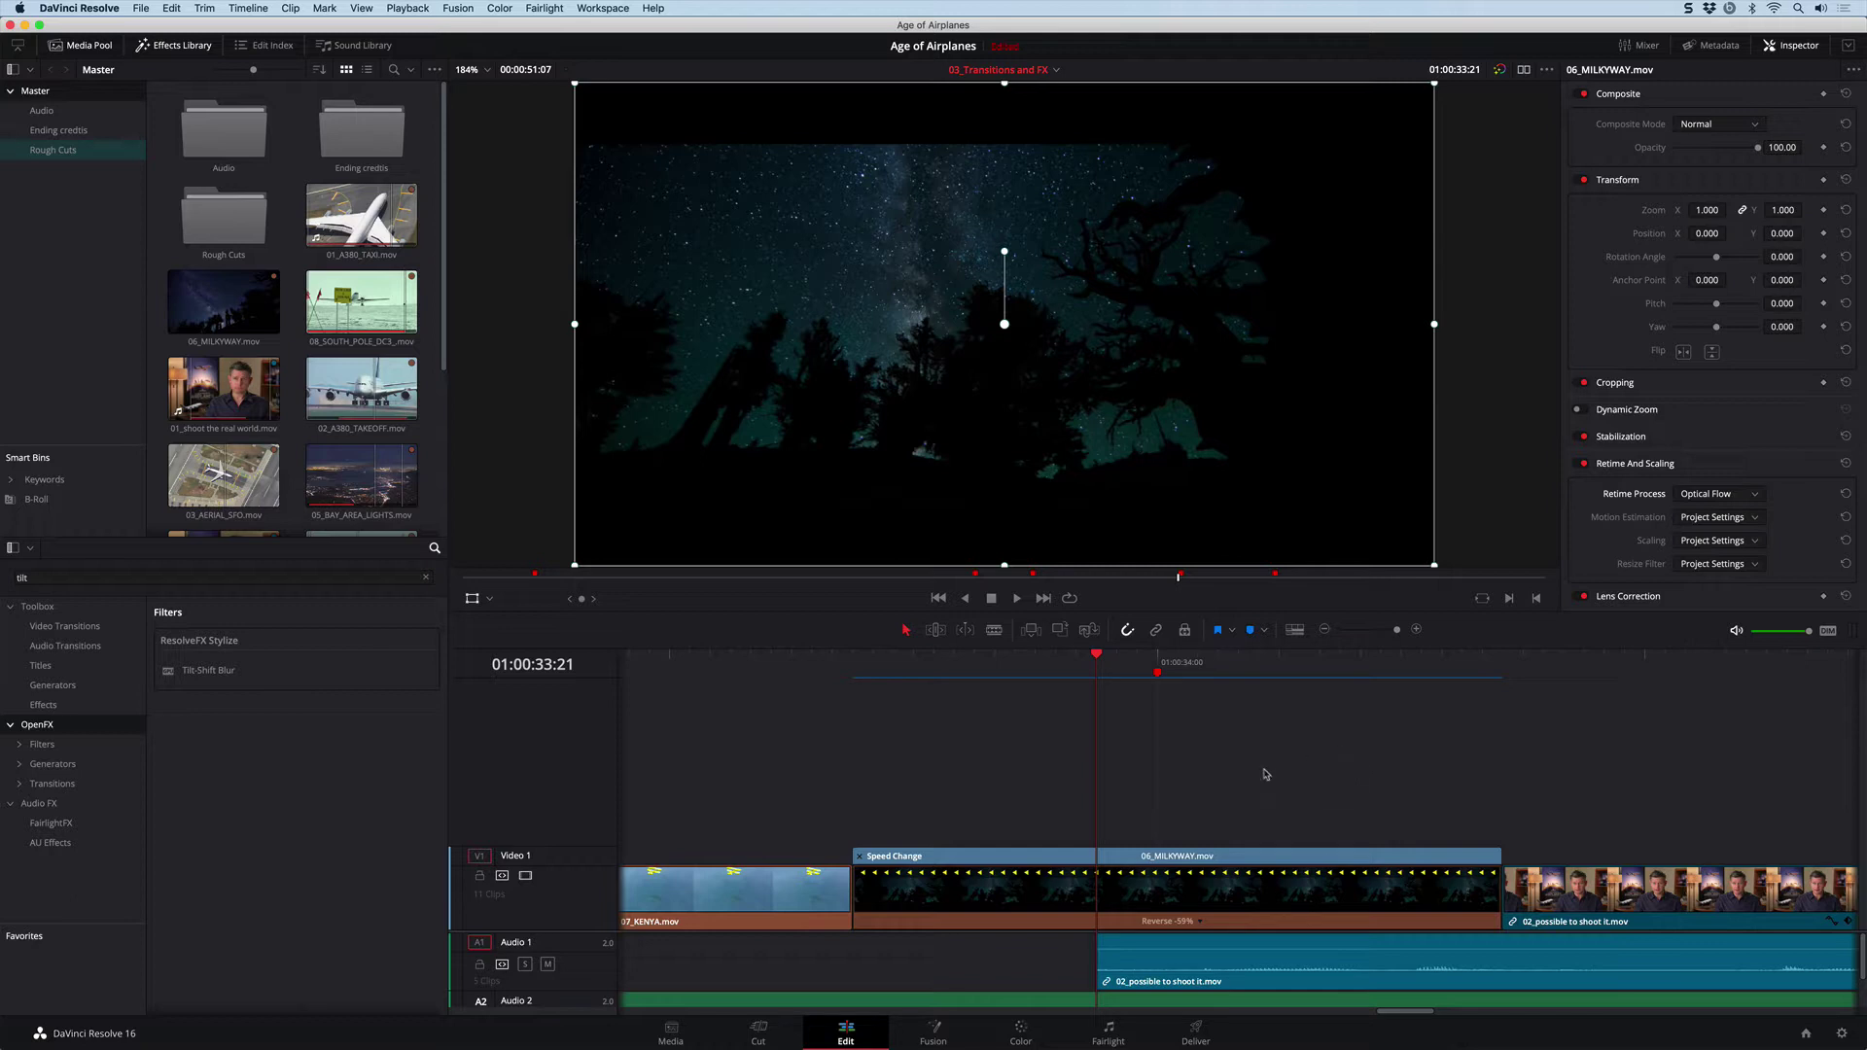
Reset the interface layout to its default and turn off the transform overlay in the timeline viewer.
{"action": "left_click", "coordinate": [597, 7]}
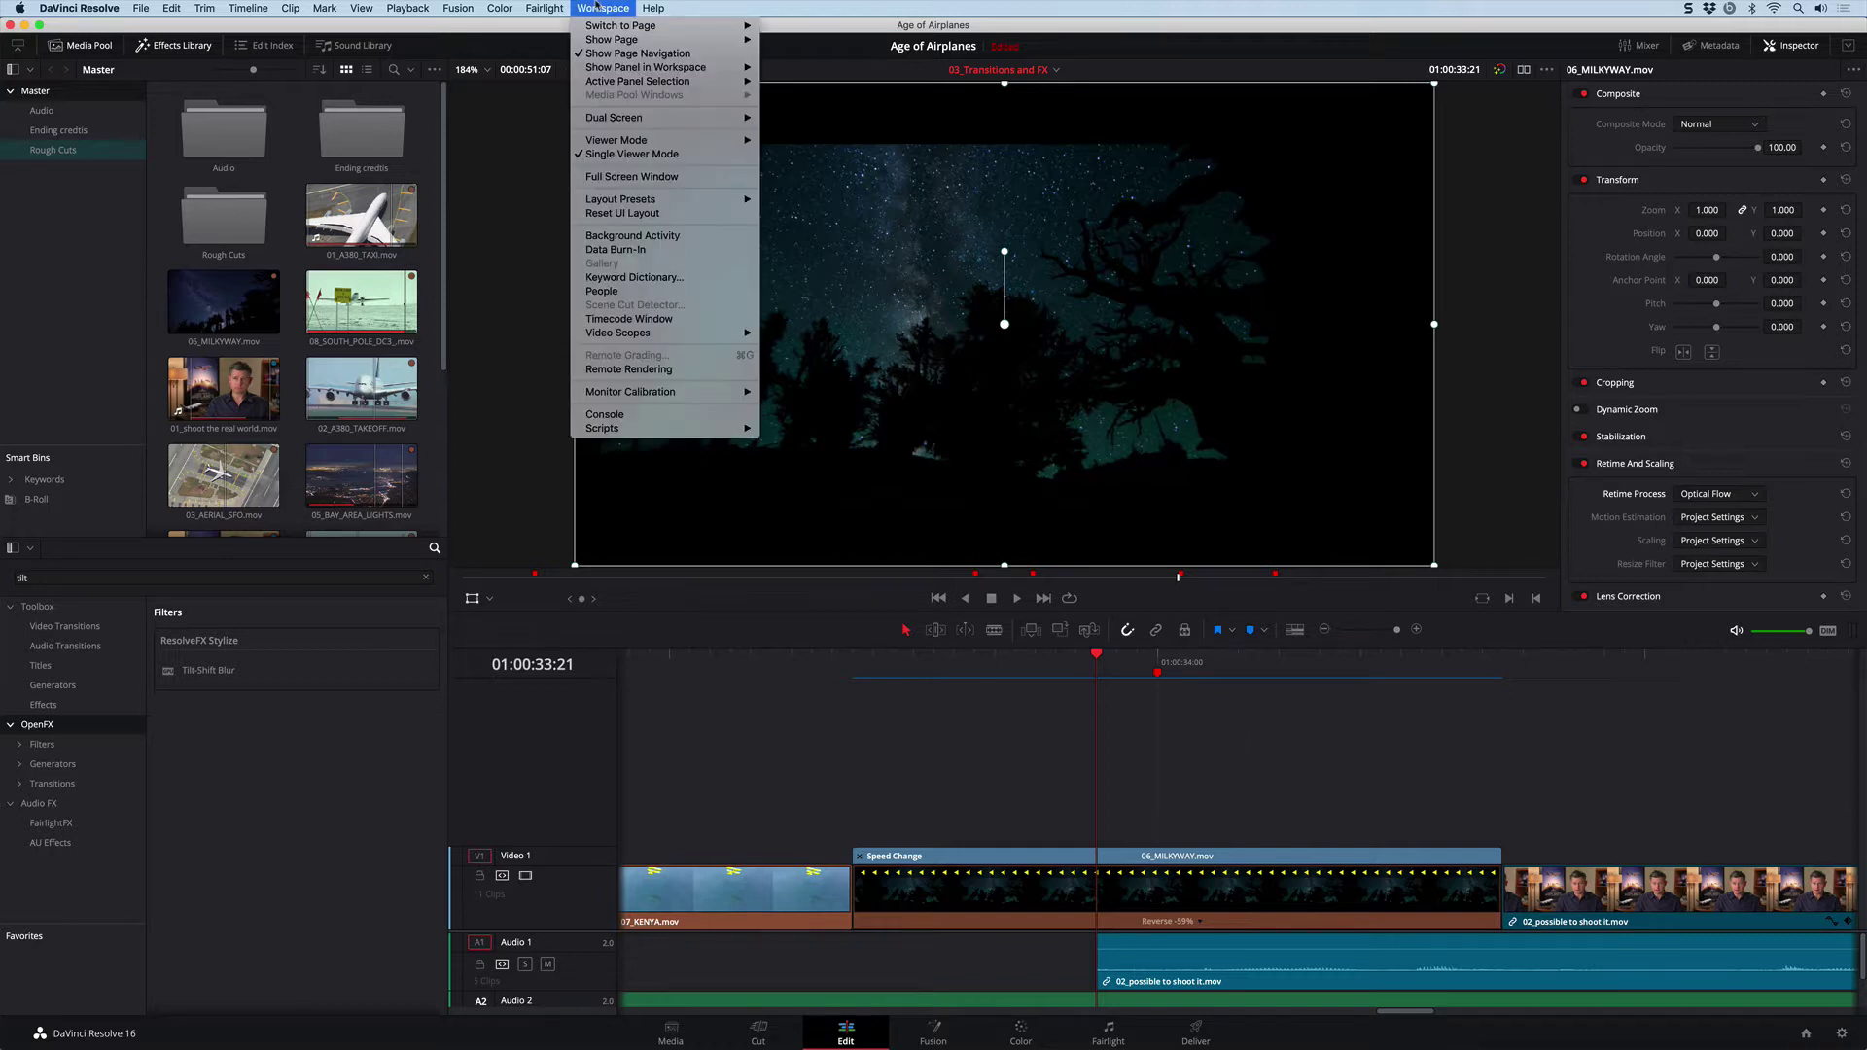
{"action": "left_click", "coordinate": [613, 213]}
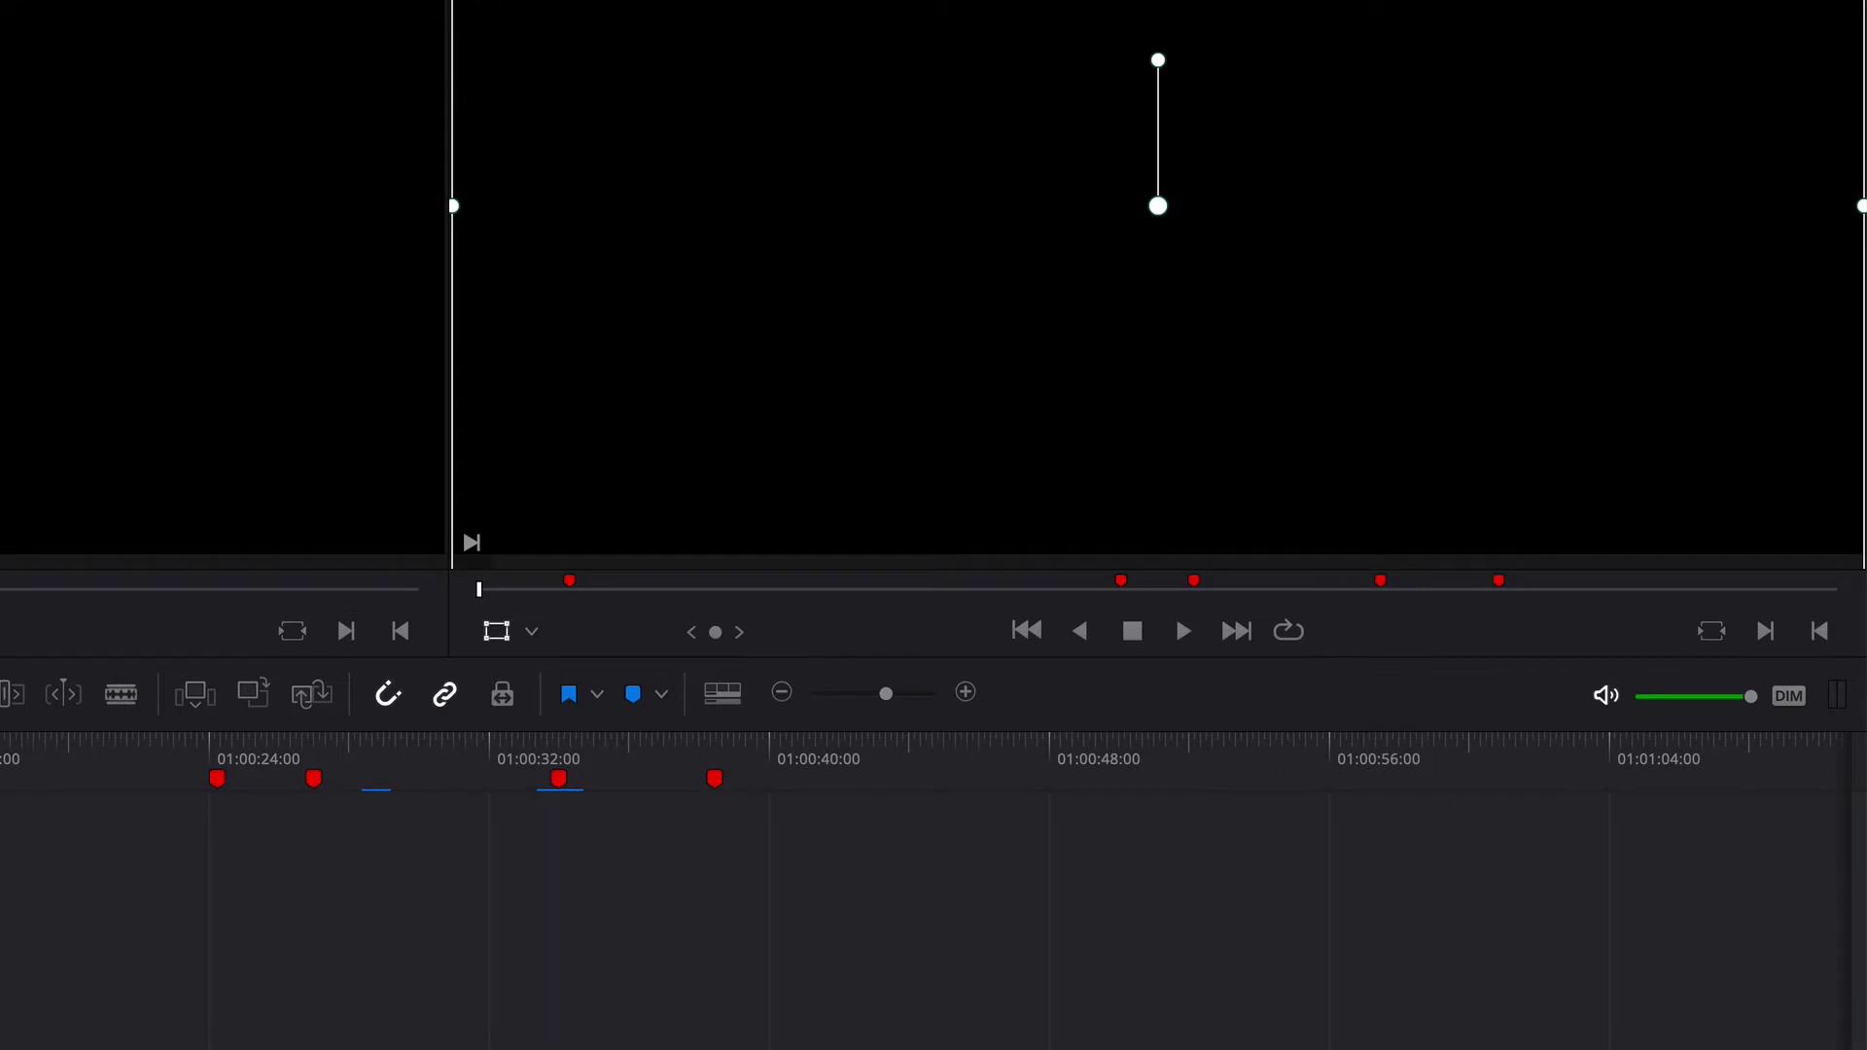
{"action": "left_click", "coordinate": [500, 638]}
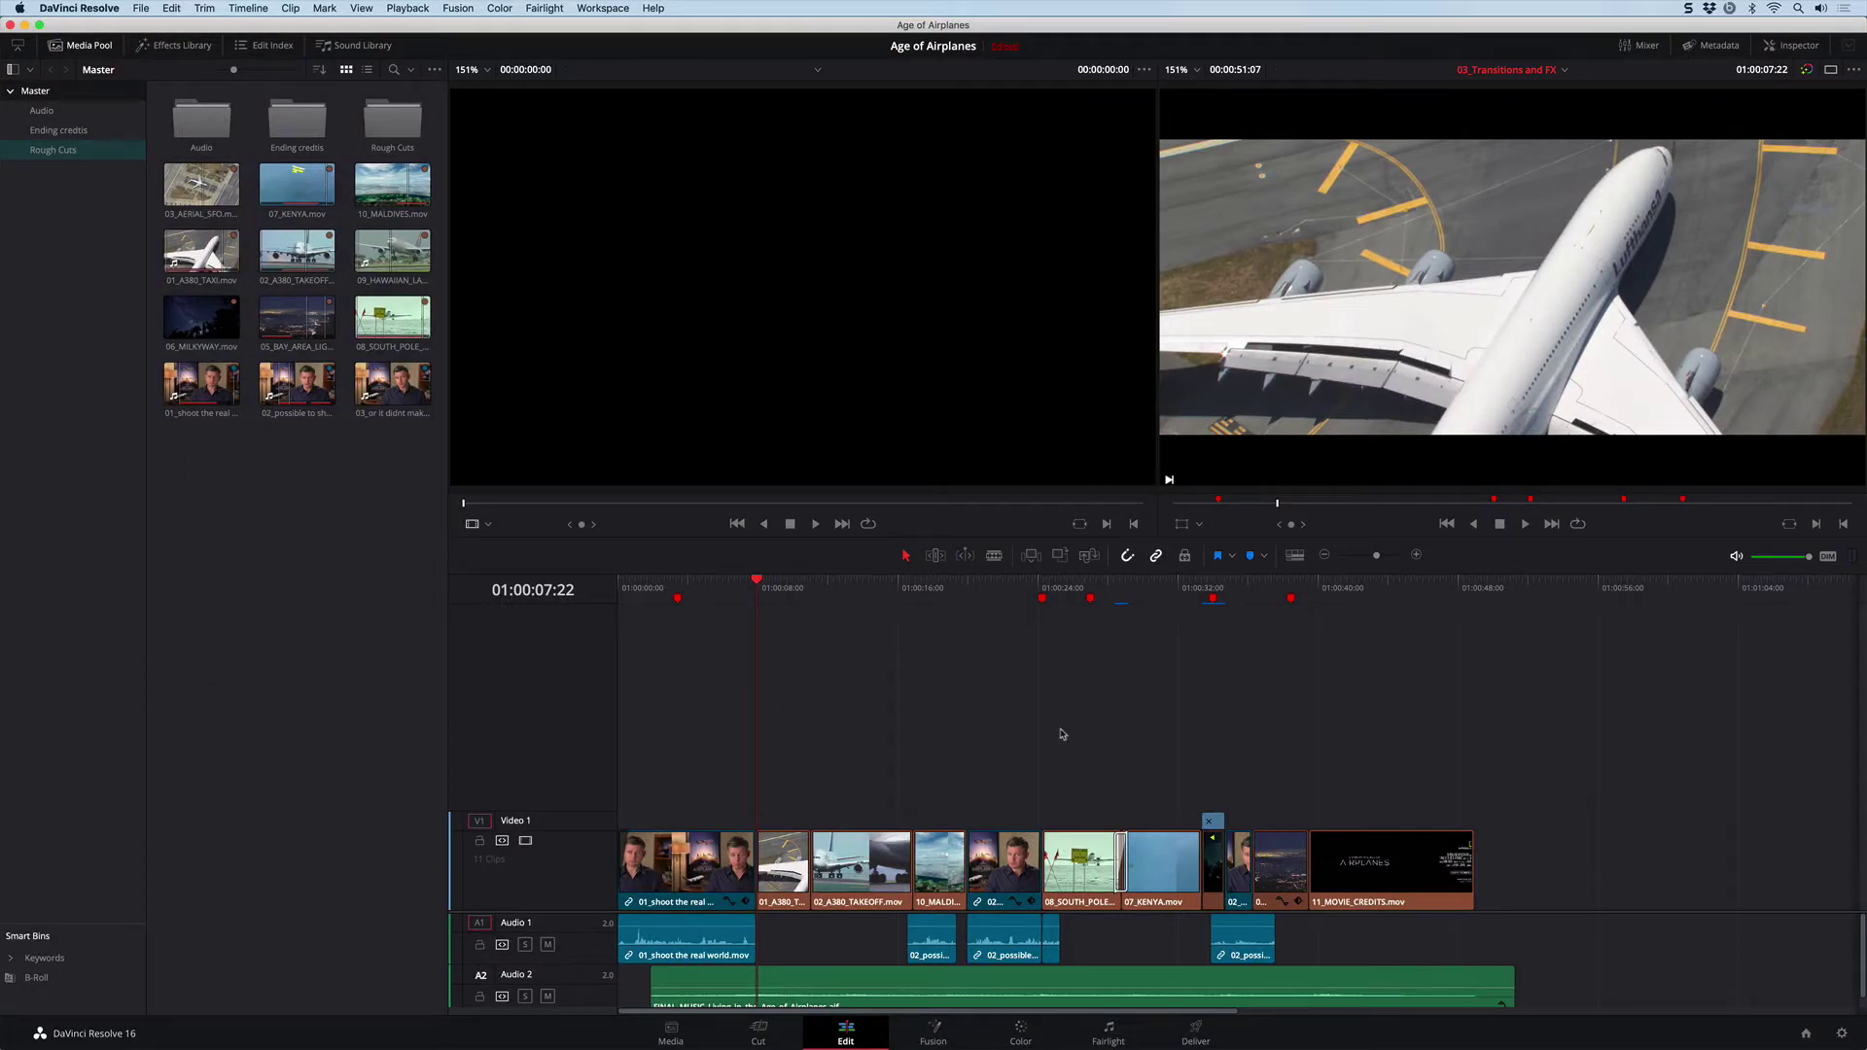
Open the 04_Audio Rough Cut timeline from the Rough Cuts bin.
{"action": "left_click", "coordinate": [105, 150]}
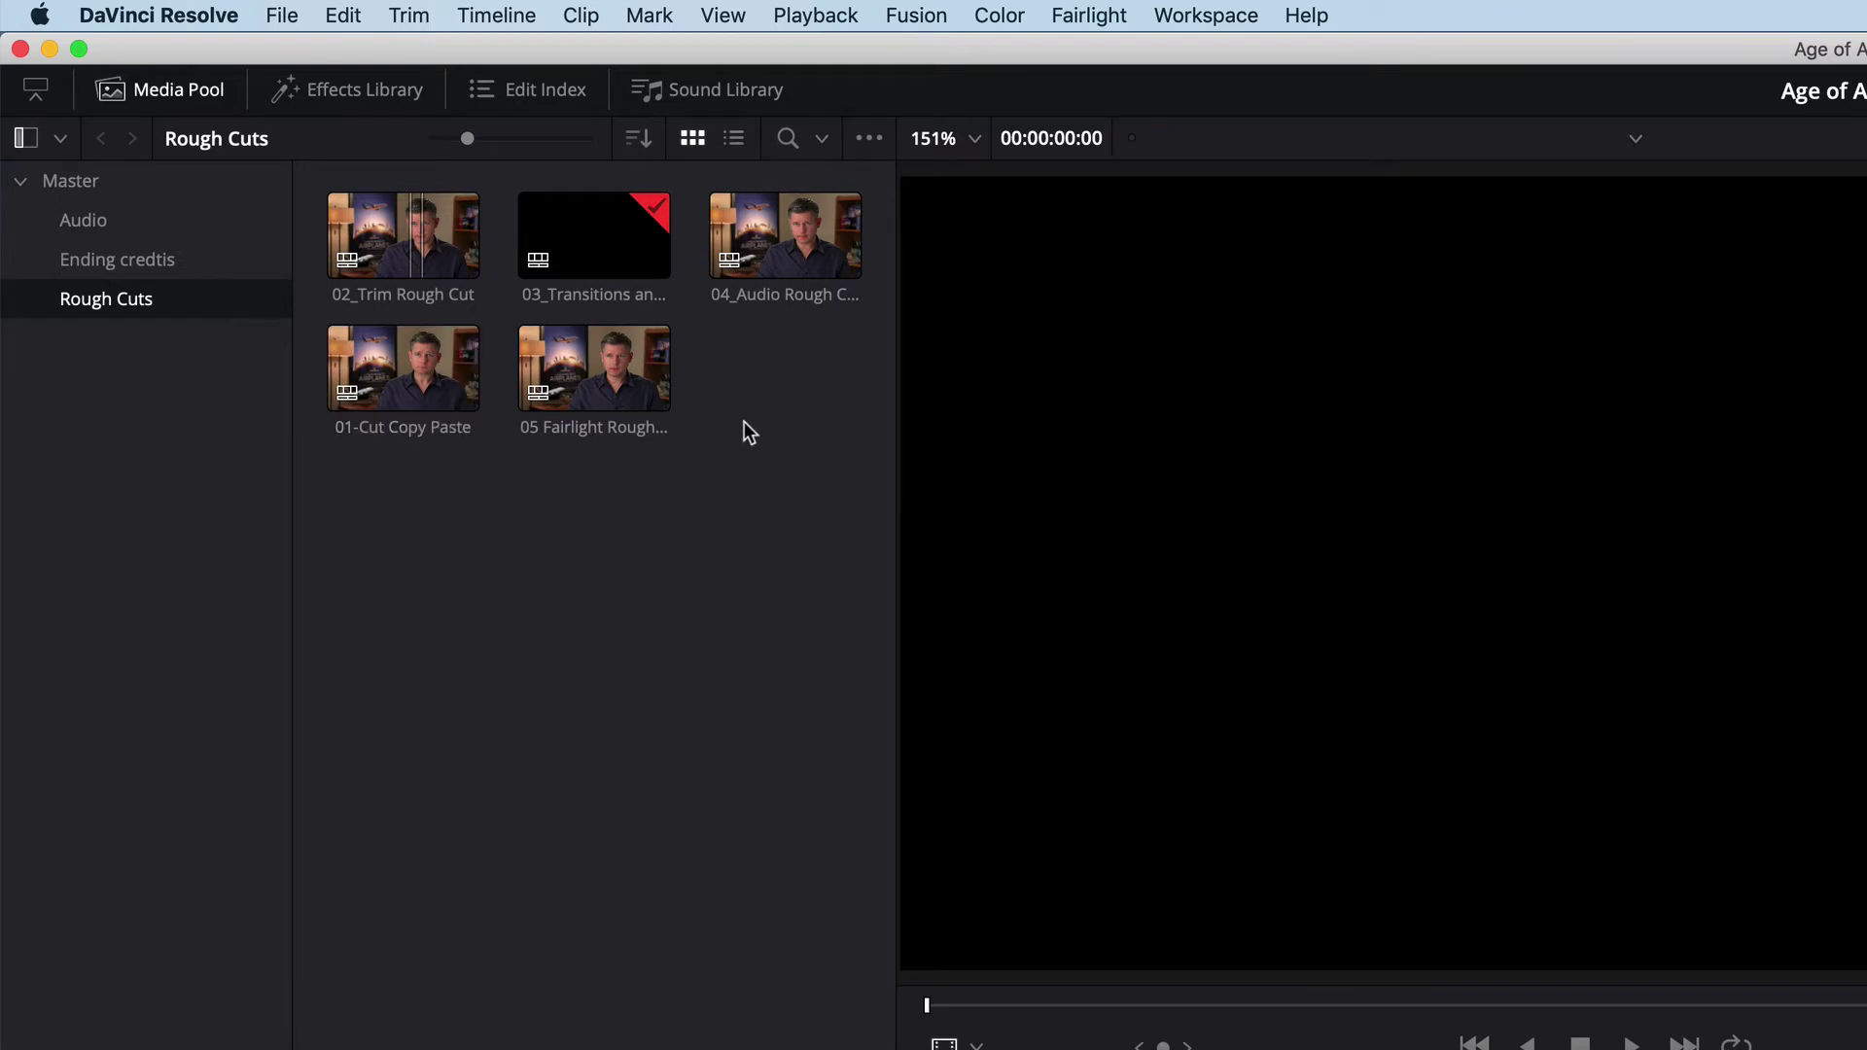
{"action": "left_click", "coordinate": [815, 303]}
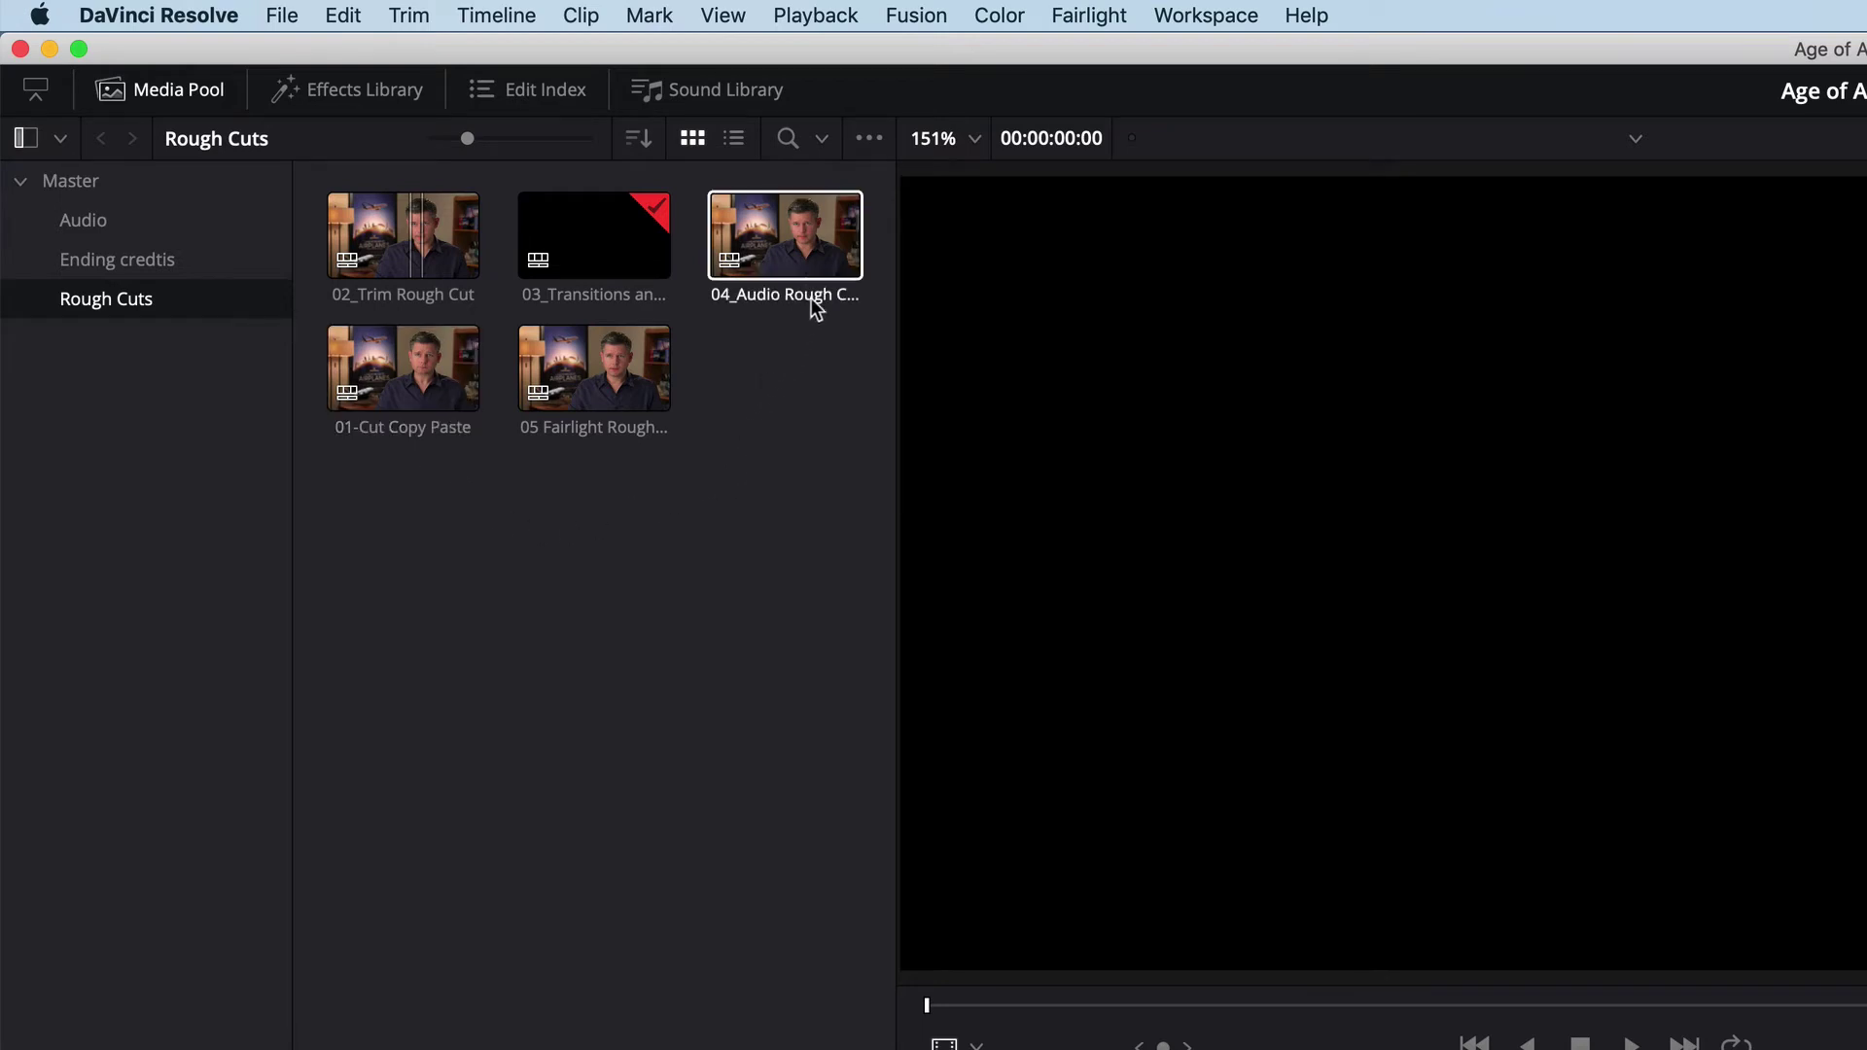
{"action": "double_click", "coordinate": [801, 245]}
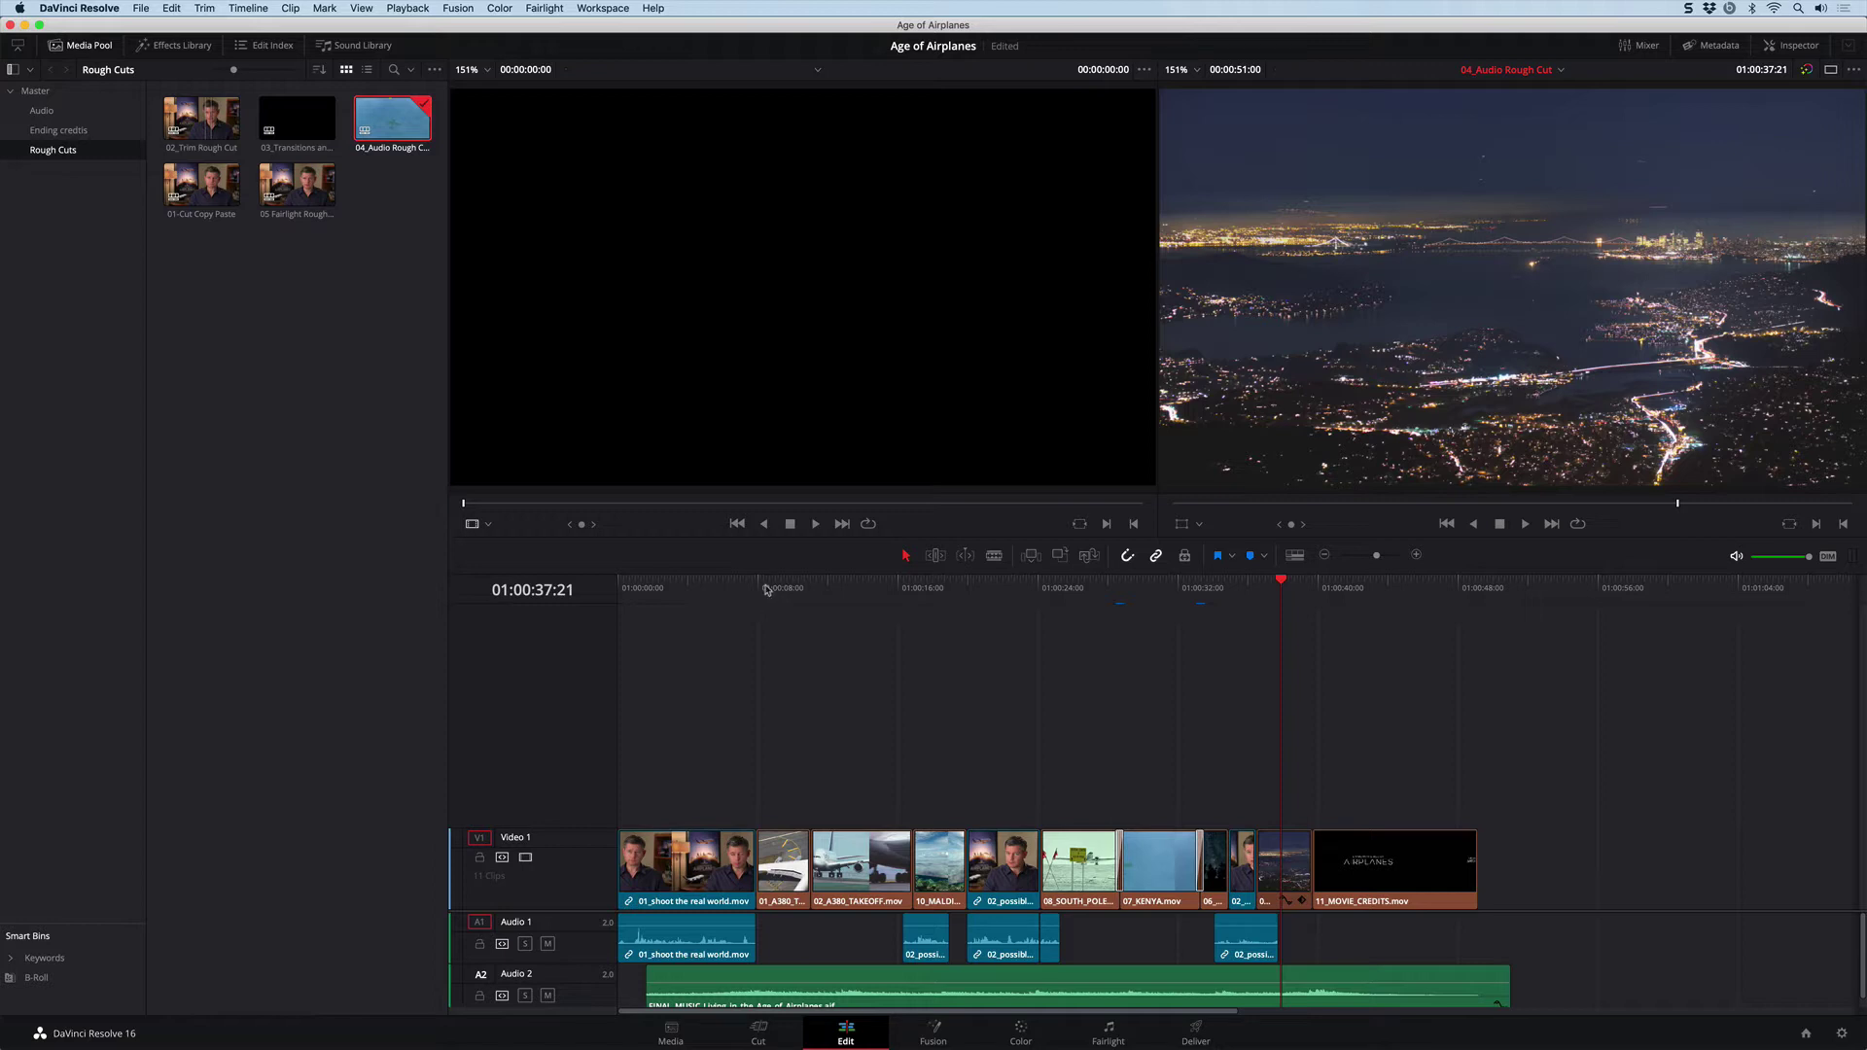
Add a red marker named SFX to the 02_A380_TAKEOFF.mov clip at 01:00:13:21 with the note "Add roaring ket take off".
{"action": "left_click_drag", "start_coordinate": [841, 589], "coordinate": [861, 589]}
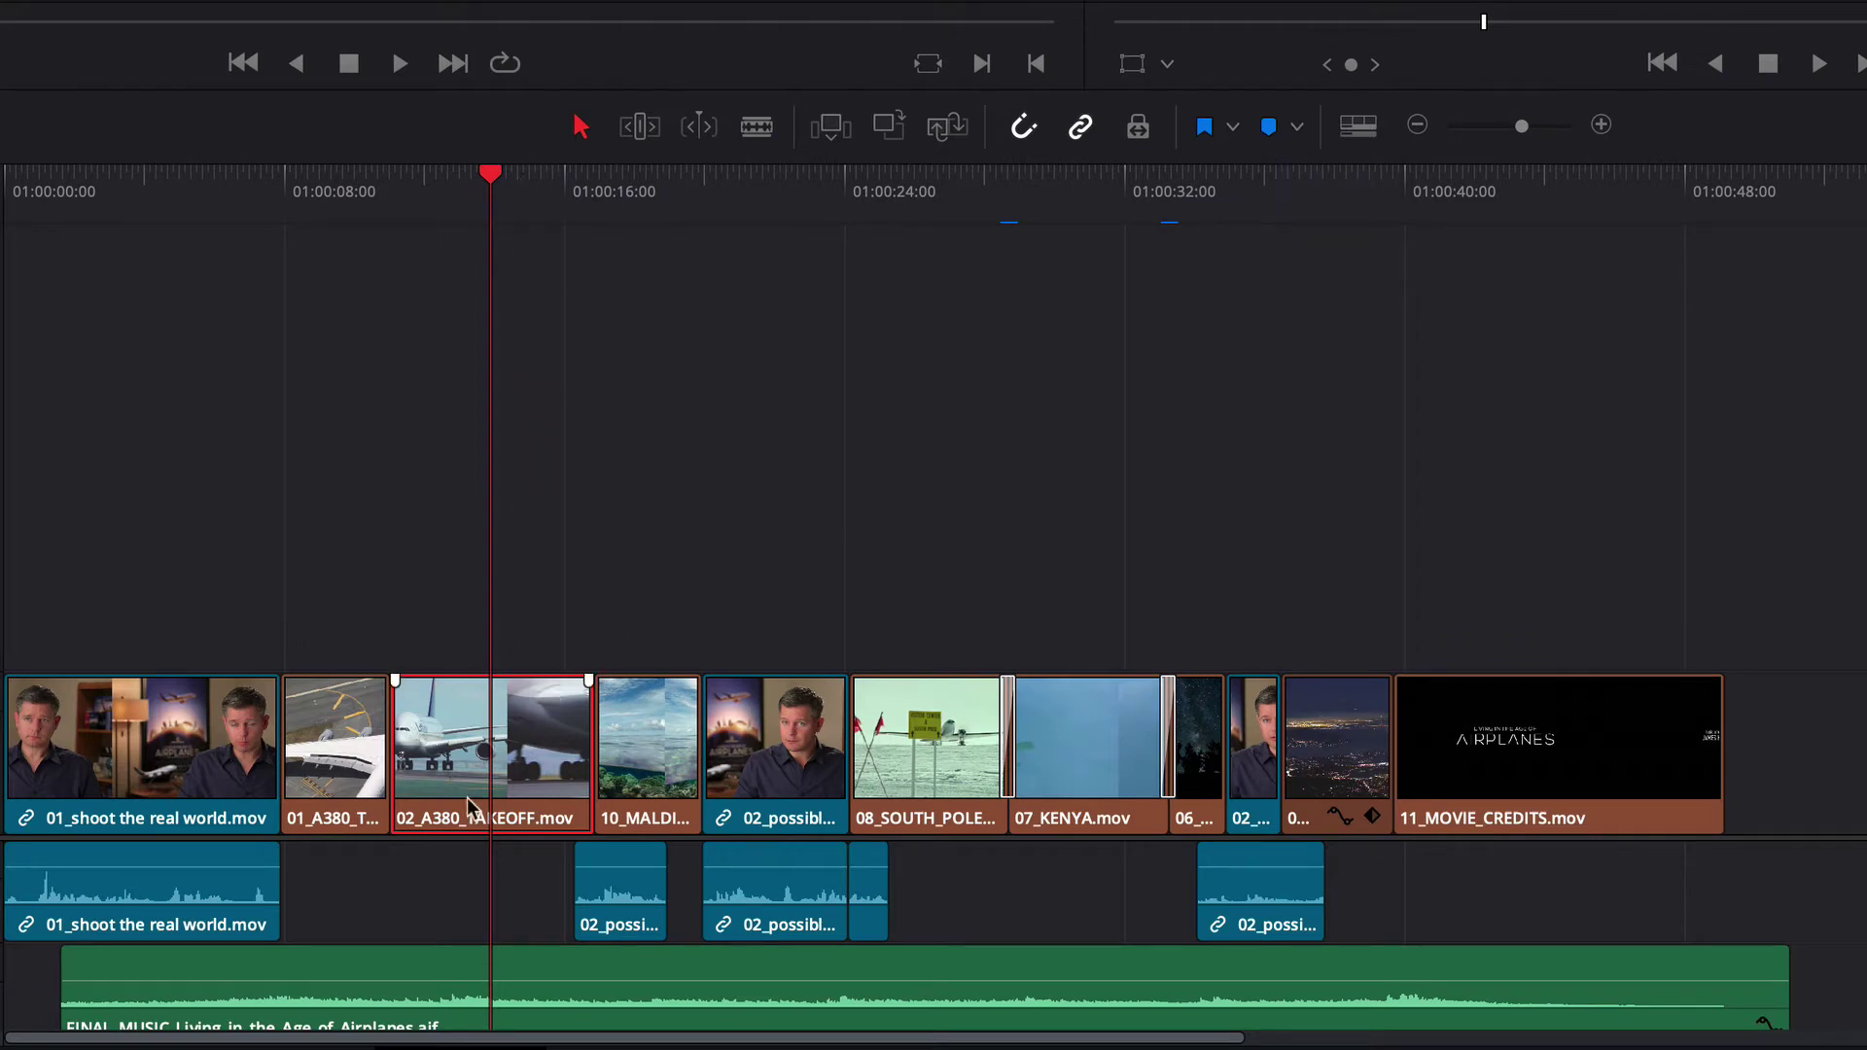
{"action": "left_click", "coordinate": [1268, 128]}
{"action": "double_click", "coordinate": [492, 789]}
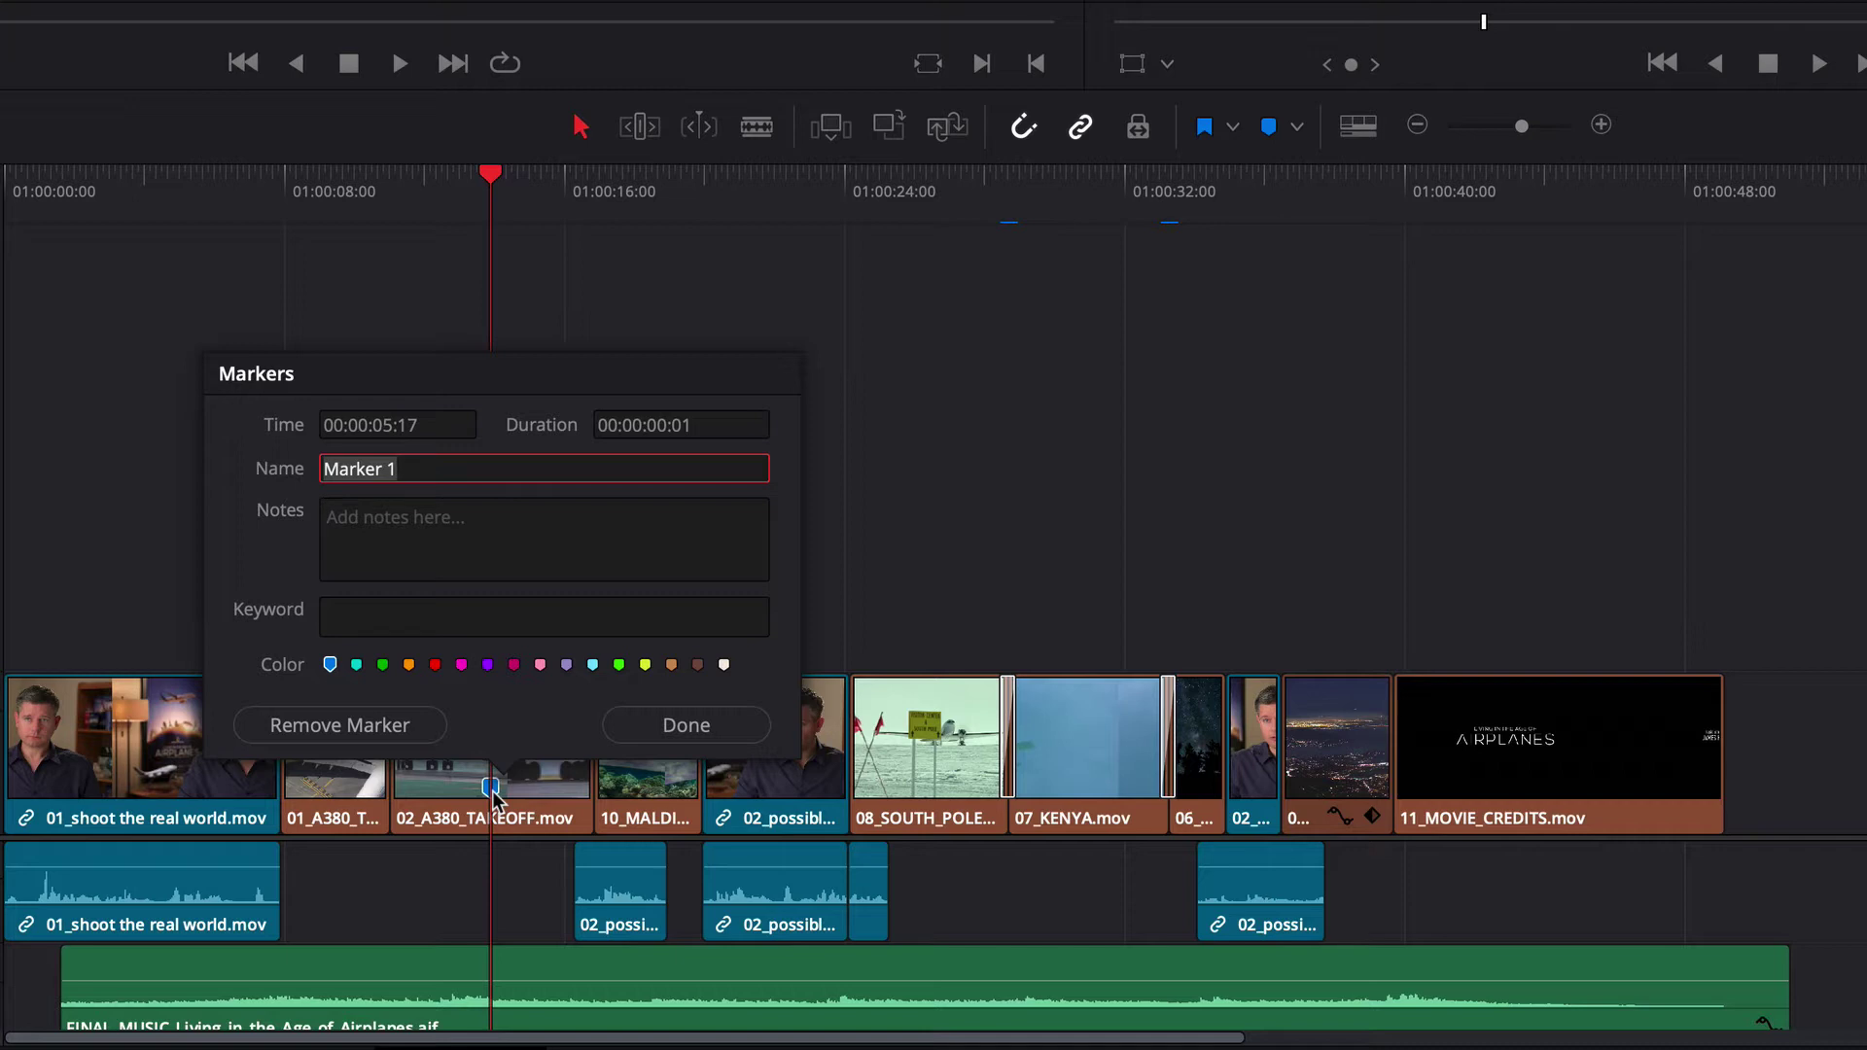
{"action": "type", "text": "SFX"}
{"action": "left_click", "coordinate": [448, 523]}
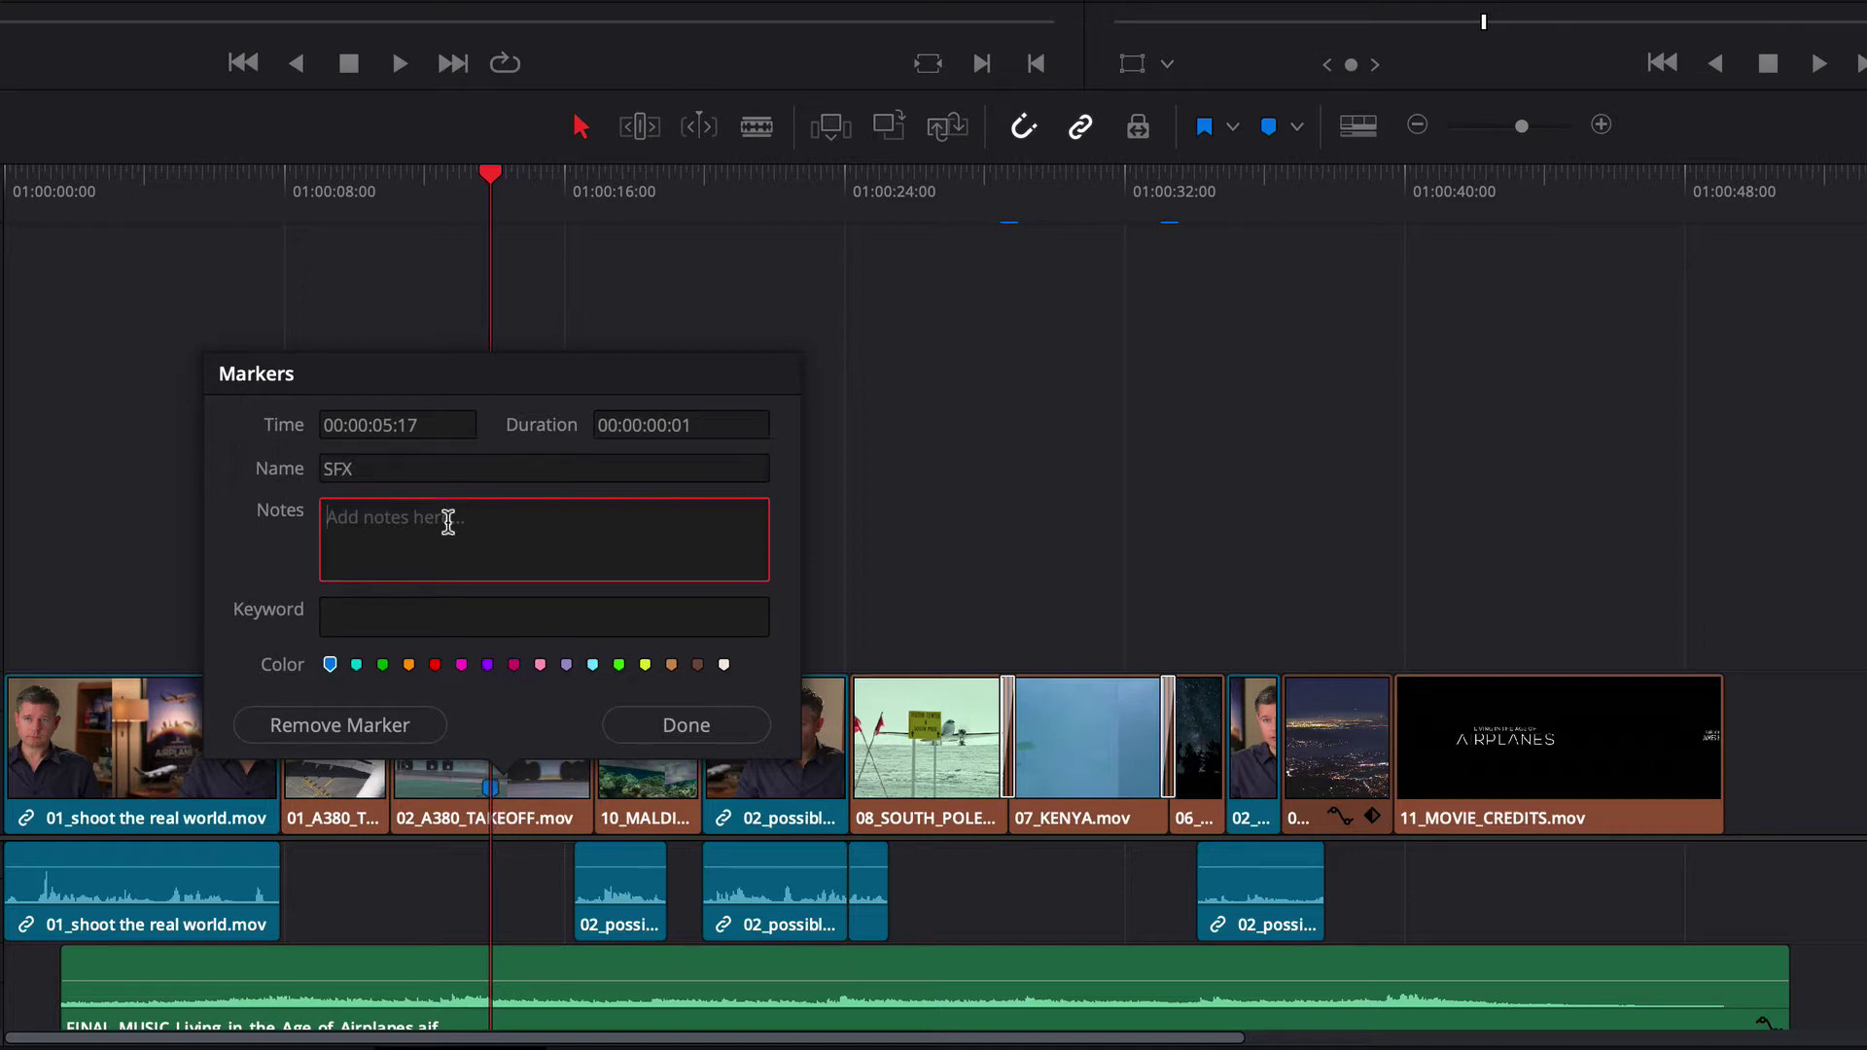
{"action": "type", "text": "Add roaring jet take off"}
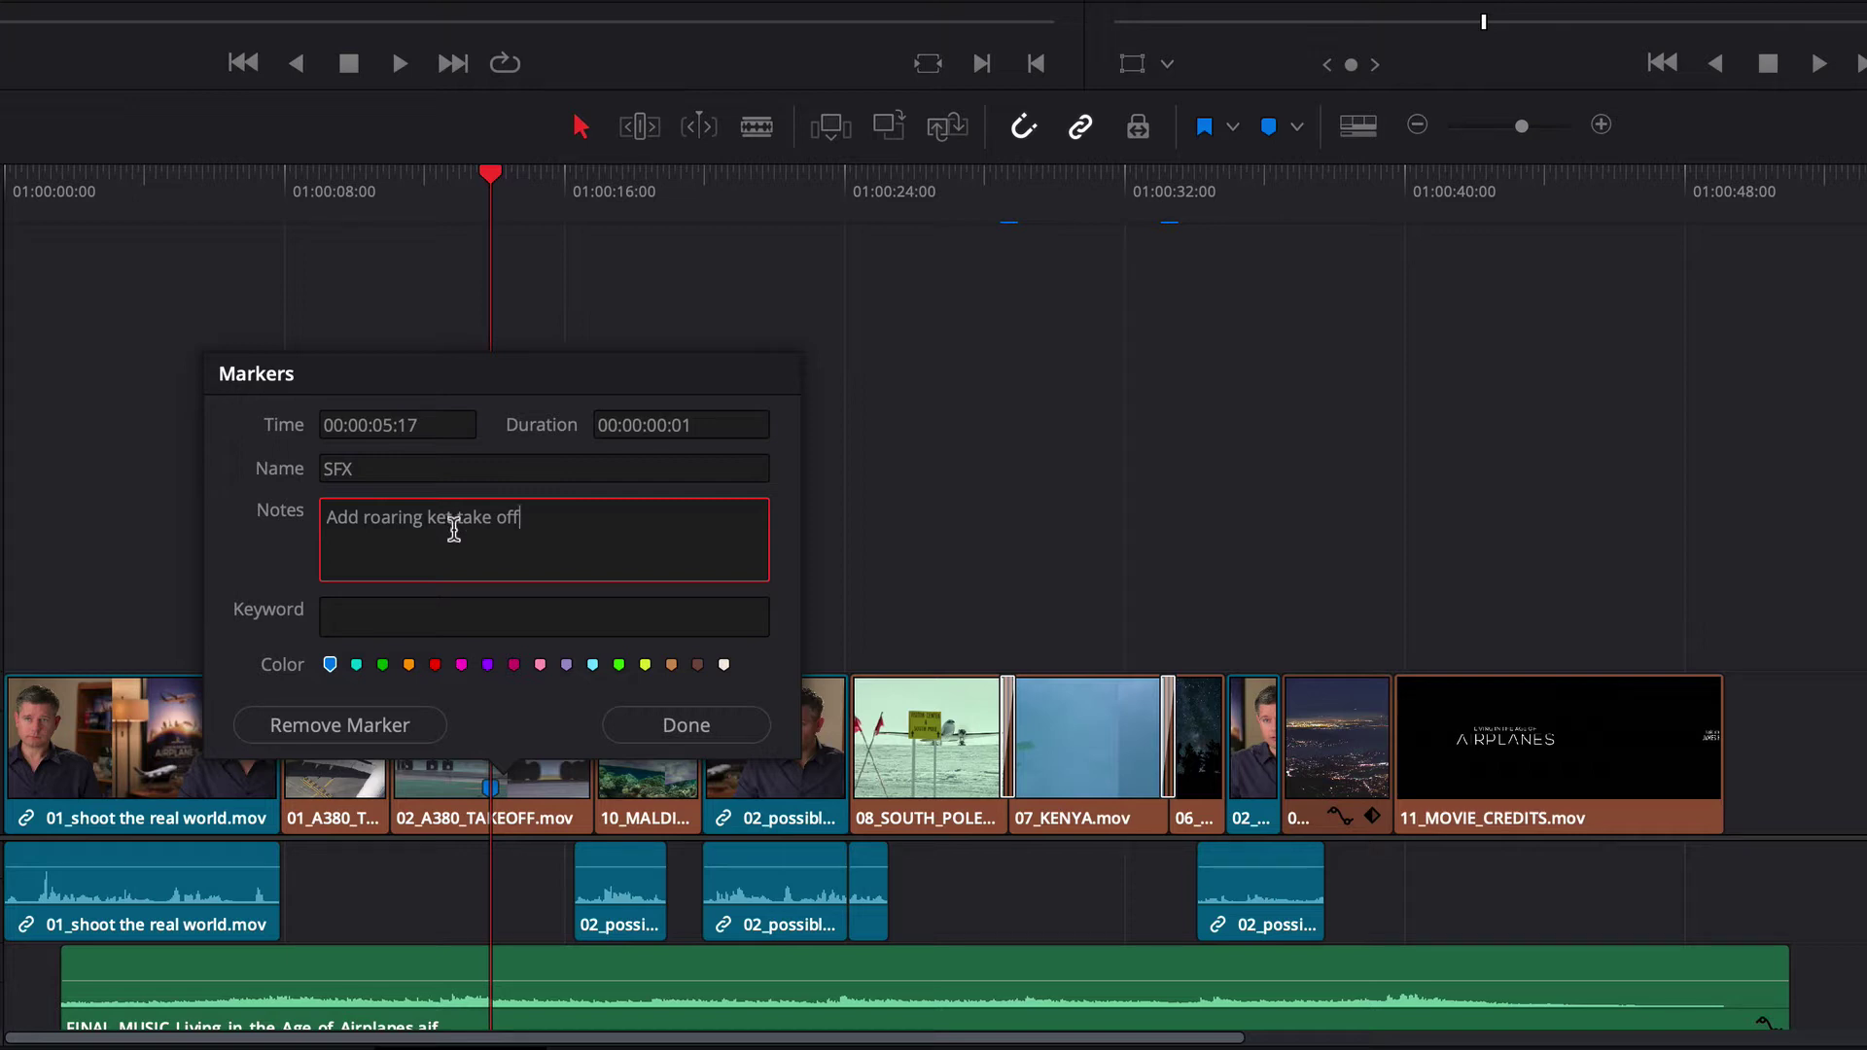
{"action": "left_click", "coordinate": [435, 666]}
{"action": "left_click", "coordinate": [681, 725]}
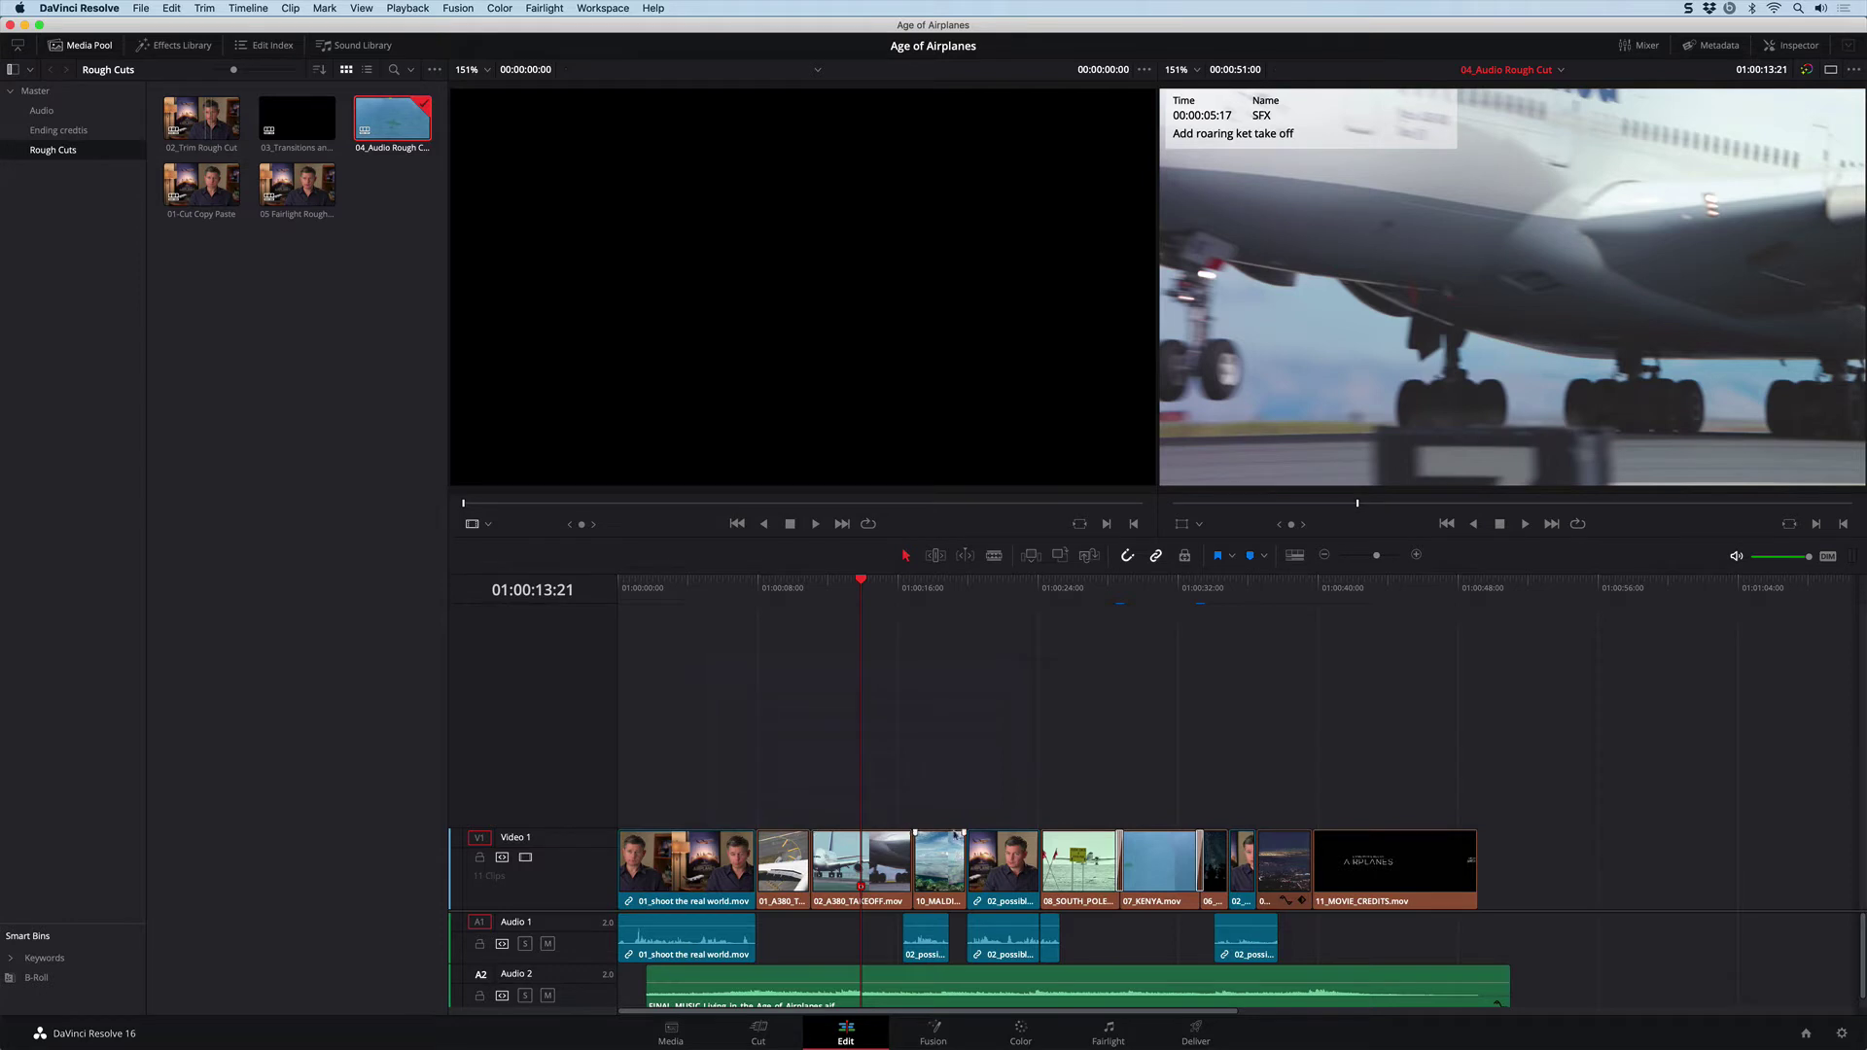
Add a red marker named SFX to the 10_MALDI... clip at 01:00:18:02 with the note "Add overhead prop plane".
{"action": "left_click_drag", "start_coordinate": [910, 588], "coordinate": [937, 589]}
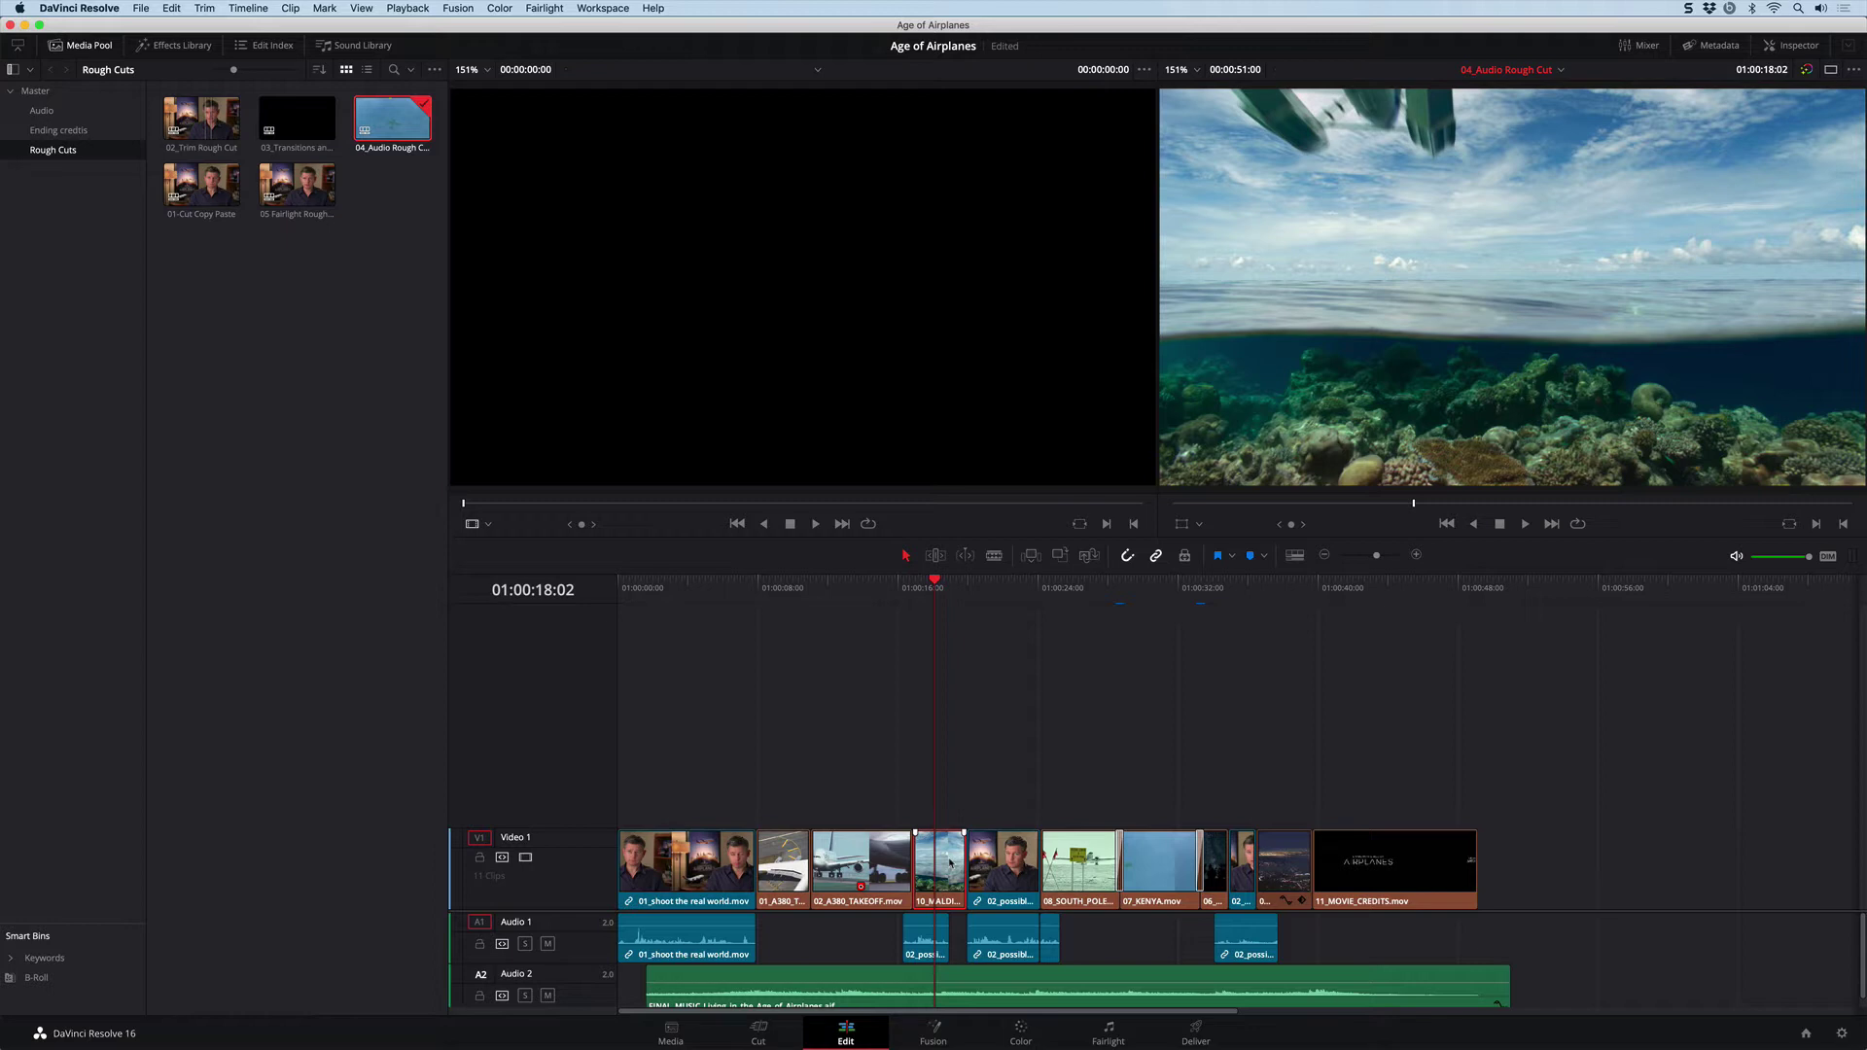
{"action": "key", "text": "m"}
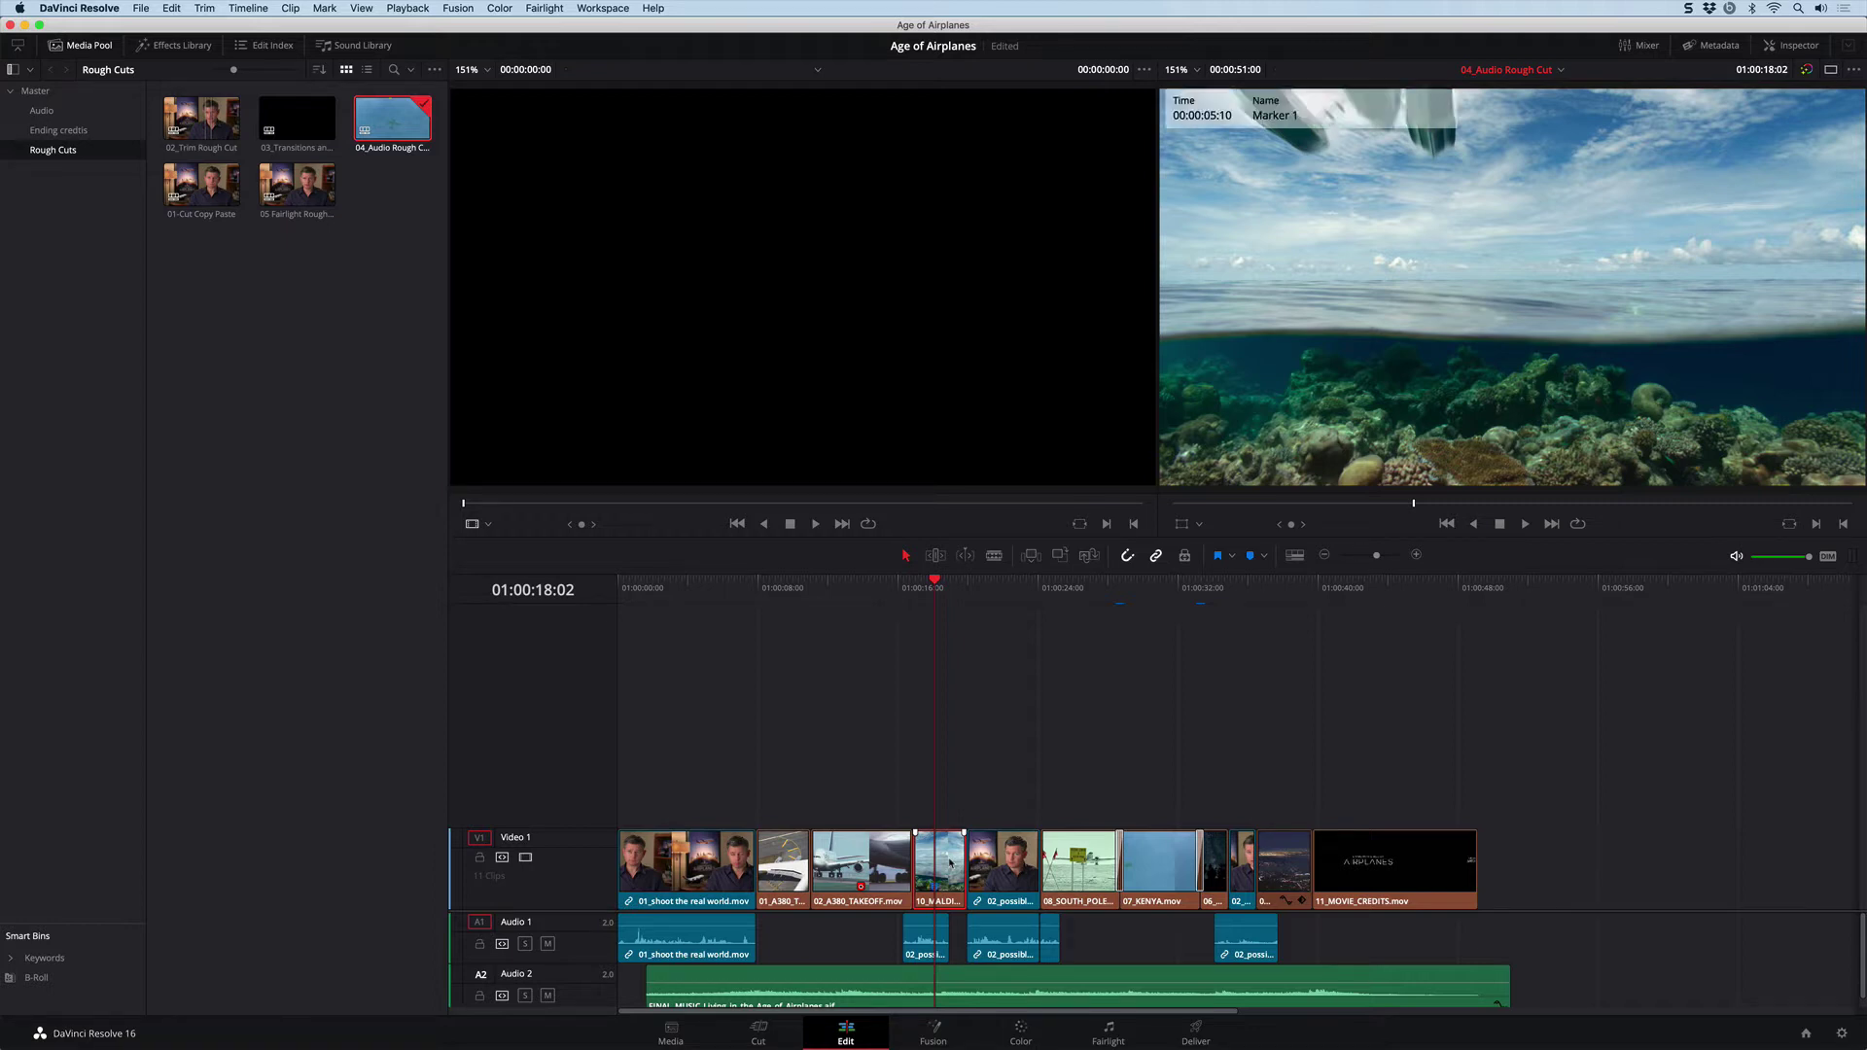
{"action": "key", "text": "m"}
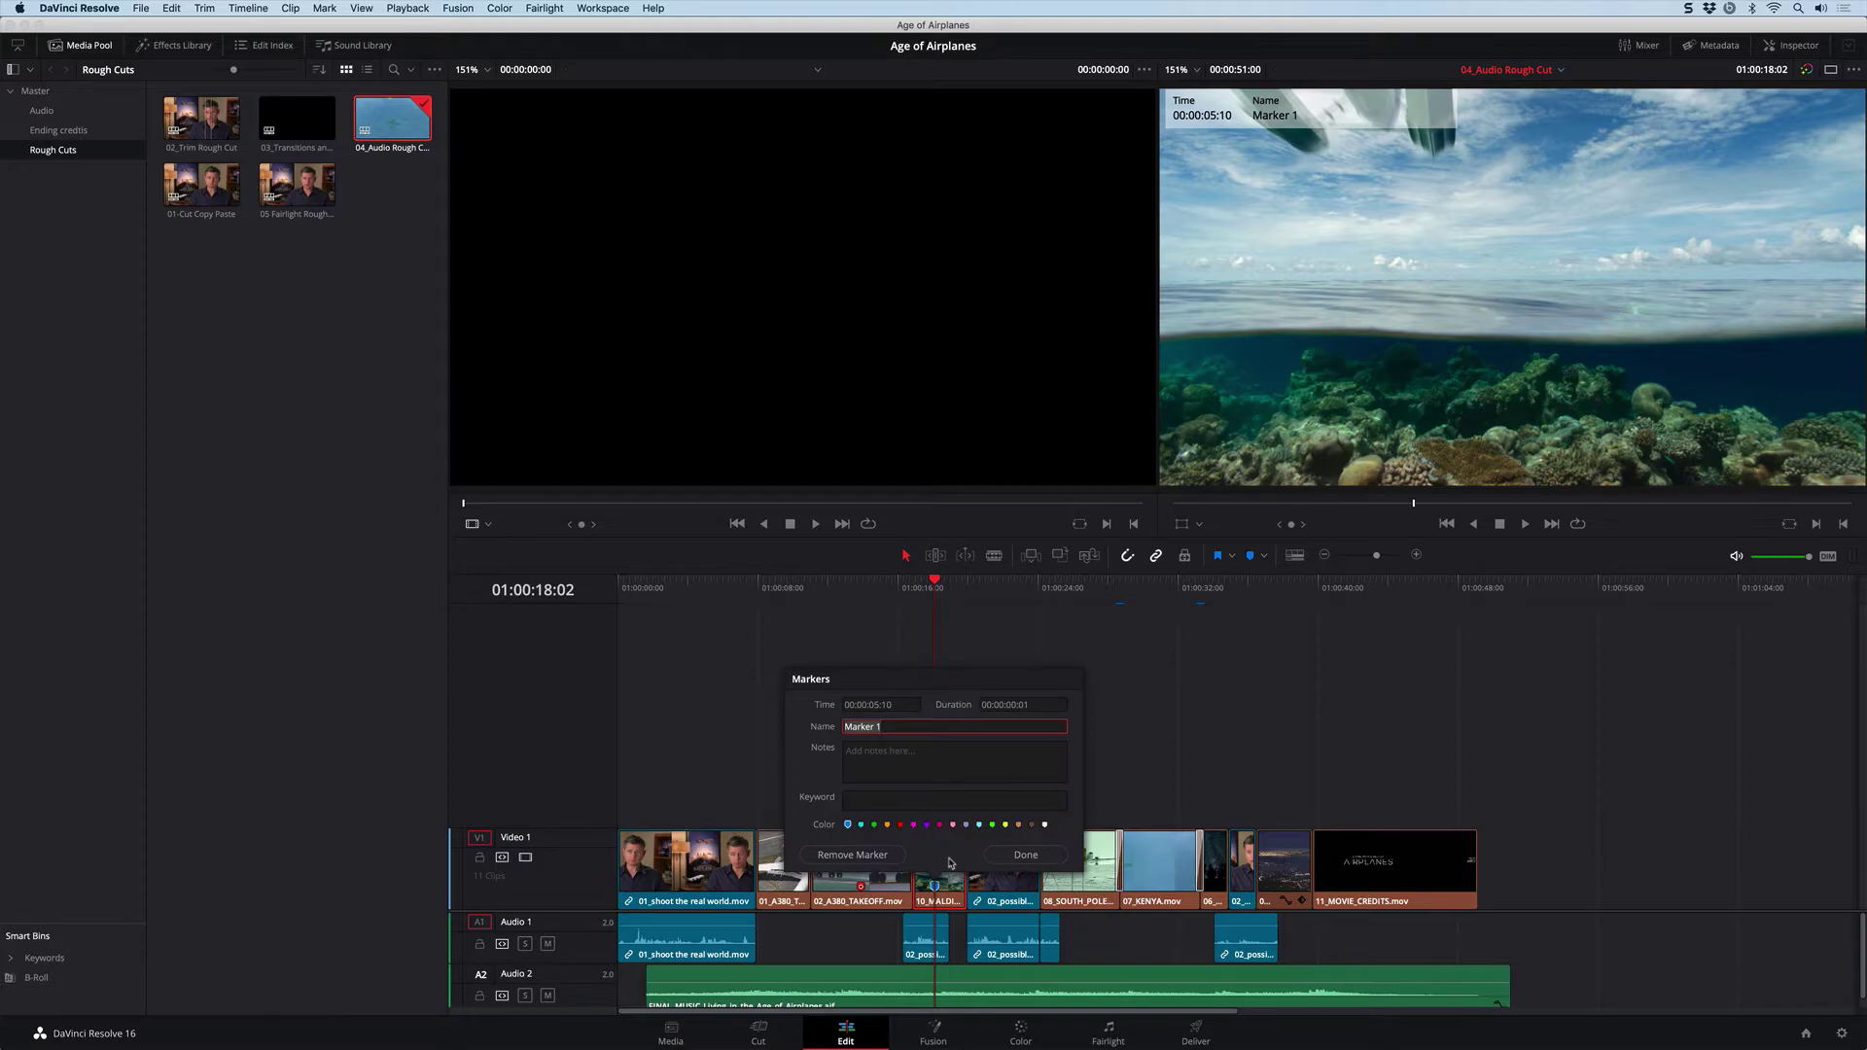
{"action": "type", "text": "SFX"}
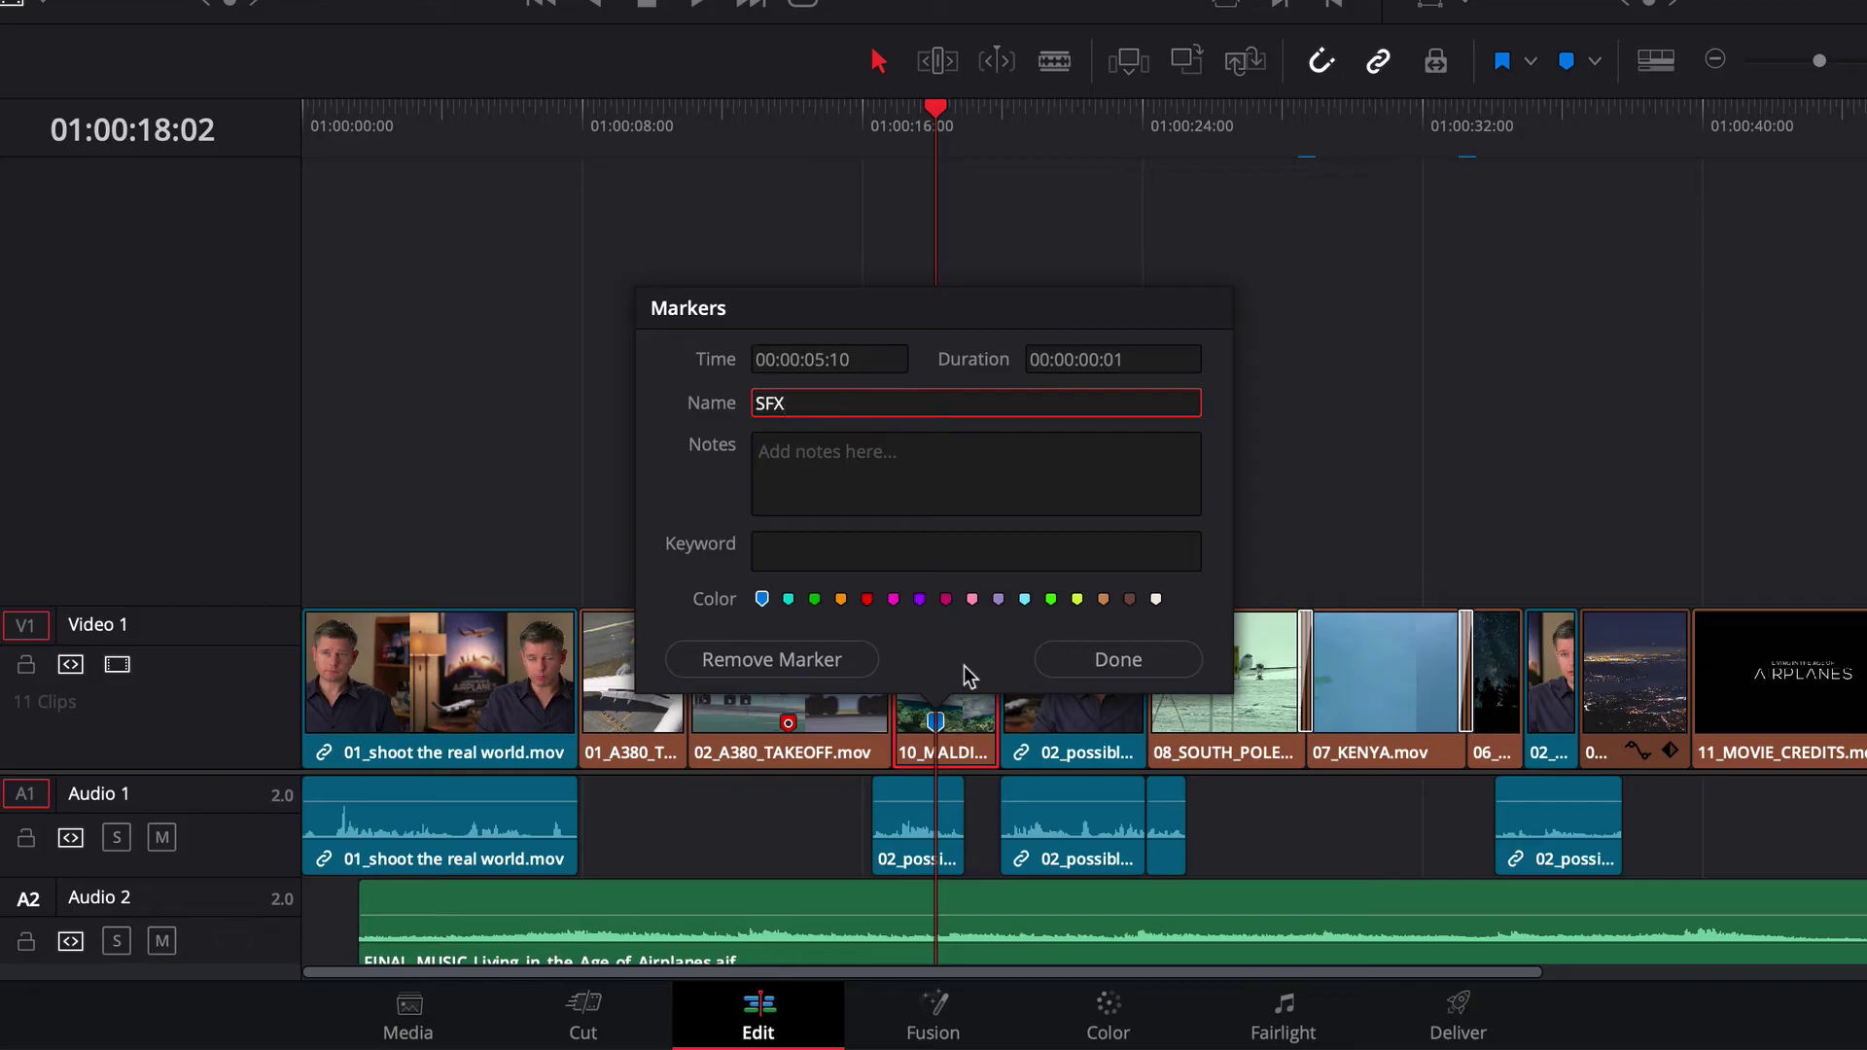
{"action": "left_click", "coordinate": [940, 758]}
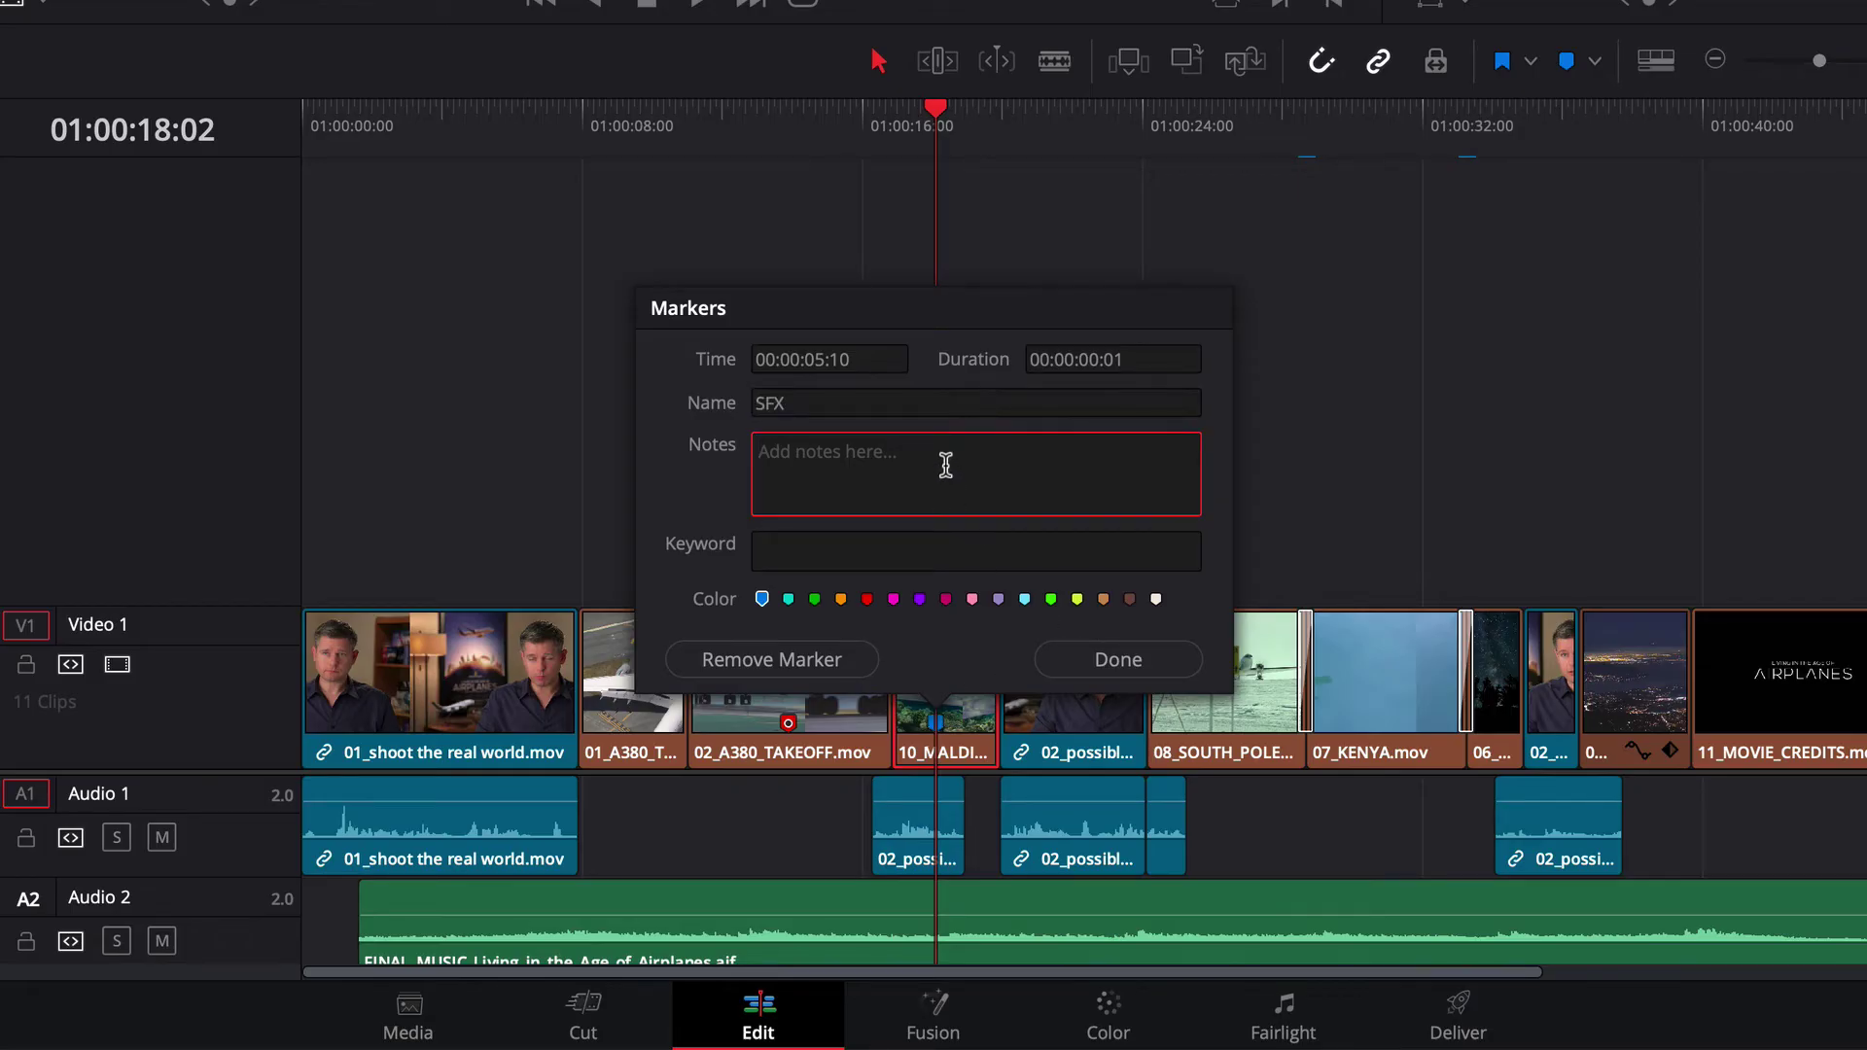
{"action": "type", "text": "Add overhead prop plane"}
{"action": "left_click", "coordinate": [867, 599]}
{"action": "left_click", "coordinate": [1111, 657]}
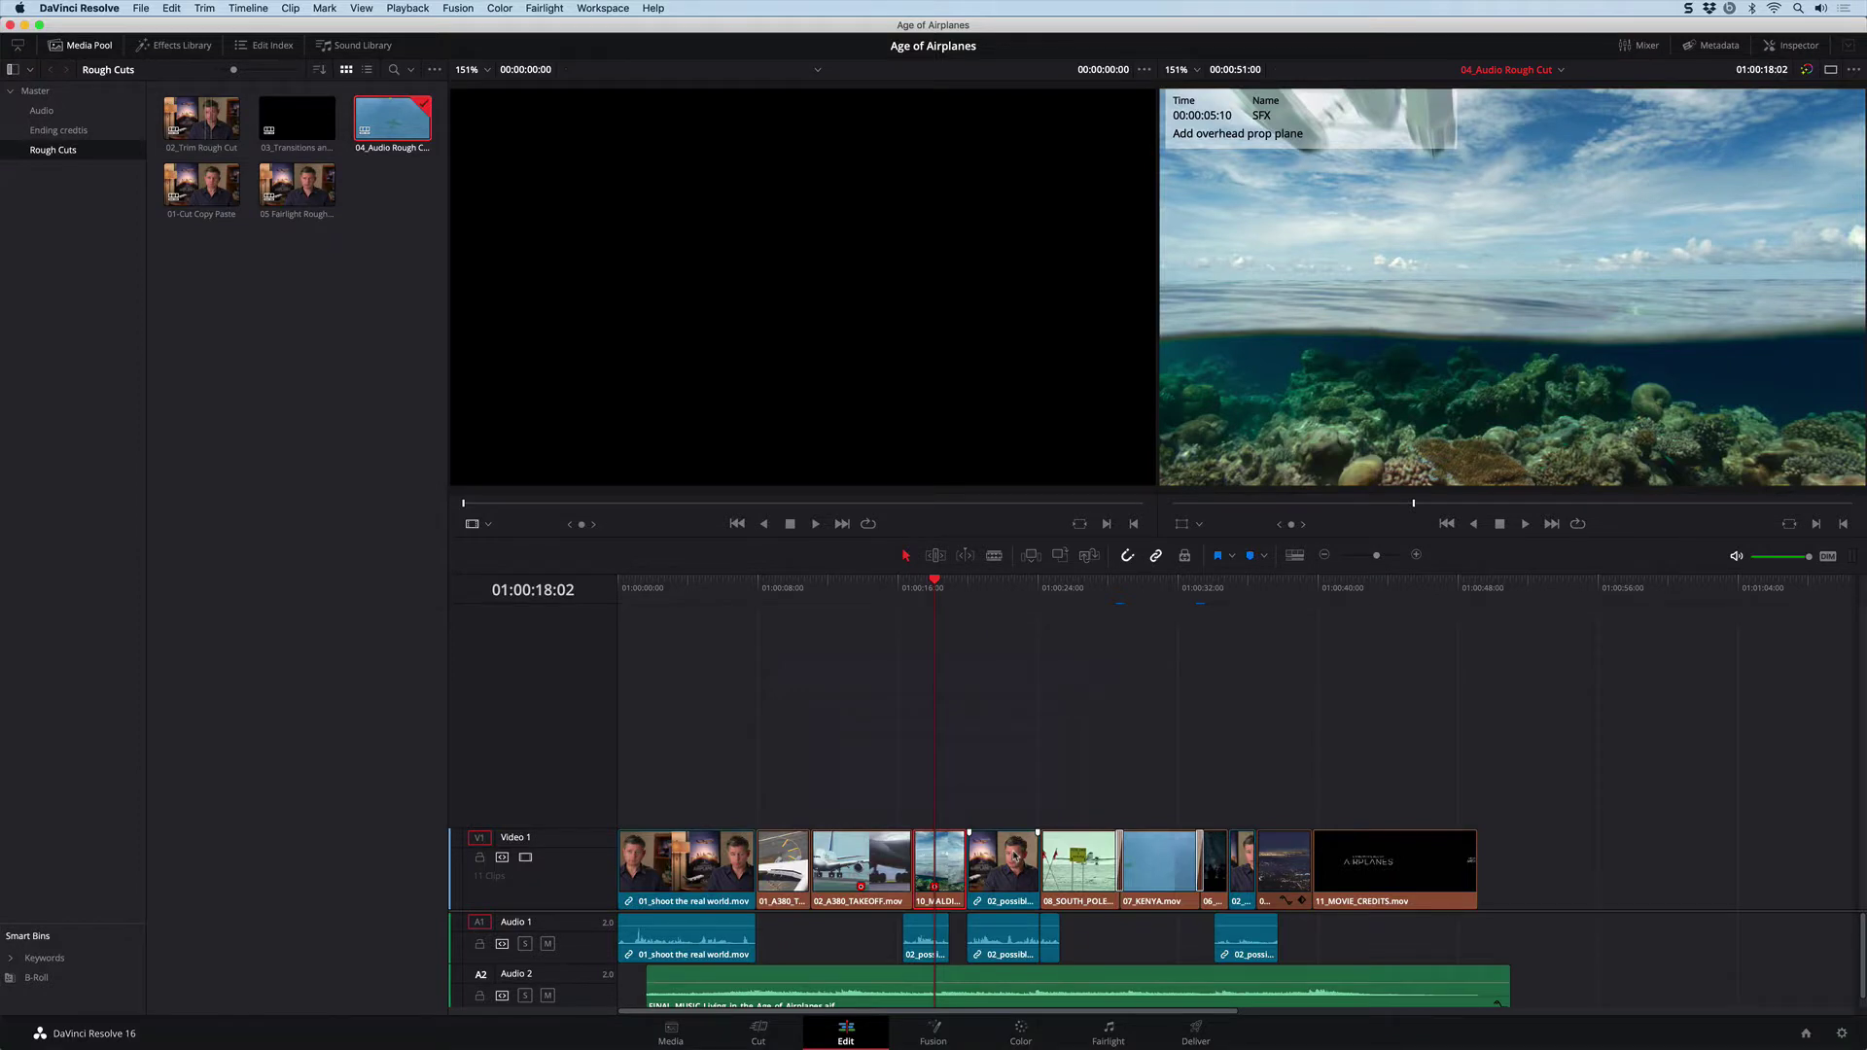
With no clip selected, add a red timeline marker named SFX at 01:00:24:04 with the note "Loud prop plane".
{"action": "left_click", "coordinate": [1046, 587]}
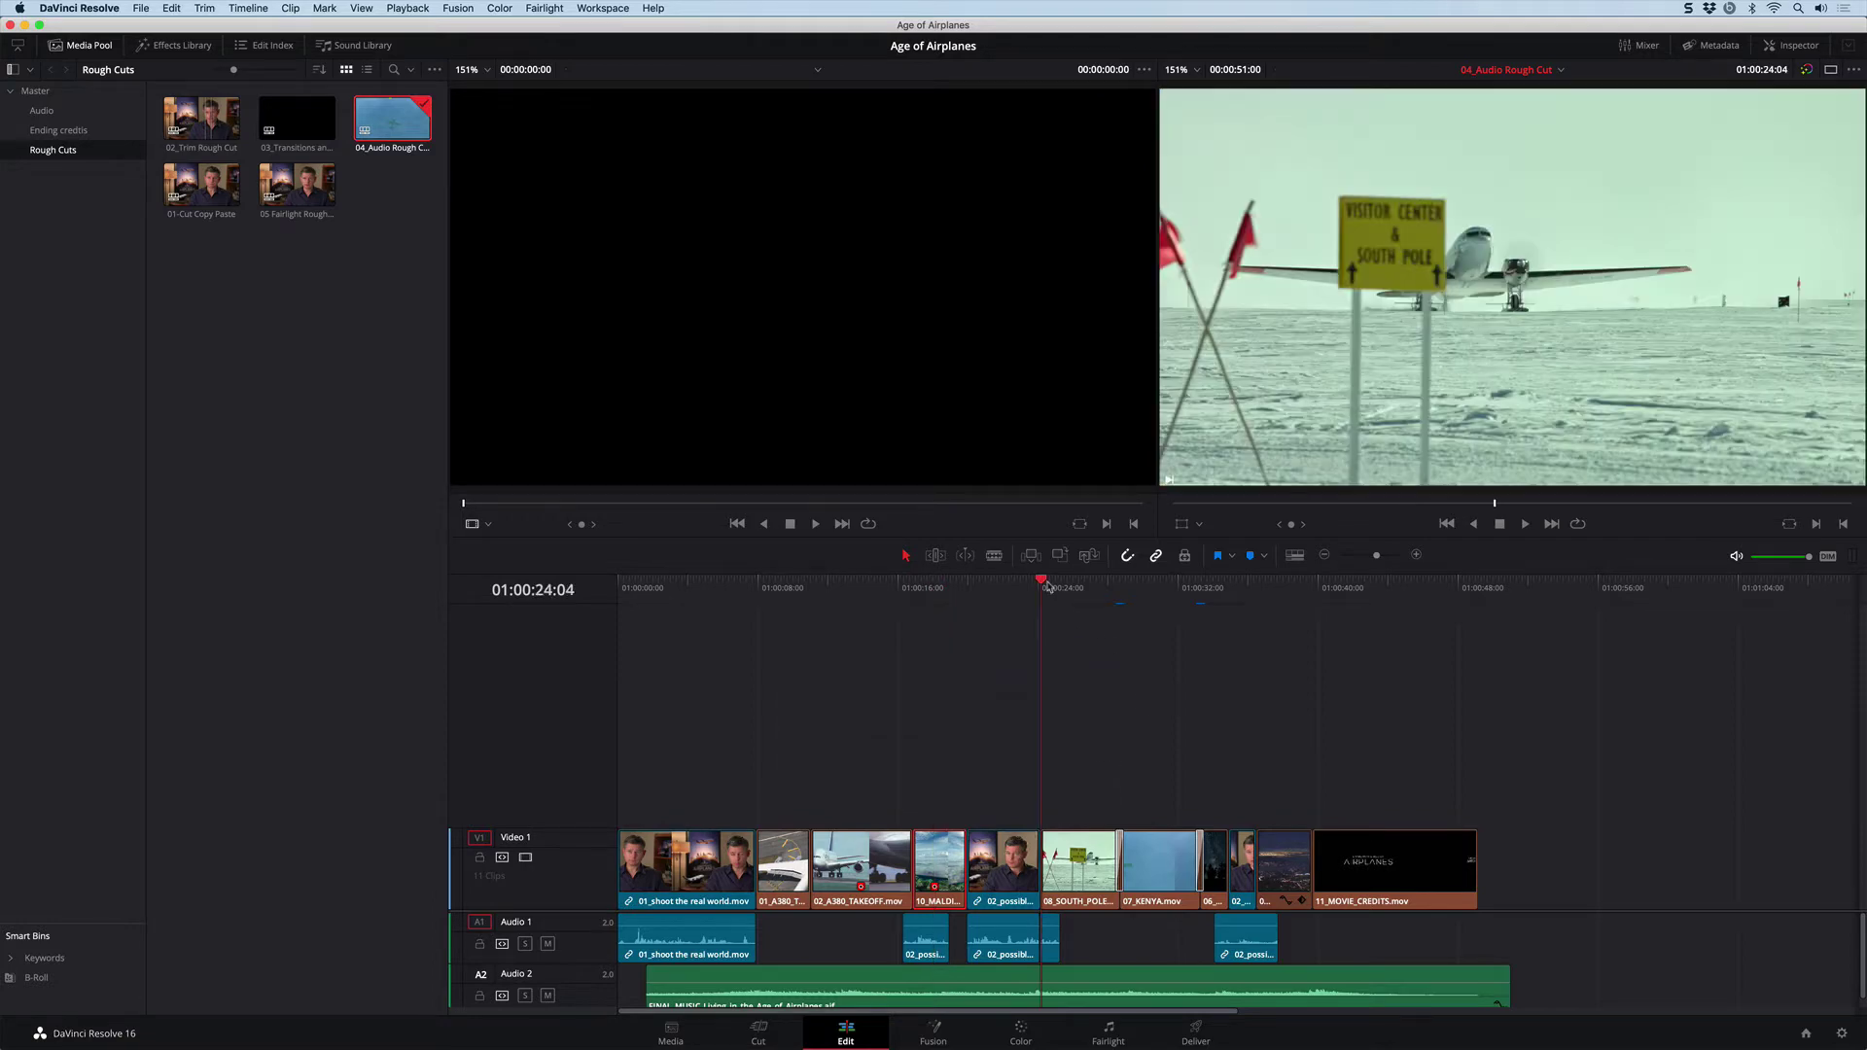
{"action": "left_click", "coordinate": [1094, 716]}
{"action": "key", "text": "m"}
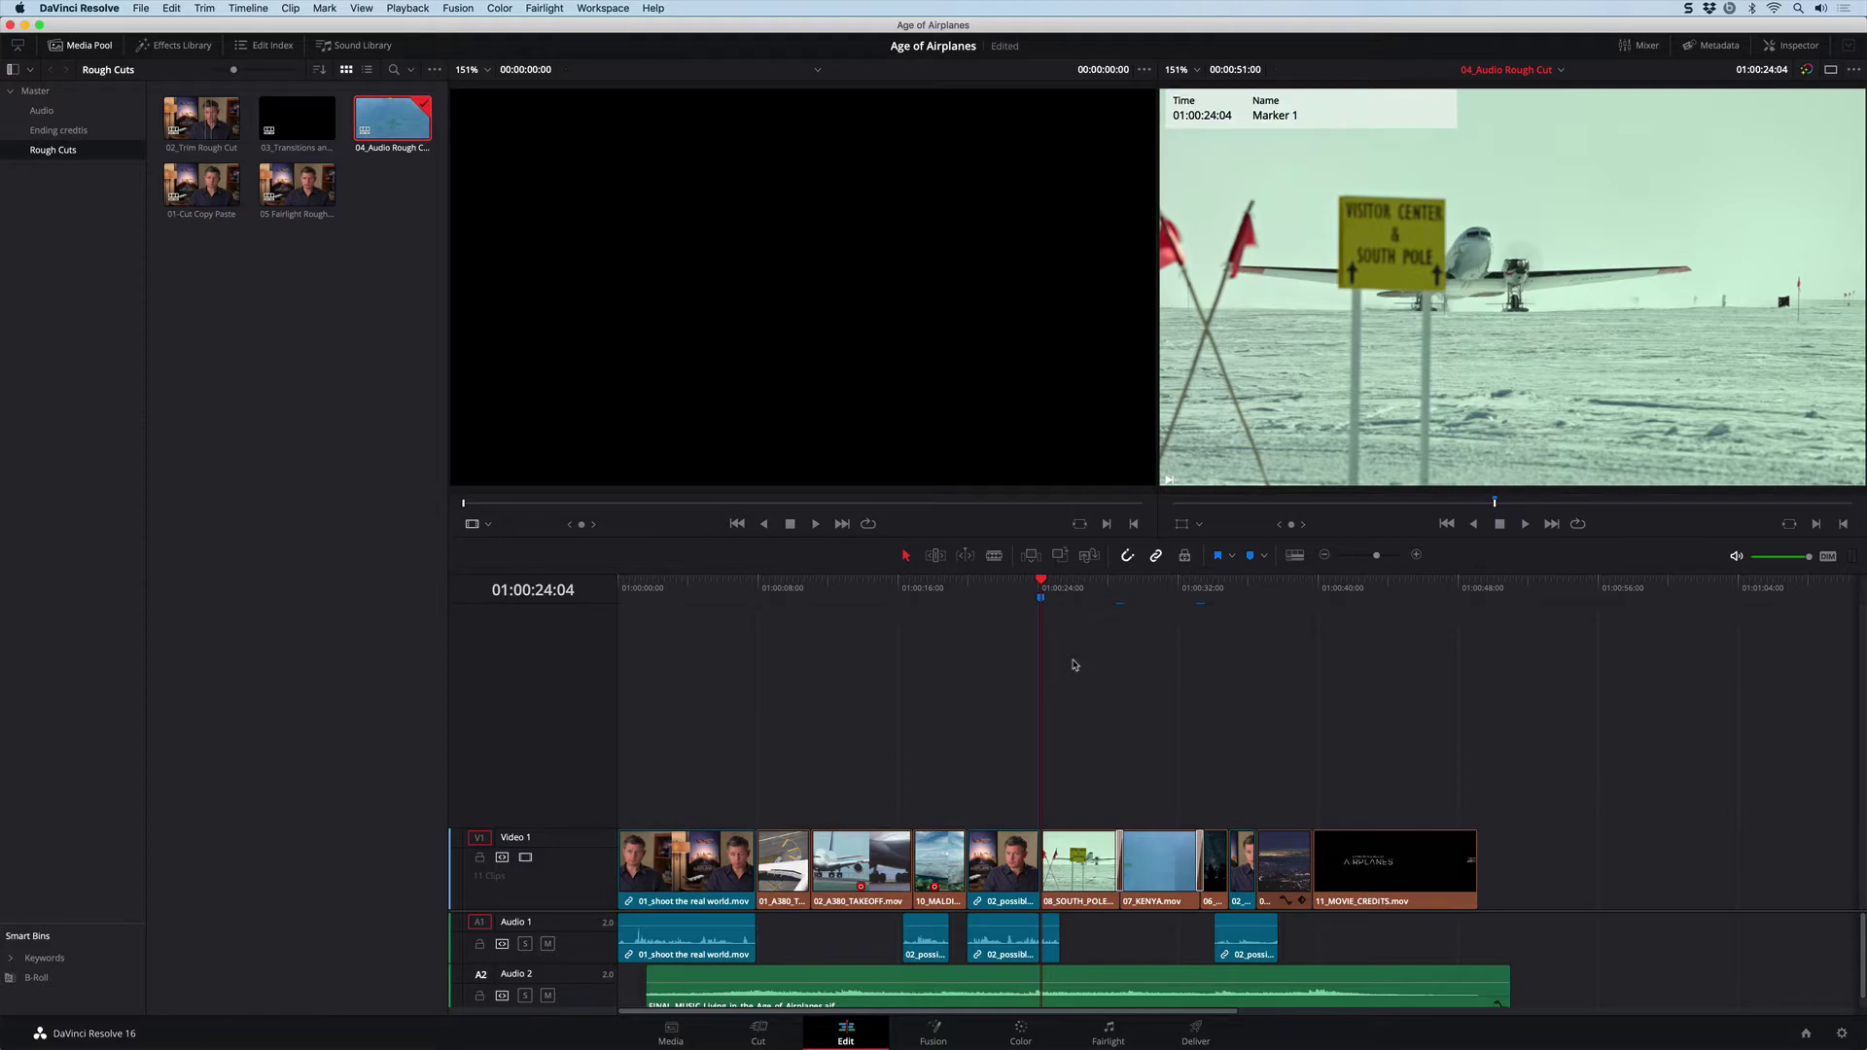
{"action": "key", "text": "m"}
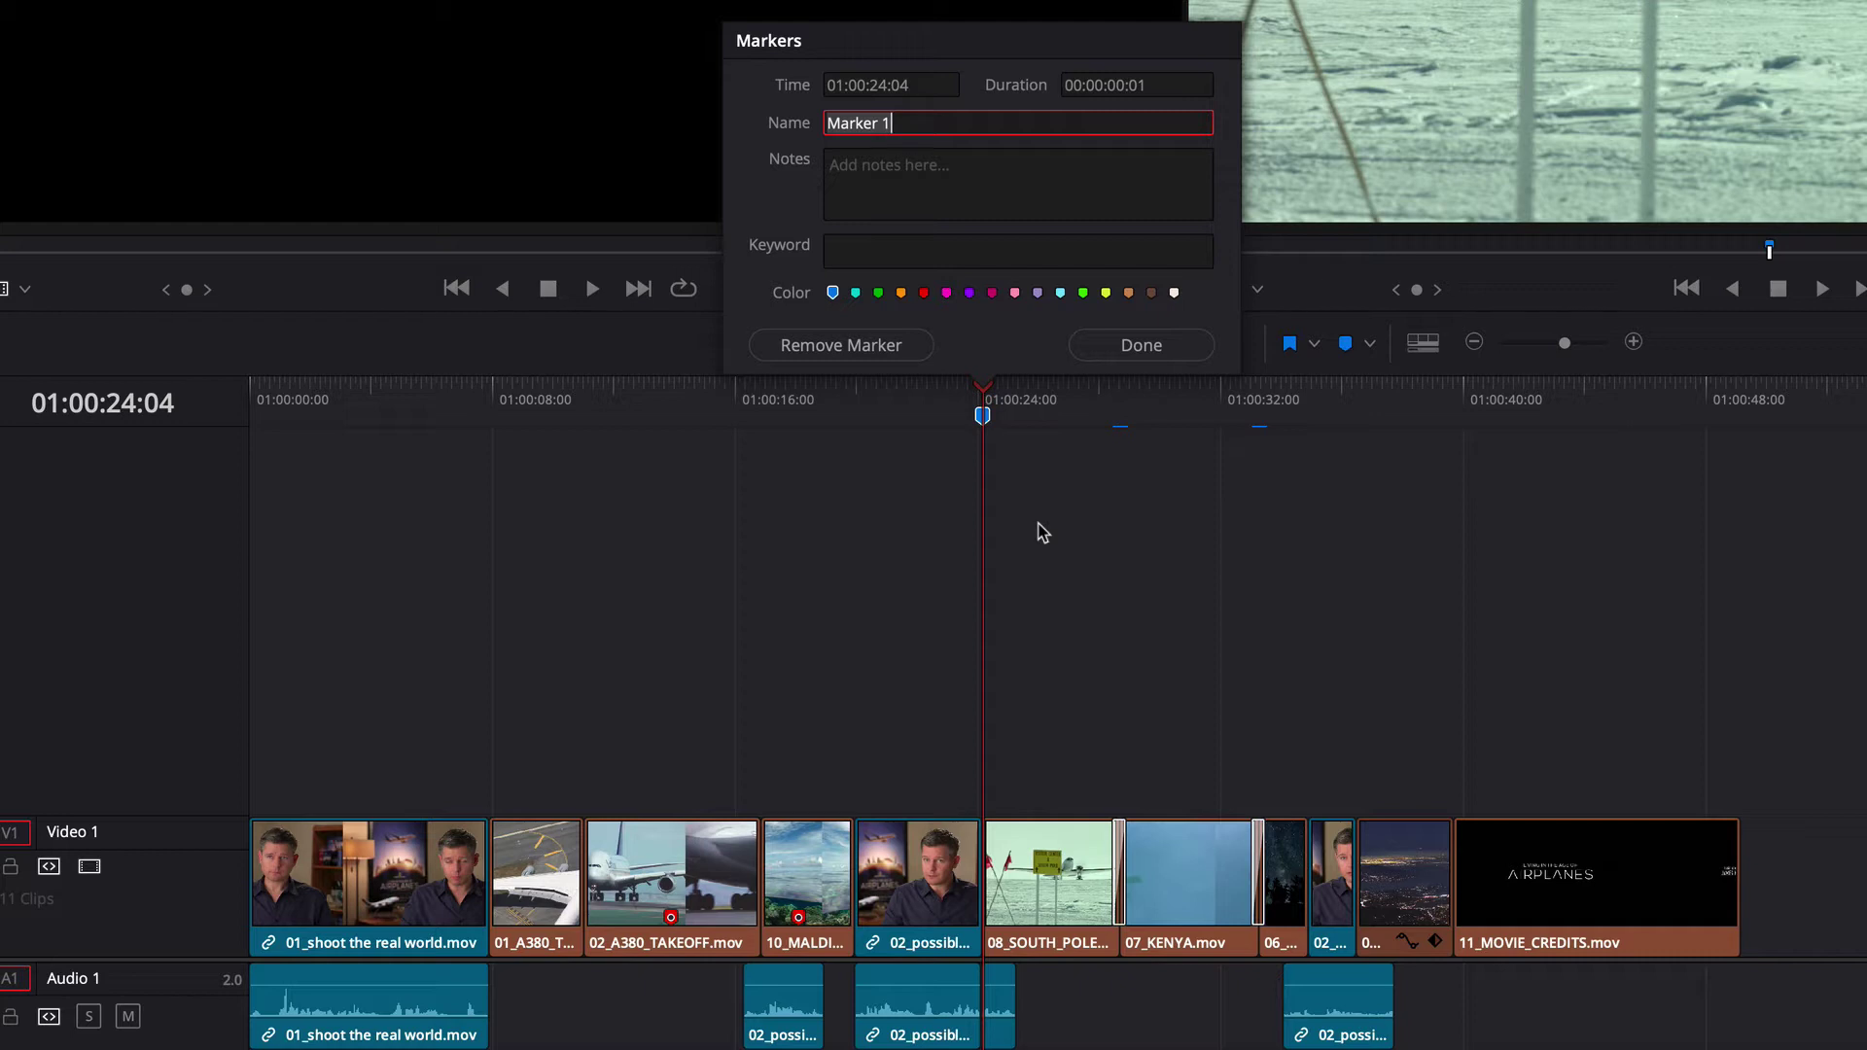
{"action": "type", "text": "SFX"}
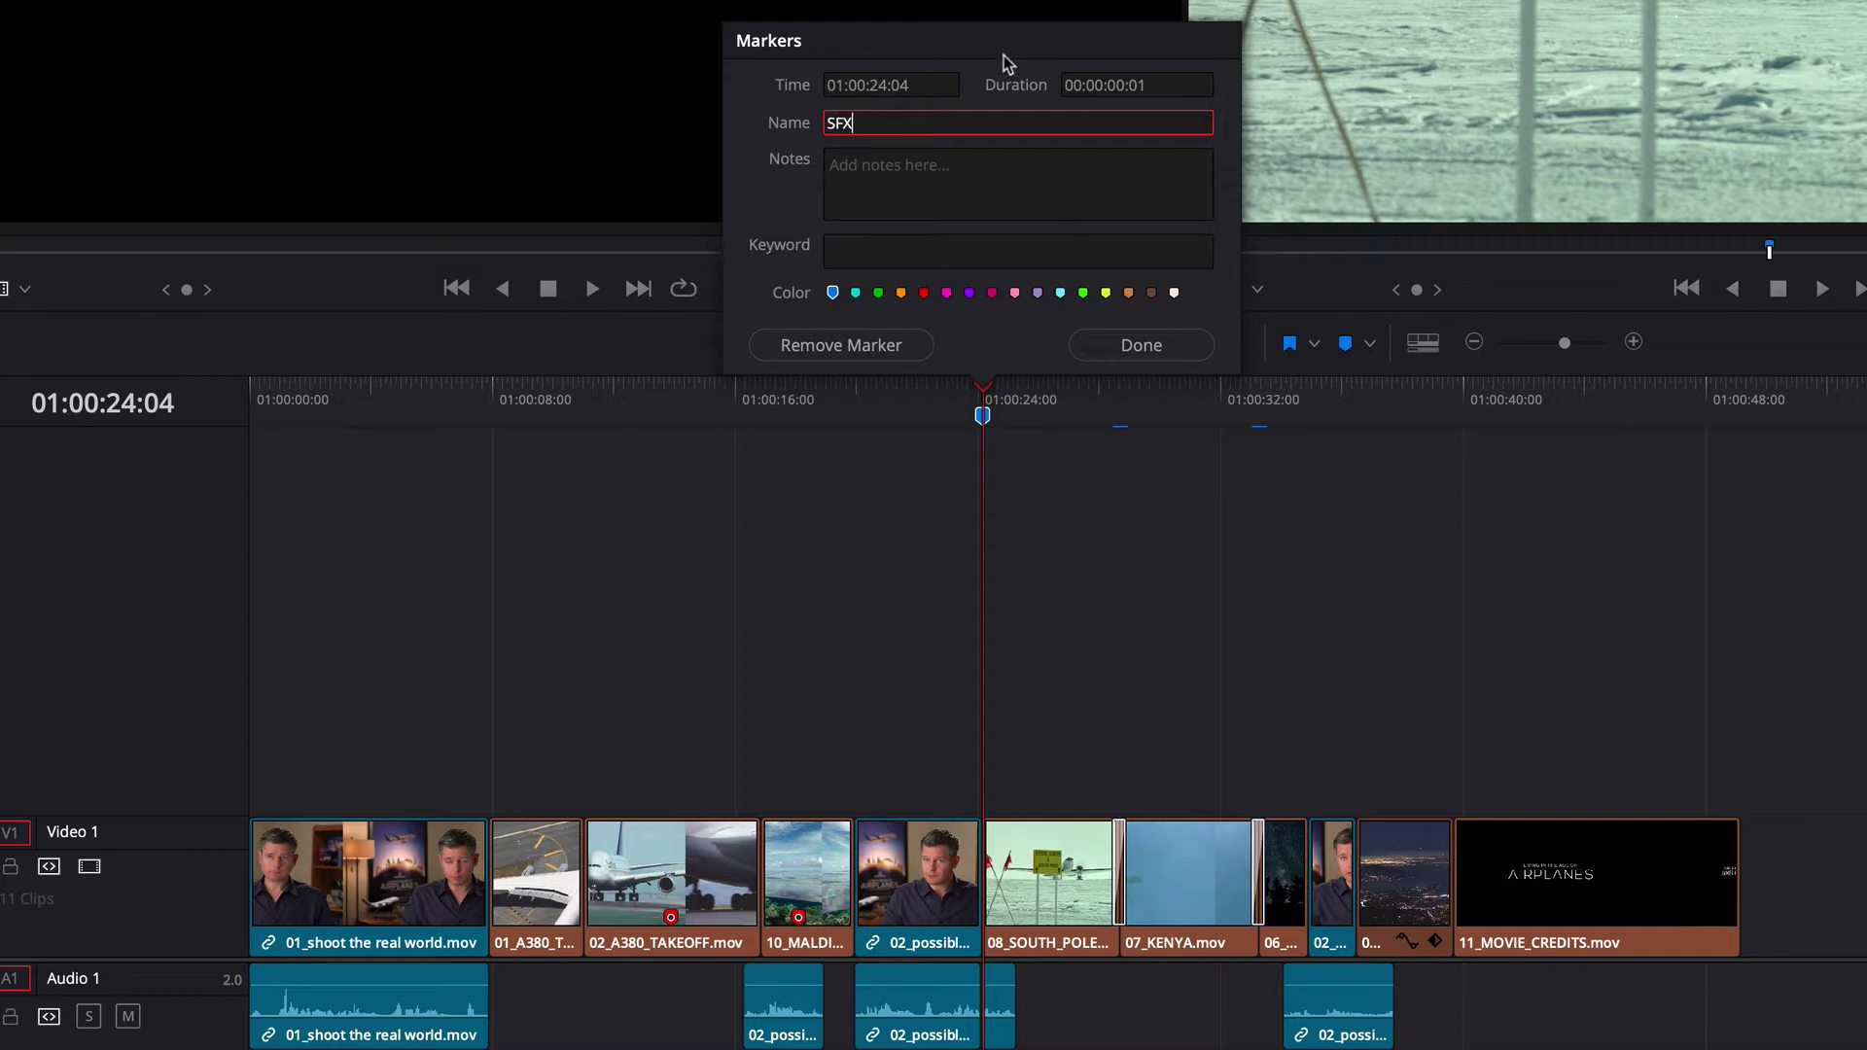
{"action": "left_click", "coordinate": [982, 181]}
{"action": "type", "text": "Loud p"}
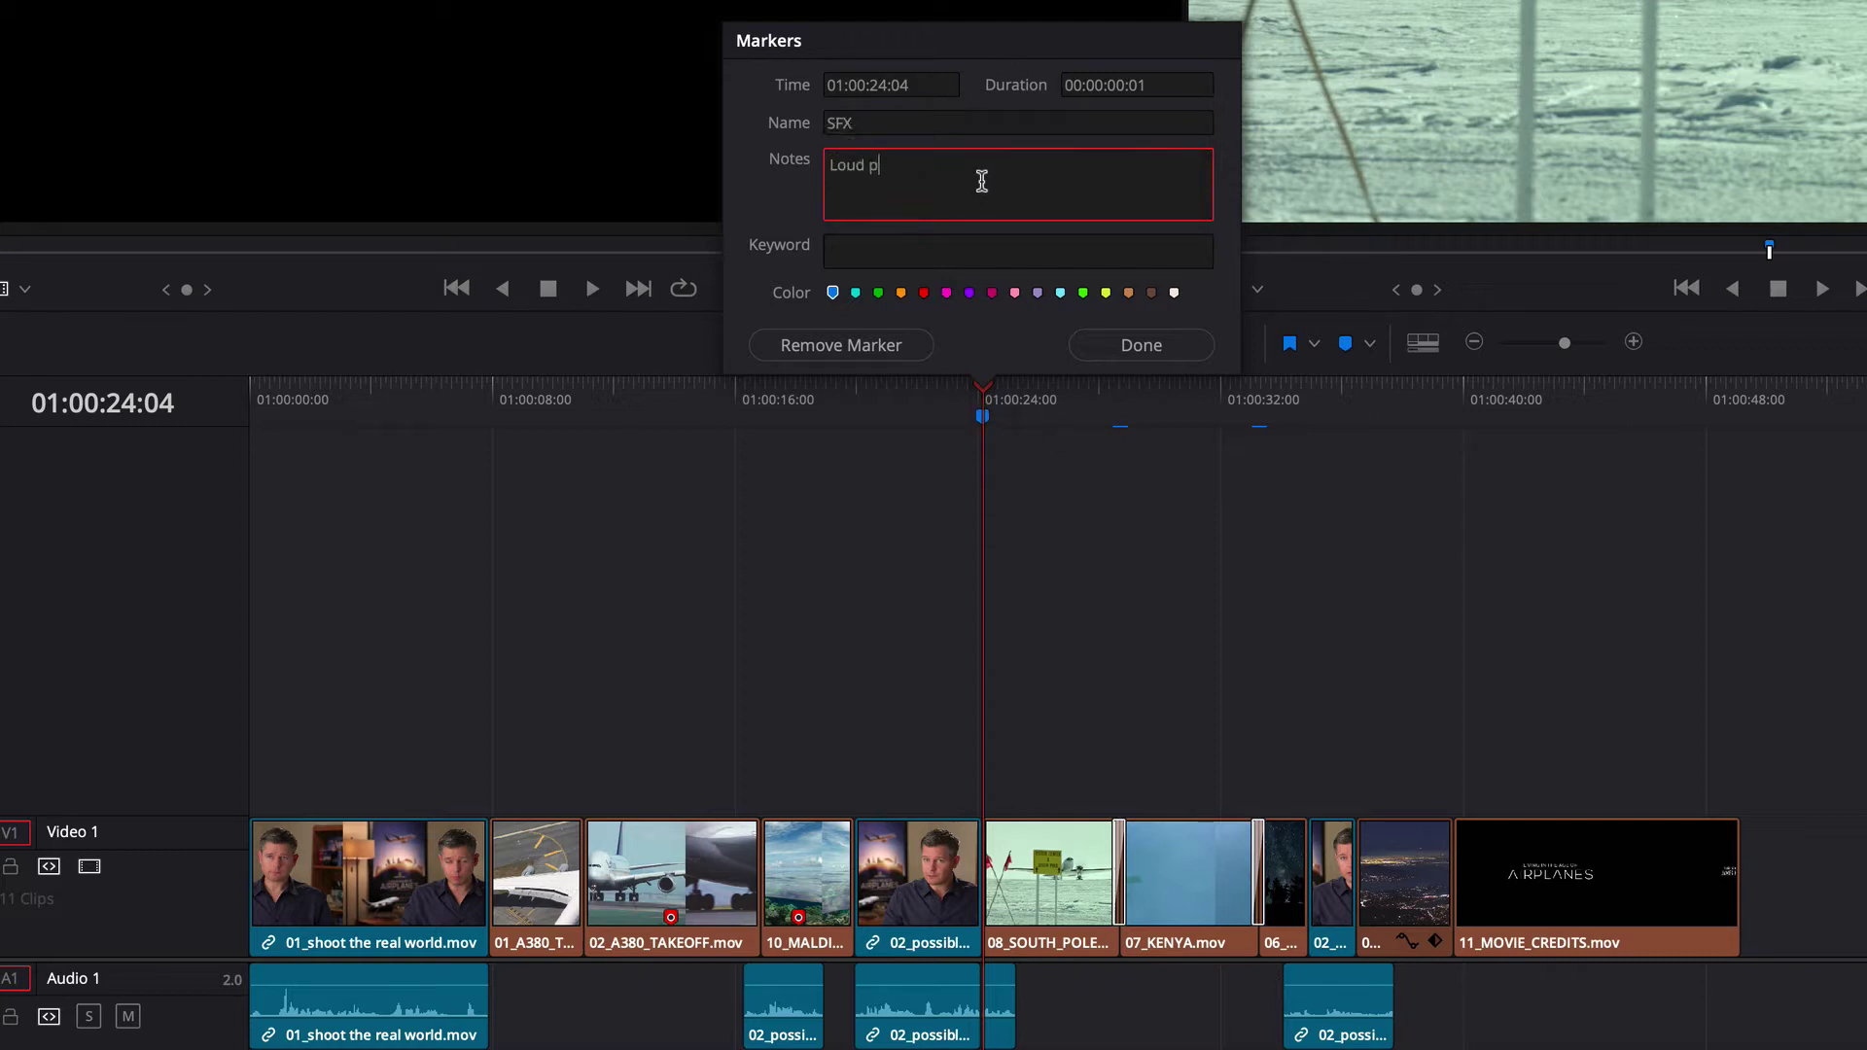
{"action": "type", "text": "rop plane"}
{"action": "left_click", "coordinate": [925, 292]}
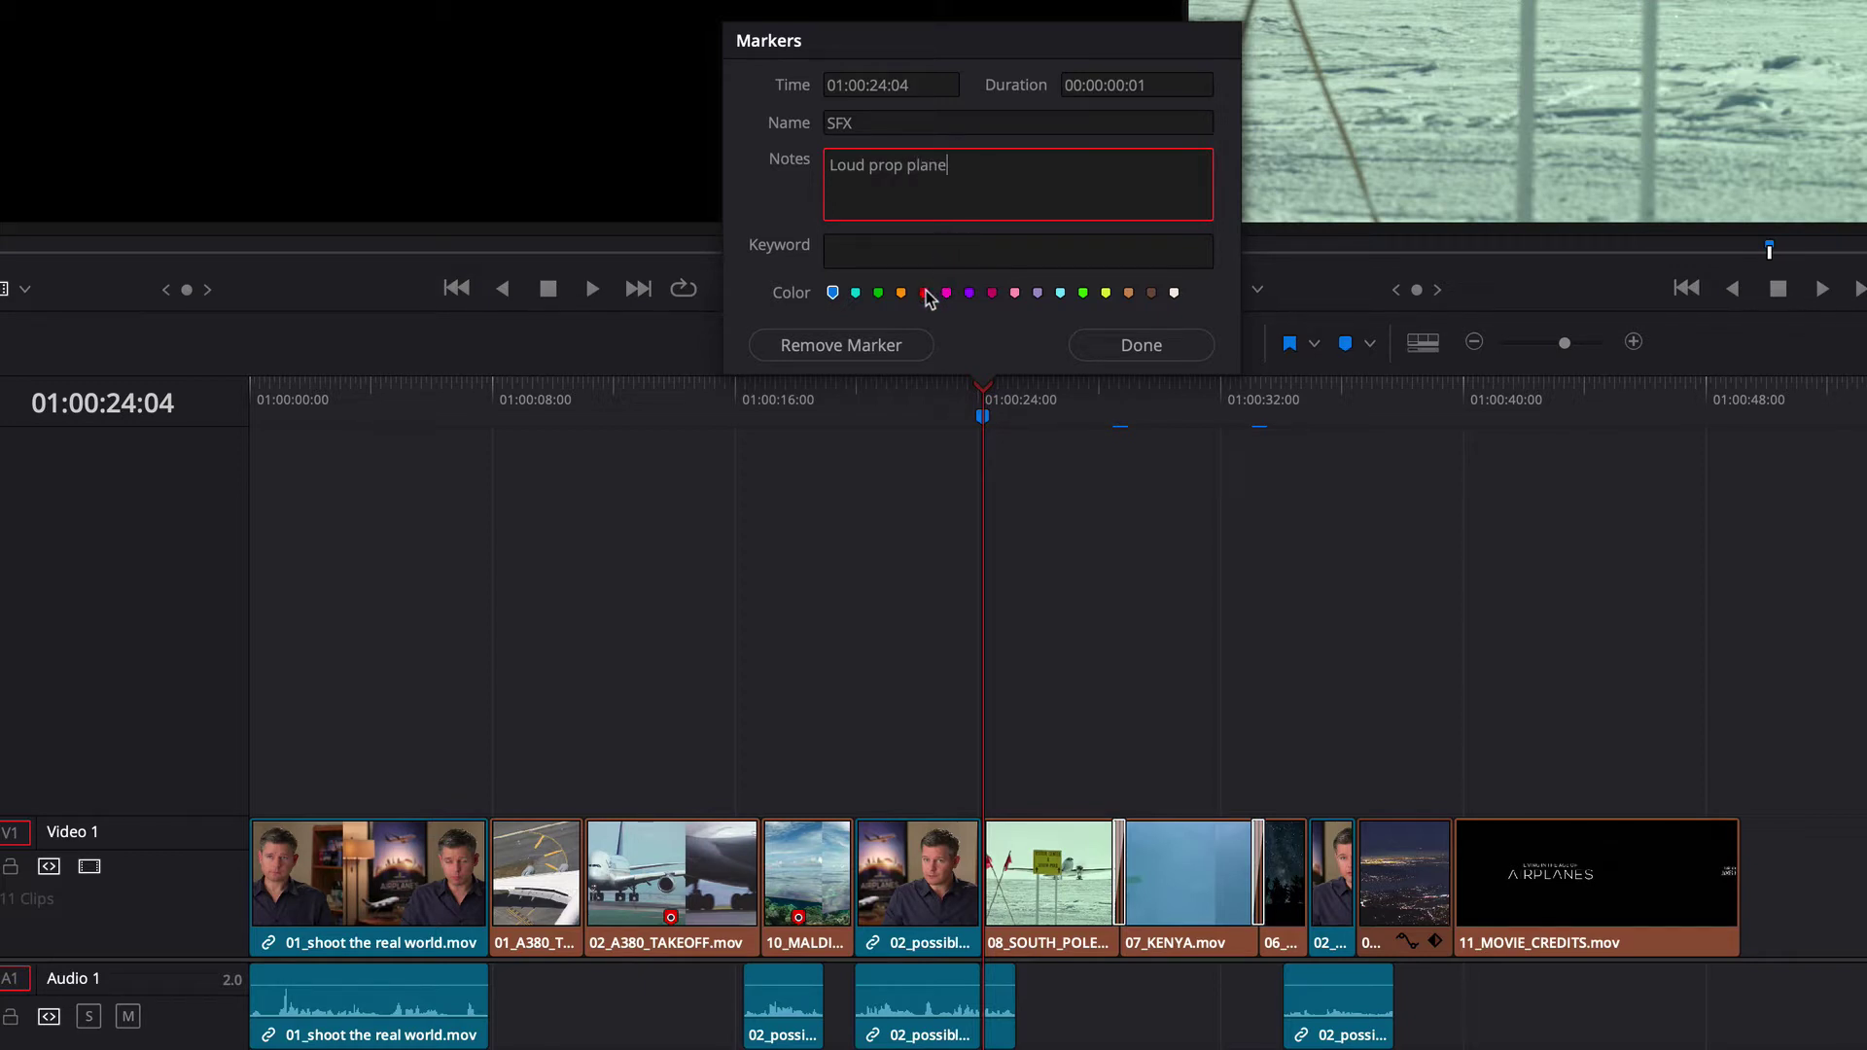
{"action": "left_click", "coordinate": [1134, 348]}
Extend the "Loud prop plane" timeline marker to the end of 07_KENYA.mov, giving it a duration of 00:00:08:21.
{"action": "left_click_drag", "start_coordinate": [1009, 418], "coordinate": [1199, 399]}
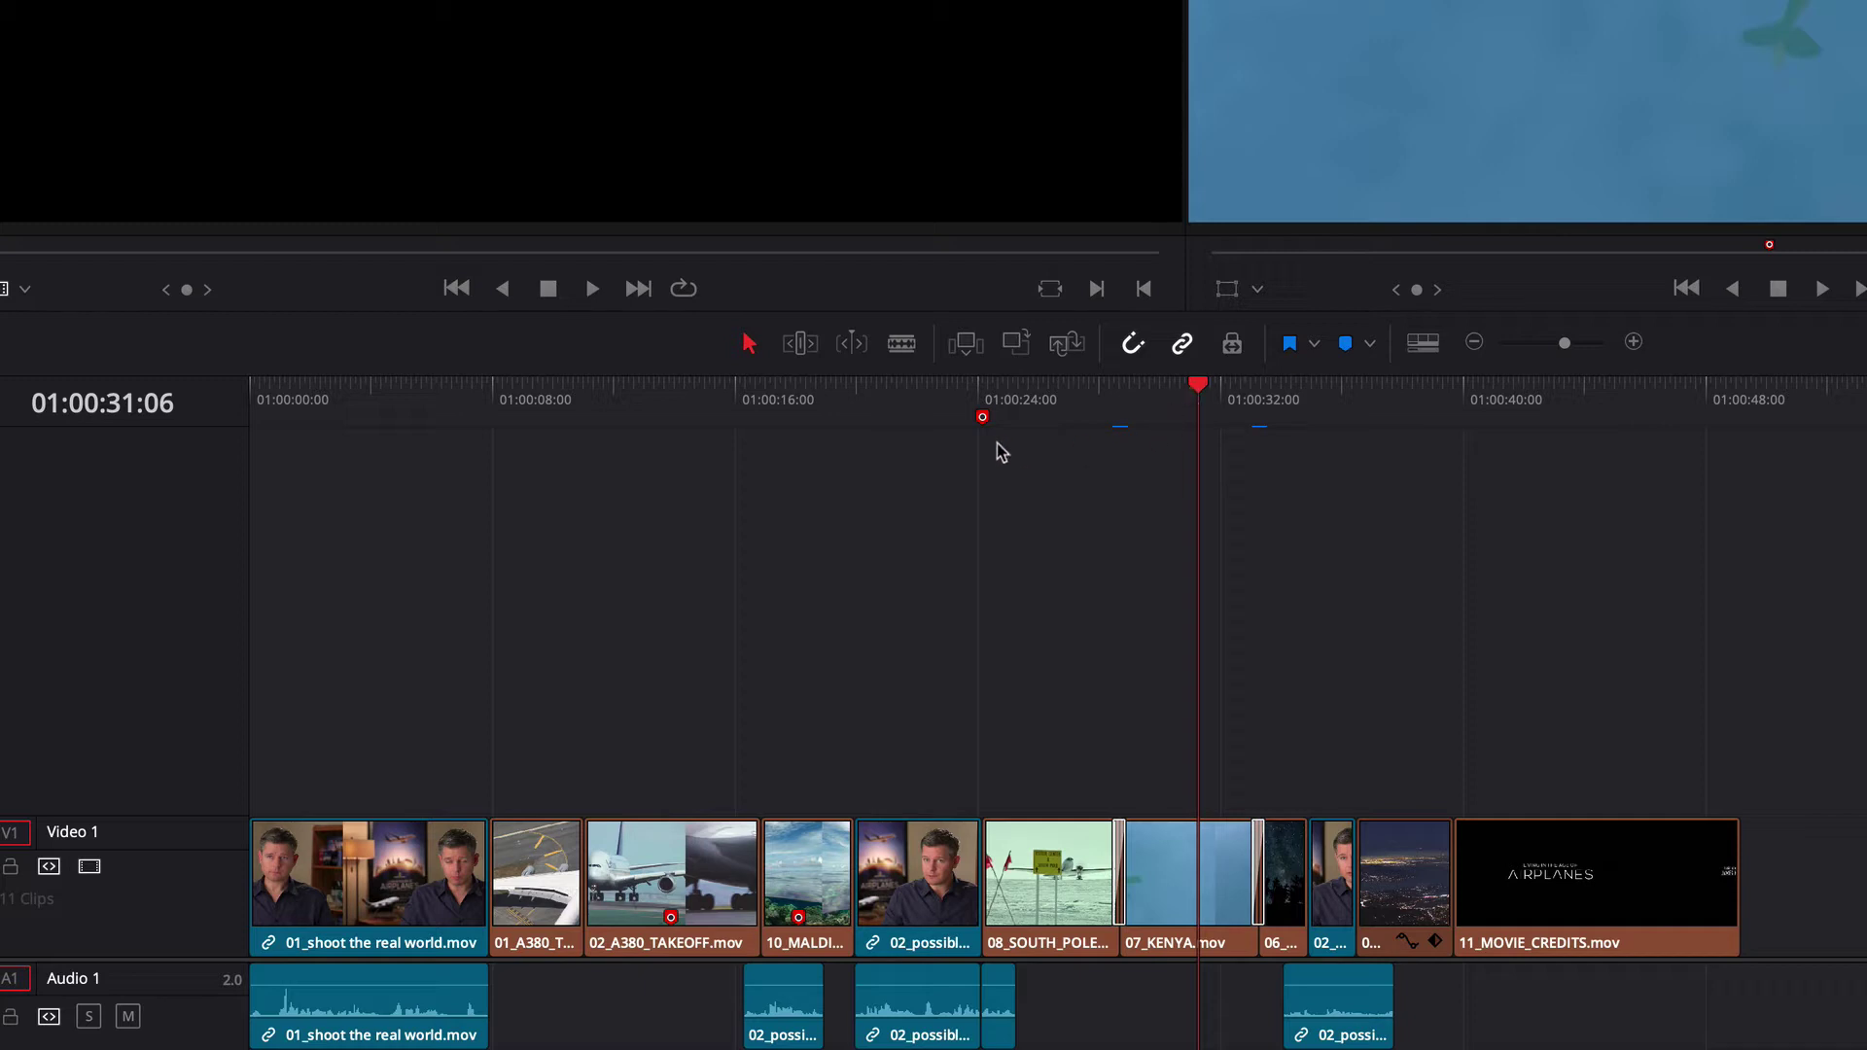
{"action": "mouse_move", "coordinate": [985, 421]}
{"action": "left_click_drag", "start_coordinate": [983, 420], "coordinate": [1200, 442]}
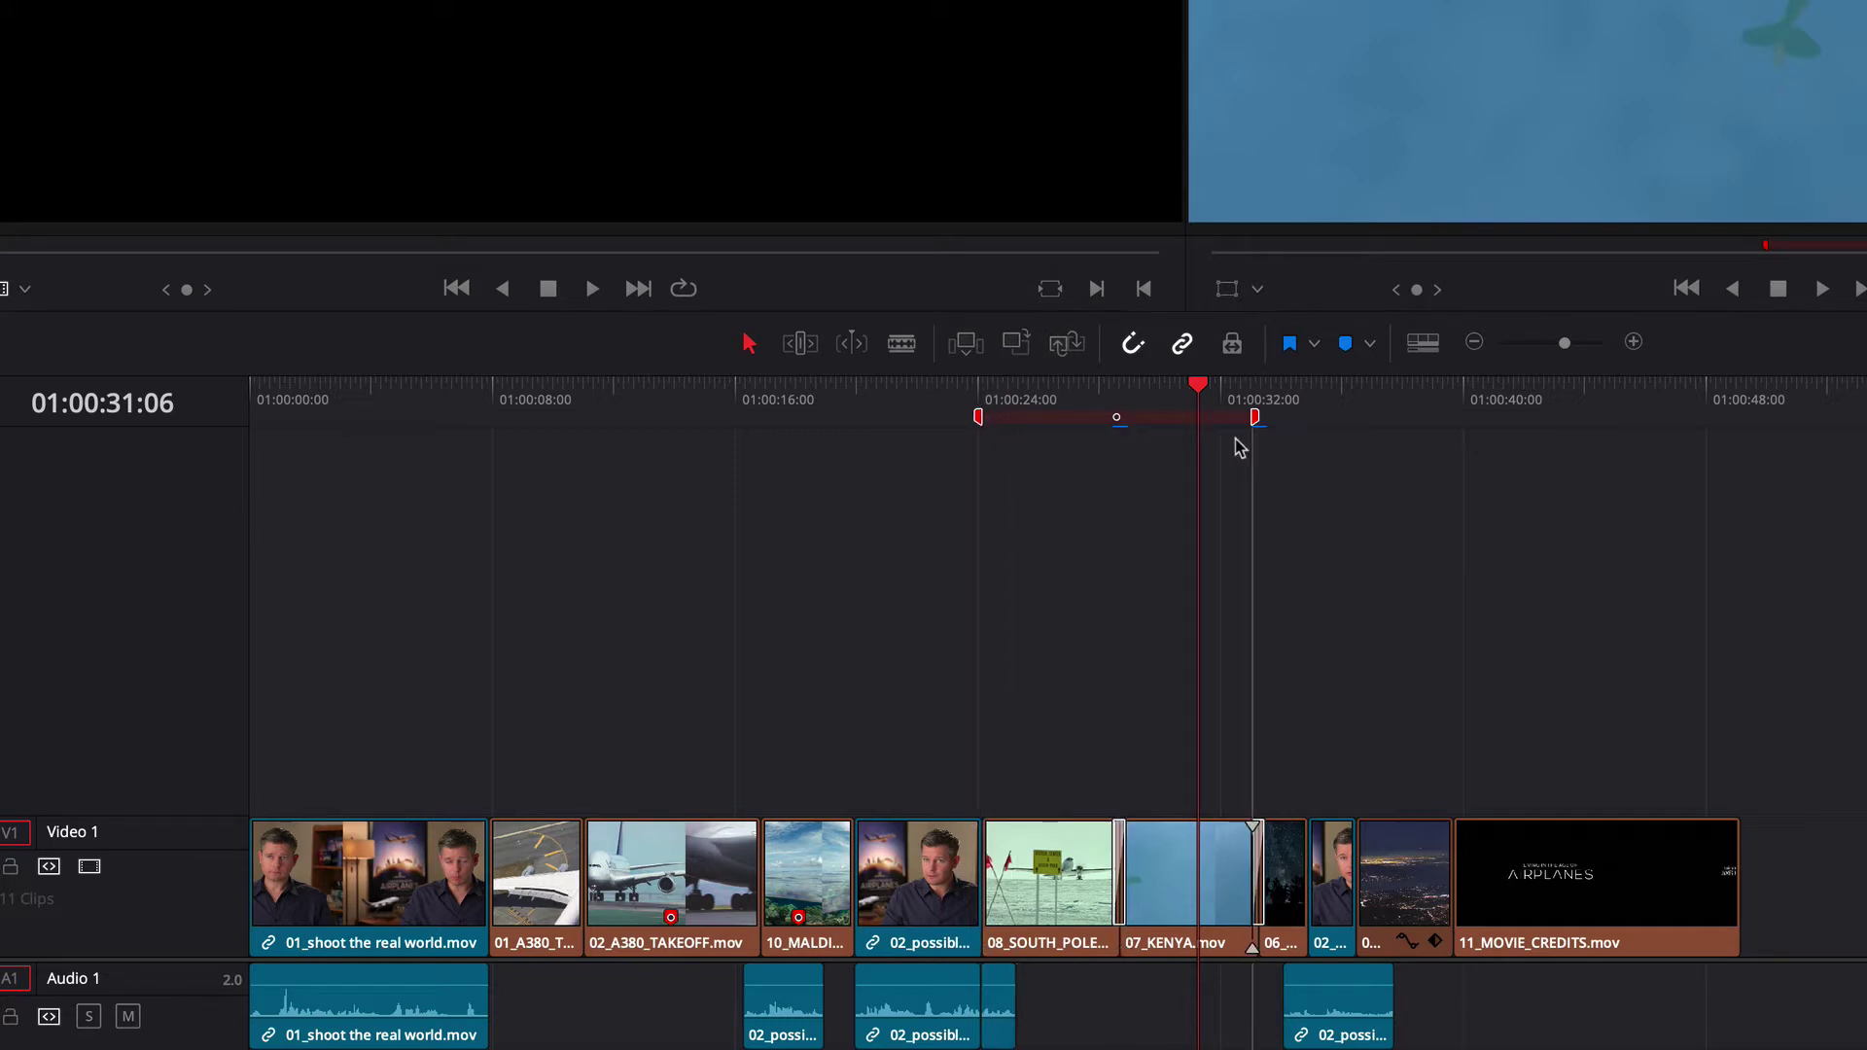
{"action": "mouse_move", "coordinate": [1092, 429]}
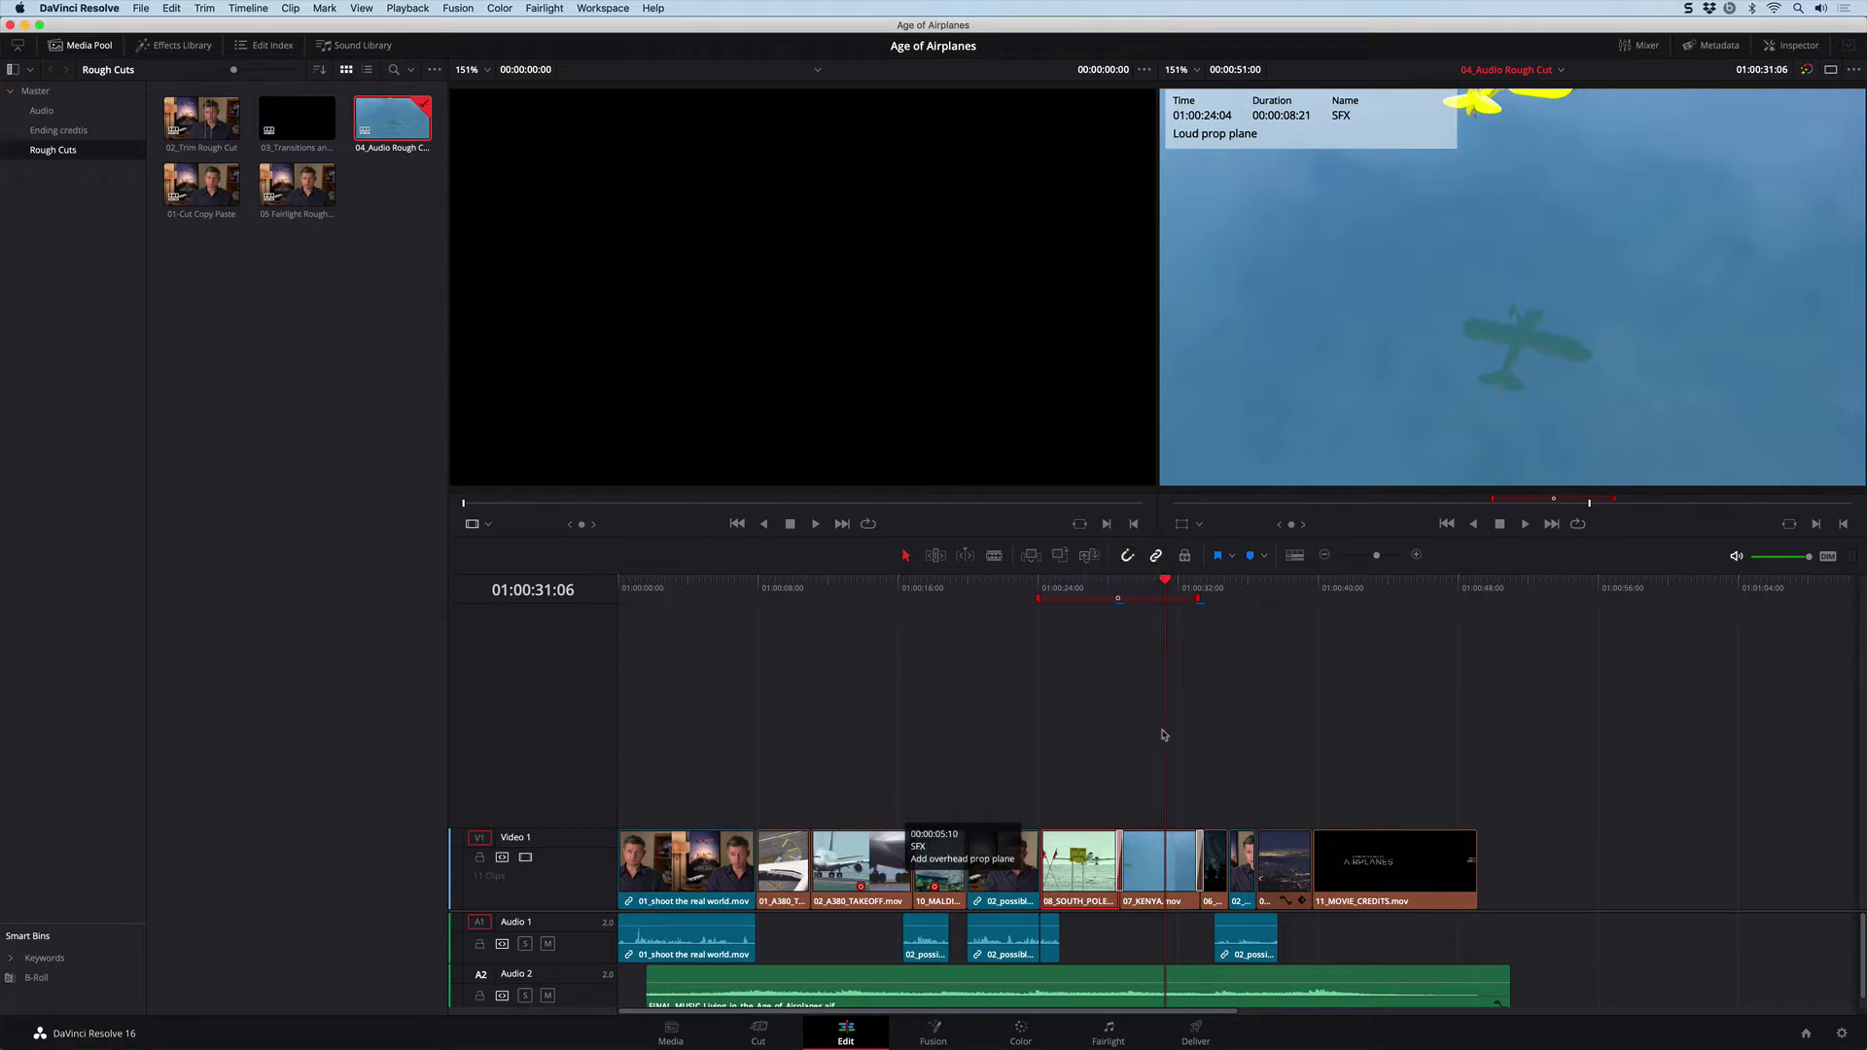
Add a yellow marker to the first clip, 01_shoot the real world.mov, at 01:00:03:12.
{"action": "left_click", "coordinate": [674, 585]}
{"action": "key", "text": "Left"}
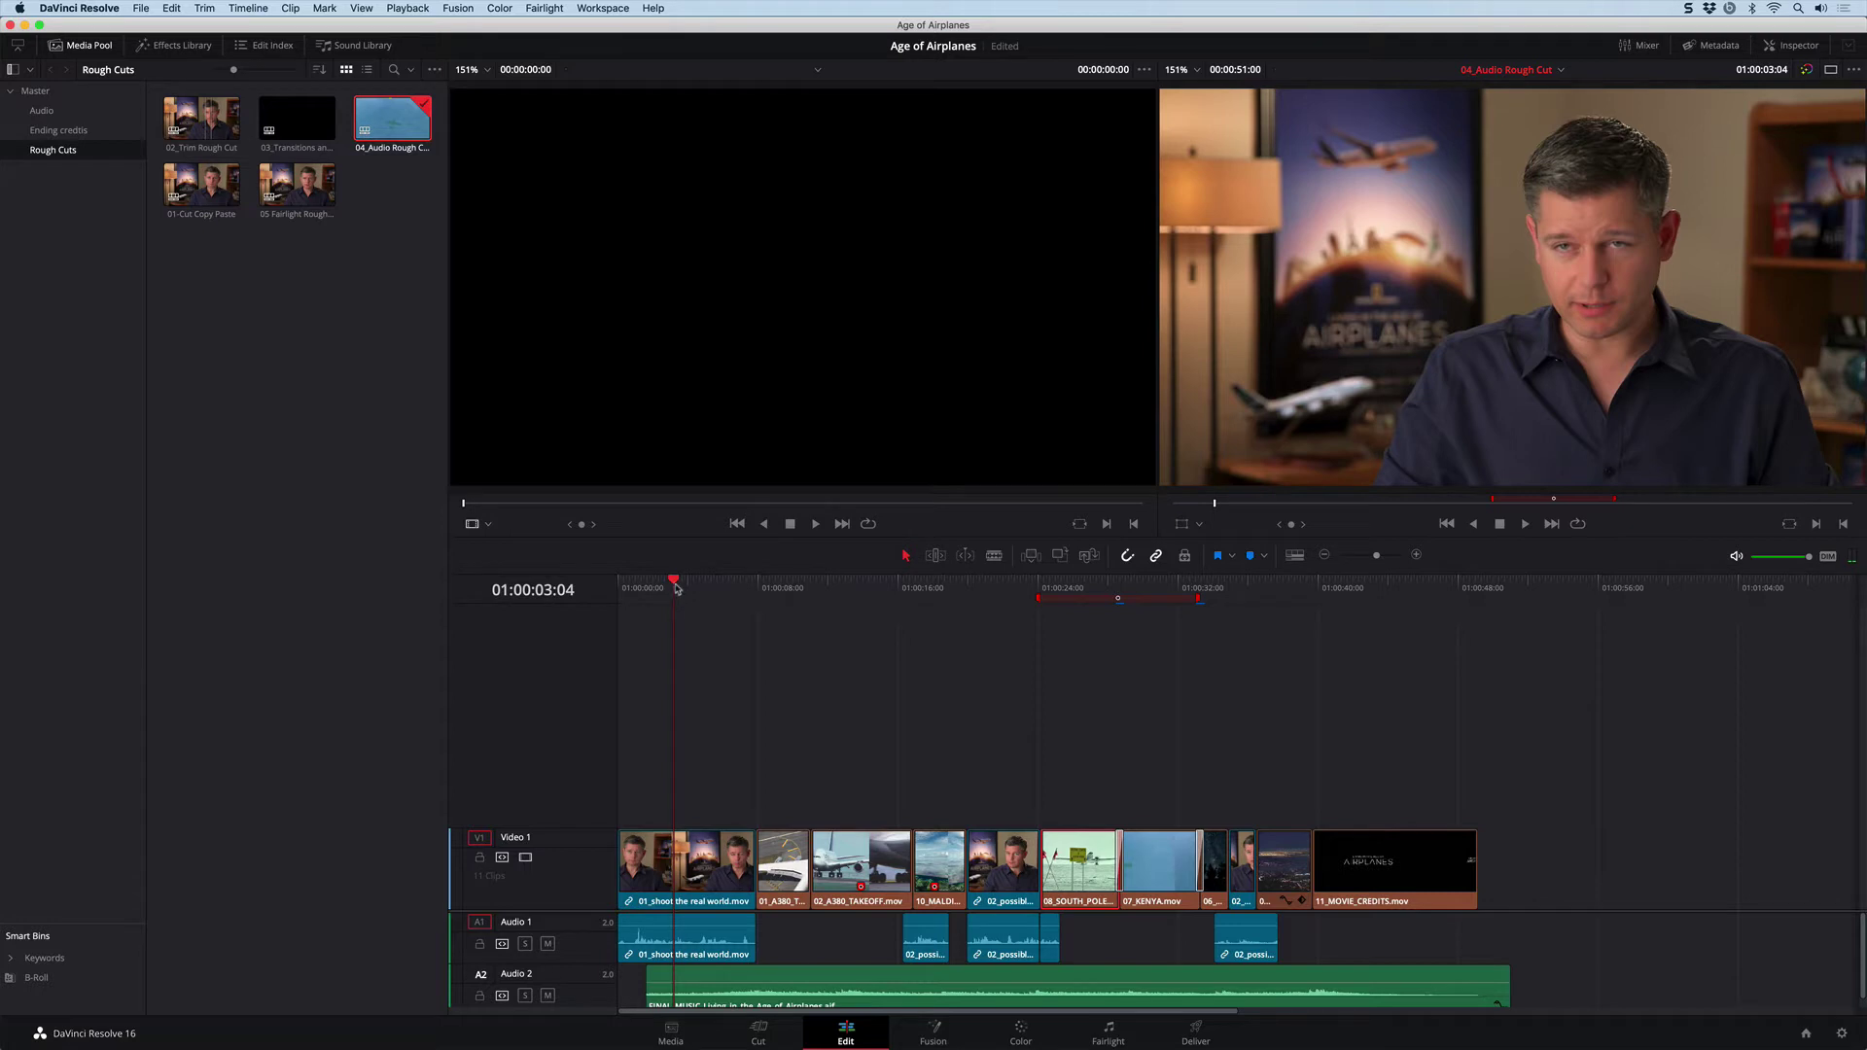
{"action": "left_click_drag", "start_coordinate": [676, 588], "coordinate": [681, 589]}
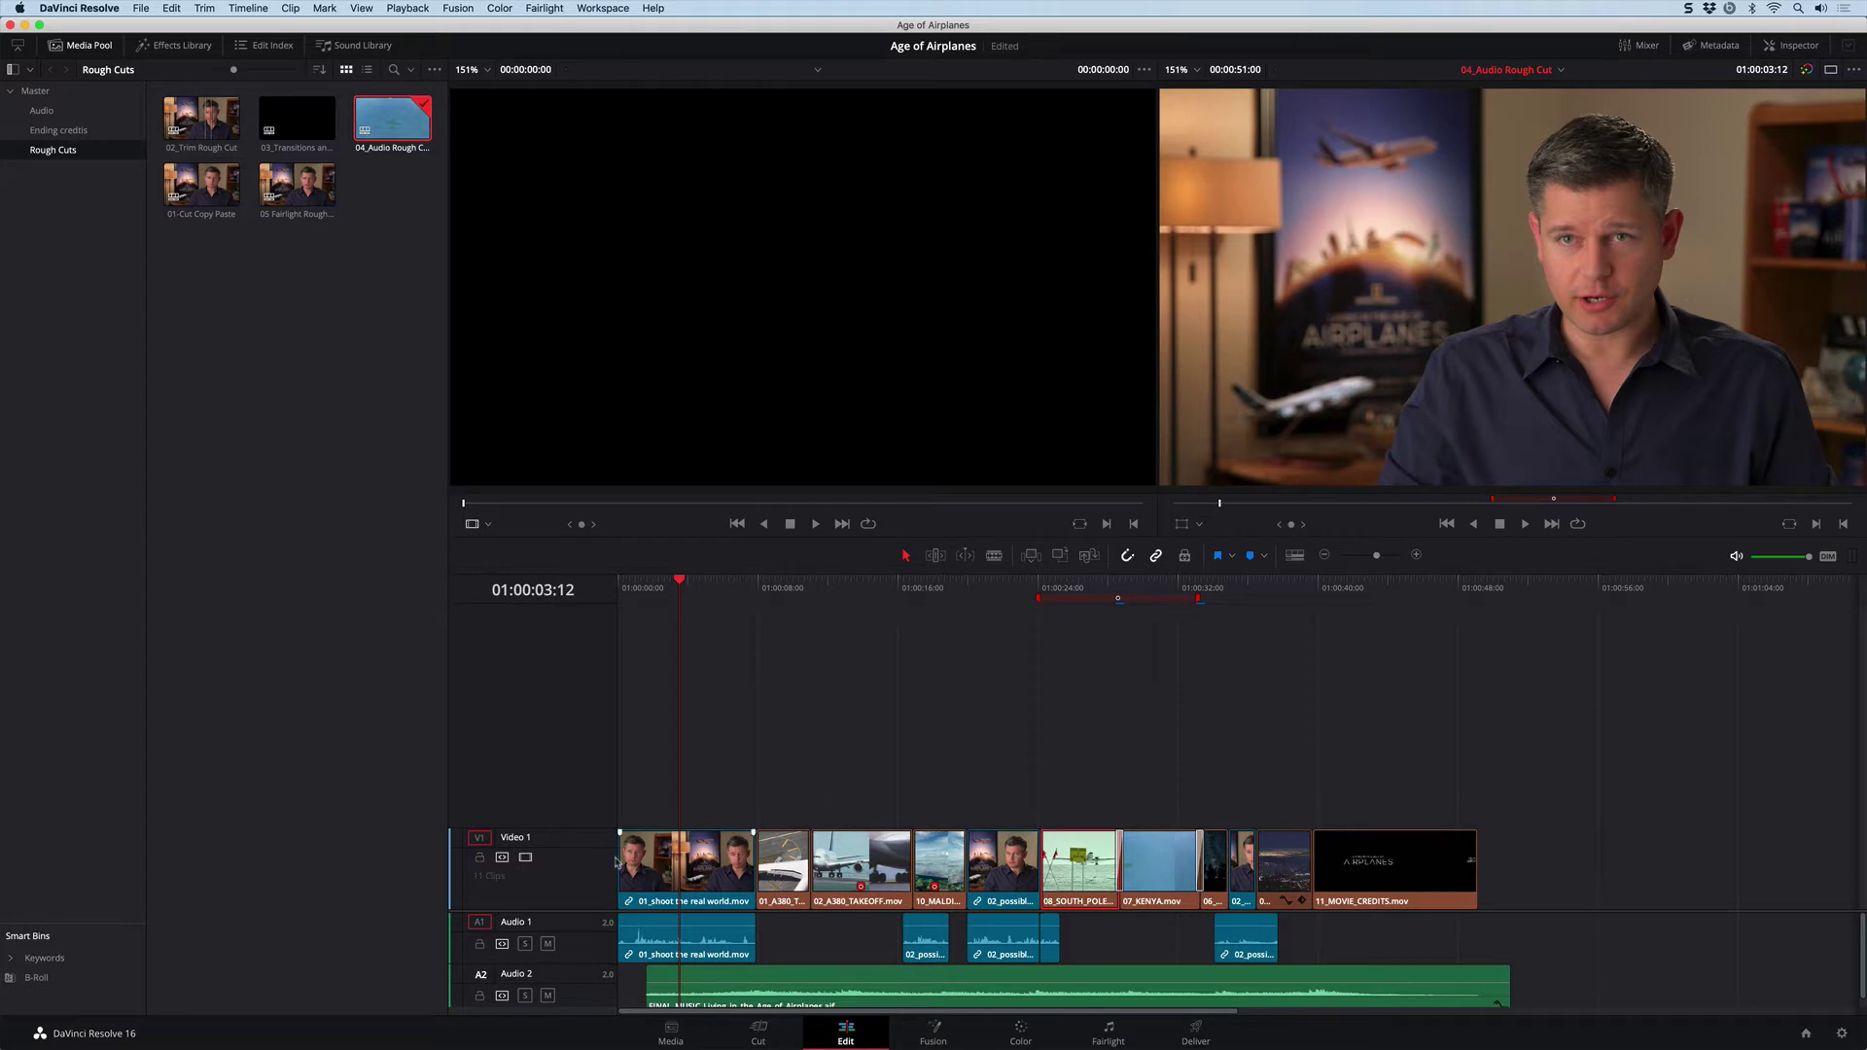
{"action": "left_click", "coordinate": [699, 878]}
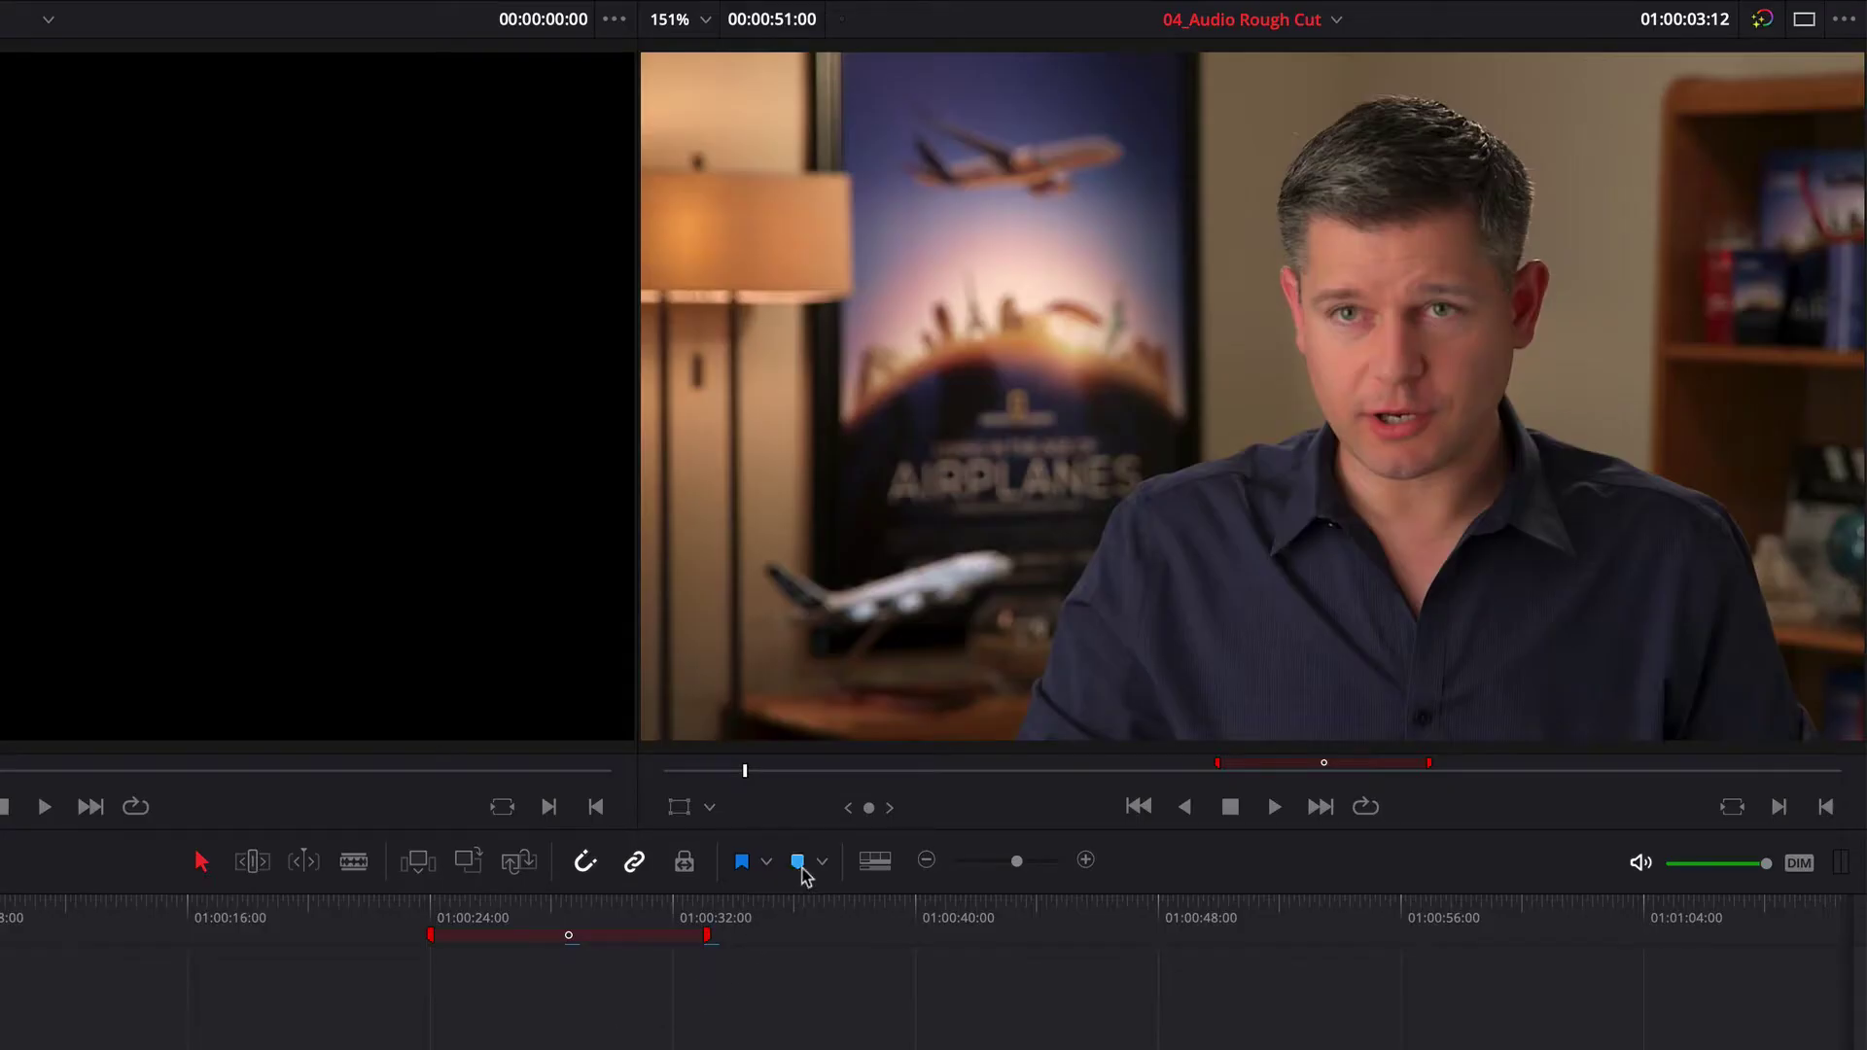
{"action": "left_click", "coordinate": [822, 862]}
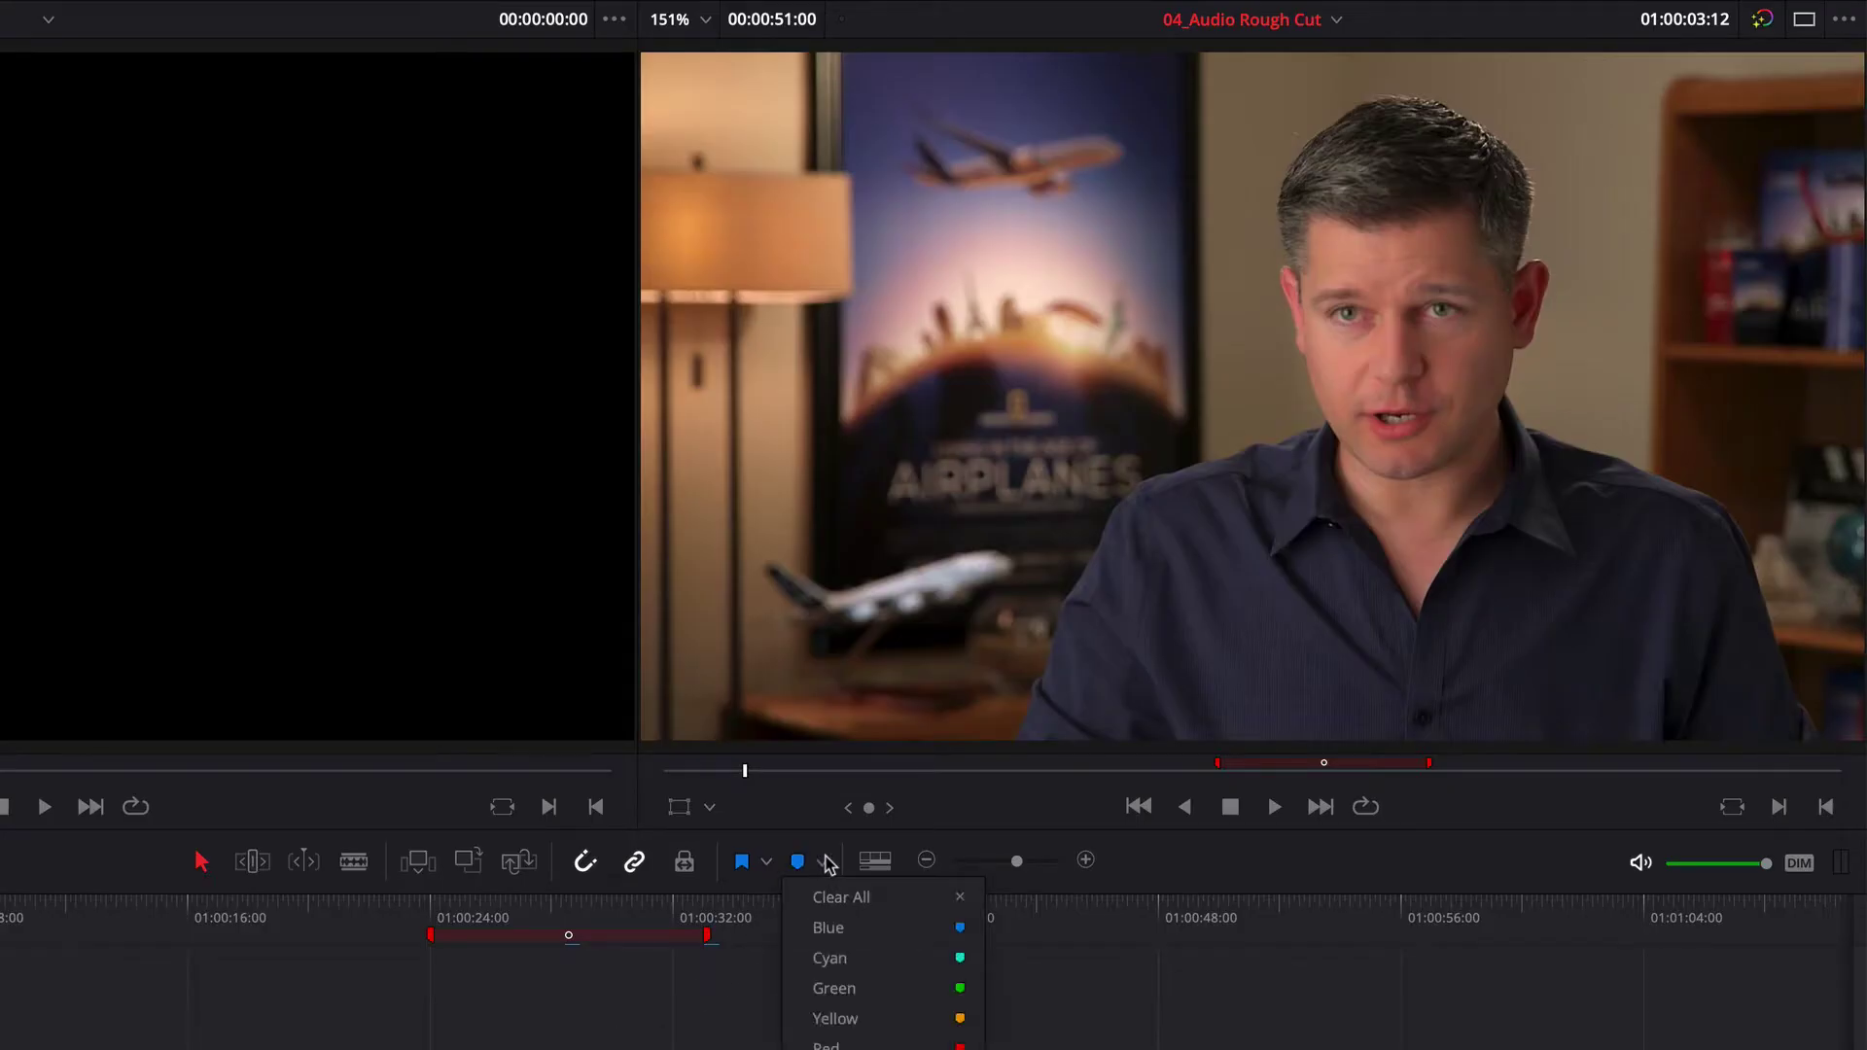
{"action": "left_click", "coordinate": [831, 1018]}
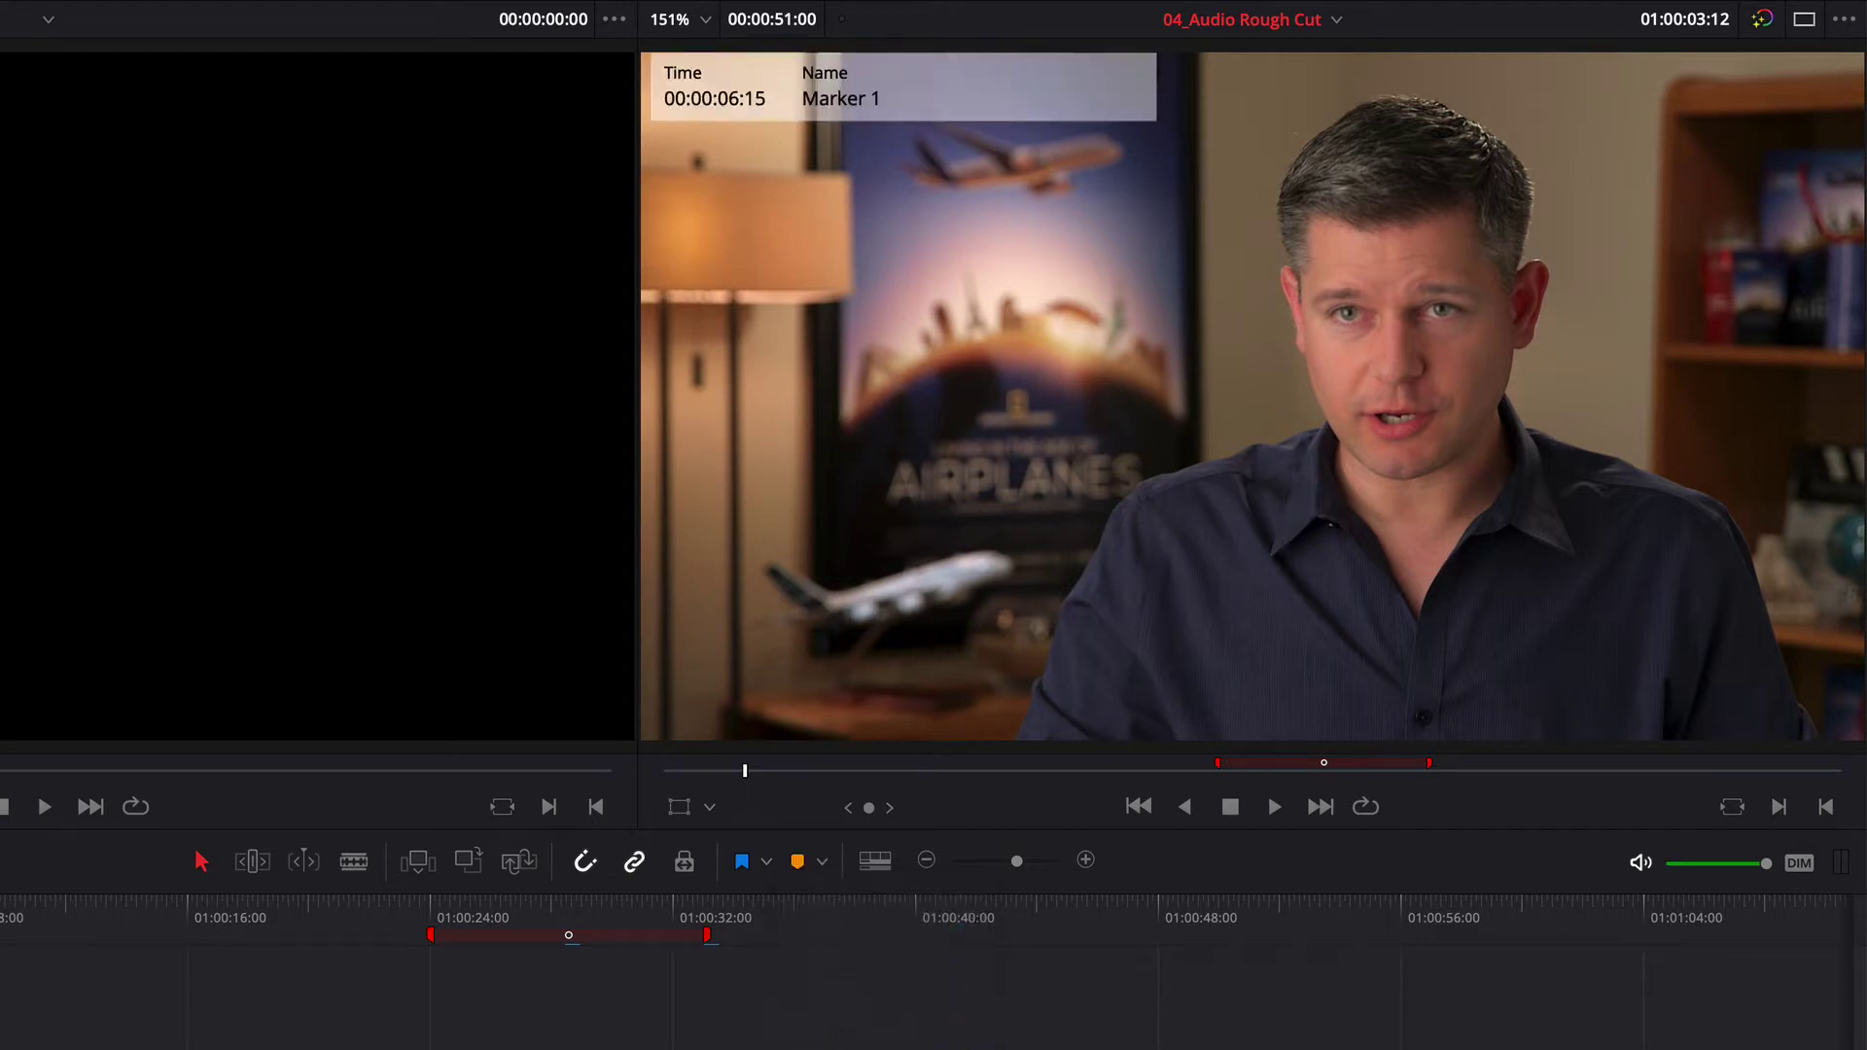
Annotate the yellow-marked frame with a freehand red circle around the man's face and a red arrow pointing down below it.
{"action": "left_click", "coordinate": [710, 810]}
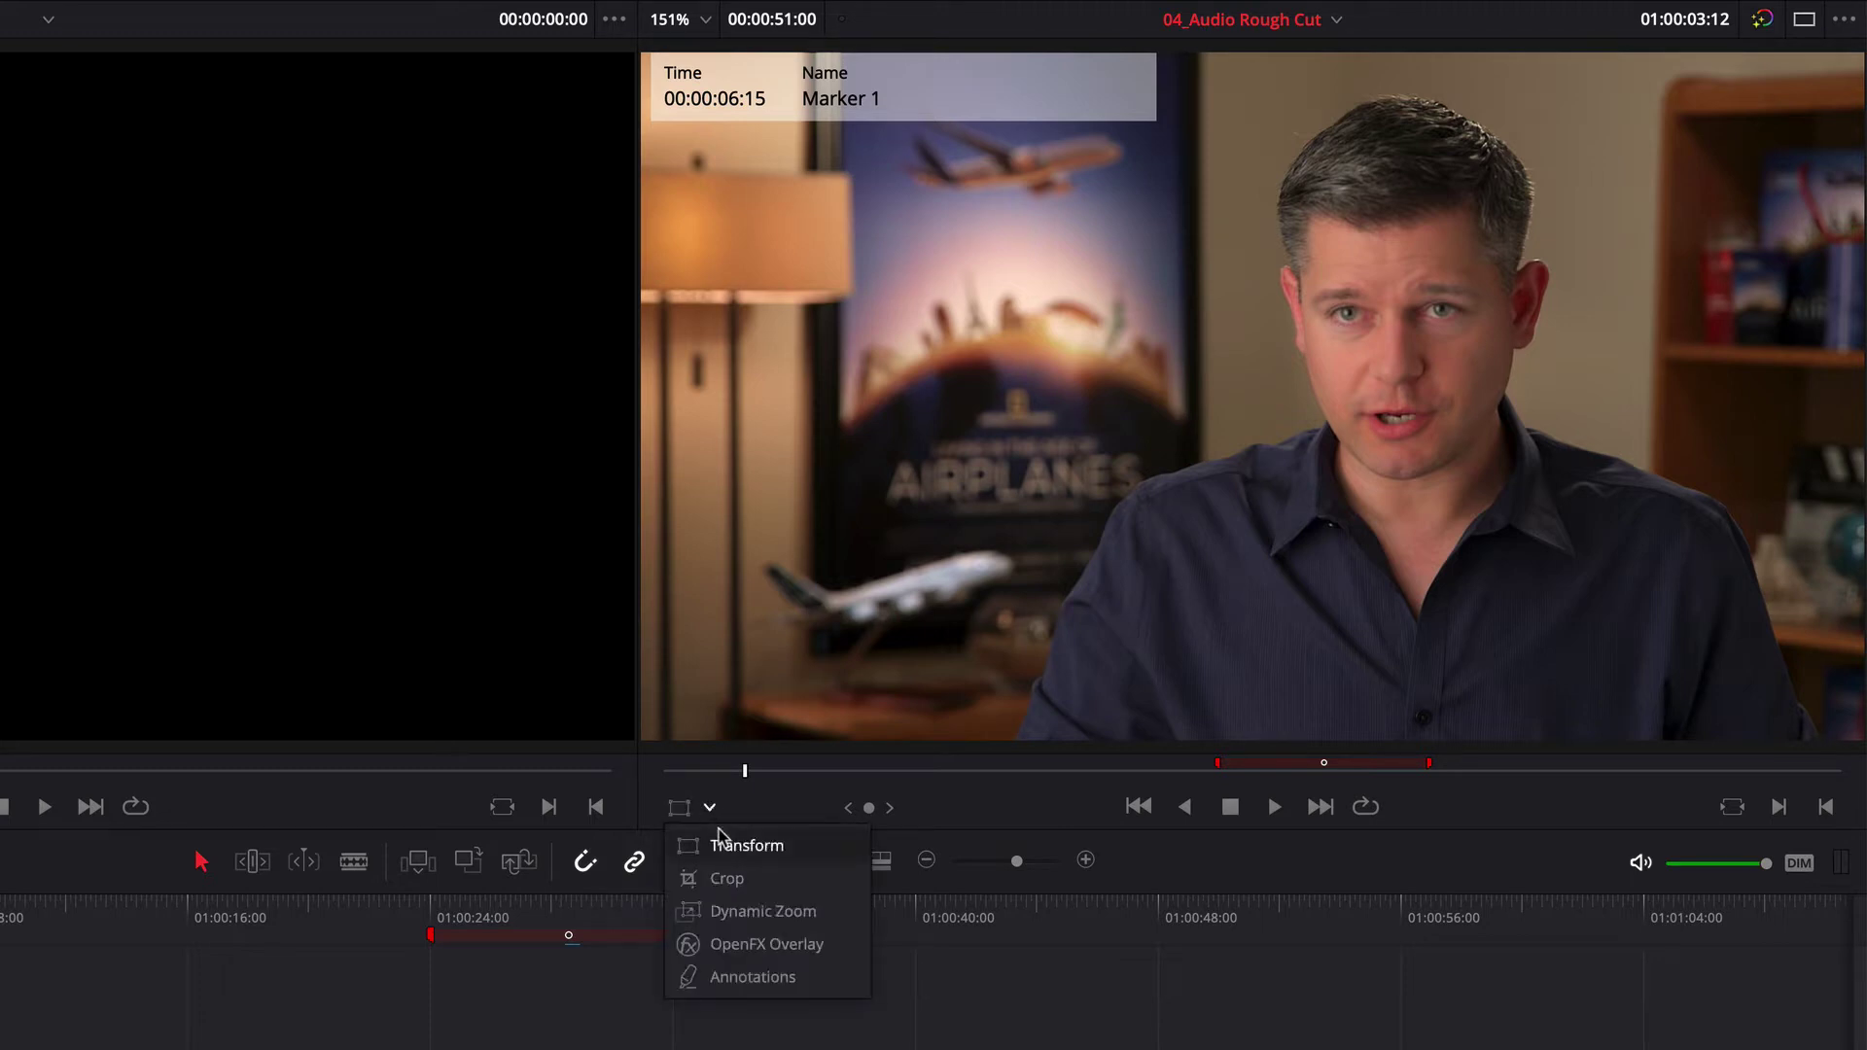
{"action": "left_click", "coordinate": [793, 977]}
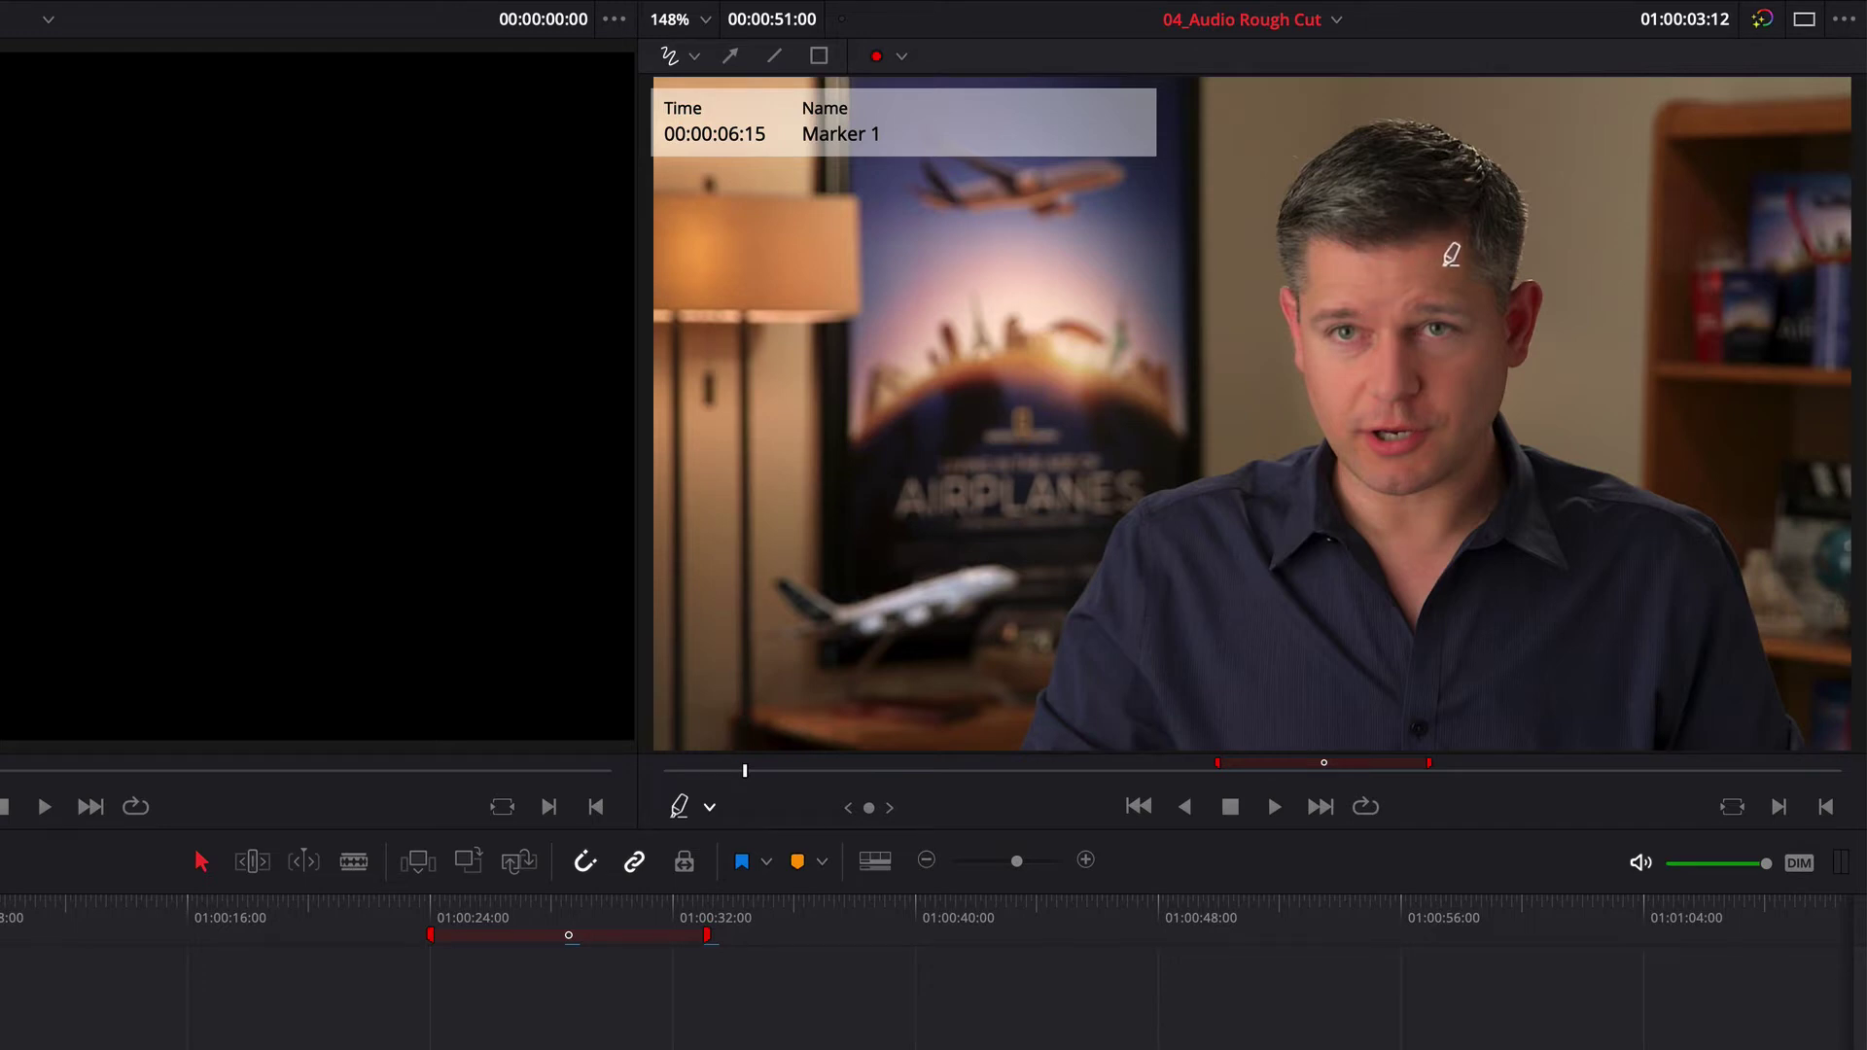
{"action": "mouse_move", "coordinate": [1449, 260]}
{"action": "left_mouse_down"}
{"action": "mouse_move", "coordinate": [1285, 315]}
{"action": "mouse_move", "coordinate": [1347, 524]}
{"action": "mouse_move", "coordinate": [1485, 316]}
{"action": "mouse_move", "coordinate": [1401, 243]}
{"action": "left_mouse_up"}
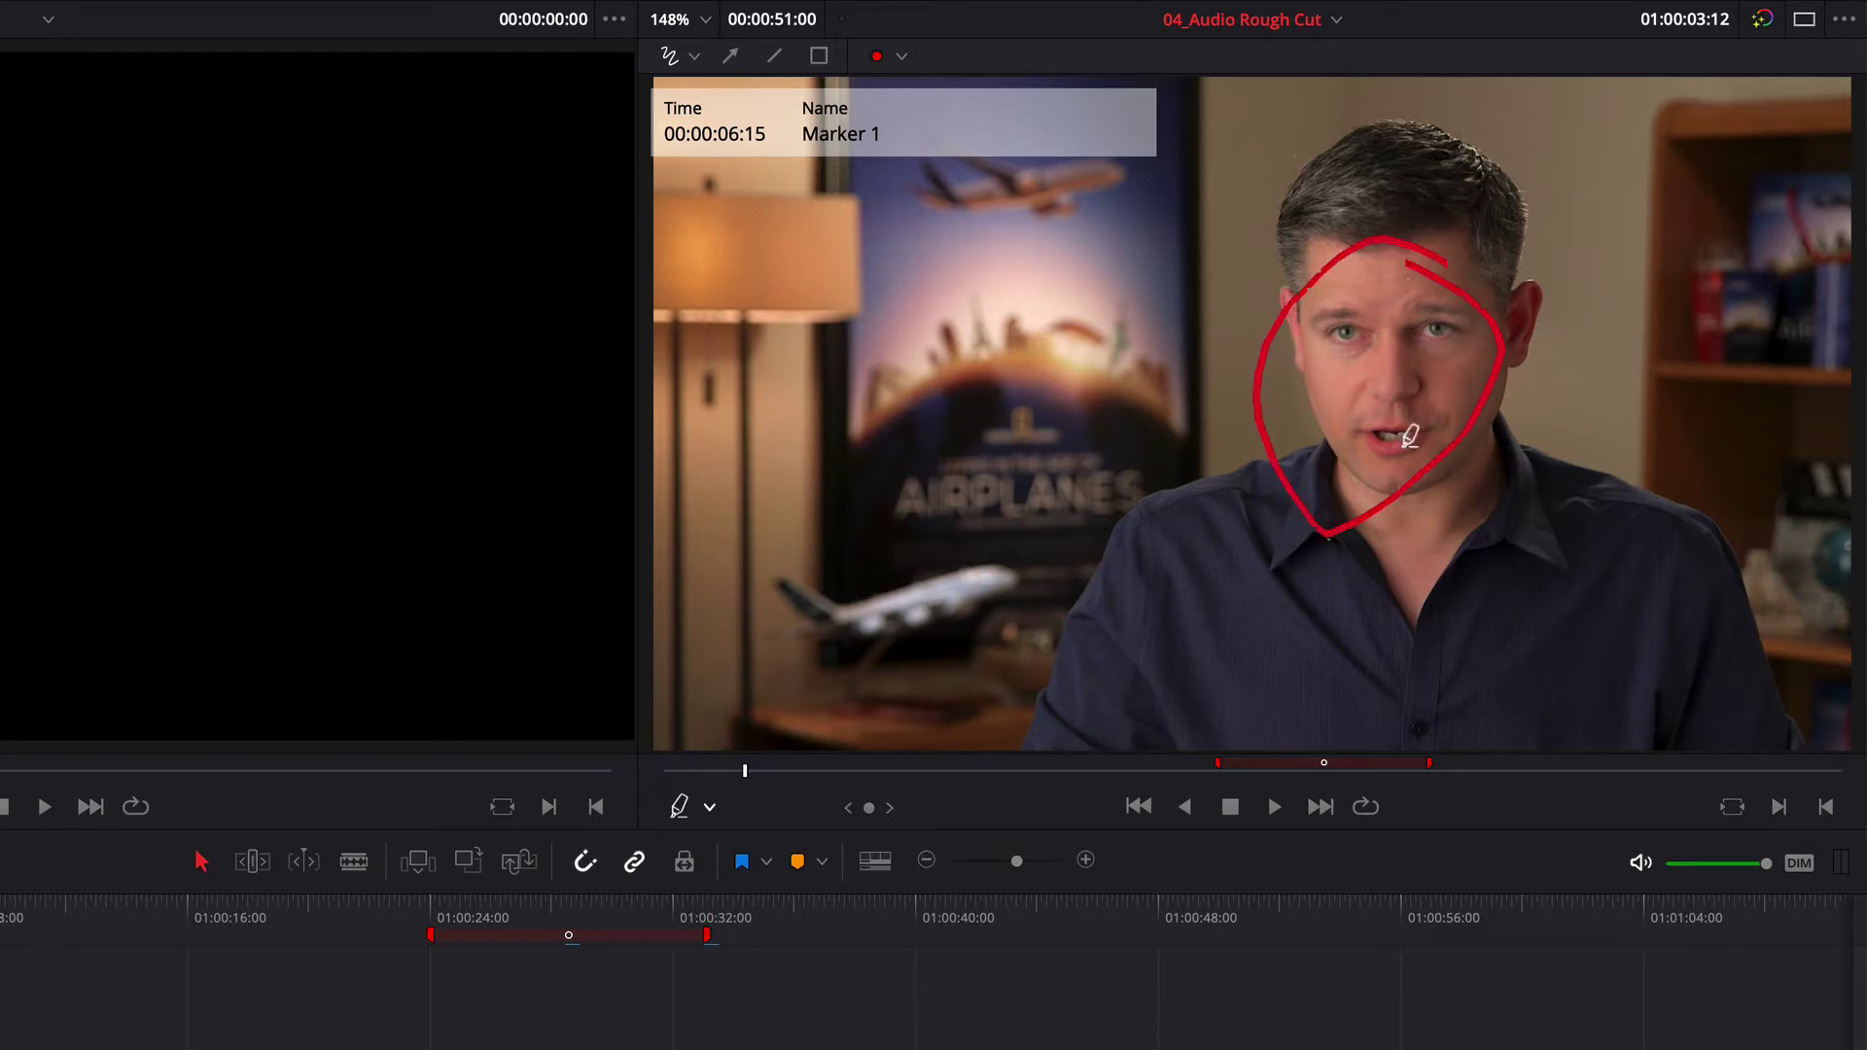
{"action": "left_click", "coordinate": [730, 55]}
{"action": "left_click_drag", "start_coordinate": [1347, 552], "coordinate": [1347, 658]}
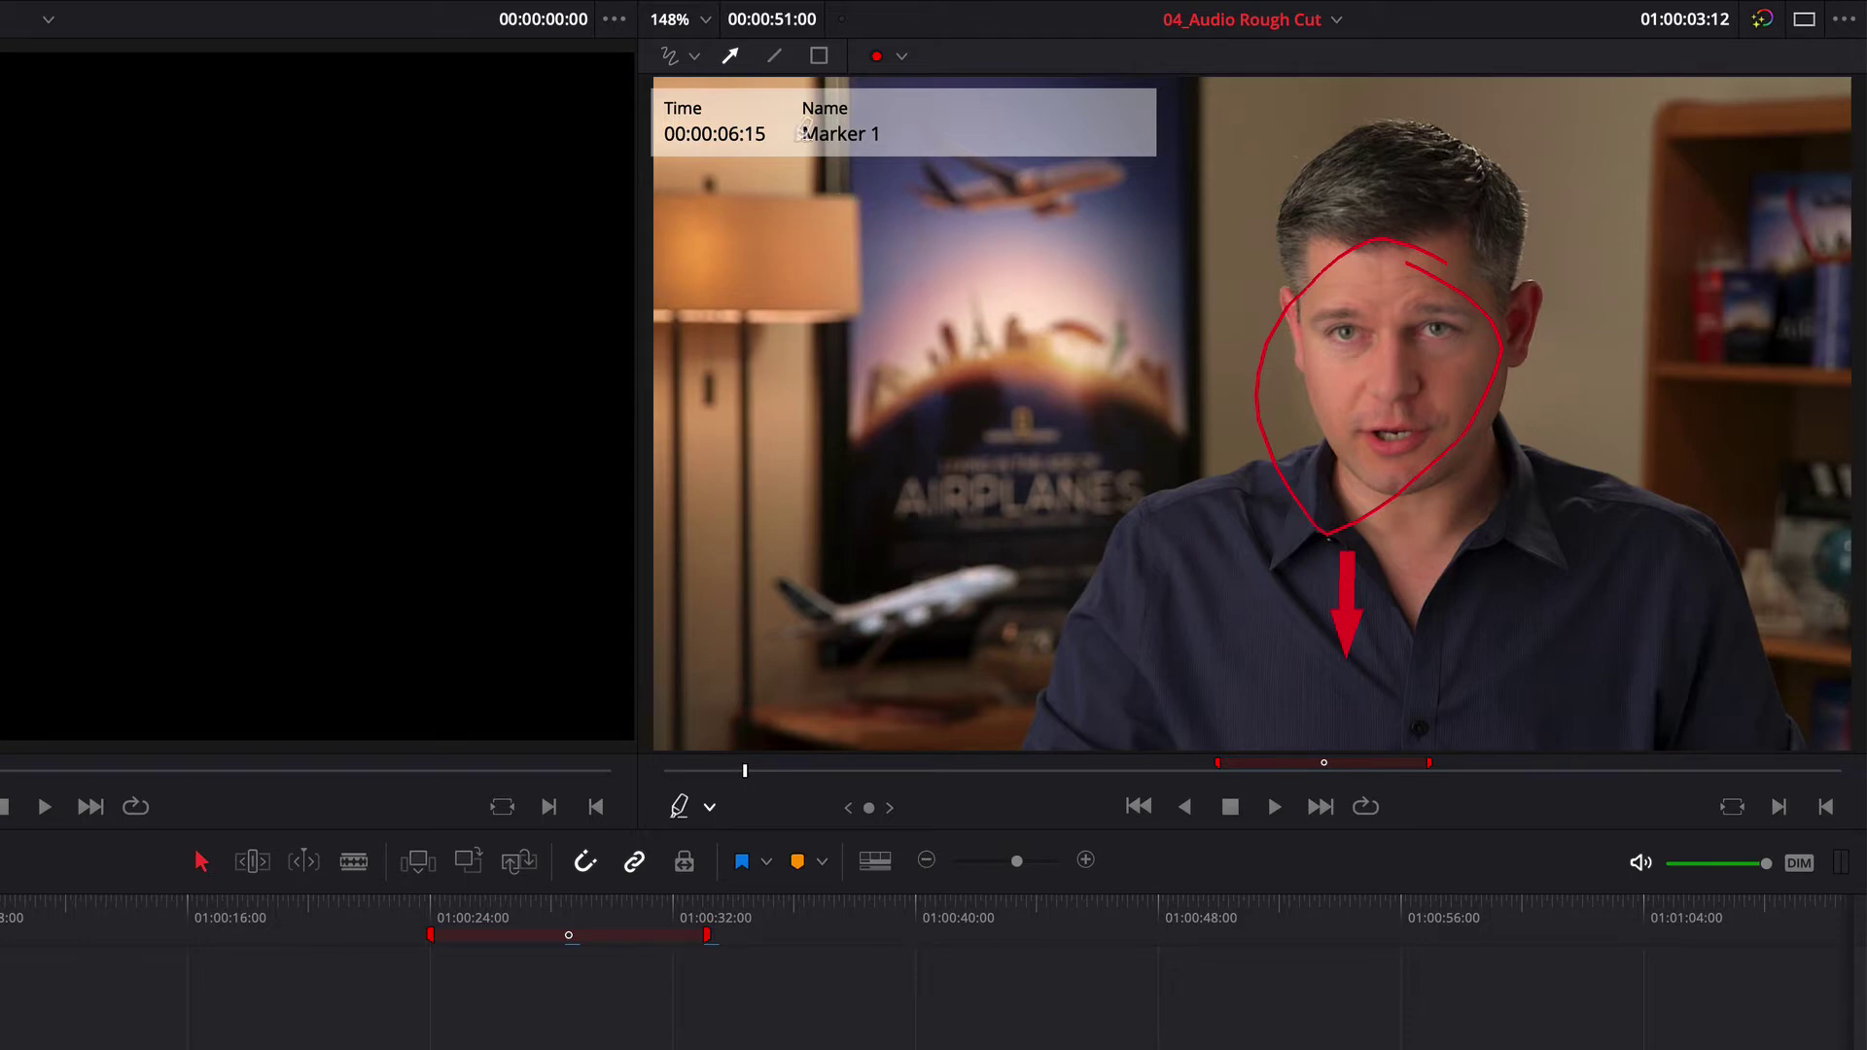
Annotate the marked frame with a freehand red X across the airplane poster behind the man.
{"action": "left_click", "coordinate": [670, 56]}
{"action": "left_click_drag", "start_coordinate": [1103, 227], "coordinate": [975, 464]}
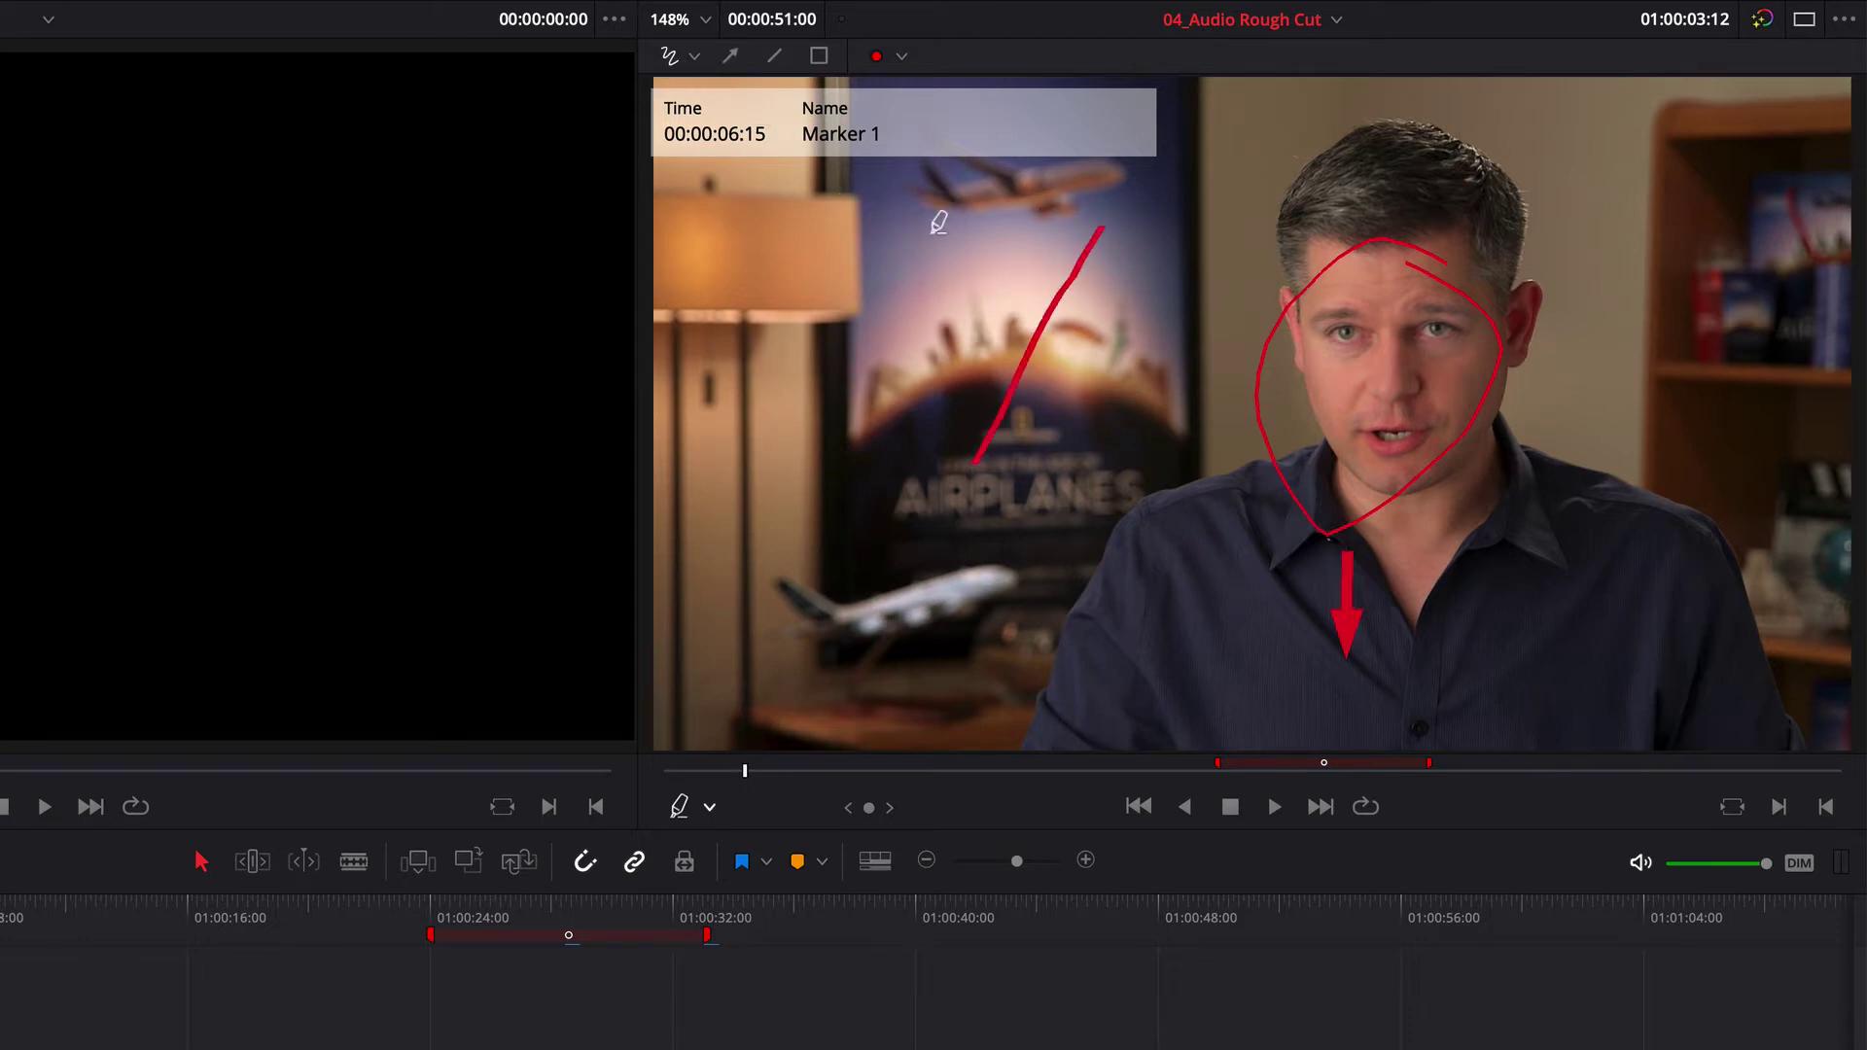
{"action": "left_click_drag", "start_coordinate": [939, 212], "coordinate": [1075, 418]}
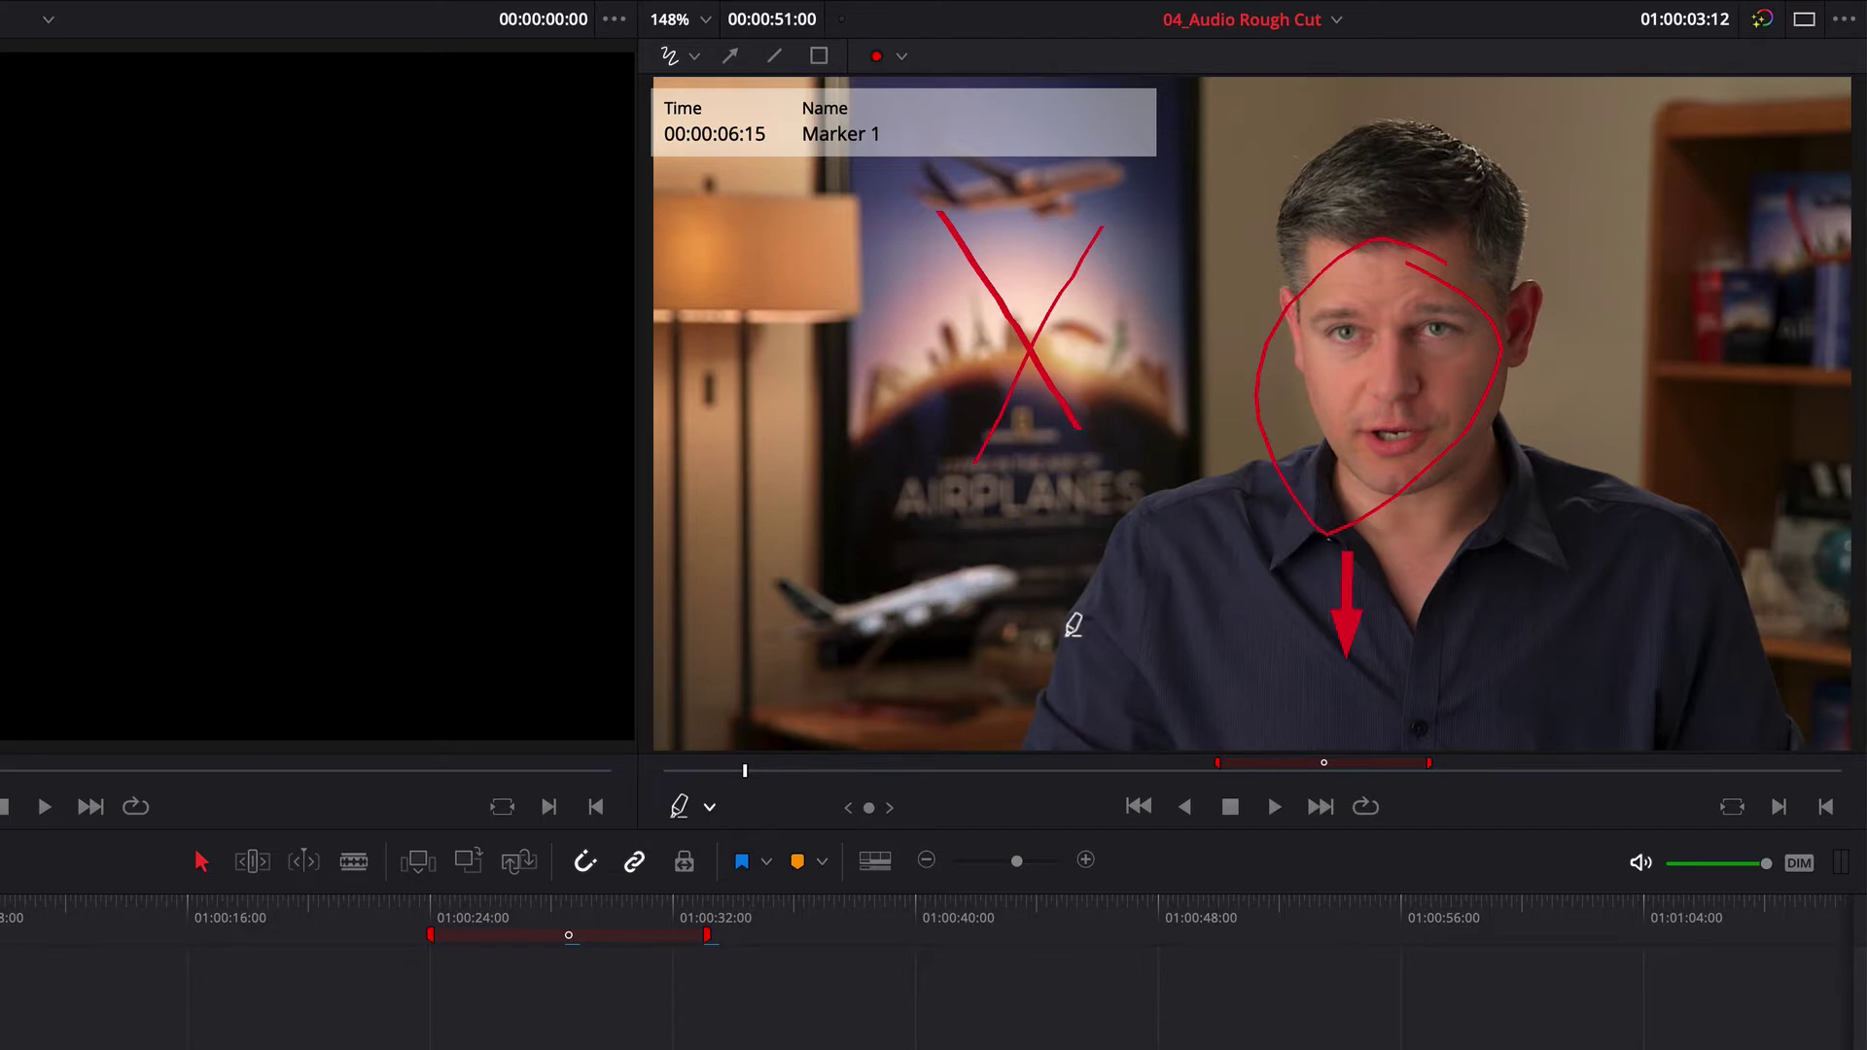
Recolour both X strokes yellow and the circle around the face blue, save the project, and leave the annotation mode.
{"action": "left_click", "coordinate": [902, 58]}
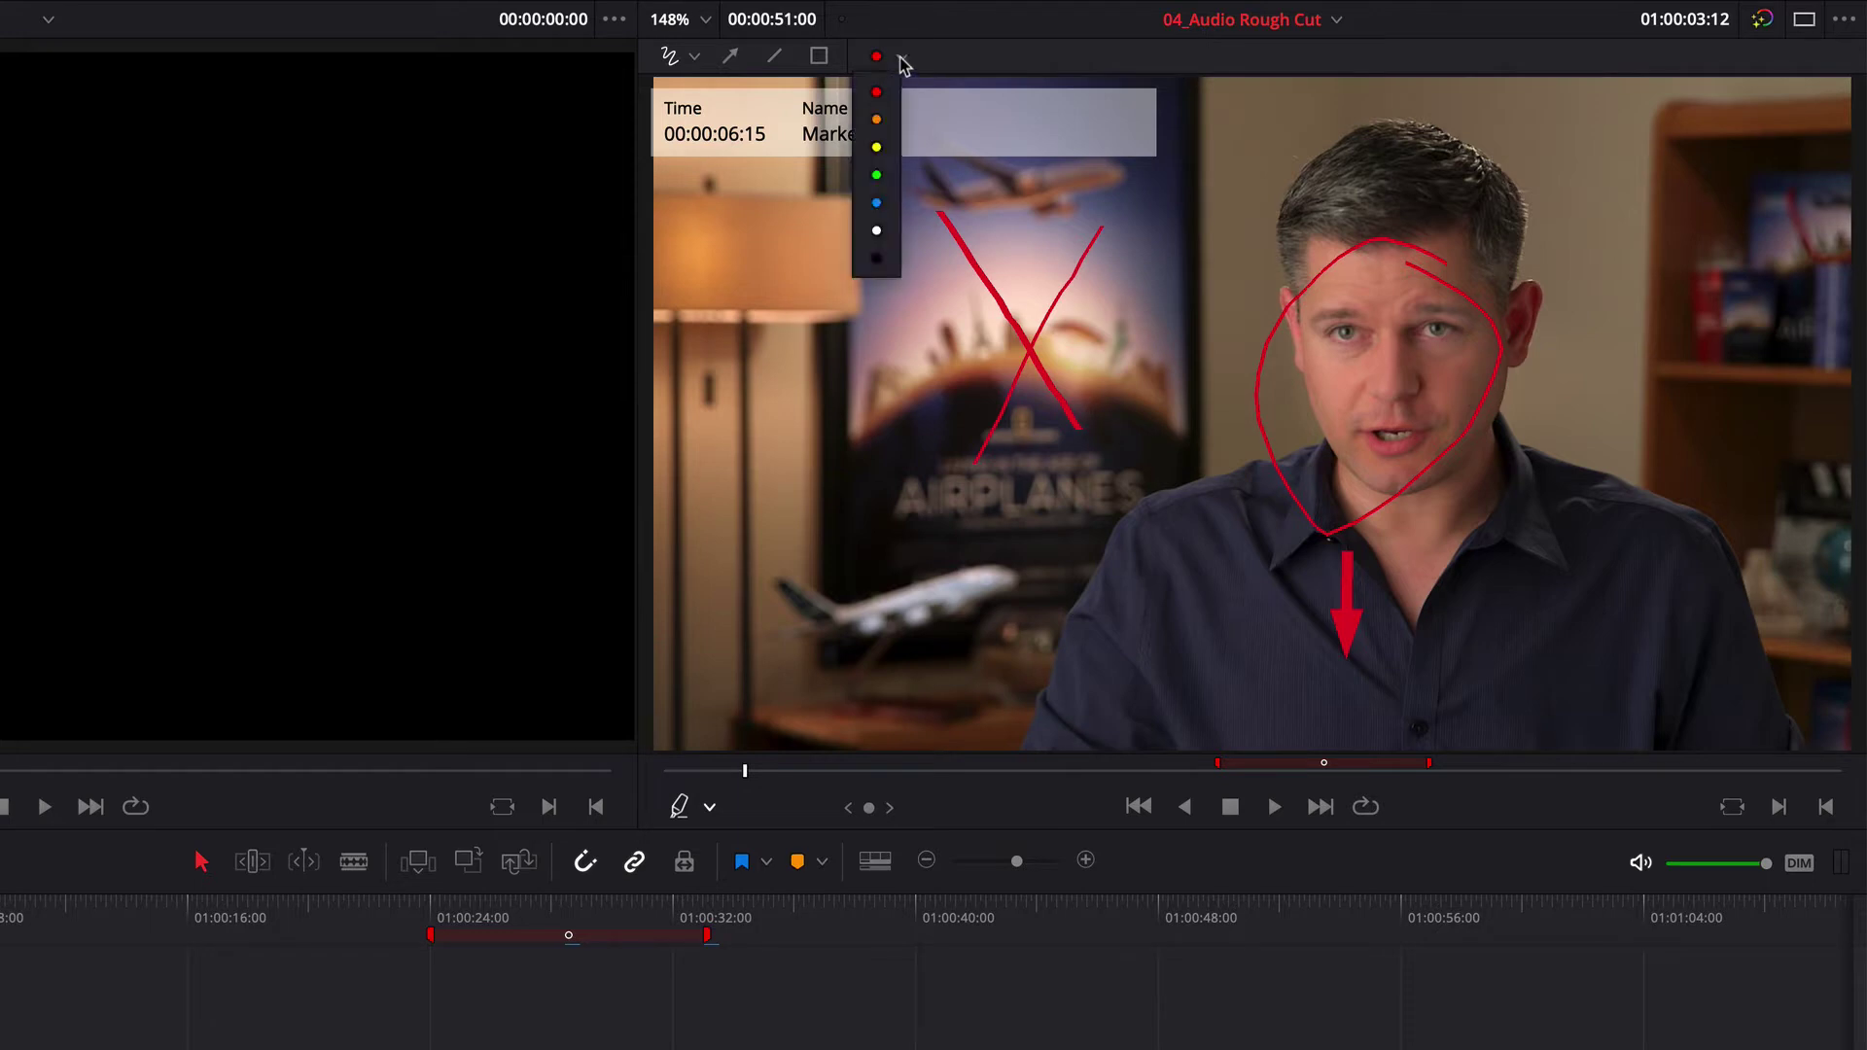
{"action": "left_click", "coordinate": [876, 147]}
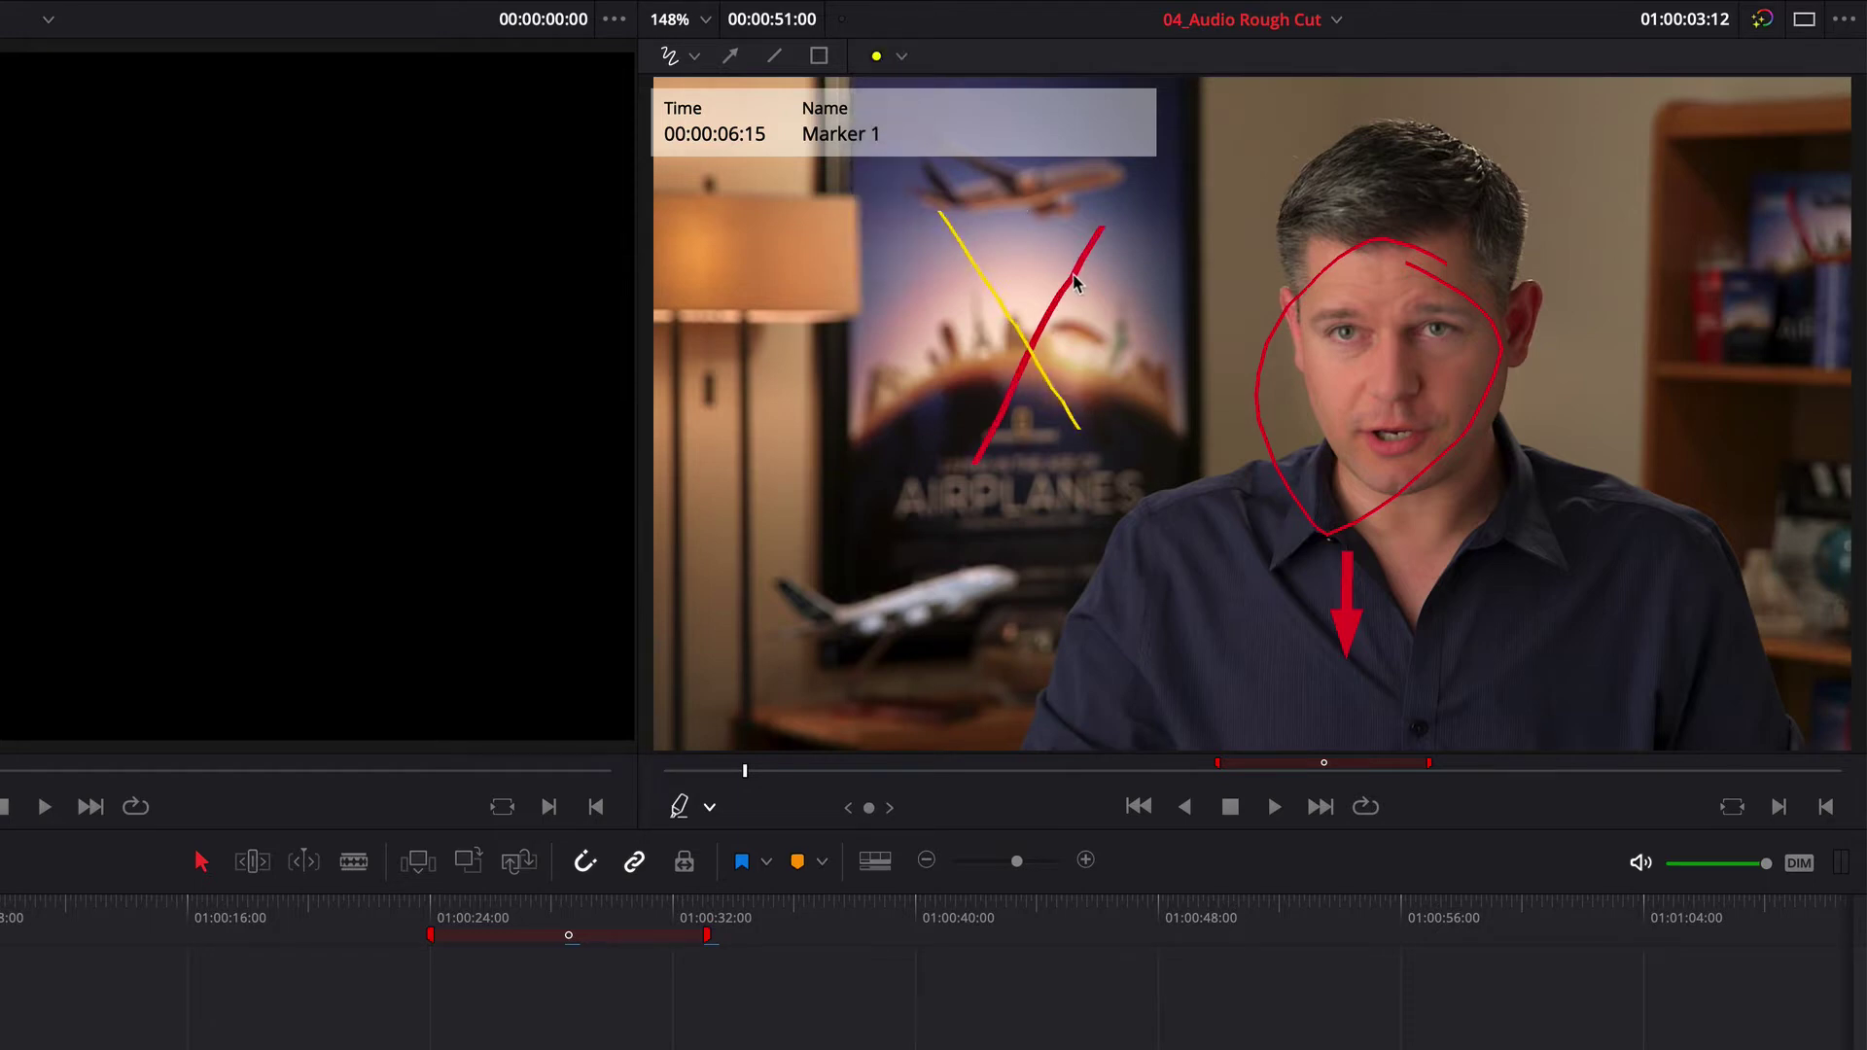
{"action": "left_click", "coordinate": [901, 58]}
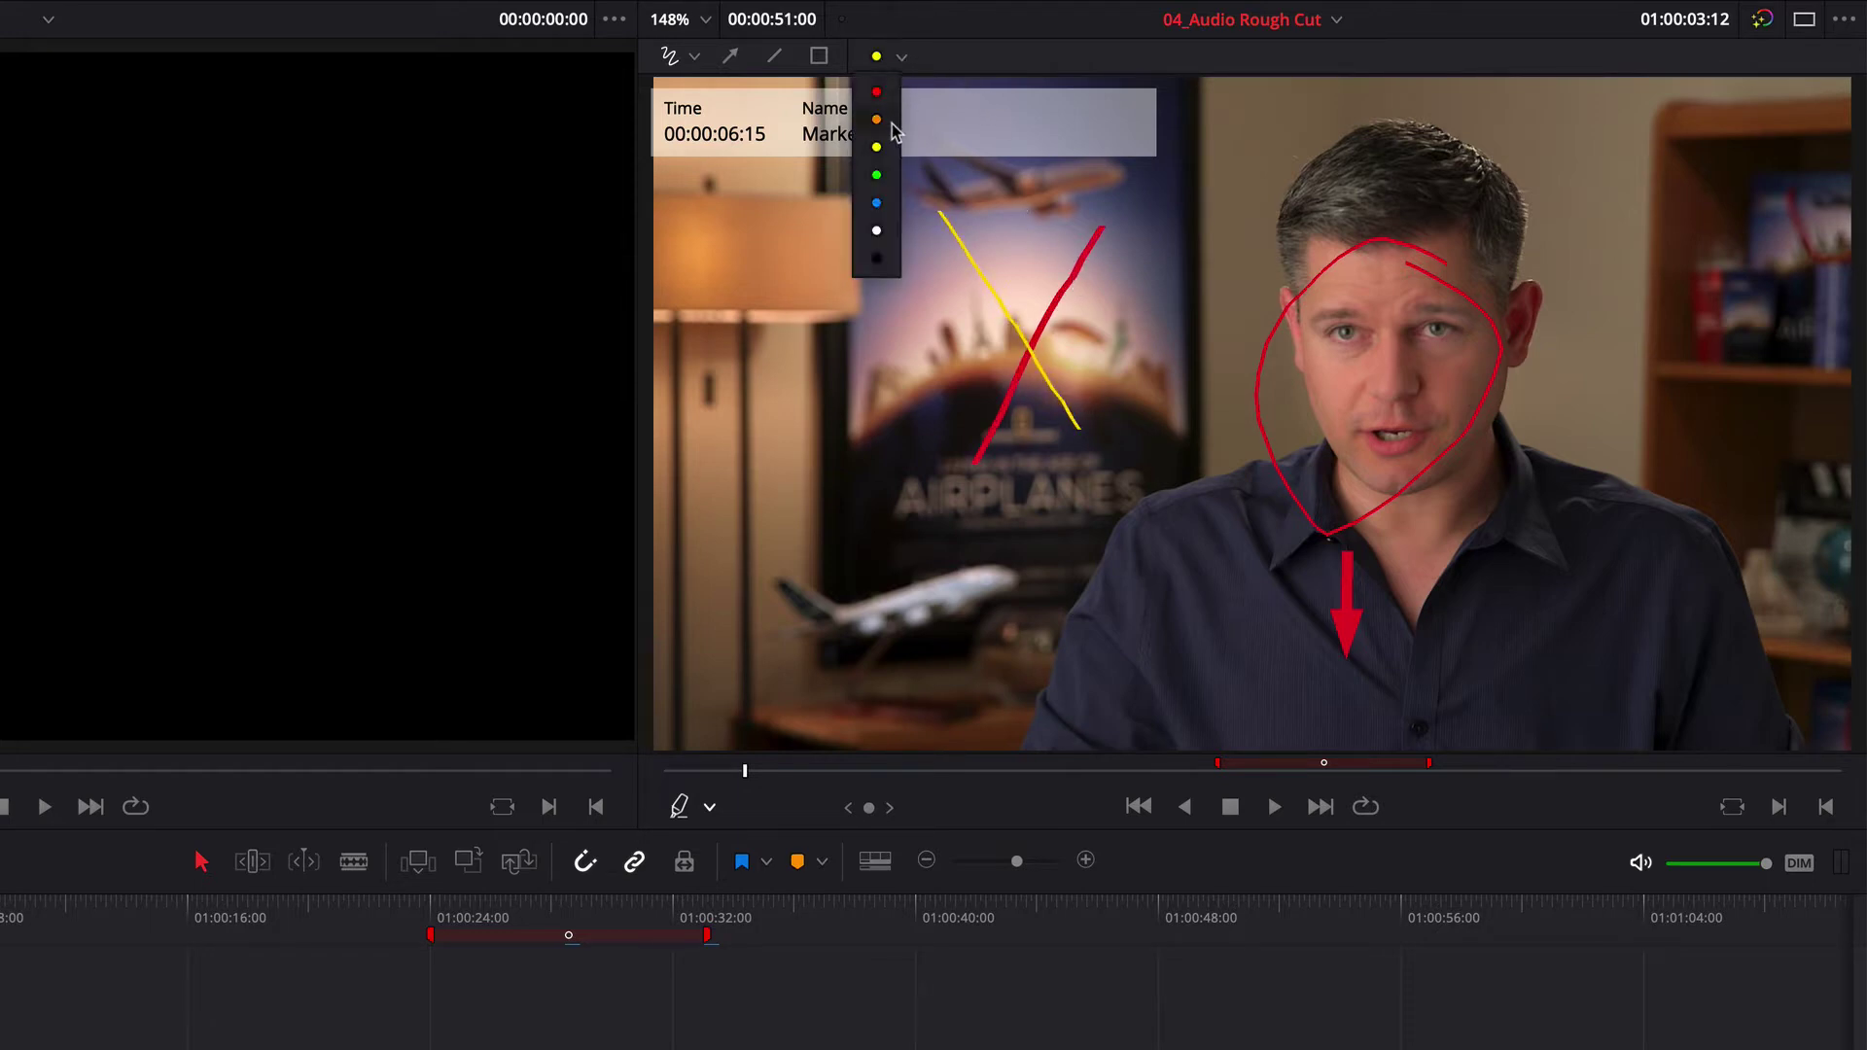
{"action": "left_click", "coordinate": [881, 153]}
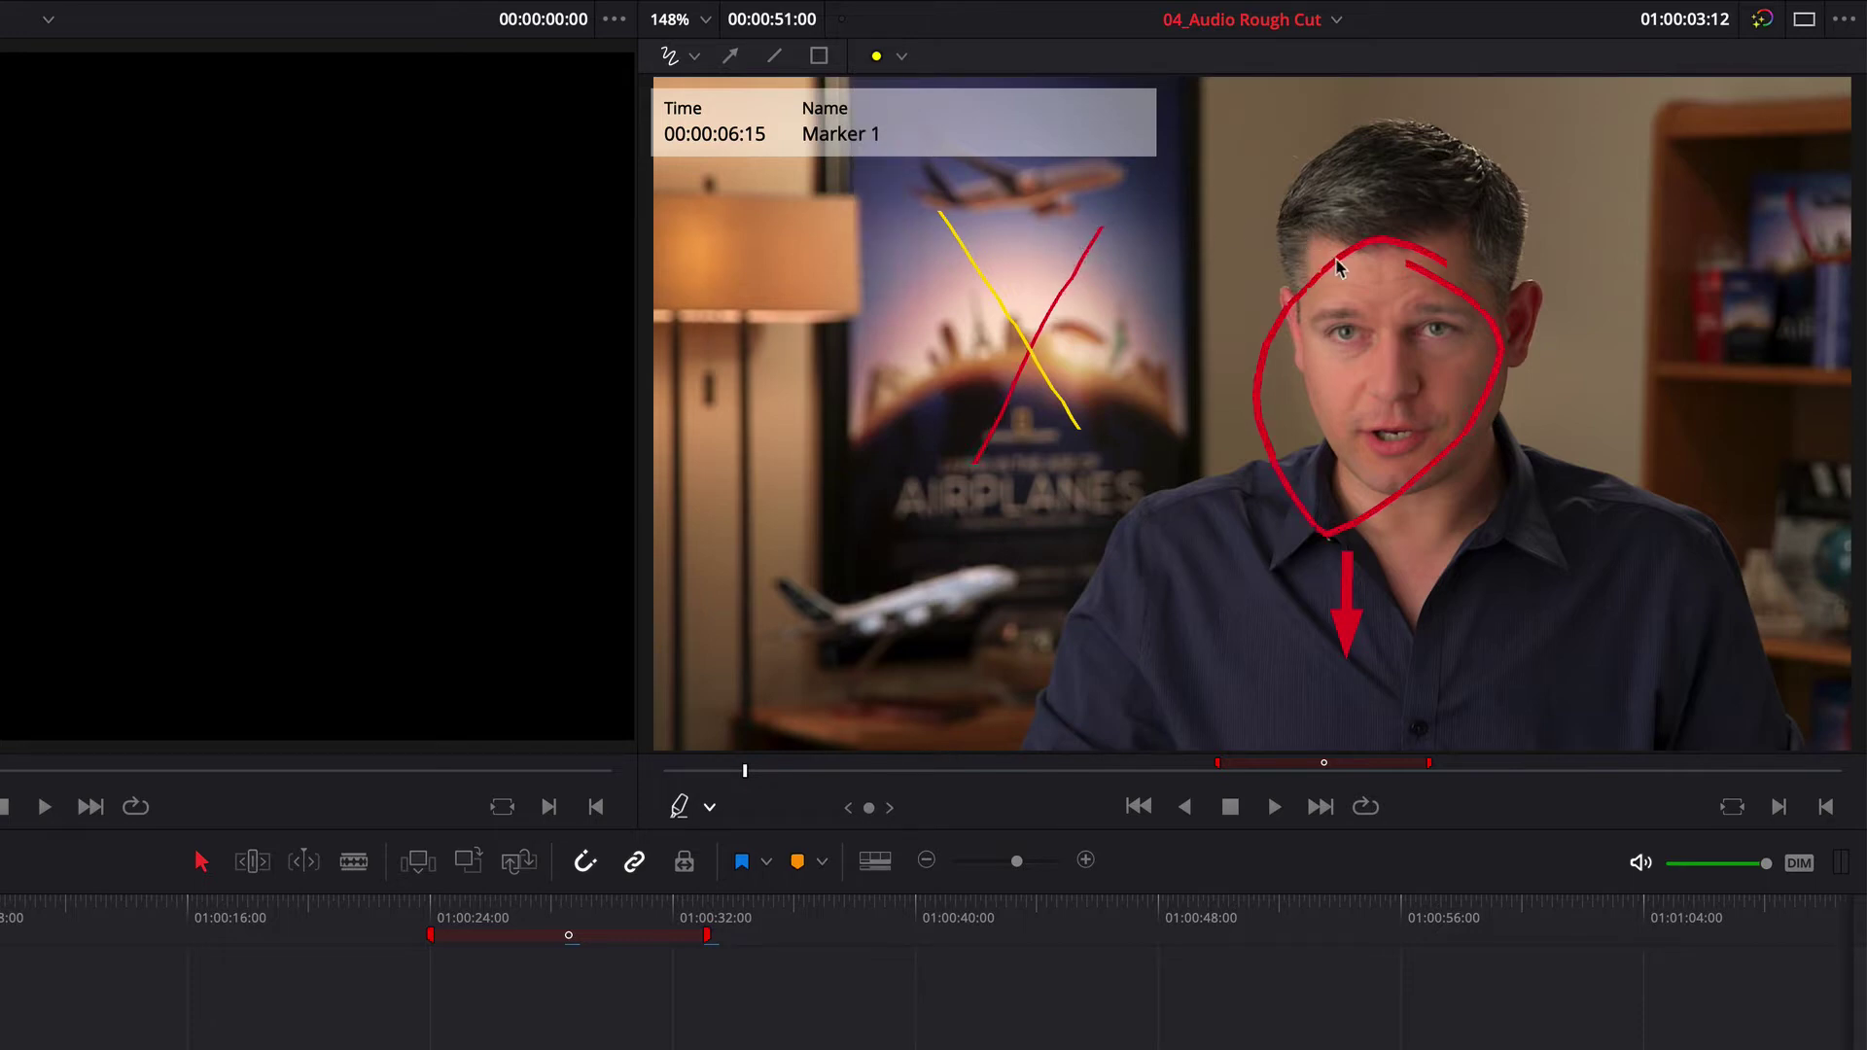
{"action": "left_click", "coordinate": [903, 58]}
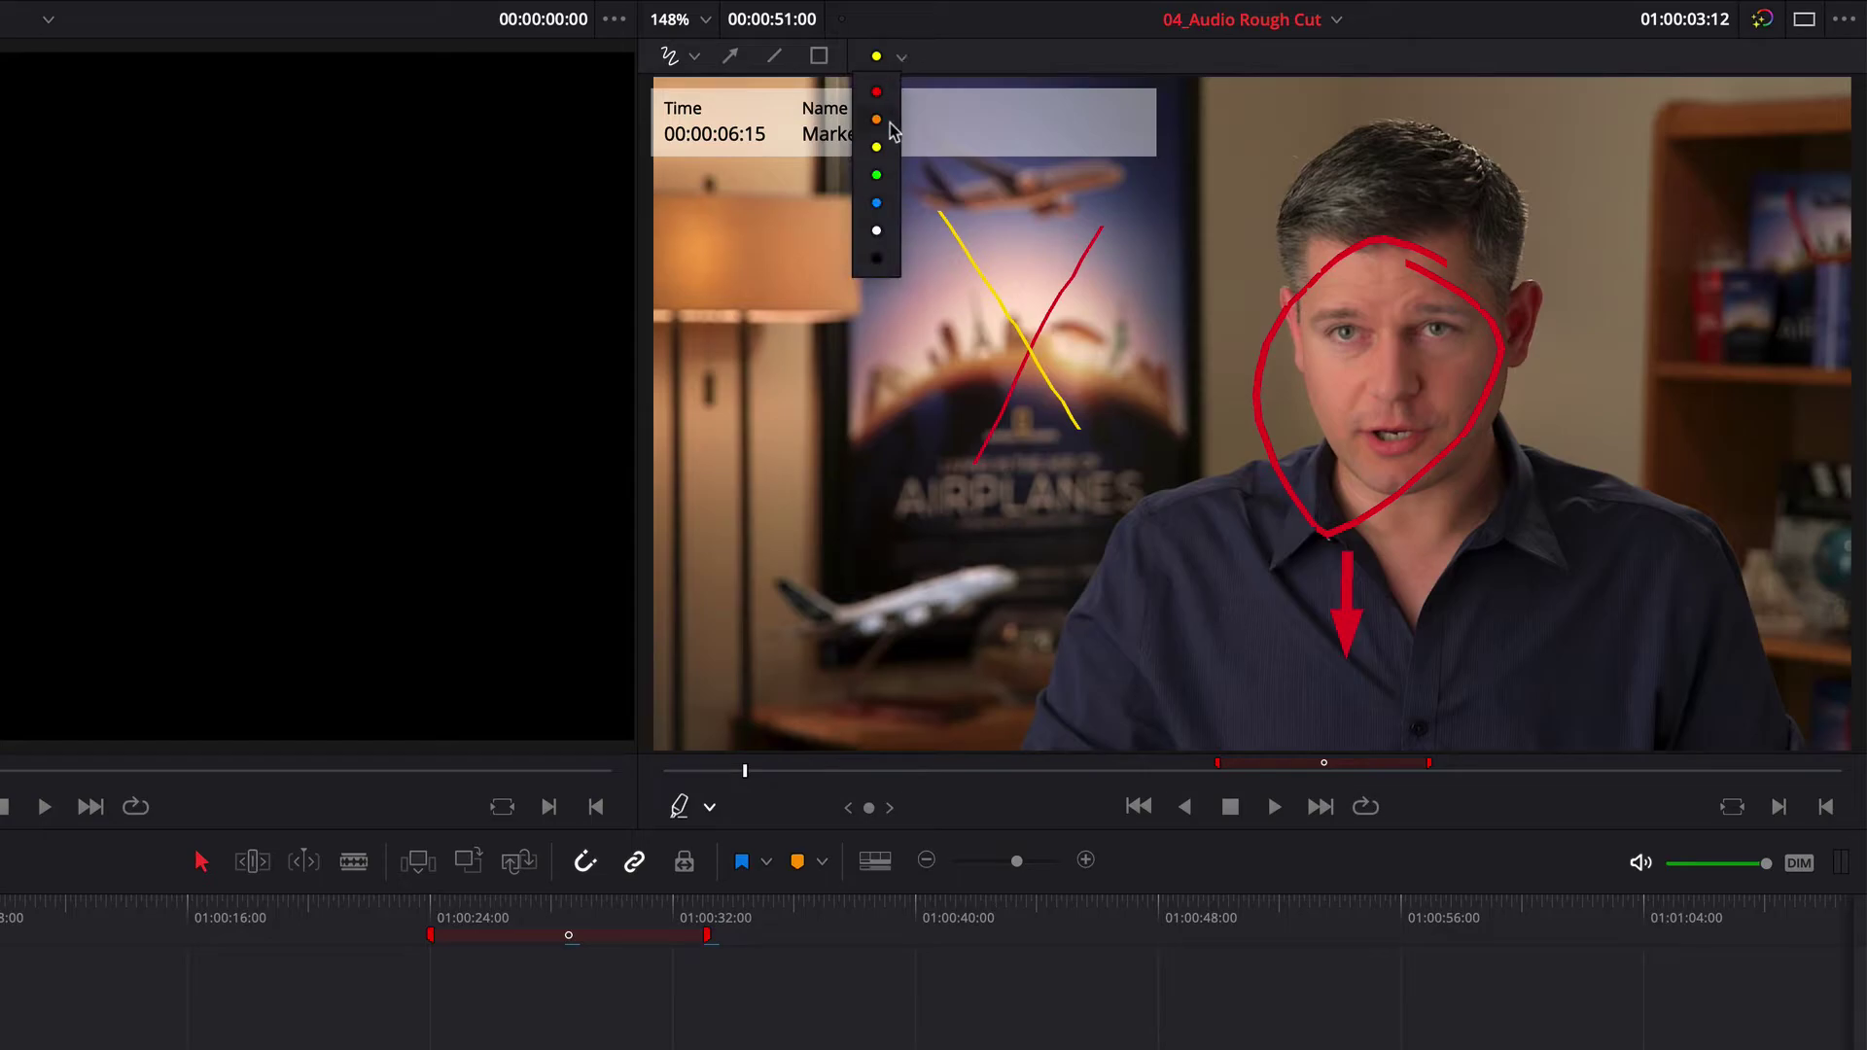
{"action": "left_click", "coordinate": [876, 202]}
{"action": "key", "text": "super+s"}
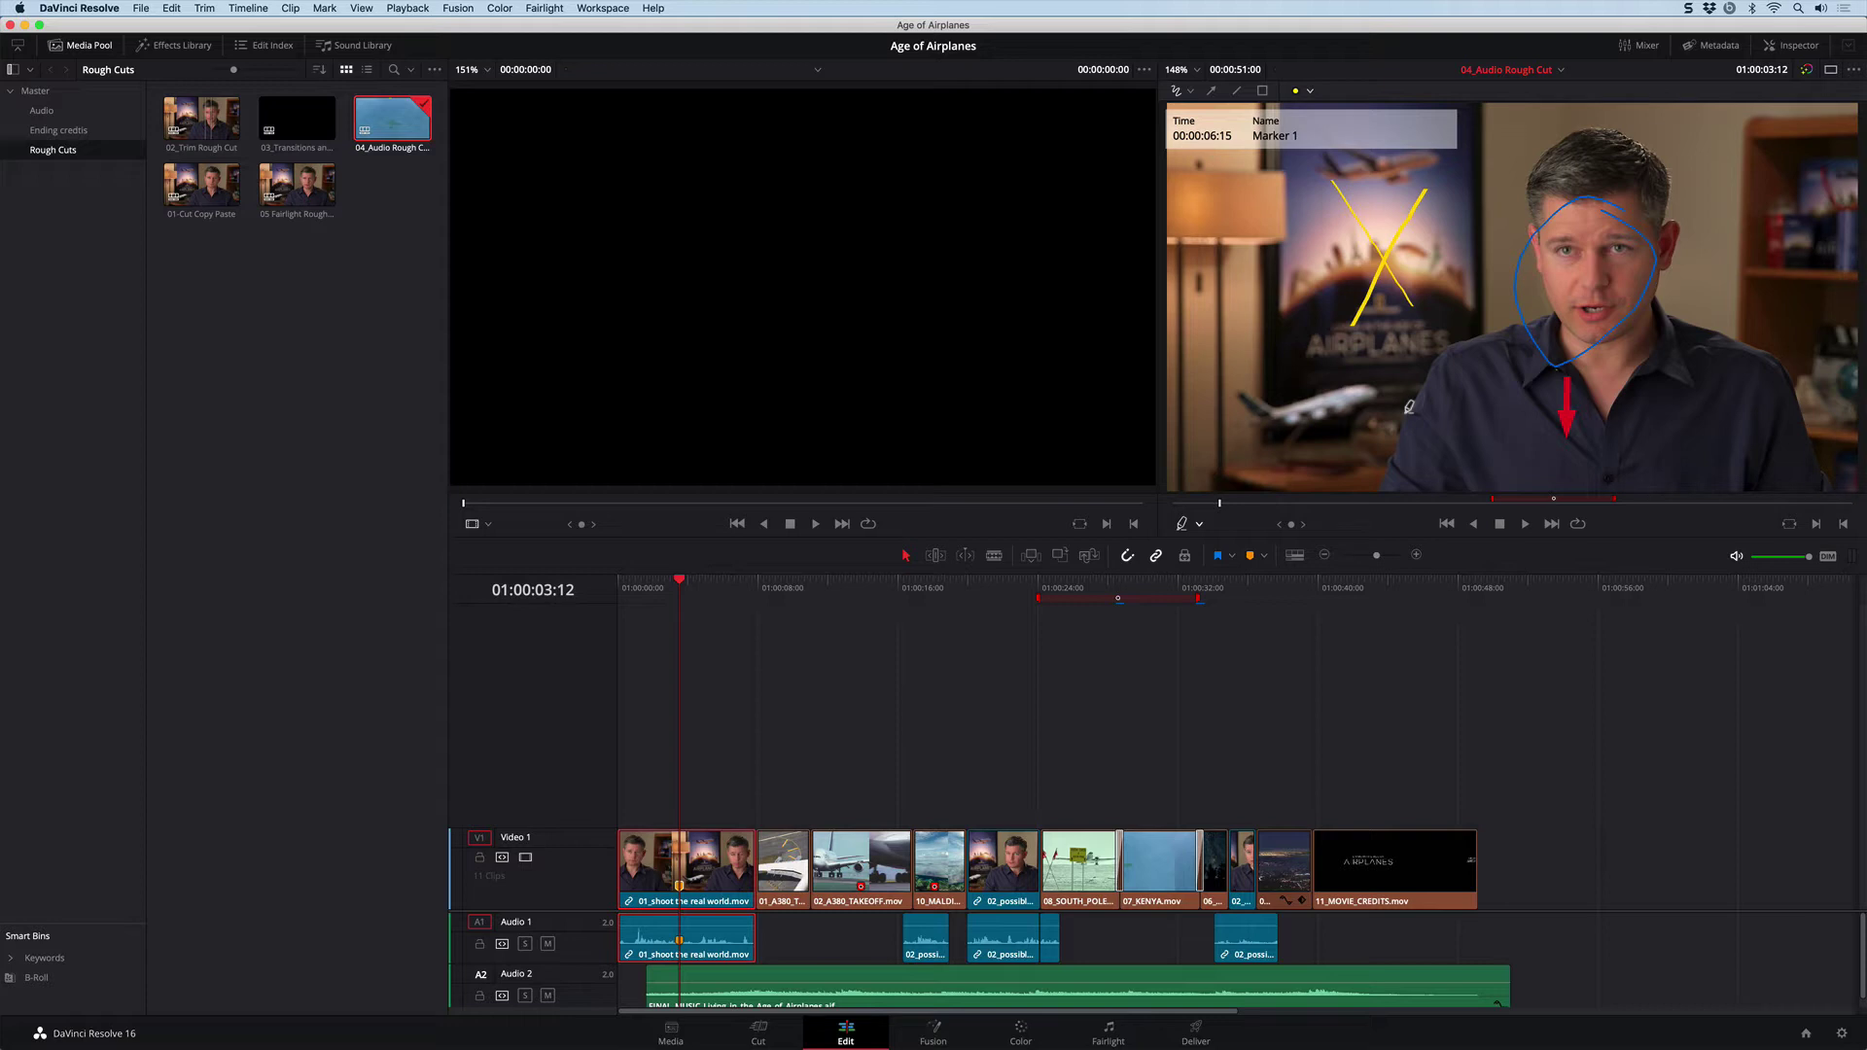
{"action": "left_click", "coordinate": [1200, 526]}
{"action": "left_click", "coordinate": [1217, 548]}
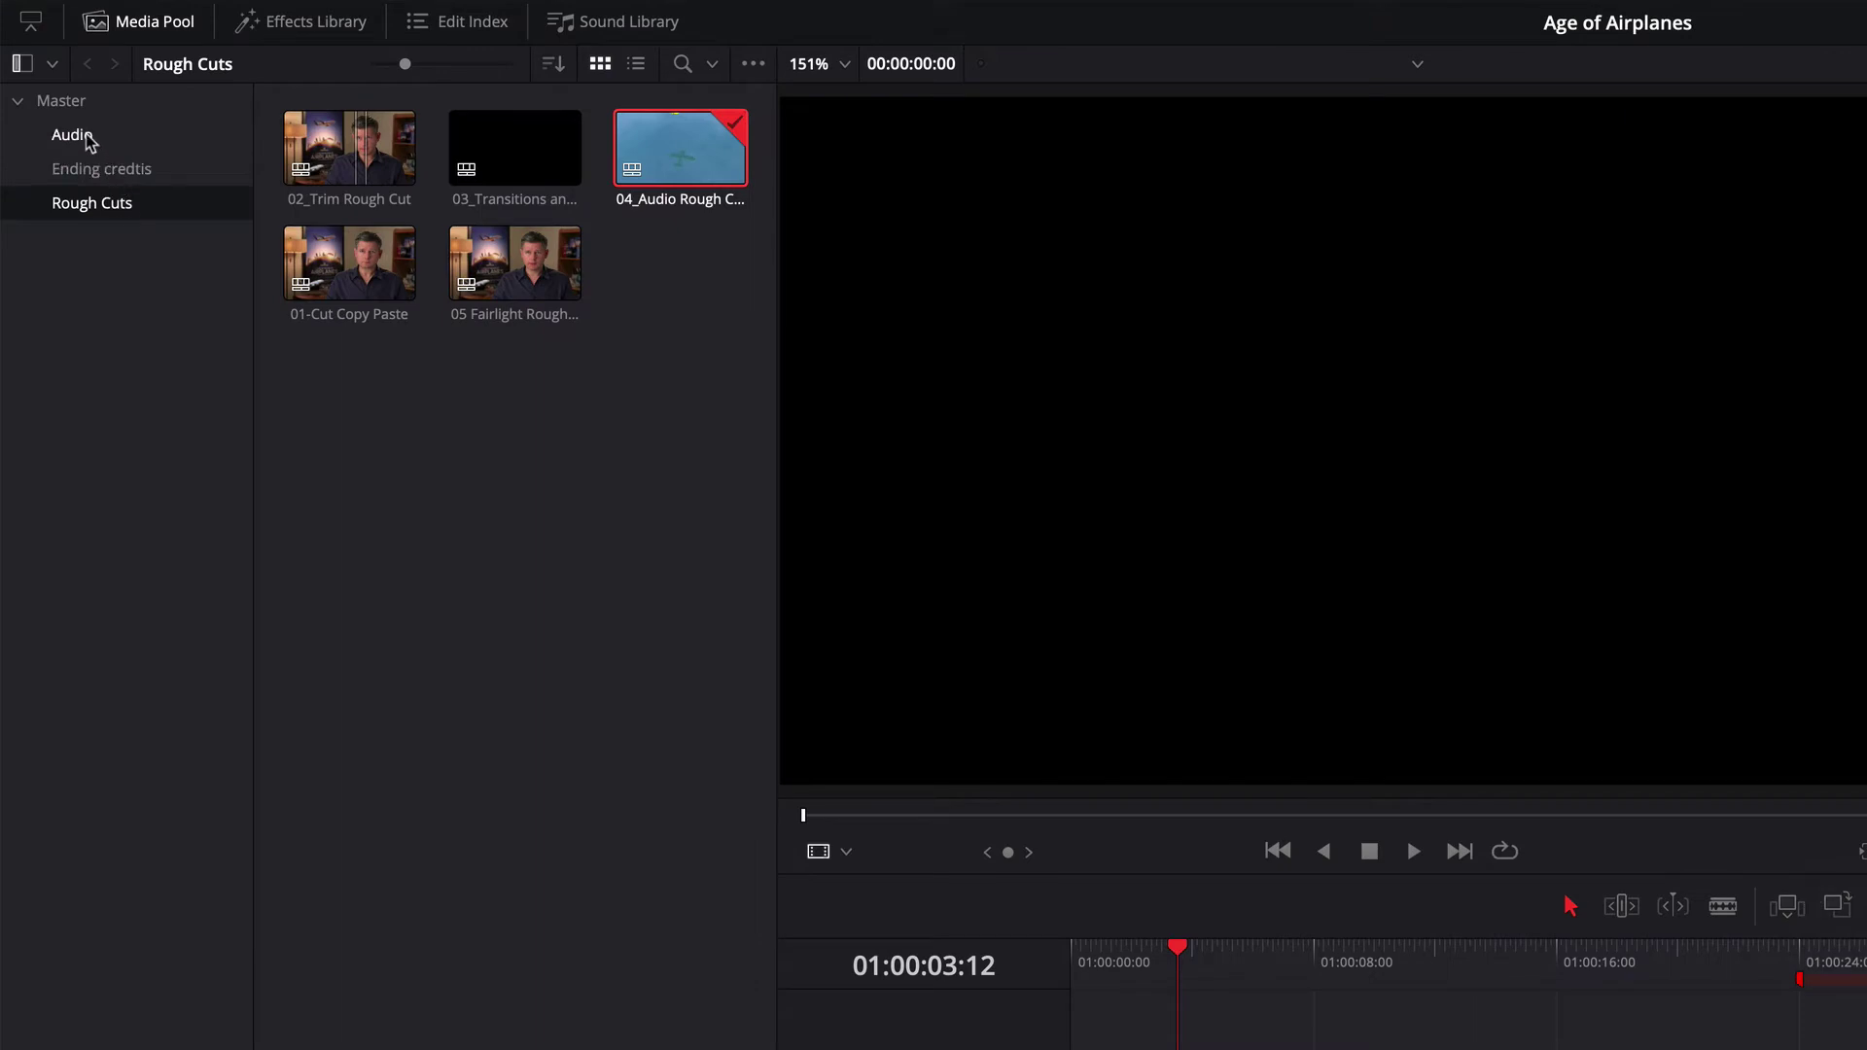
Load SOUND FX.wav from the Audio bin for source viewing and stop at the peak of its first sound.
{"action": "left_click", "coordinate": [51, 113]}
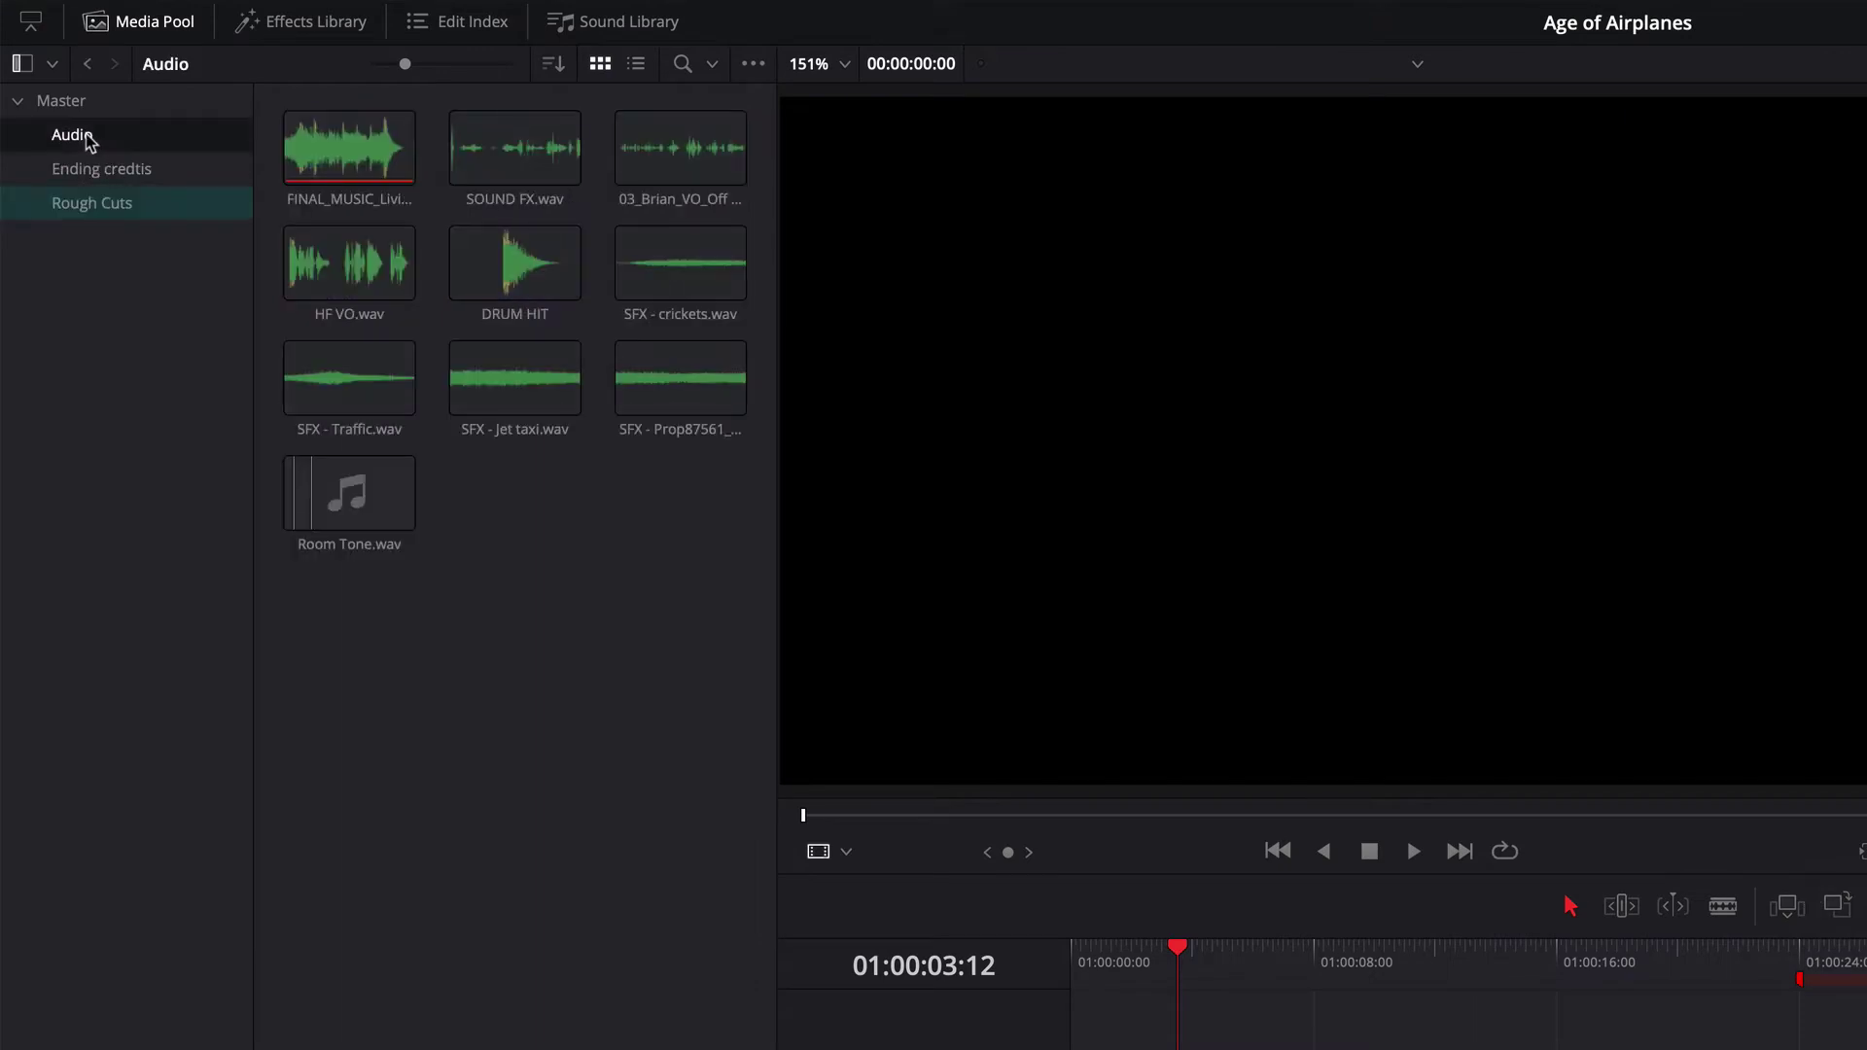
{"action": "left_click", "coordinate": [523, 178]}
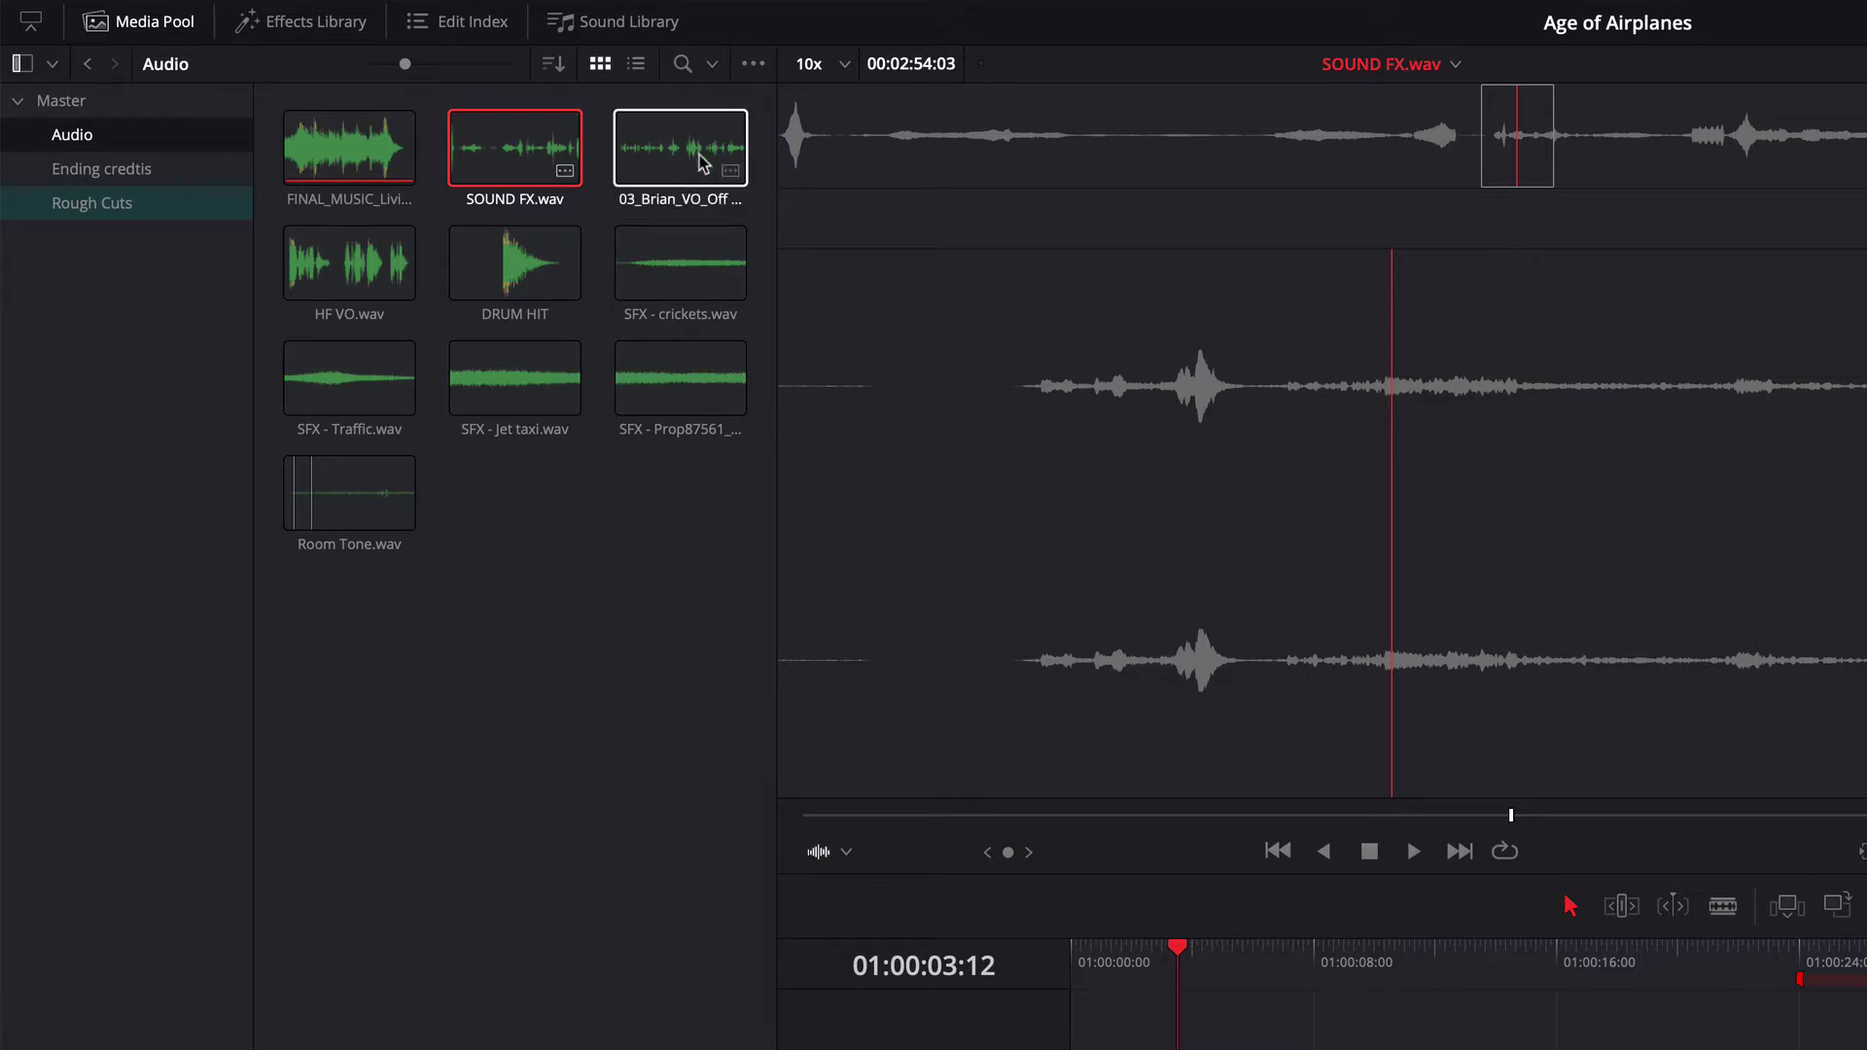
{"action": "left_click", "coordinate": [803, 166]}
{"action": "left_click_drag", "start_coordinate": [804, 166], "coordinate": [796, 165]}
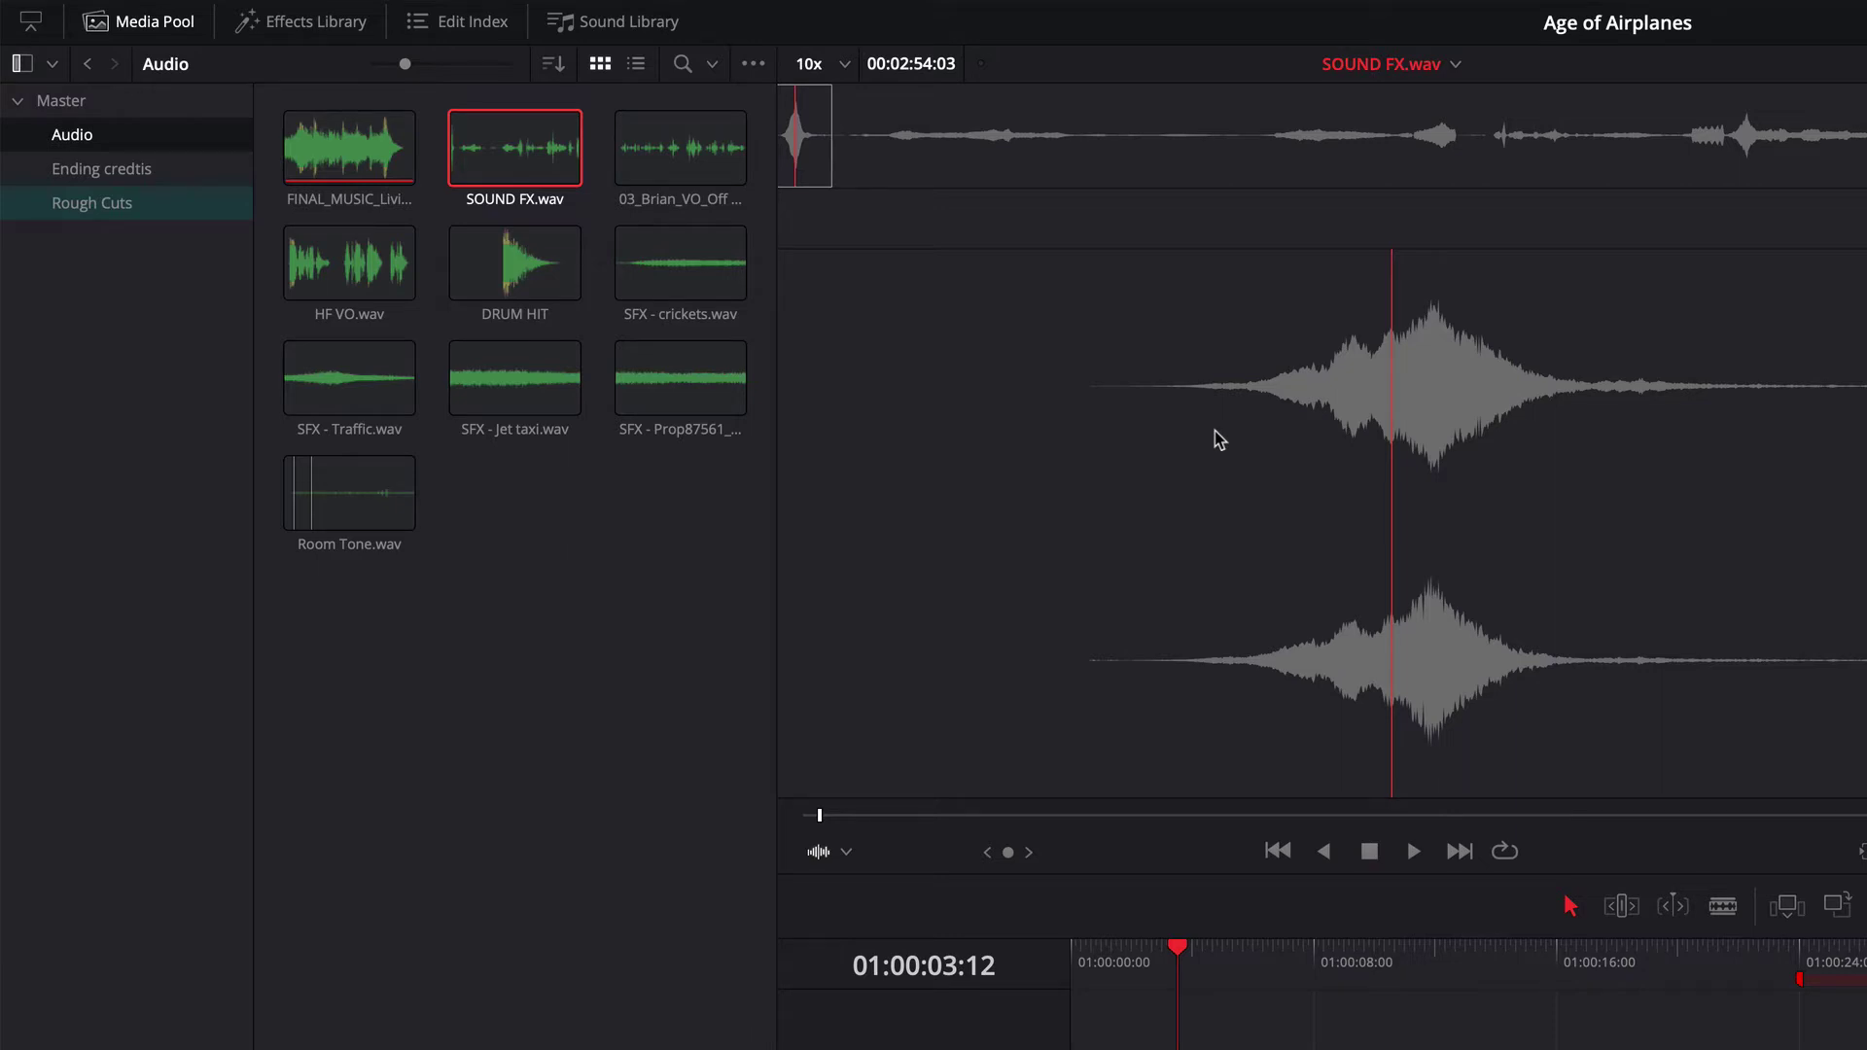
{"action": "key", "text": "space"}
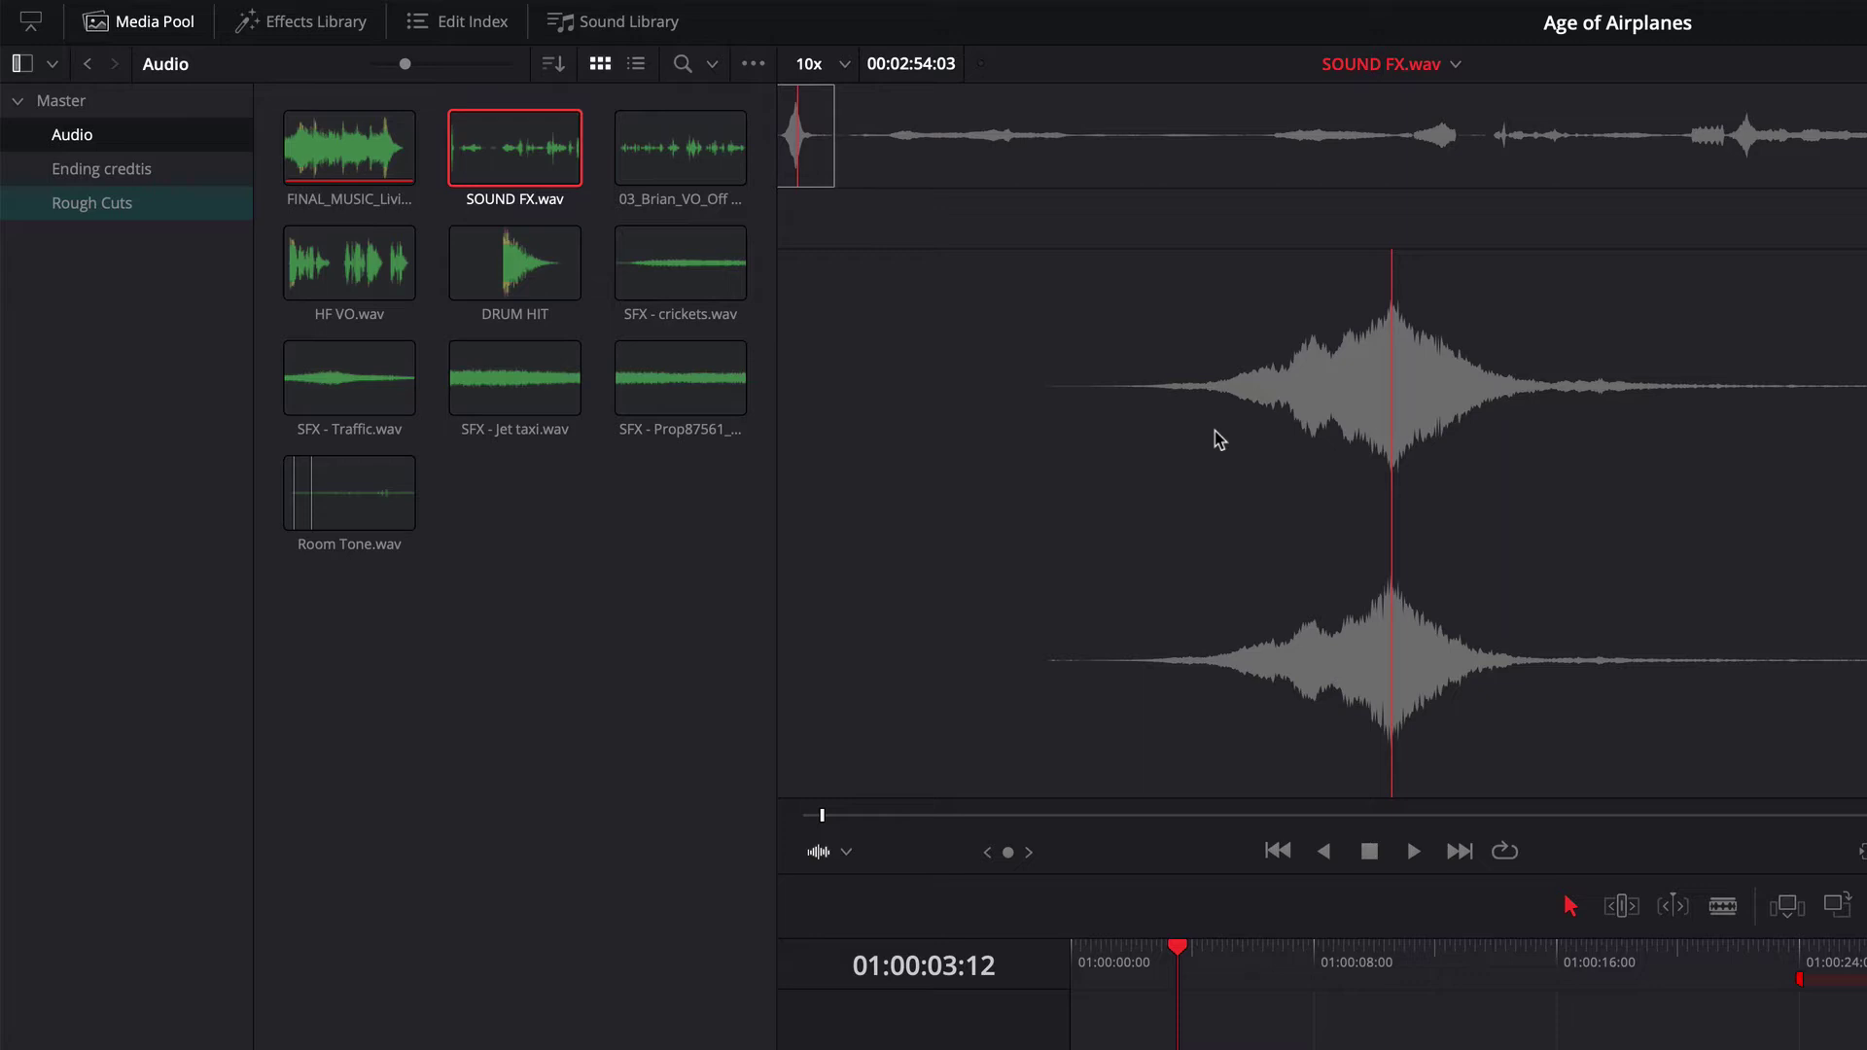
Add a marker named "Overhead sea plane" to SOUND FX.wav at 01:00:02:20.
{"action": "key", "text": "m"}
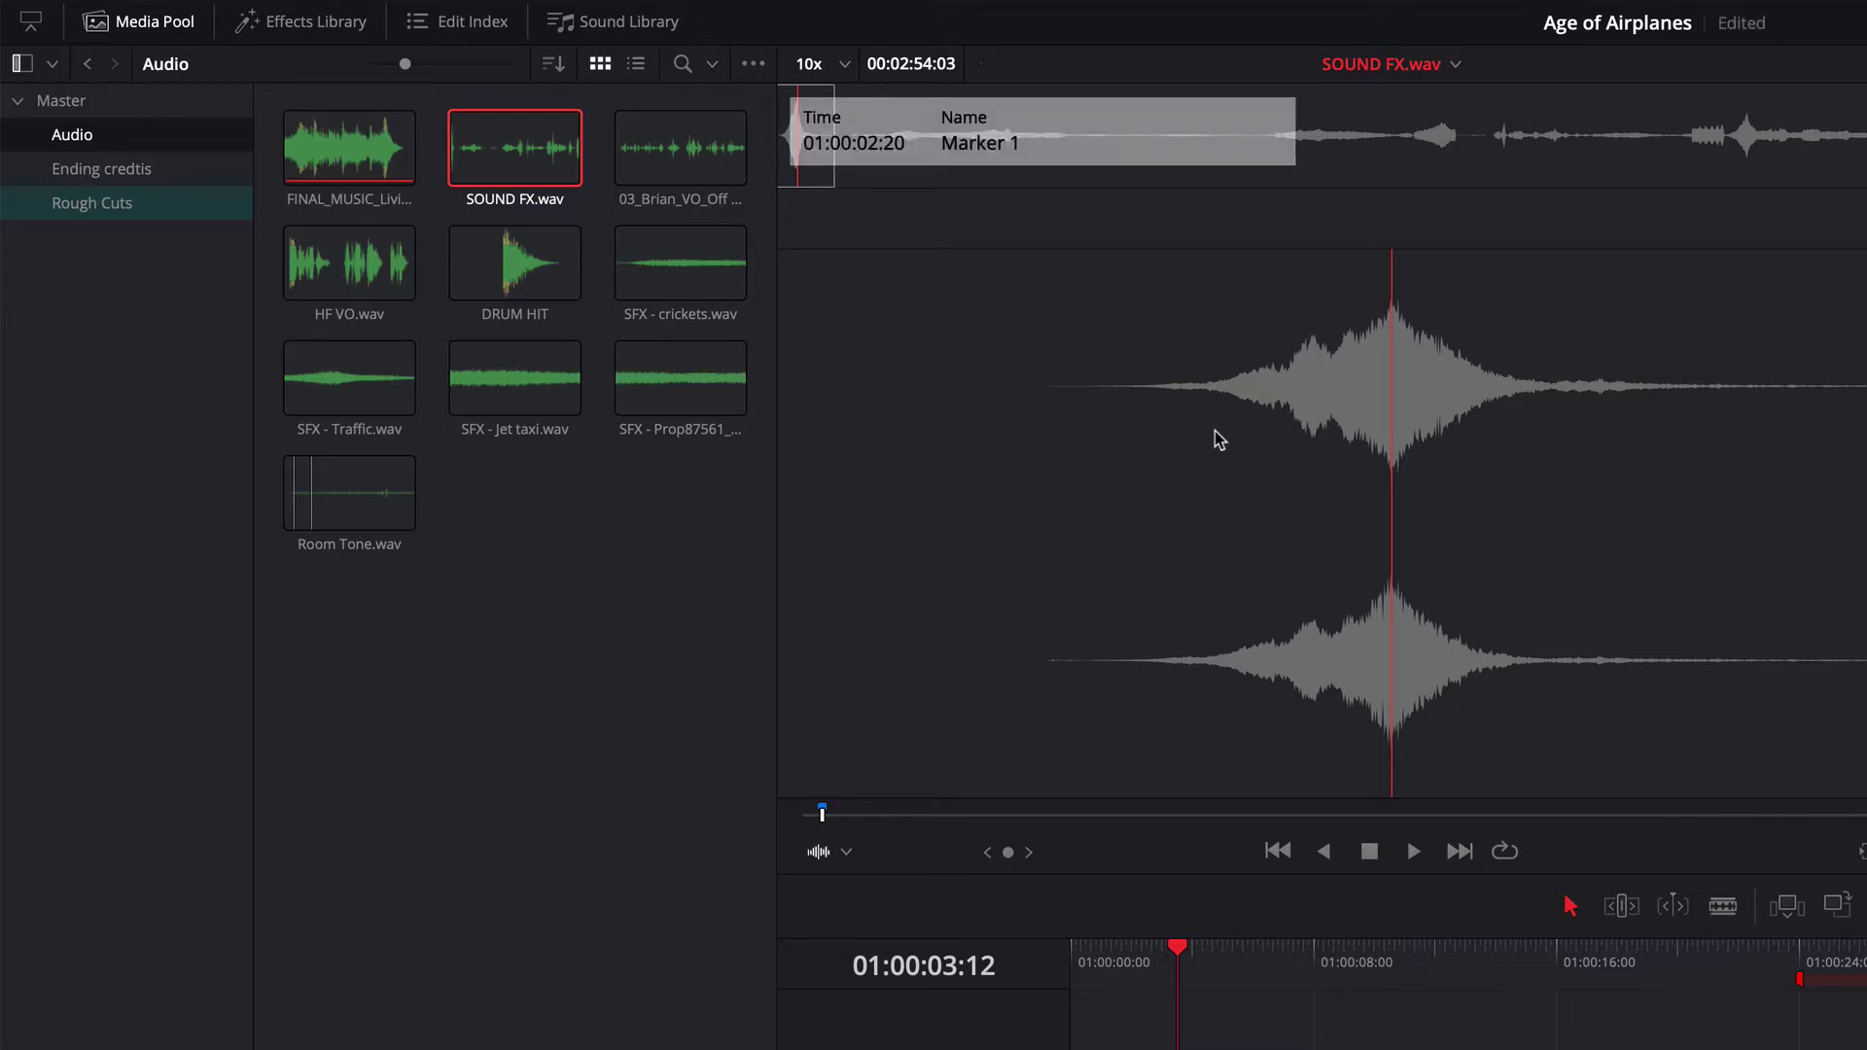
{"action": "key", "text": "m"}
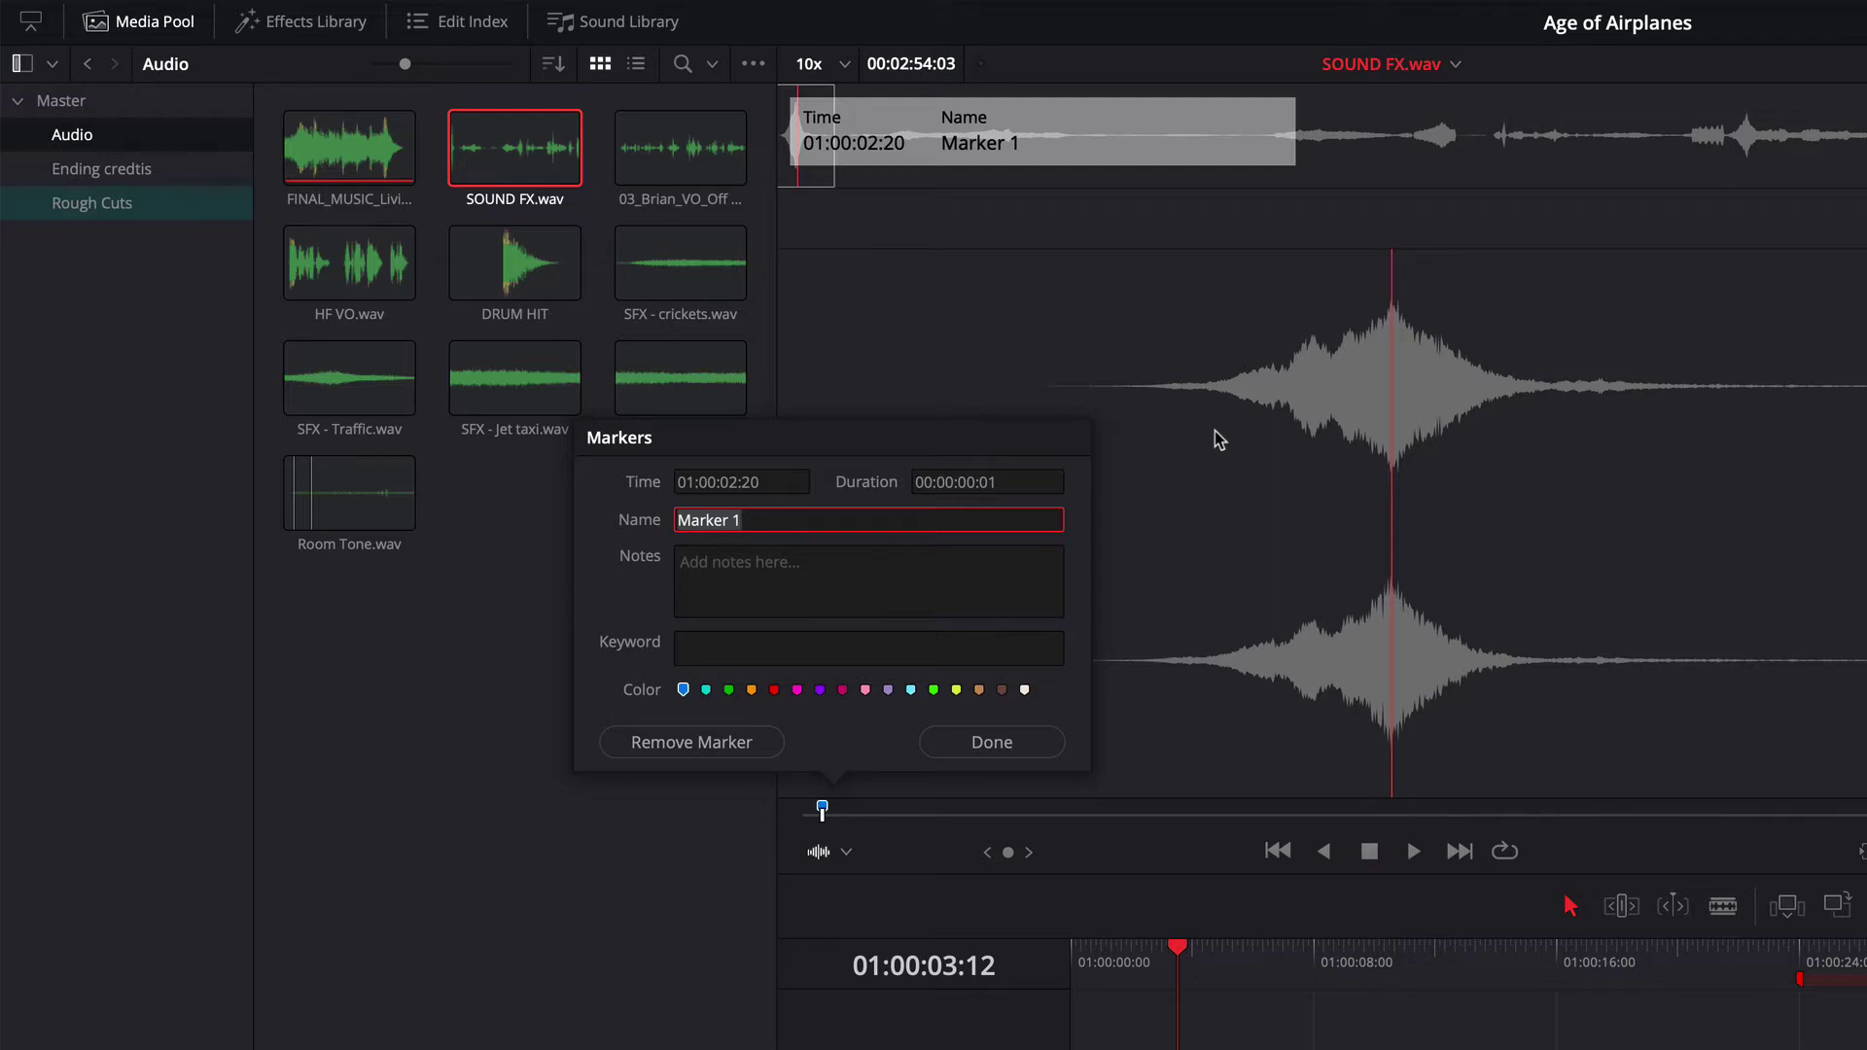
{"action": "type", "text": "Overhead sea plane"}
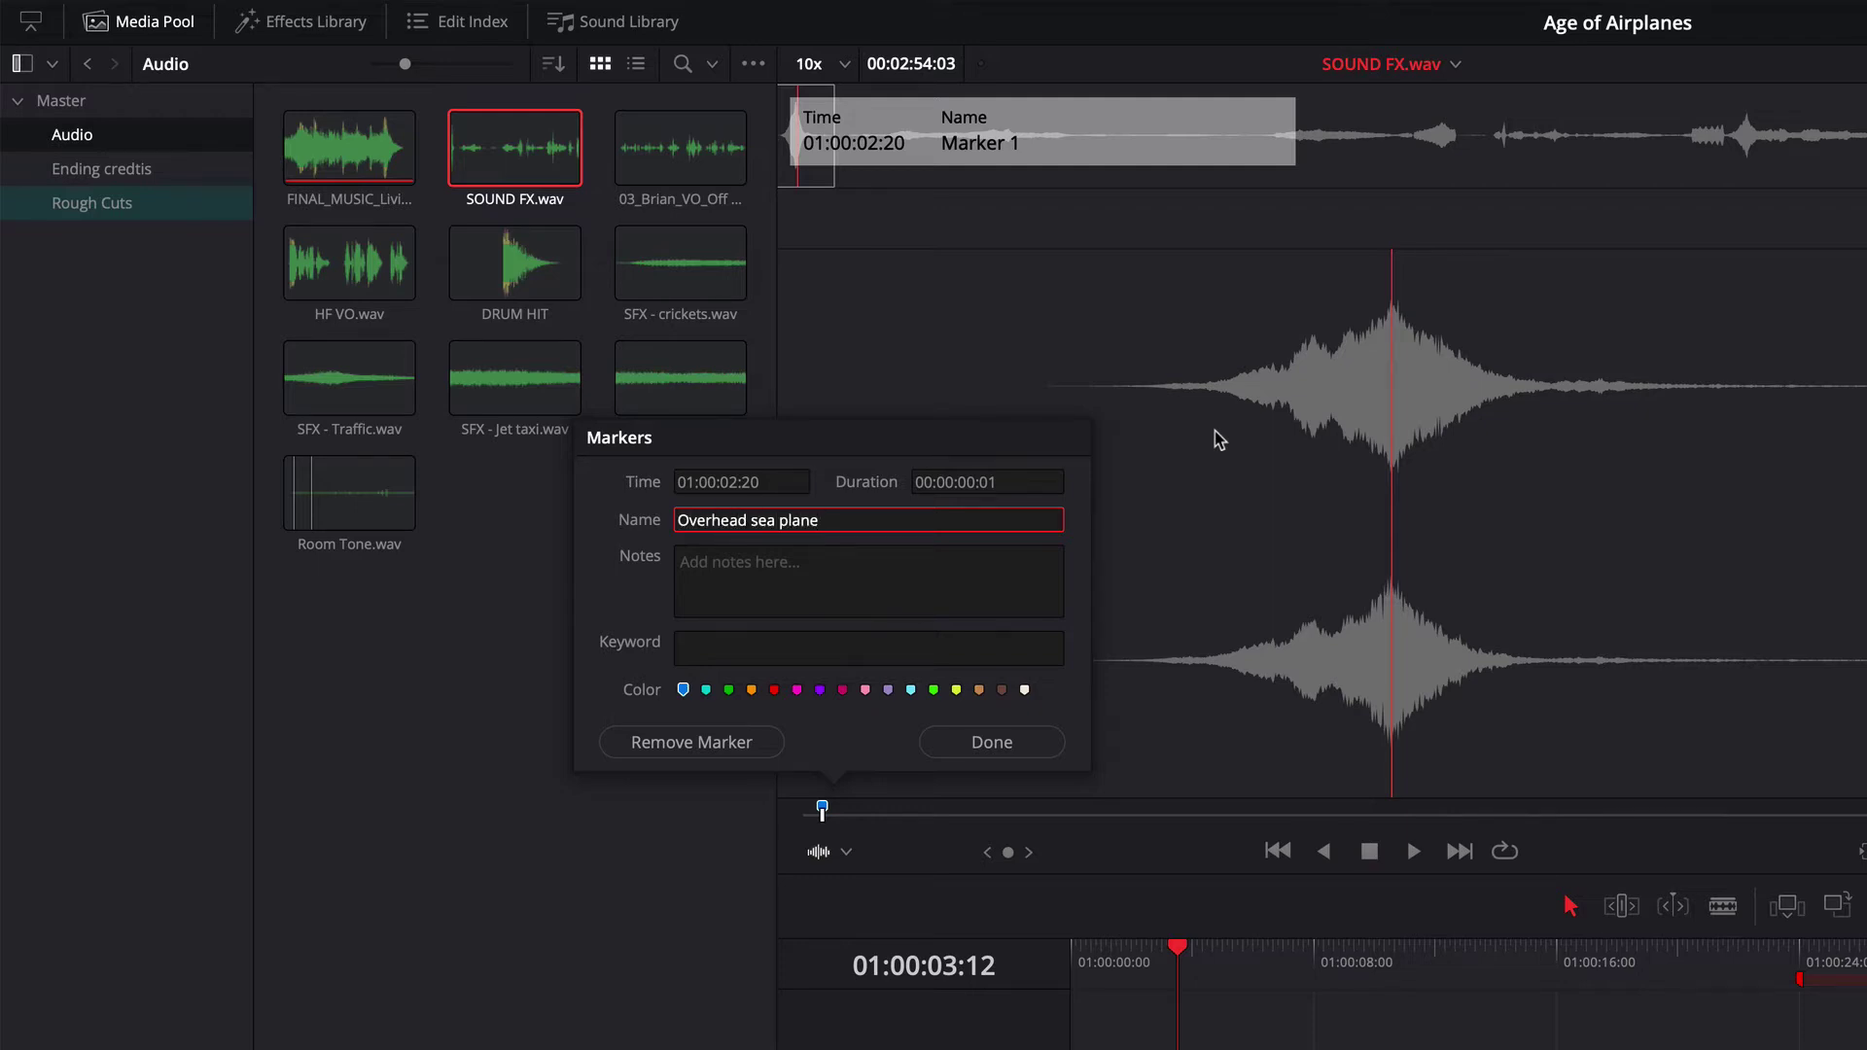
{"action": "left_click", "coordinate": [1036, 734]}
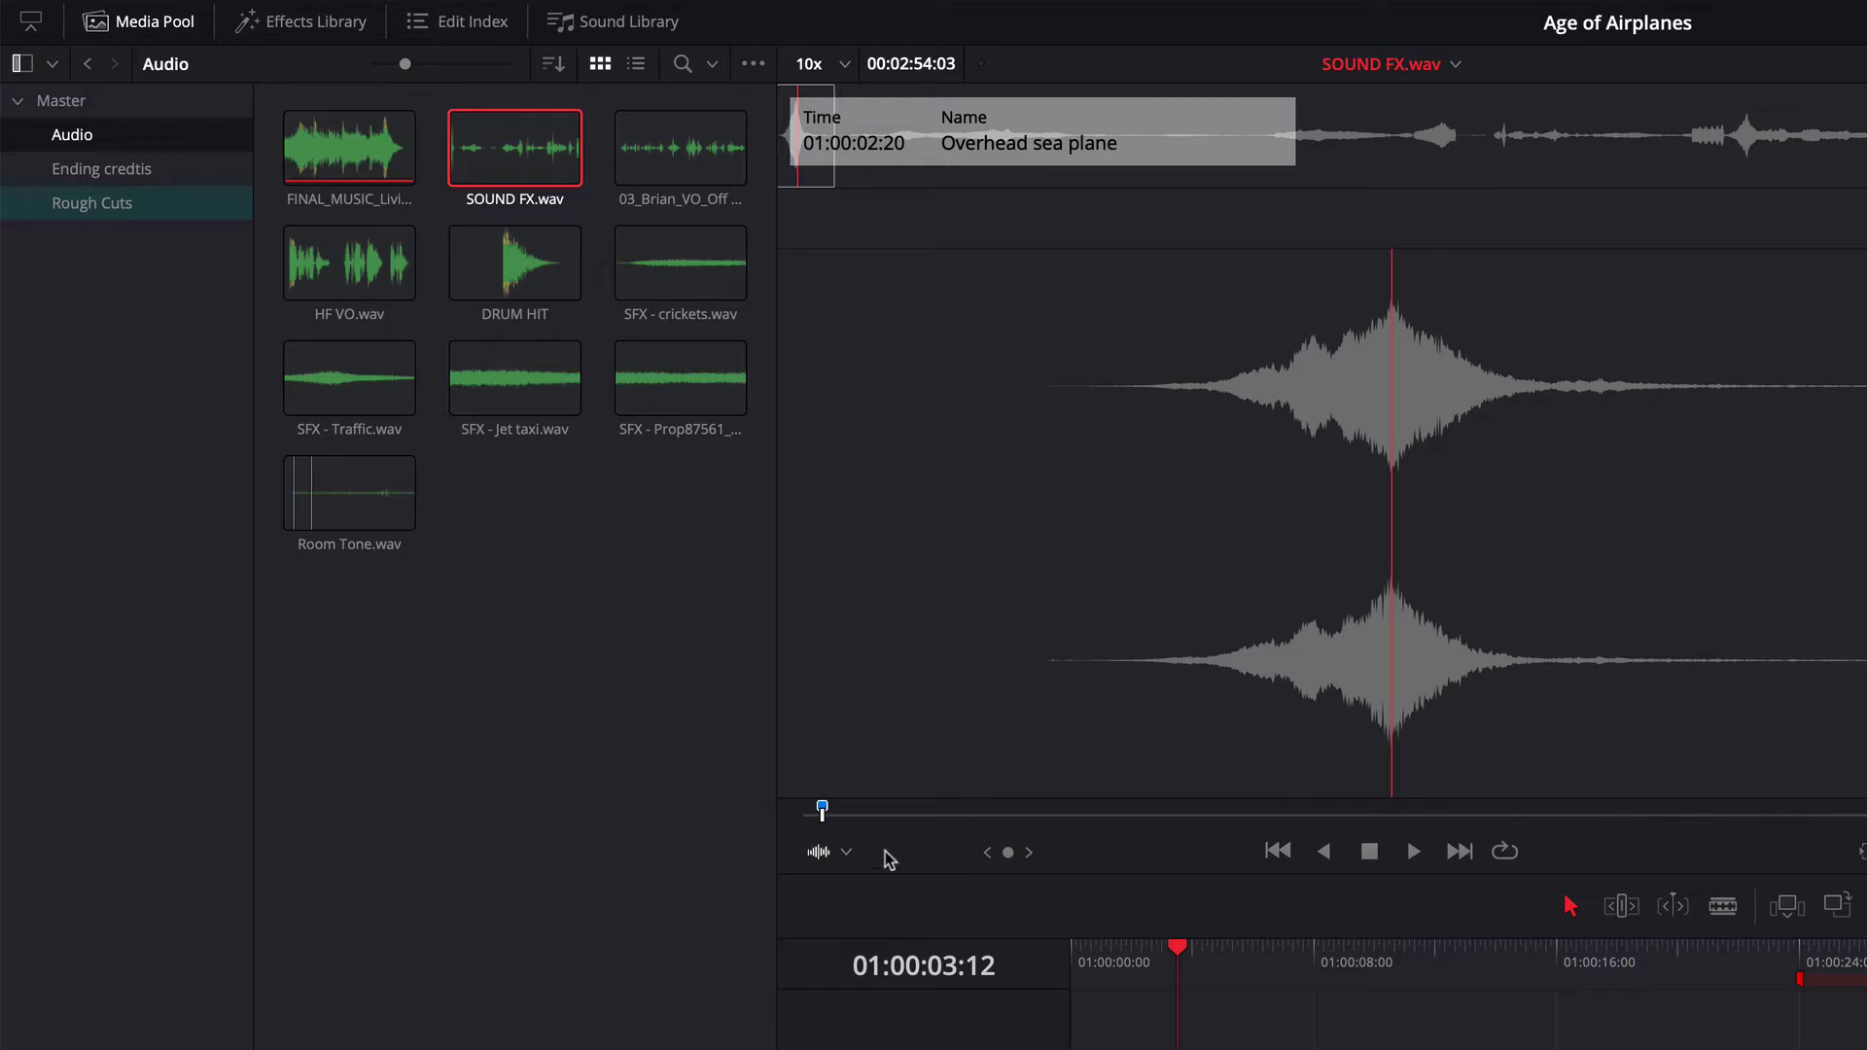
Locate the second sound in SOUND FX.wav and add a marker named "Loud prop plane" at 01:00:18:06.
{"action": "left_click_drag", "start_coordinate": [856, 817], "coordinate": [876, 817]}
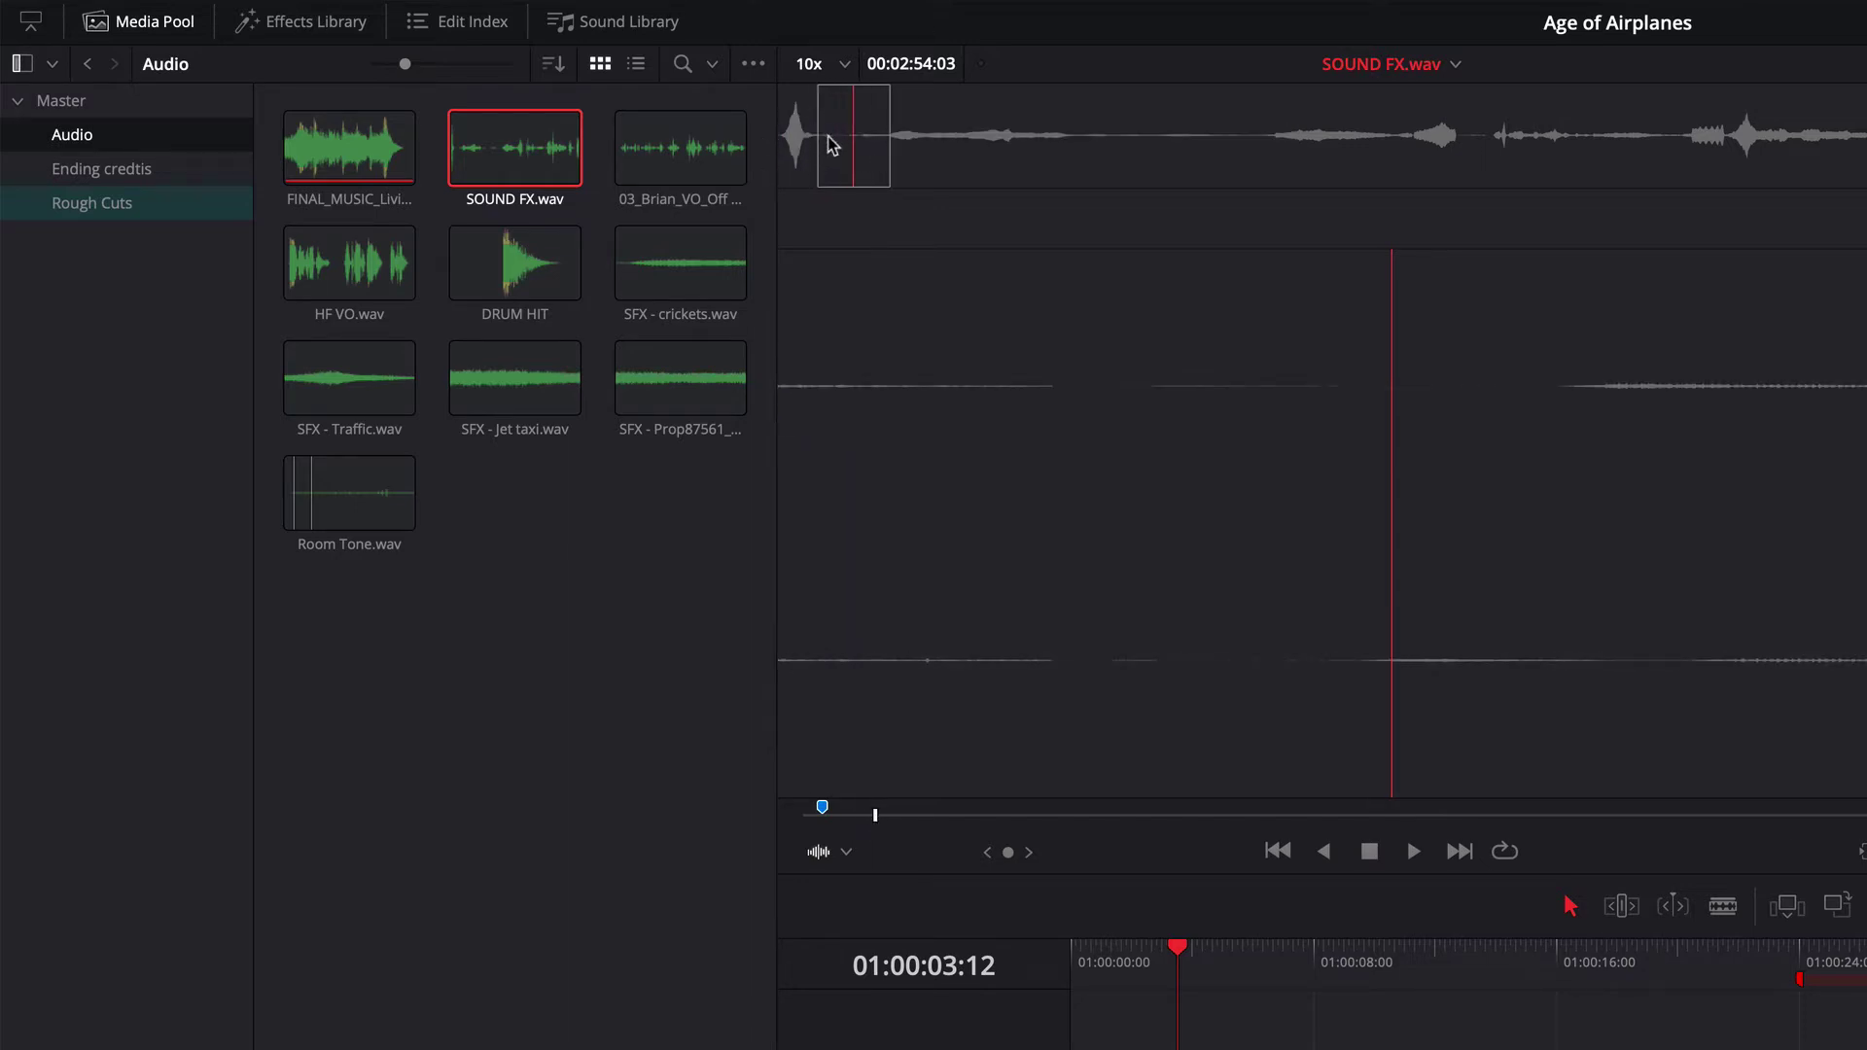
{"action": "left_click", "coordinate": [879, 146]}
{"action": "left_click", "coordinate": [902, 146]}
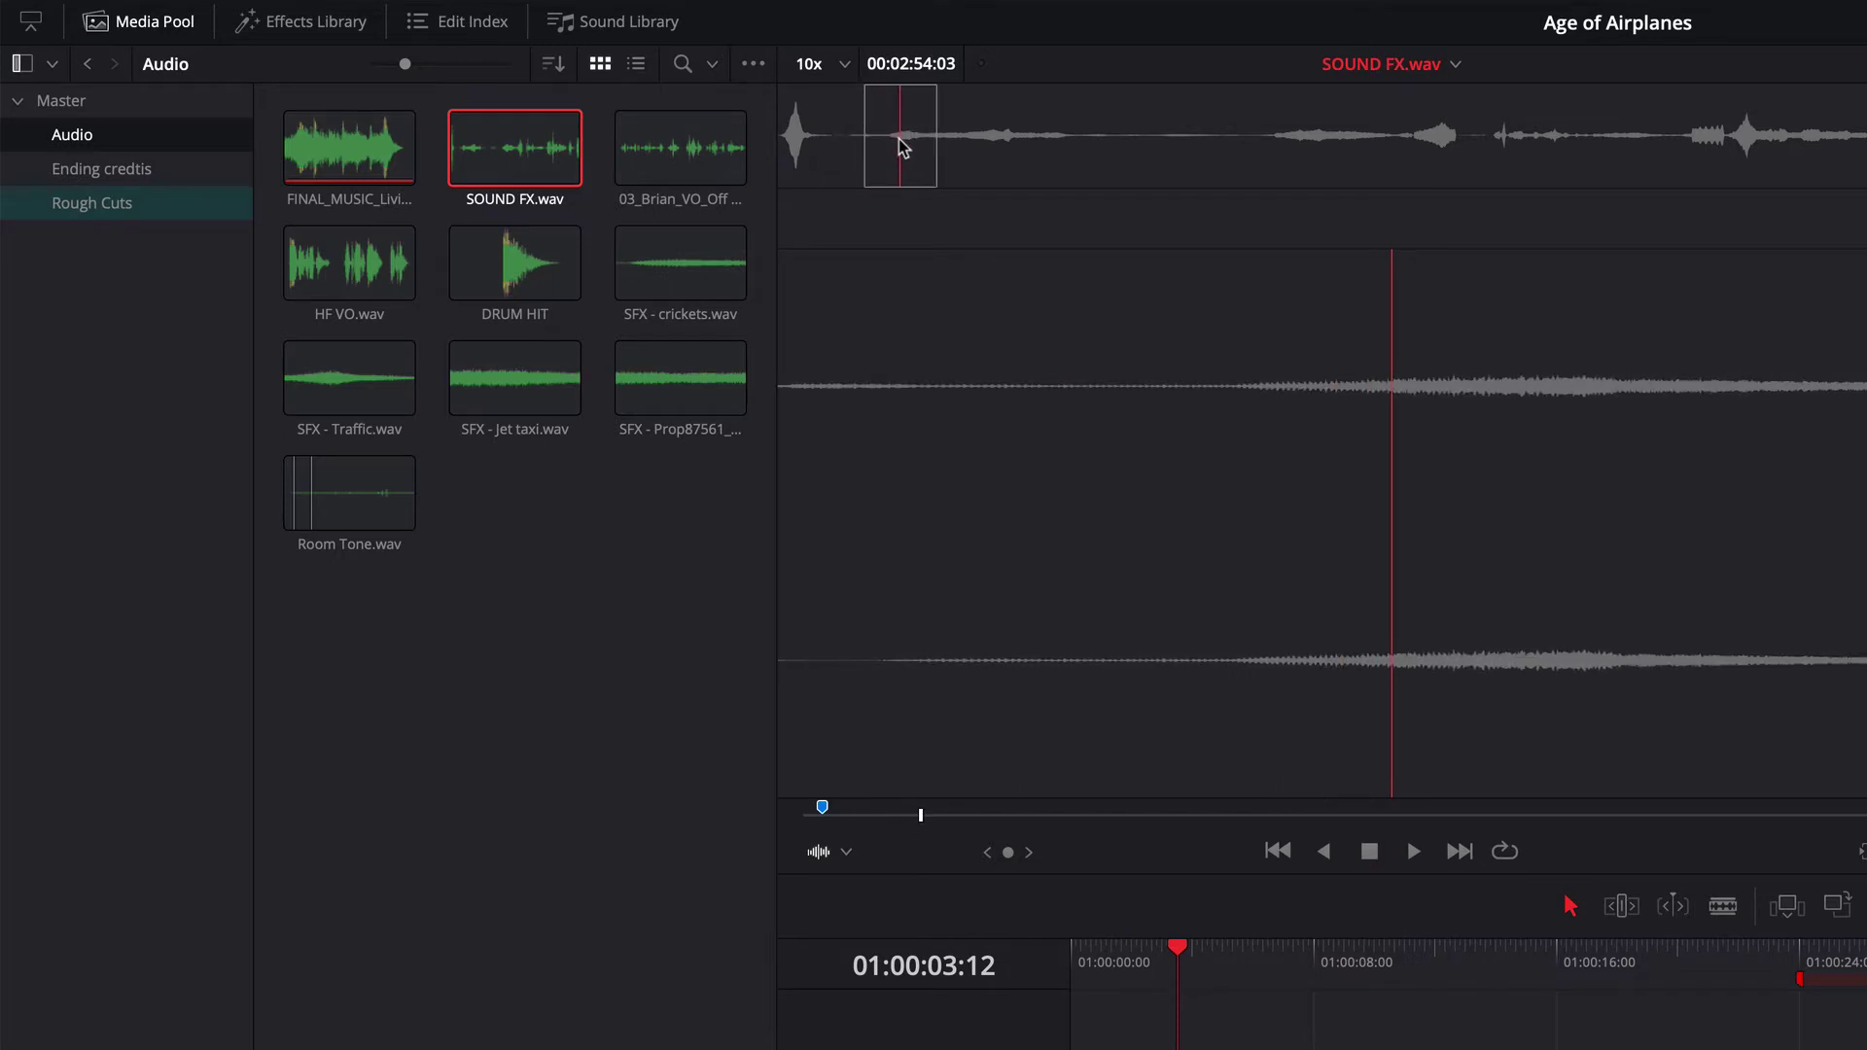
{"action": "key", "text": "space"}
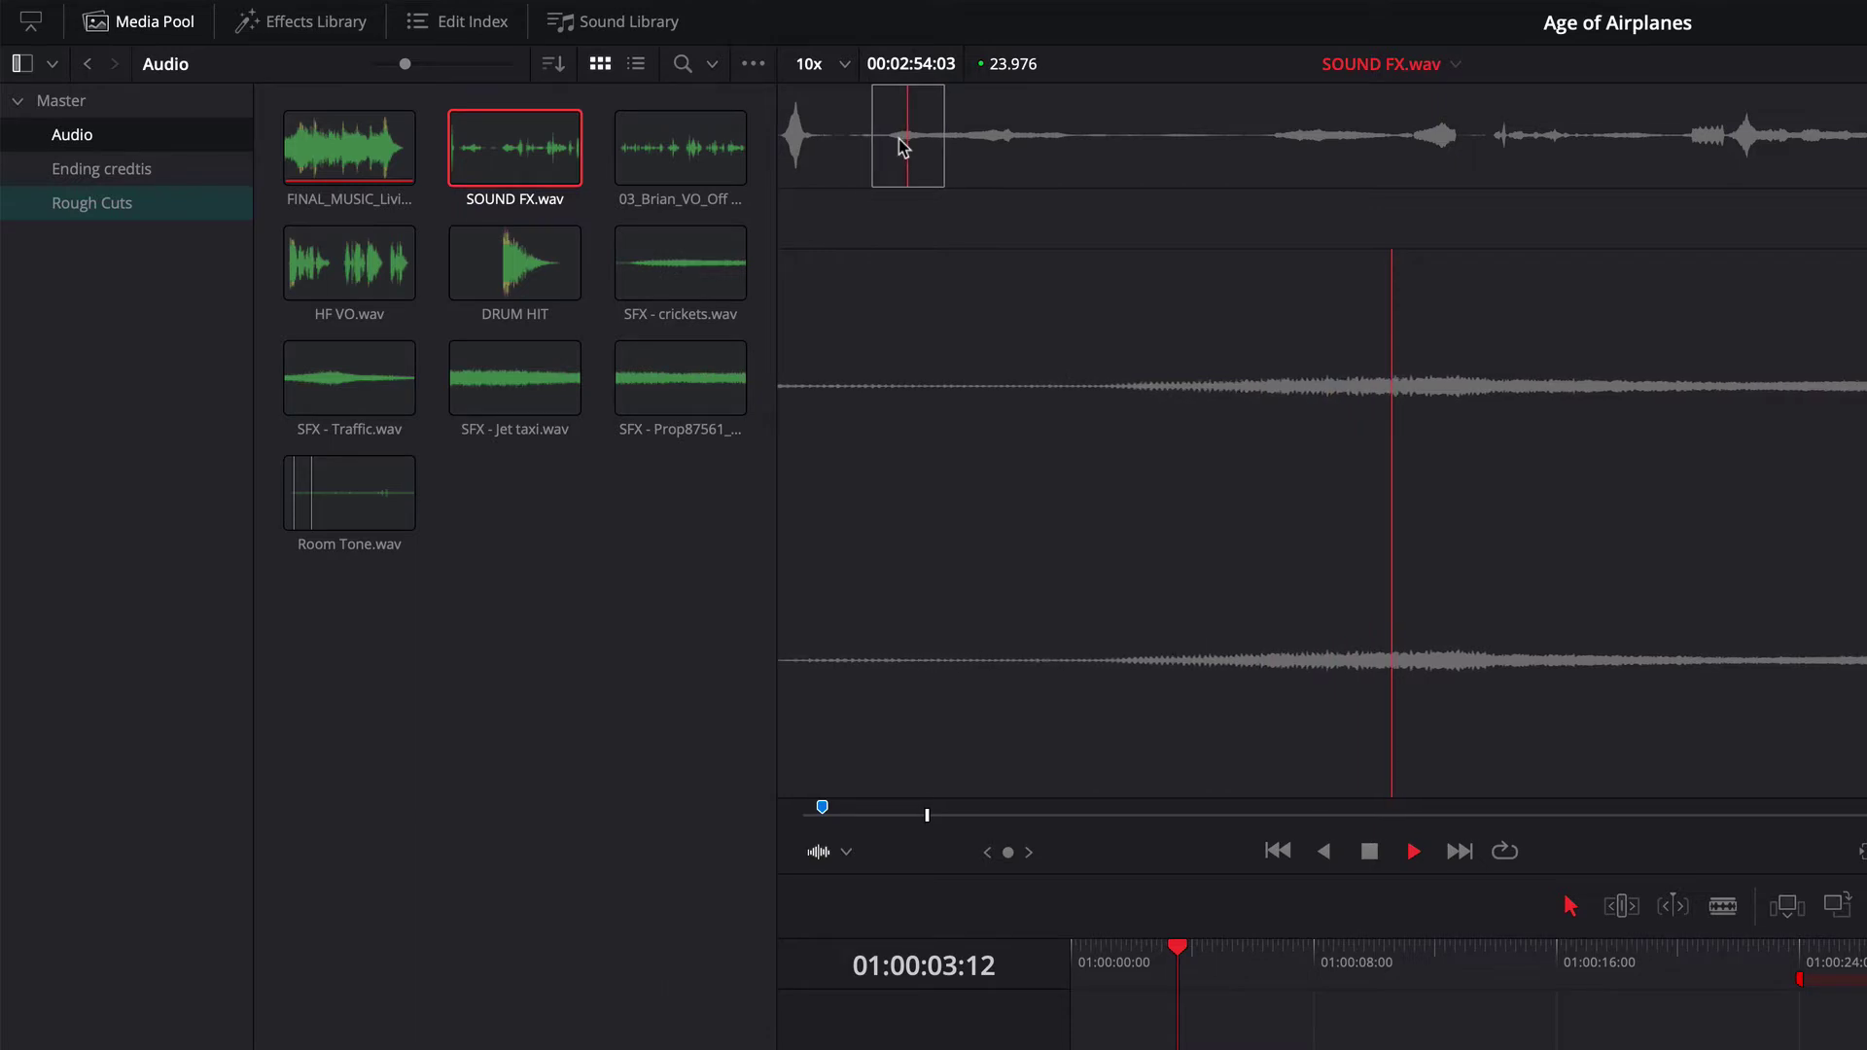
{"action": "key", "text": "space"}
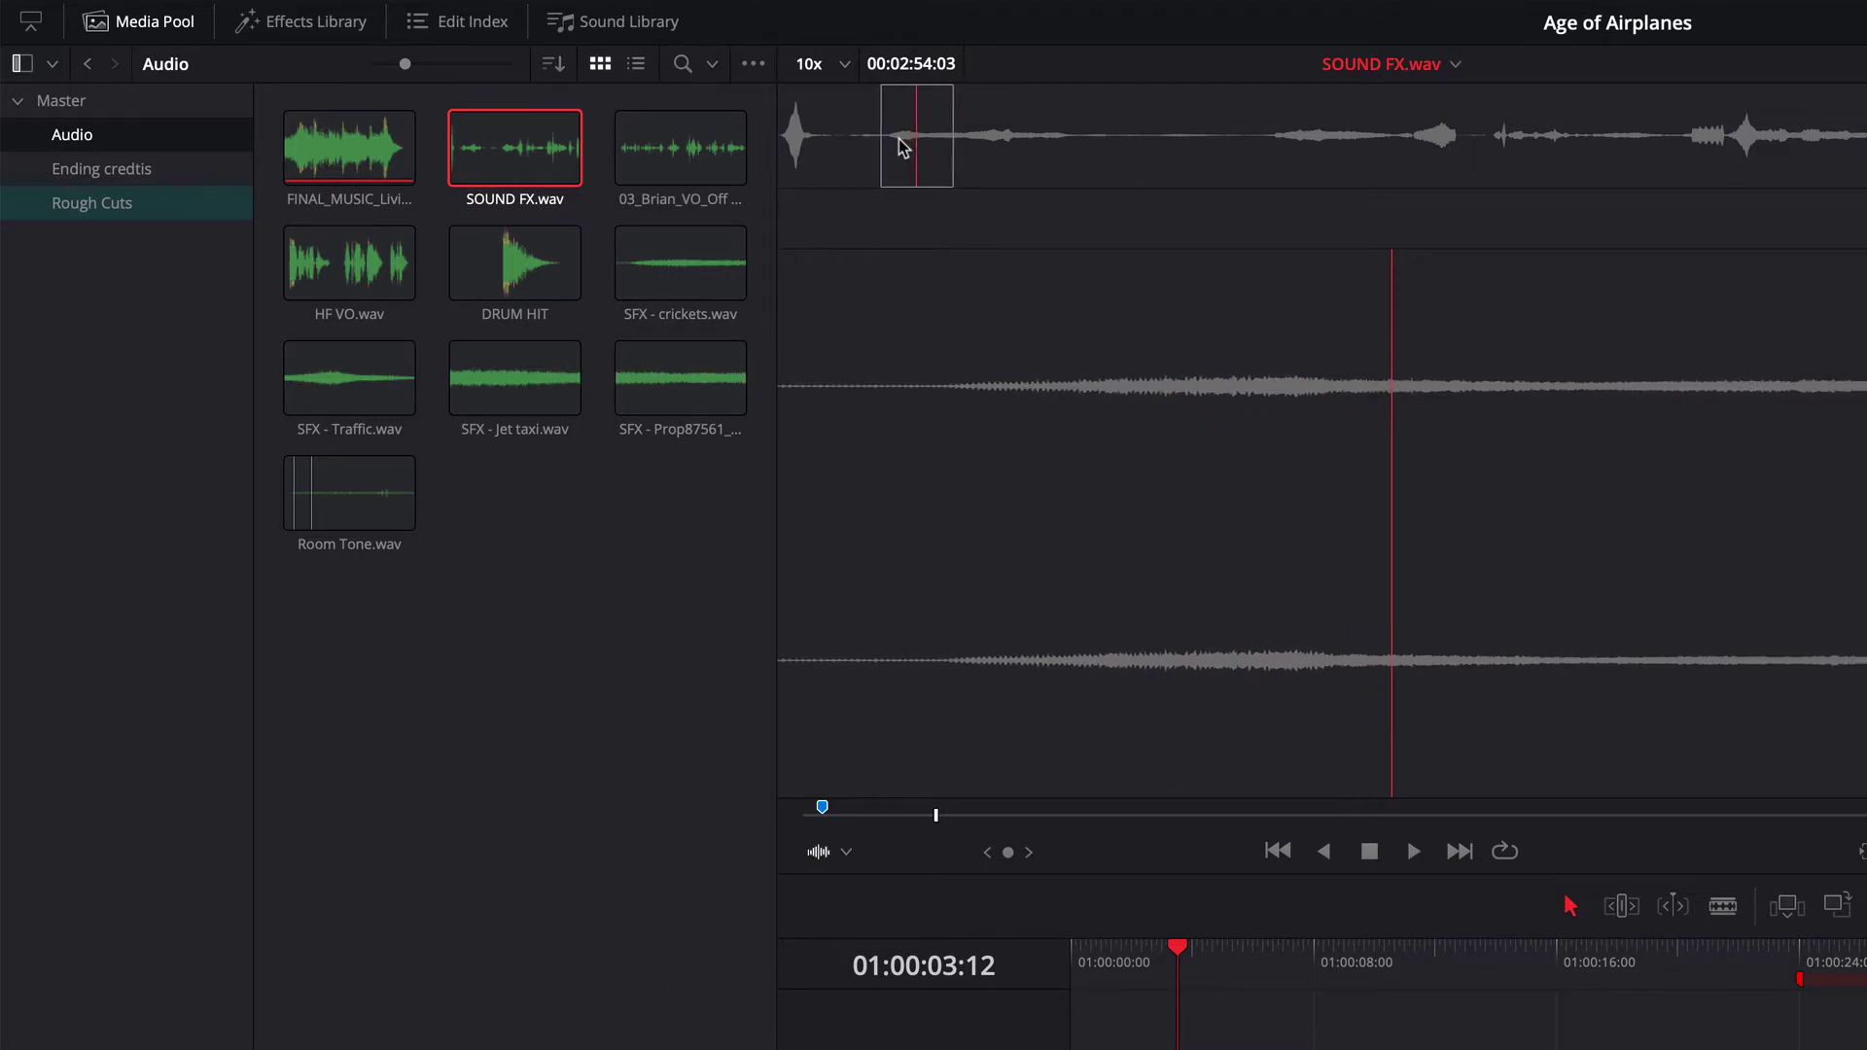
{"action": "left_click", "coordinate": [903, 146]}
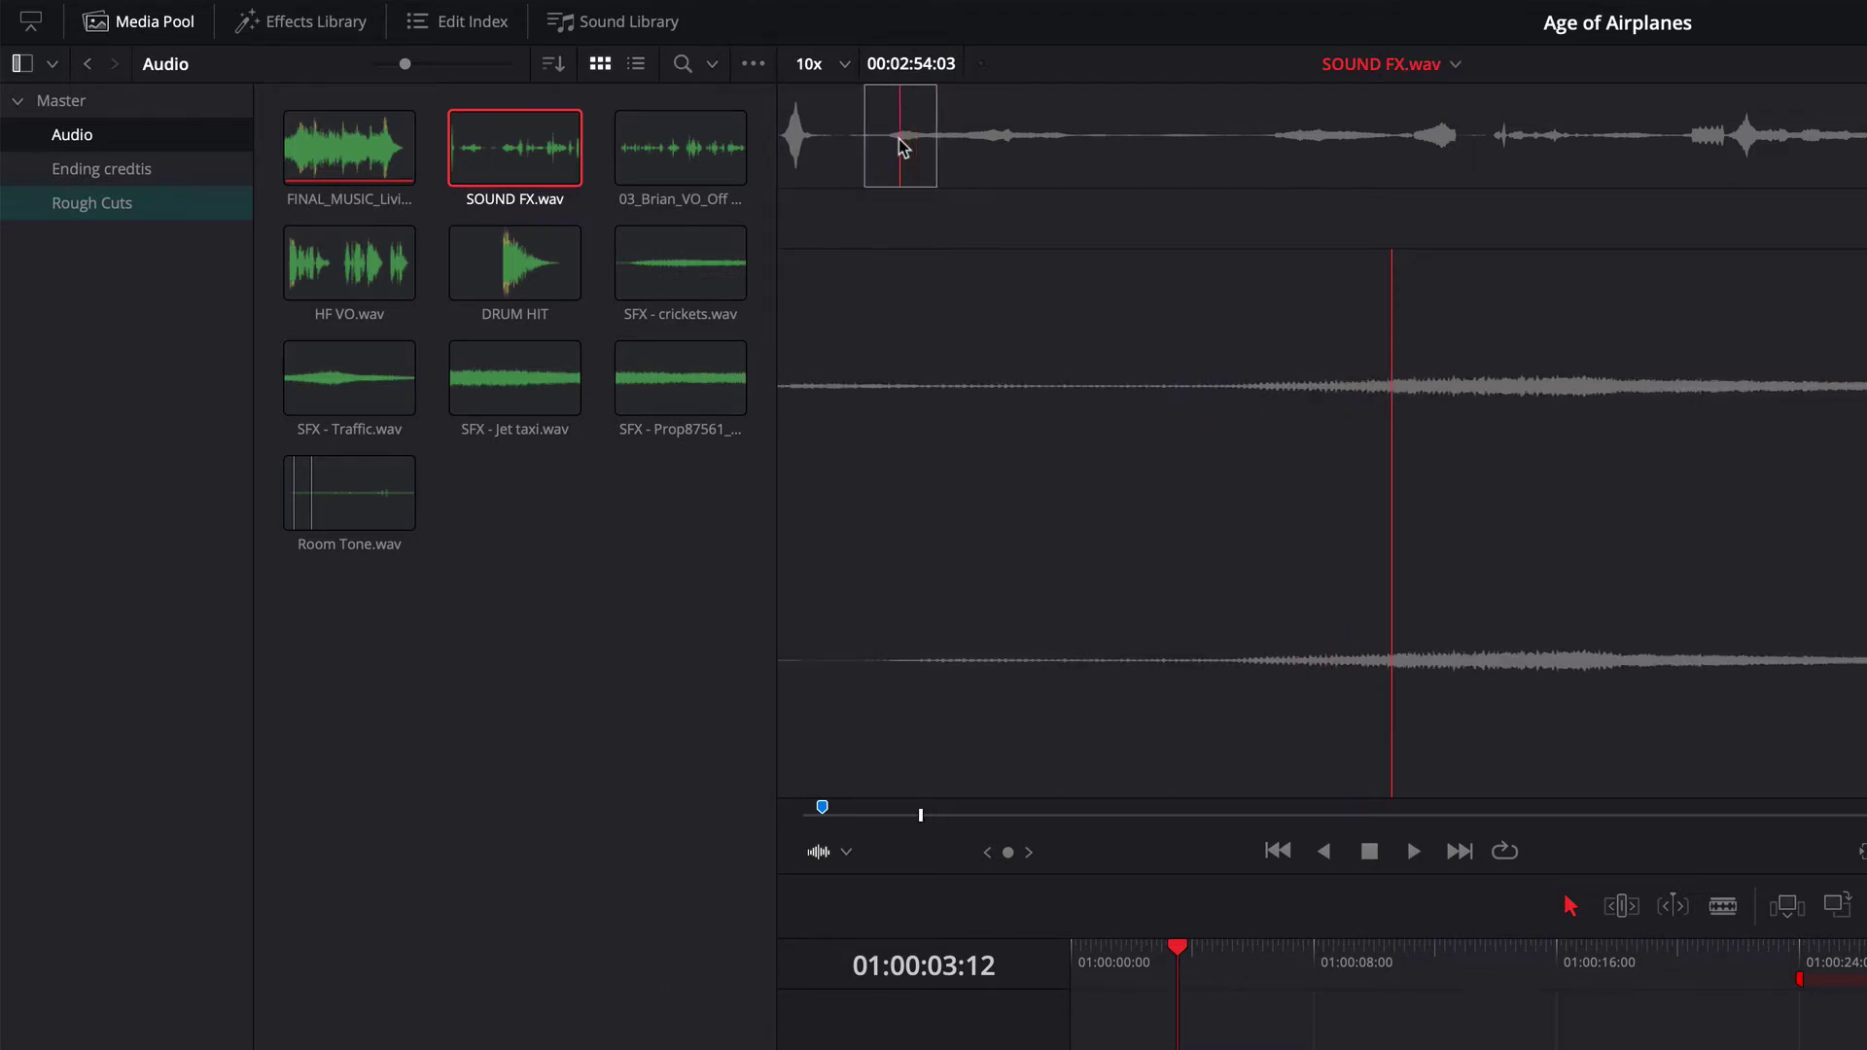
{"action": "left_click_drag", "start_coordinate": [903, 146], "coordinate": [910, 145]}
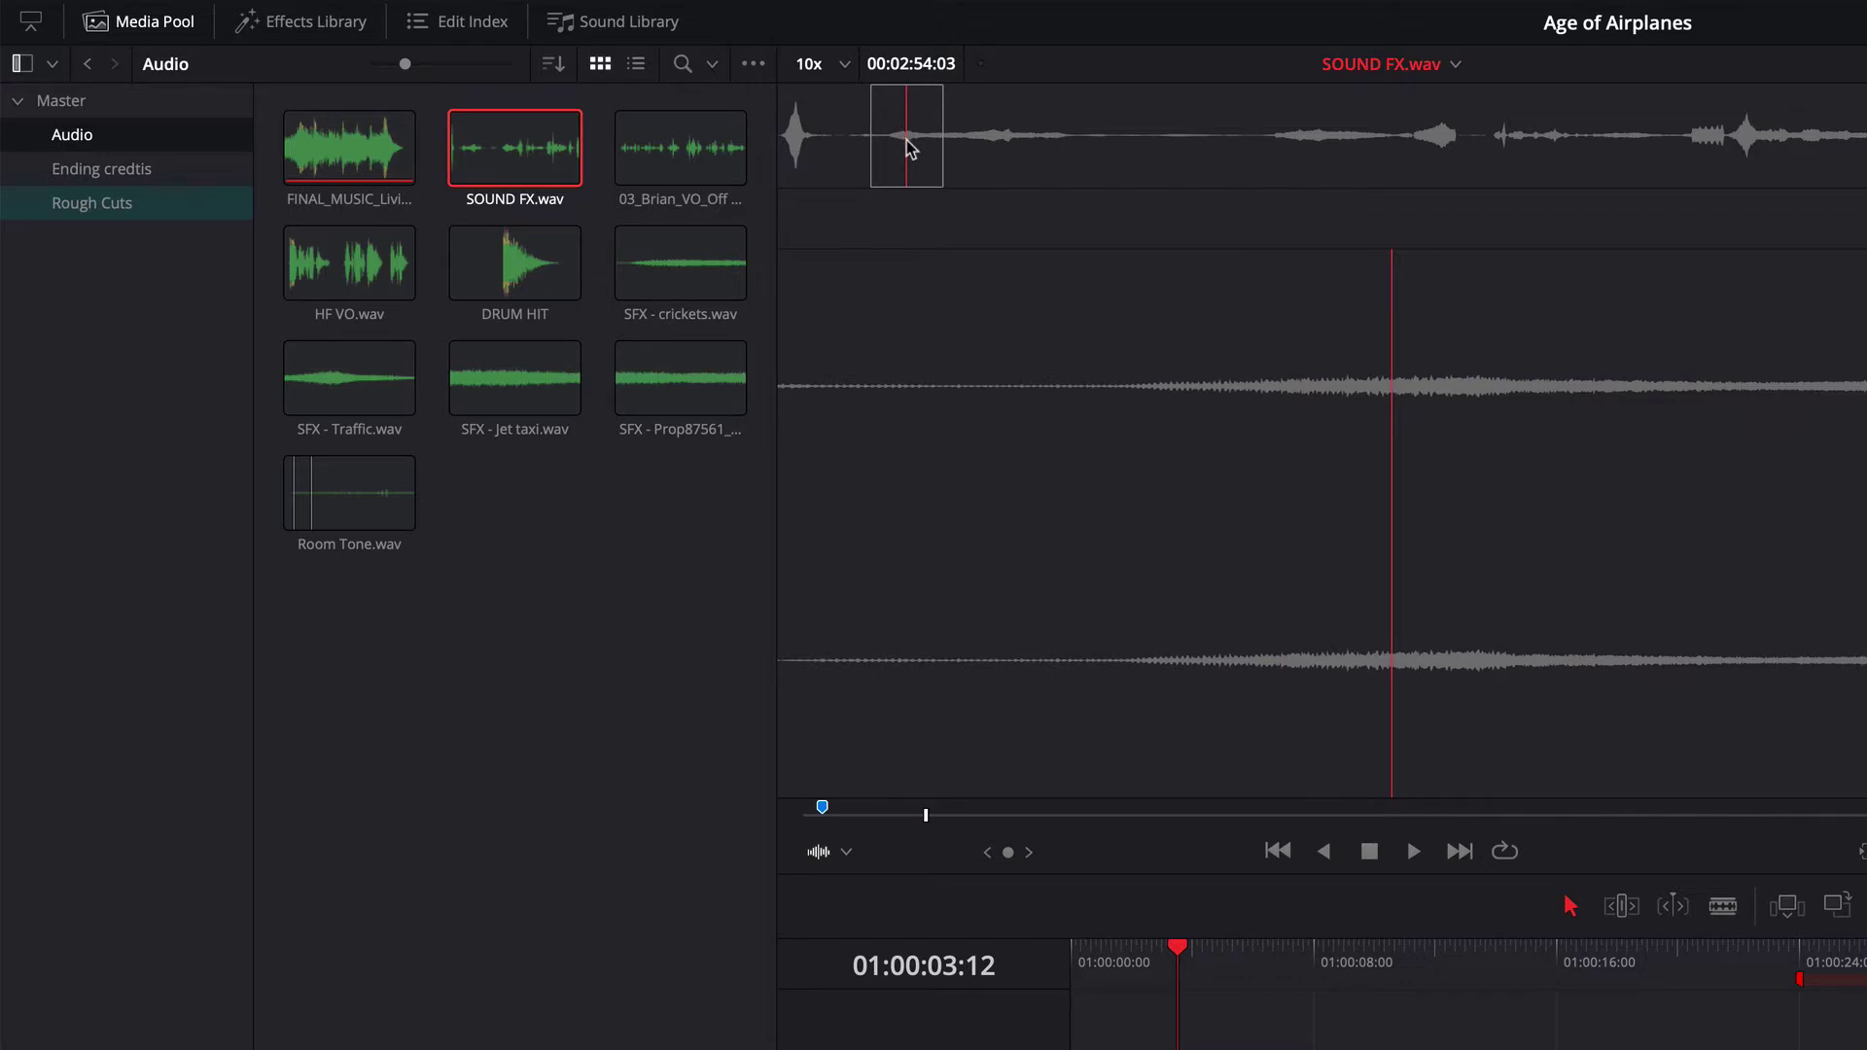
{"action": "key", "text": "m"}
{"action": "key", "text": "m"}
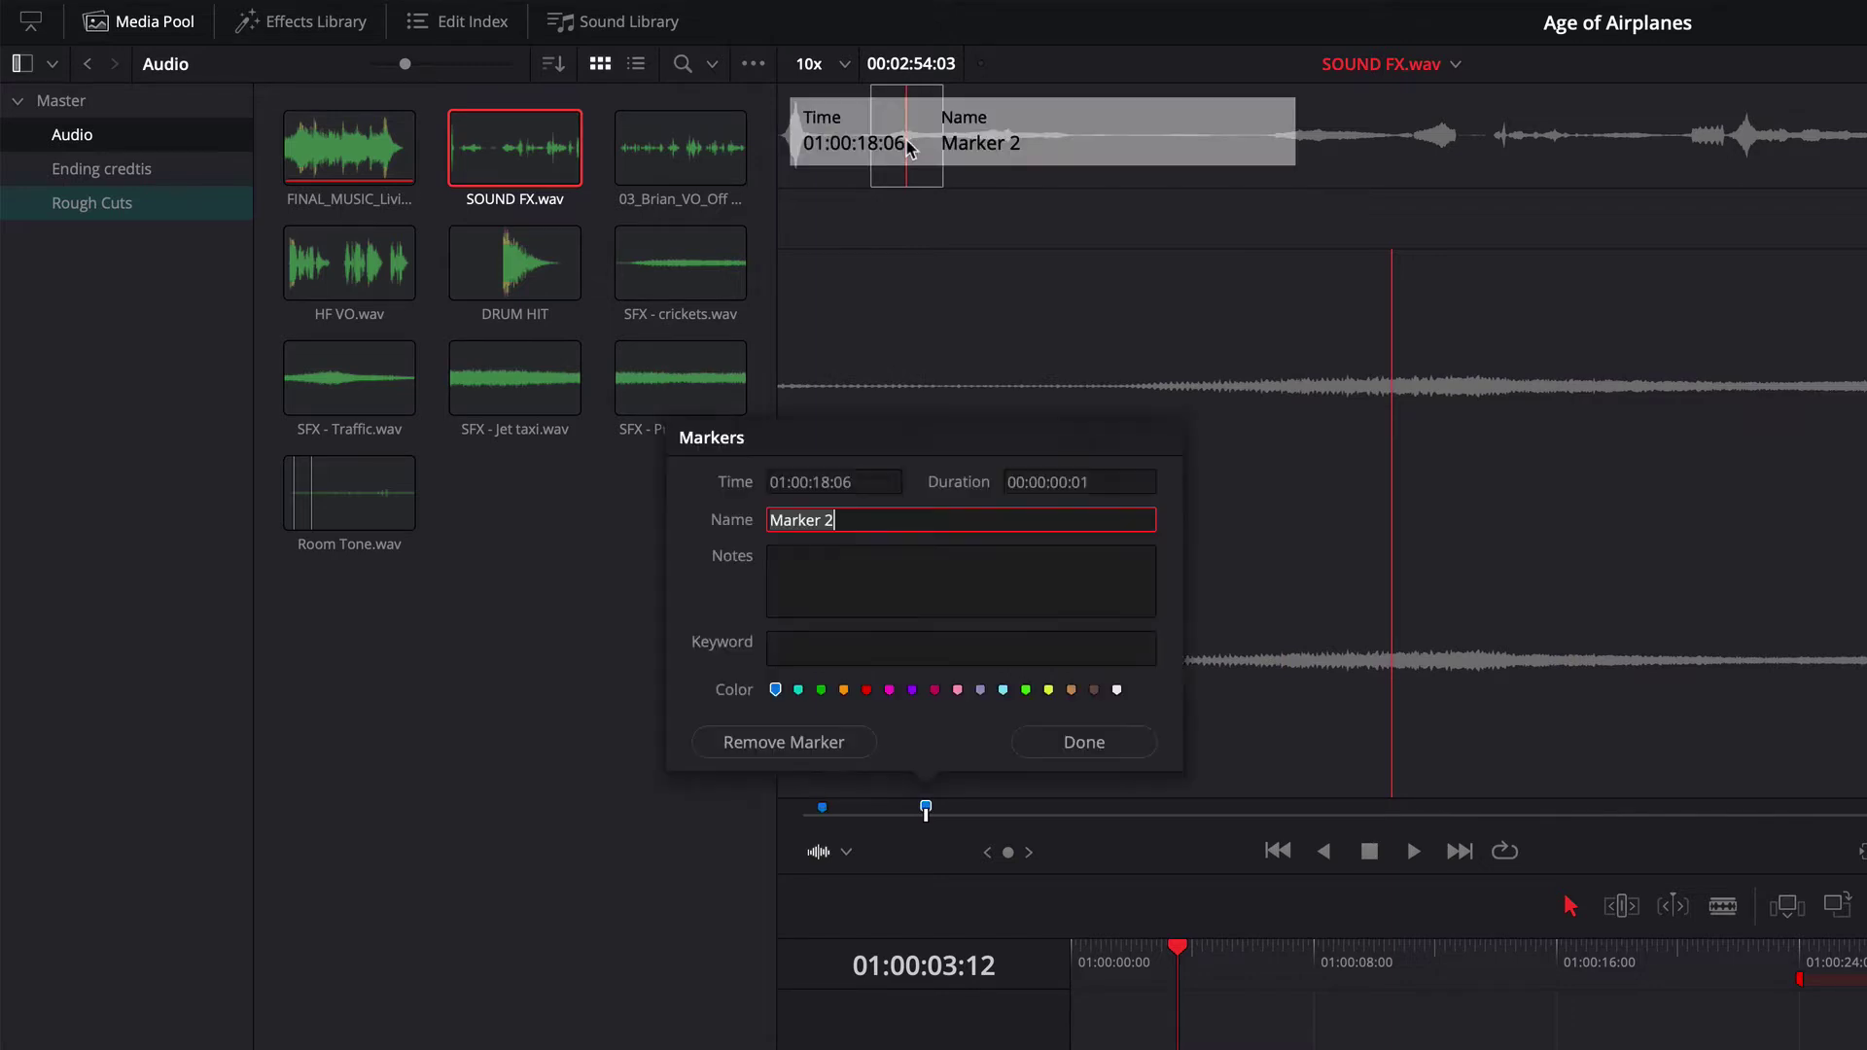
{"action": "type", "text": "Loud prop plane"}
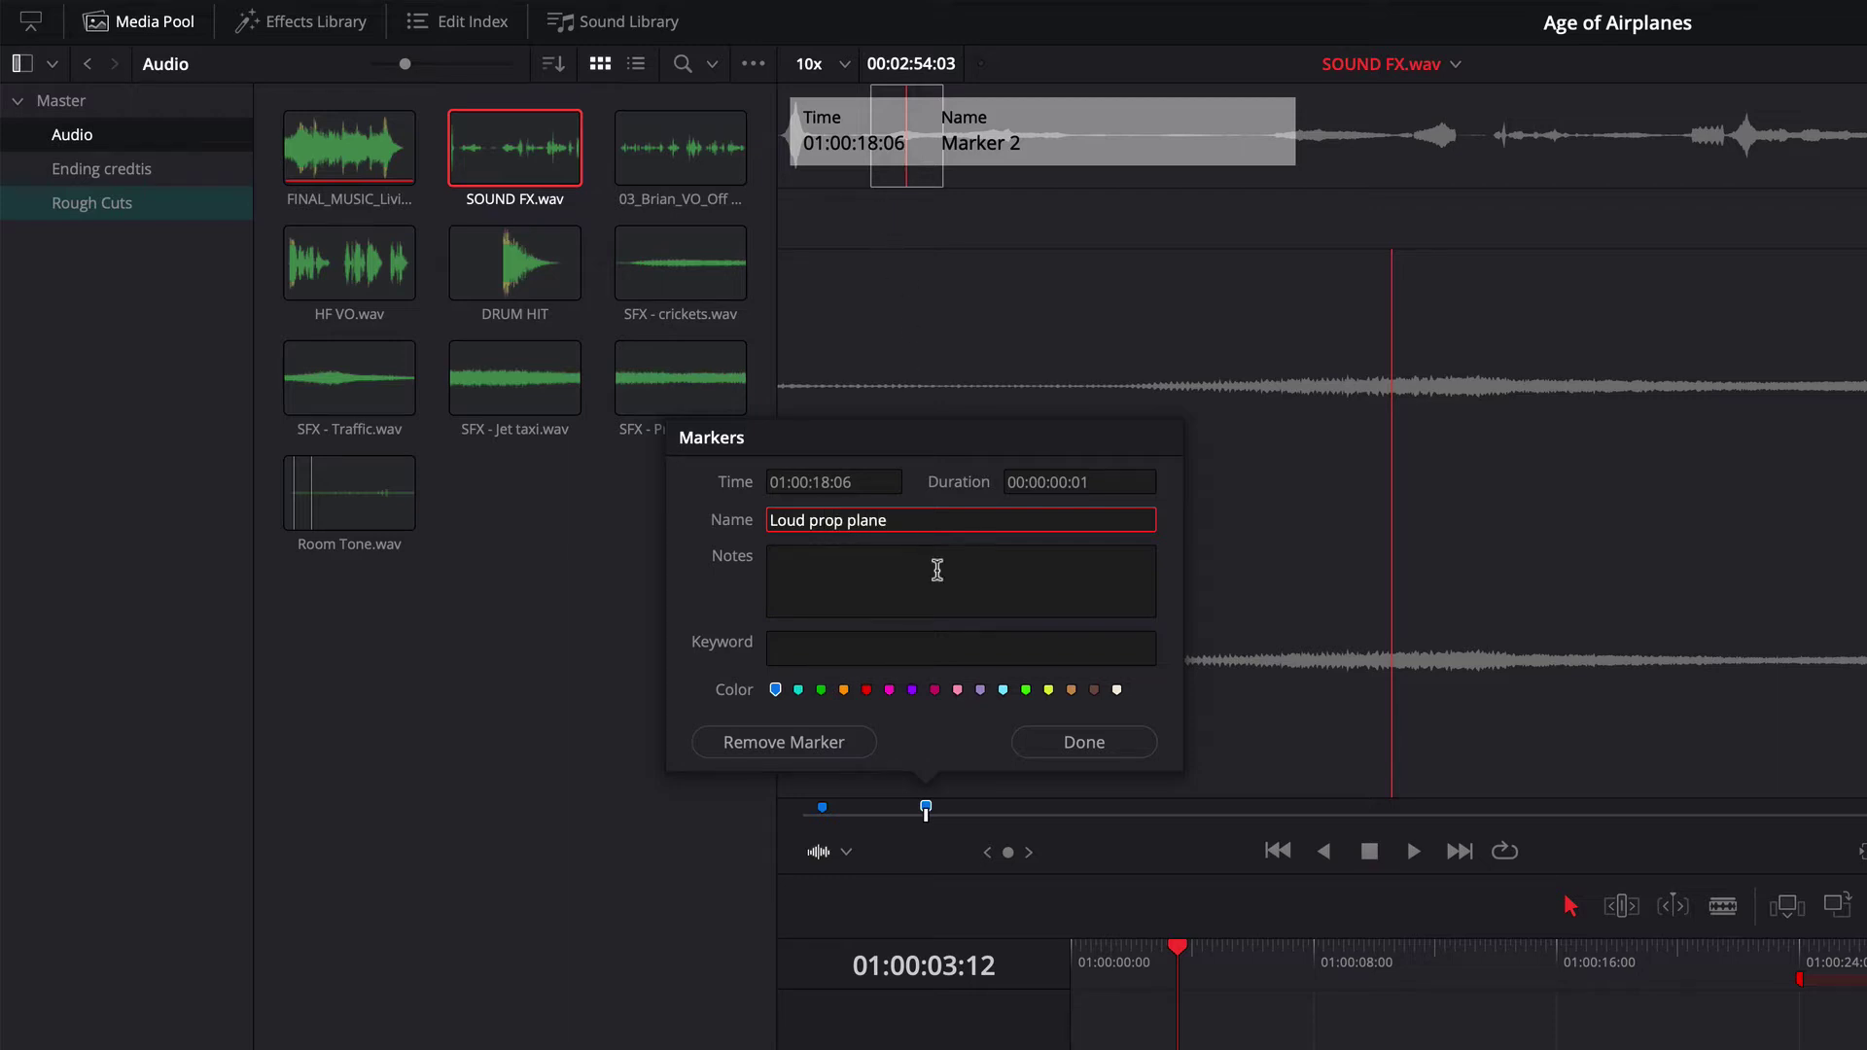
Set the duration of the "Loud prop plane" source marker to 00:00:05:01.
{"action": "left_click", "coordinate": [1056, 480]}
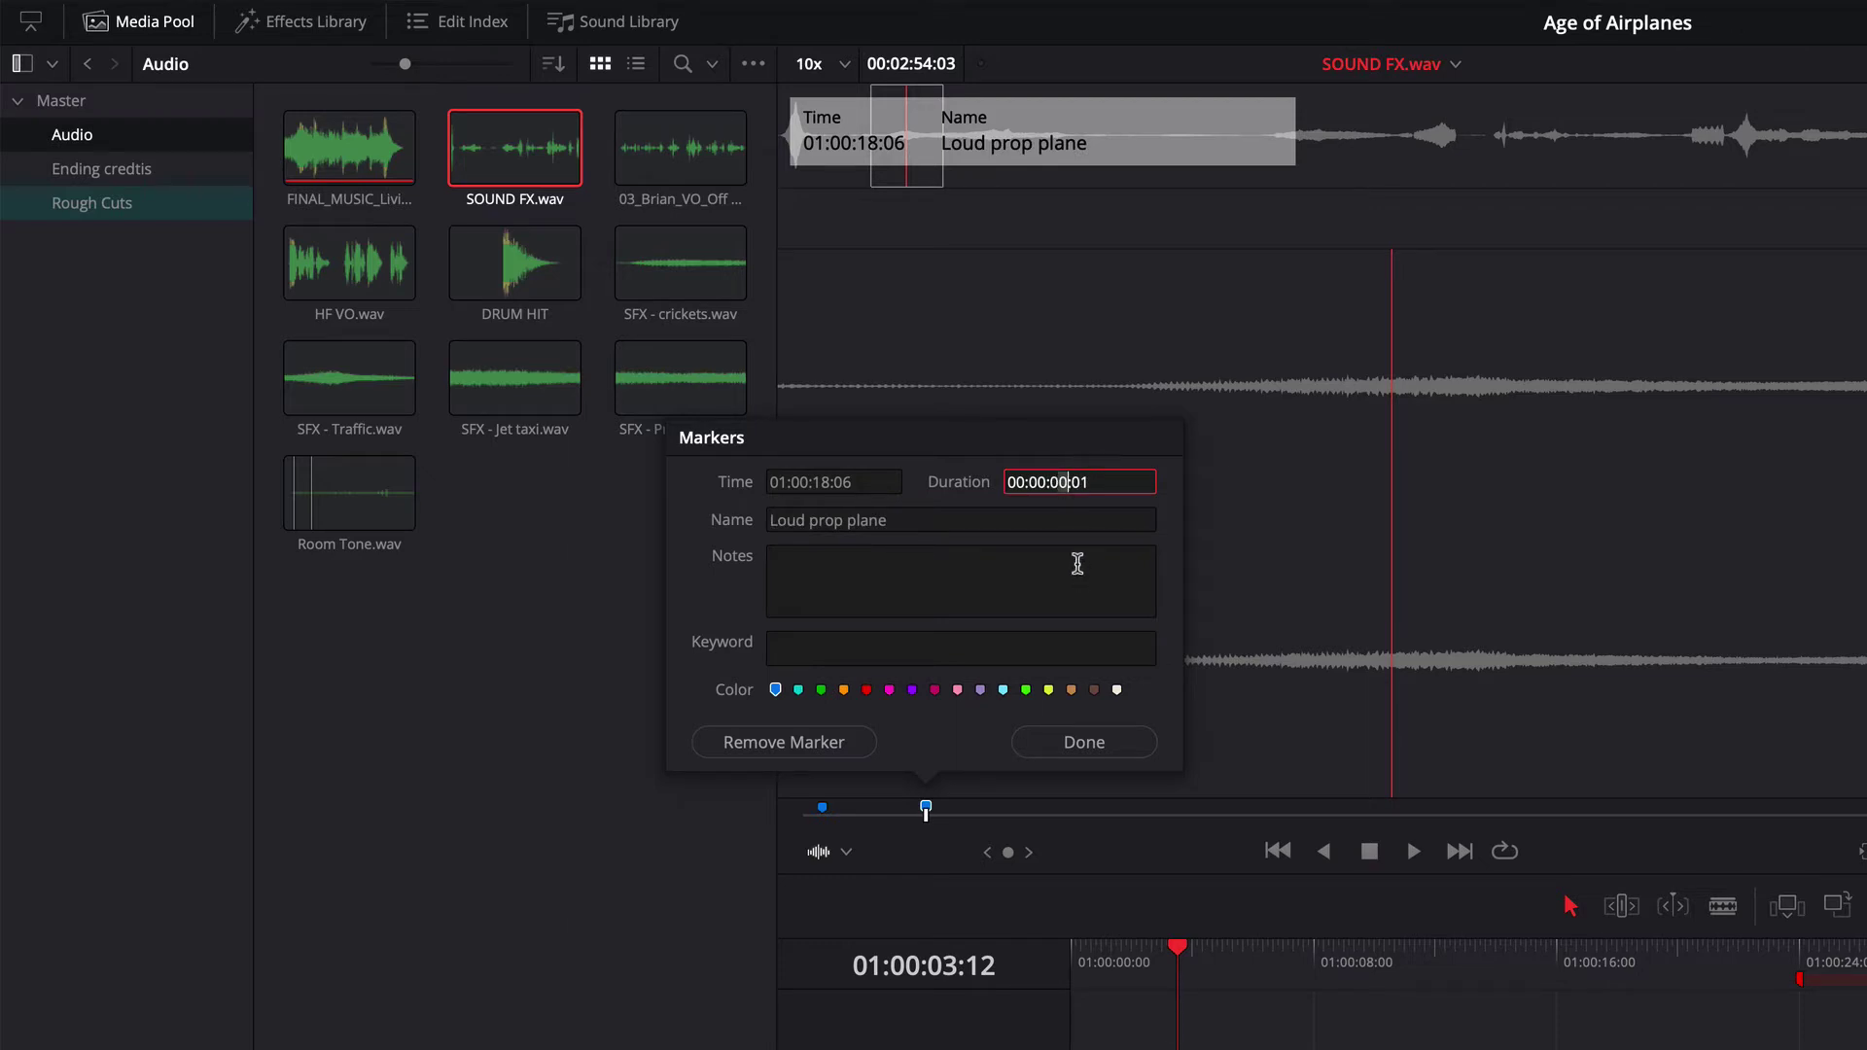
{"action": "type", "text": "5"}
{"action": "left_click", "coordinate": [1085, 744]}
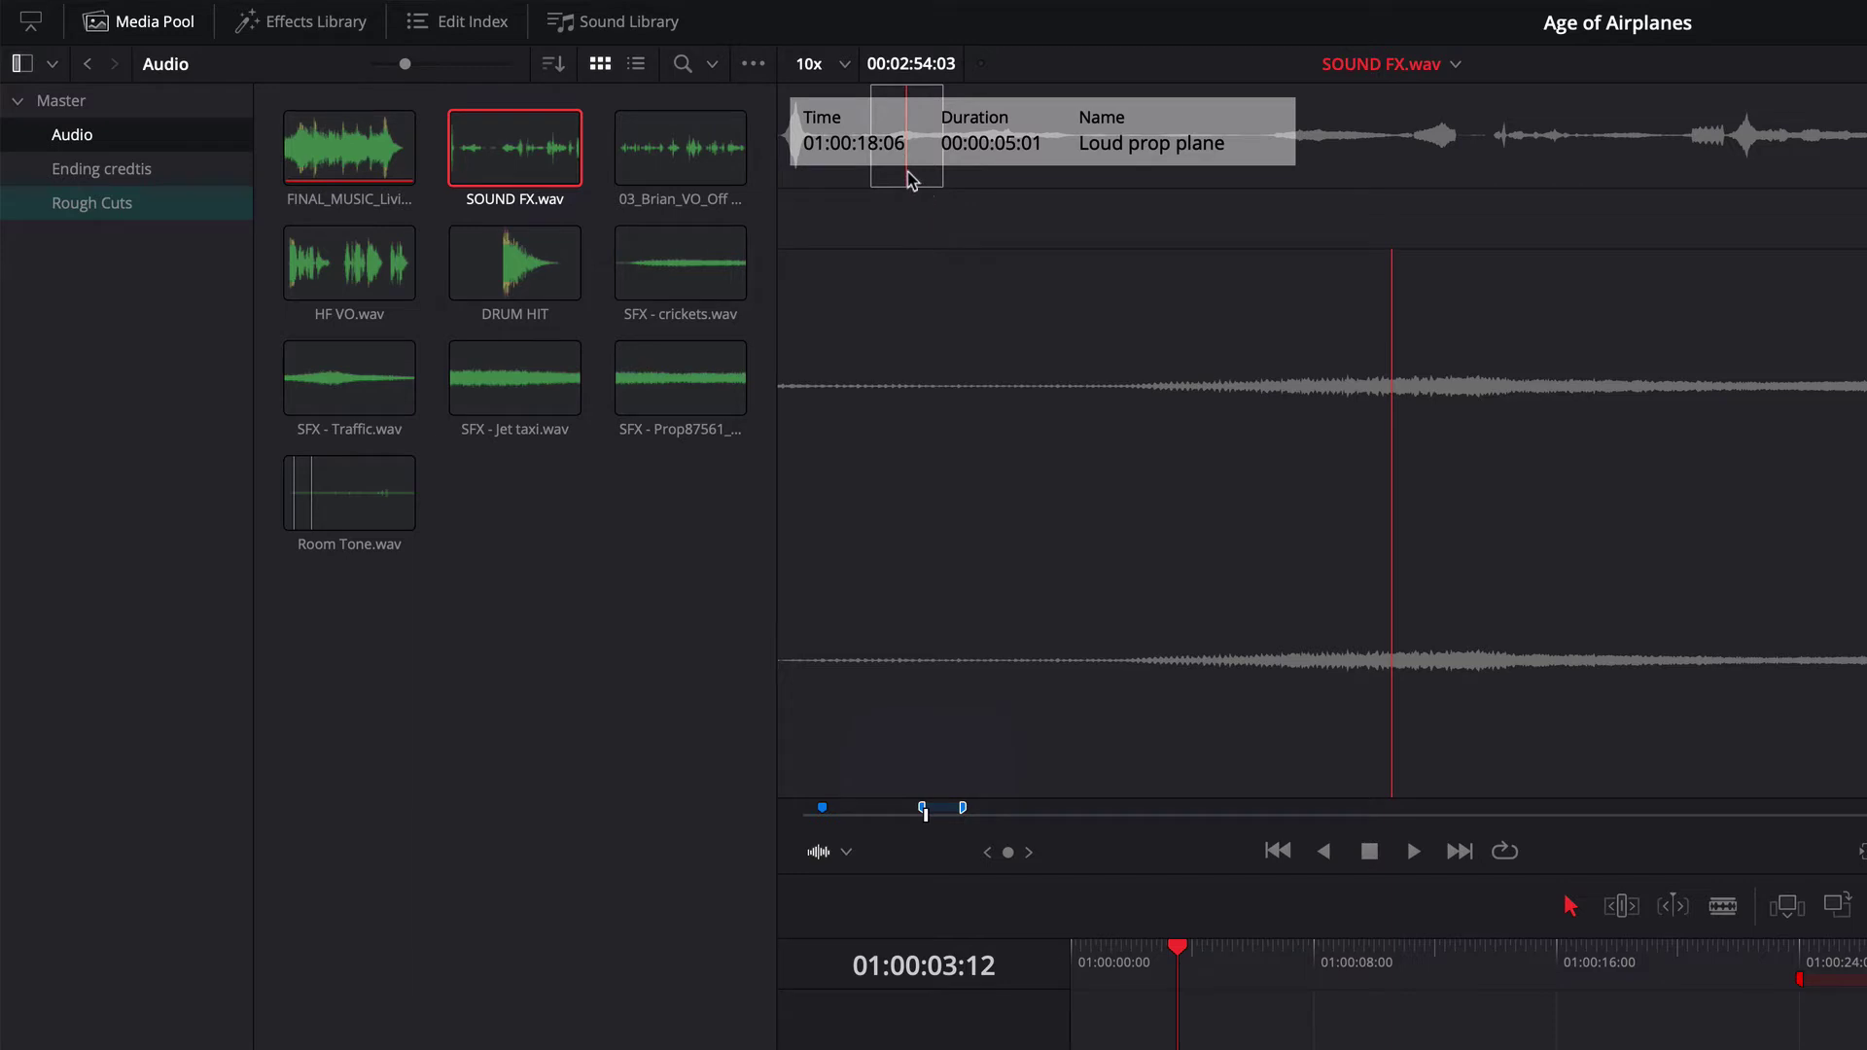
Mark In and Out around the sound at 01:01:30:23 in SOUND FX.wav and convert the range to a duration marker of 00:00:04:22.
{"action": "left_click_drag", "start_coordinate": [911, 180], "coordinate": [956, 177]}
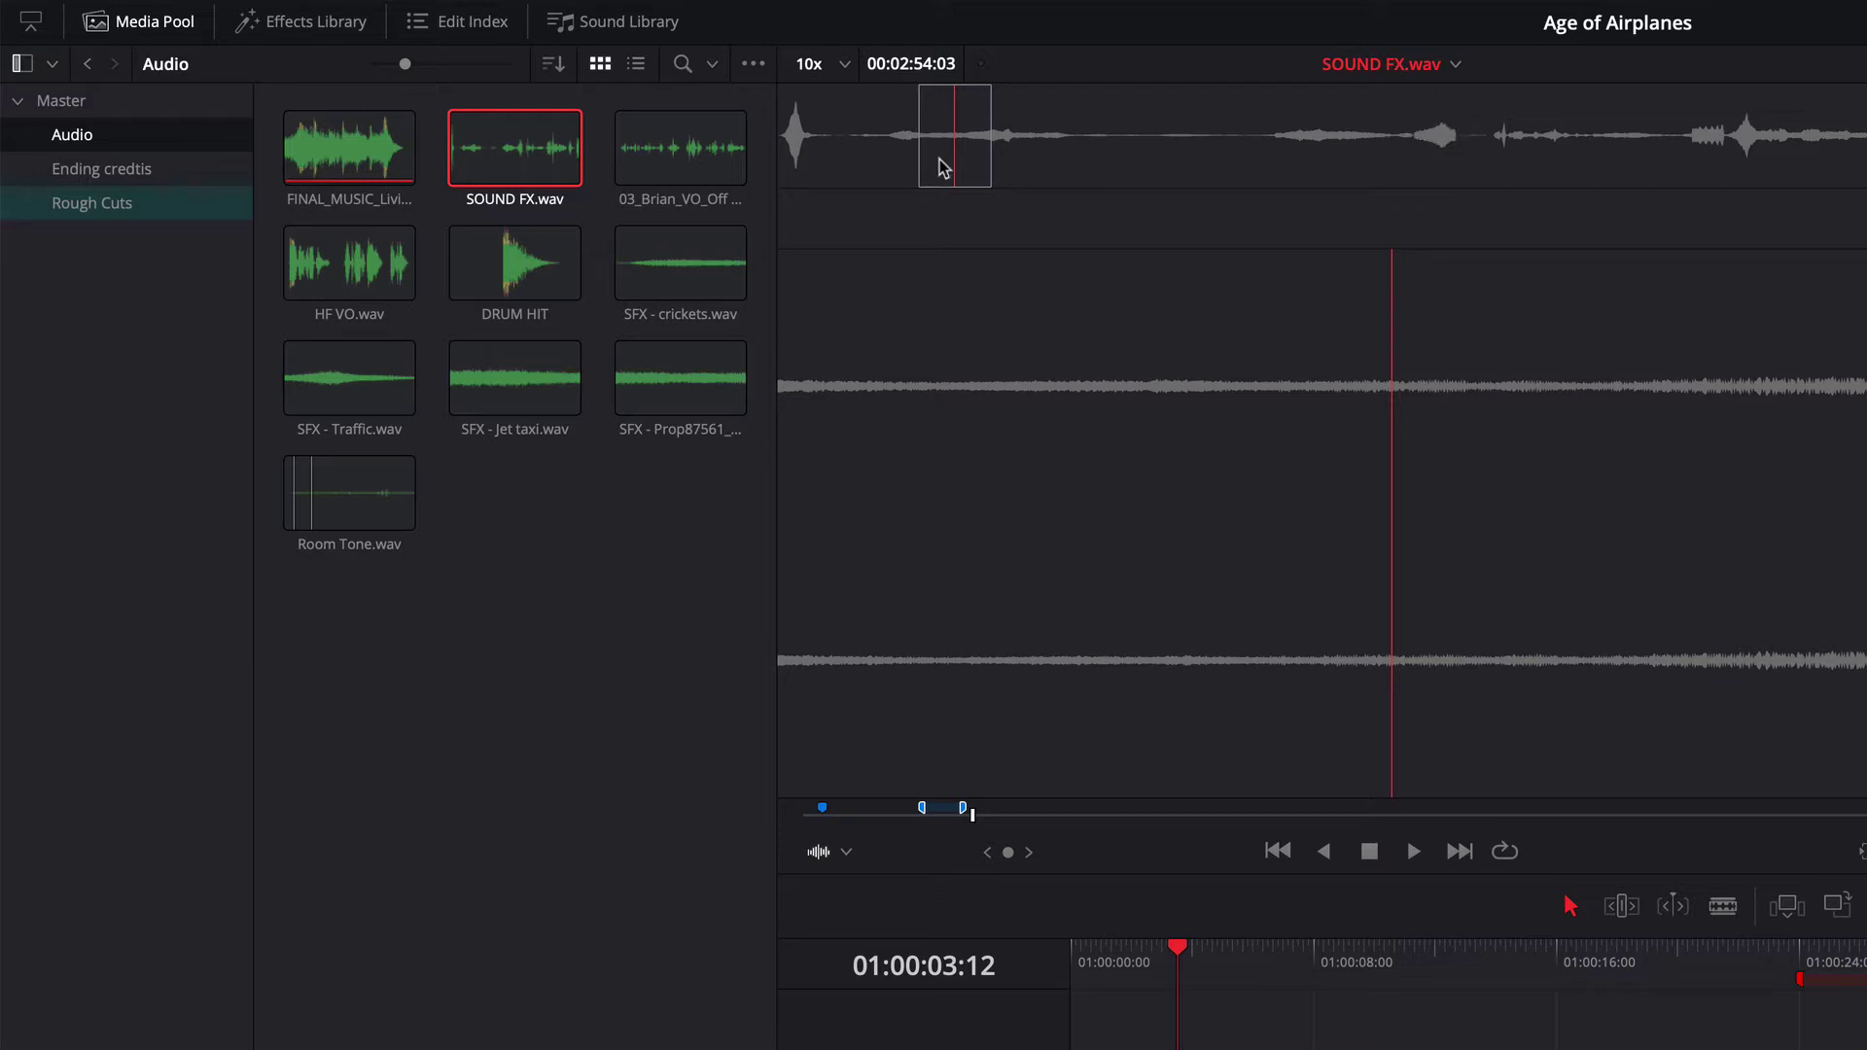
{"action": "left_click_drag", "start_coordinate": [953, 171], "coordinate": [1419, 187]}
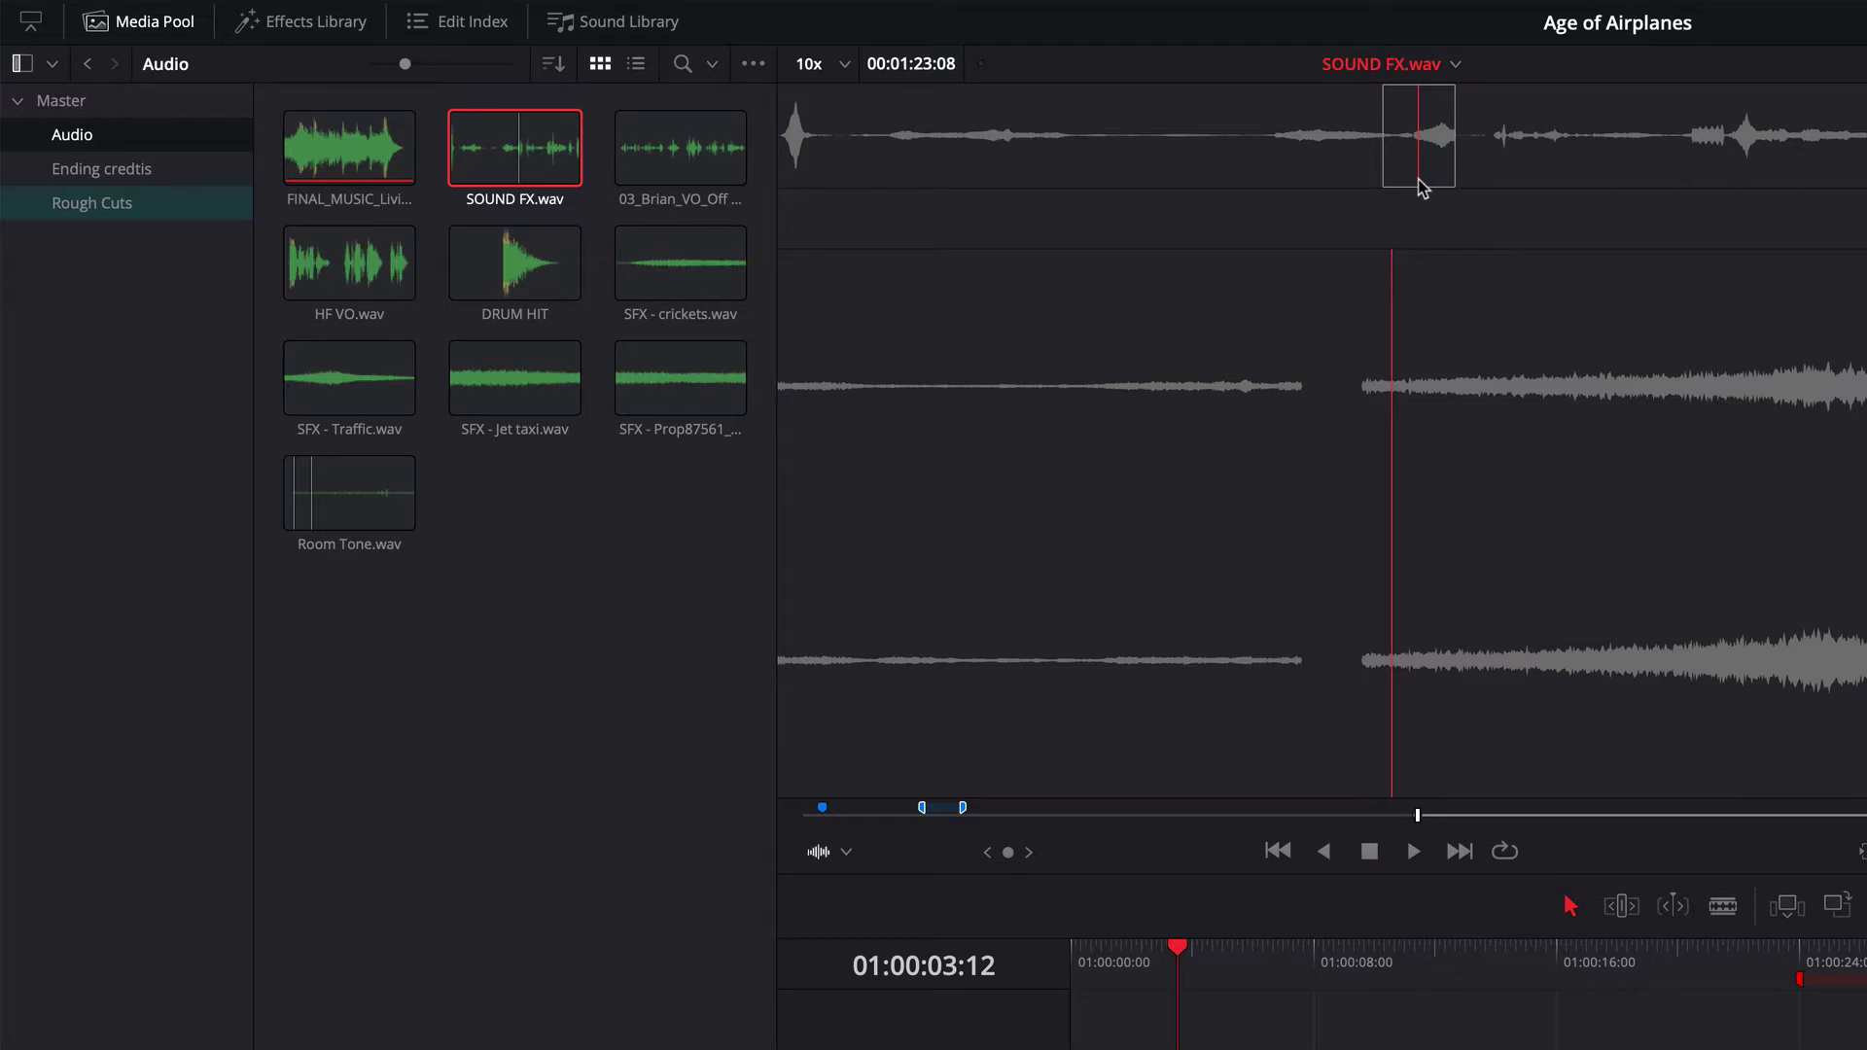
{"action": "left_click_drag", "start_coordinate": [1422, 186], "coordinate": [1454, 182]}
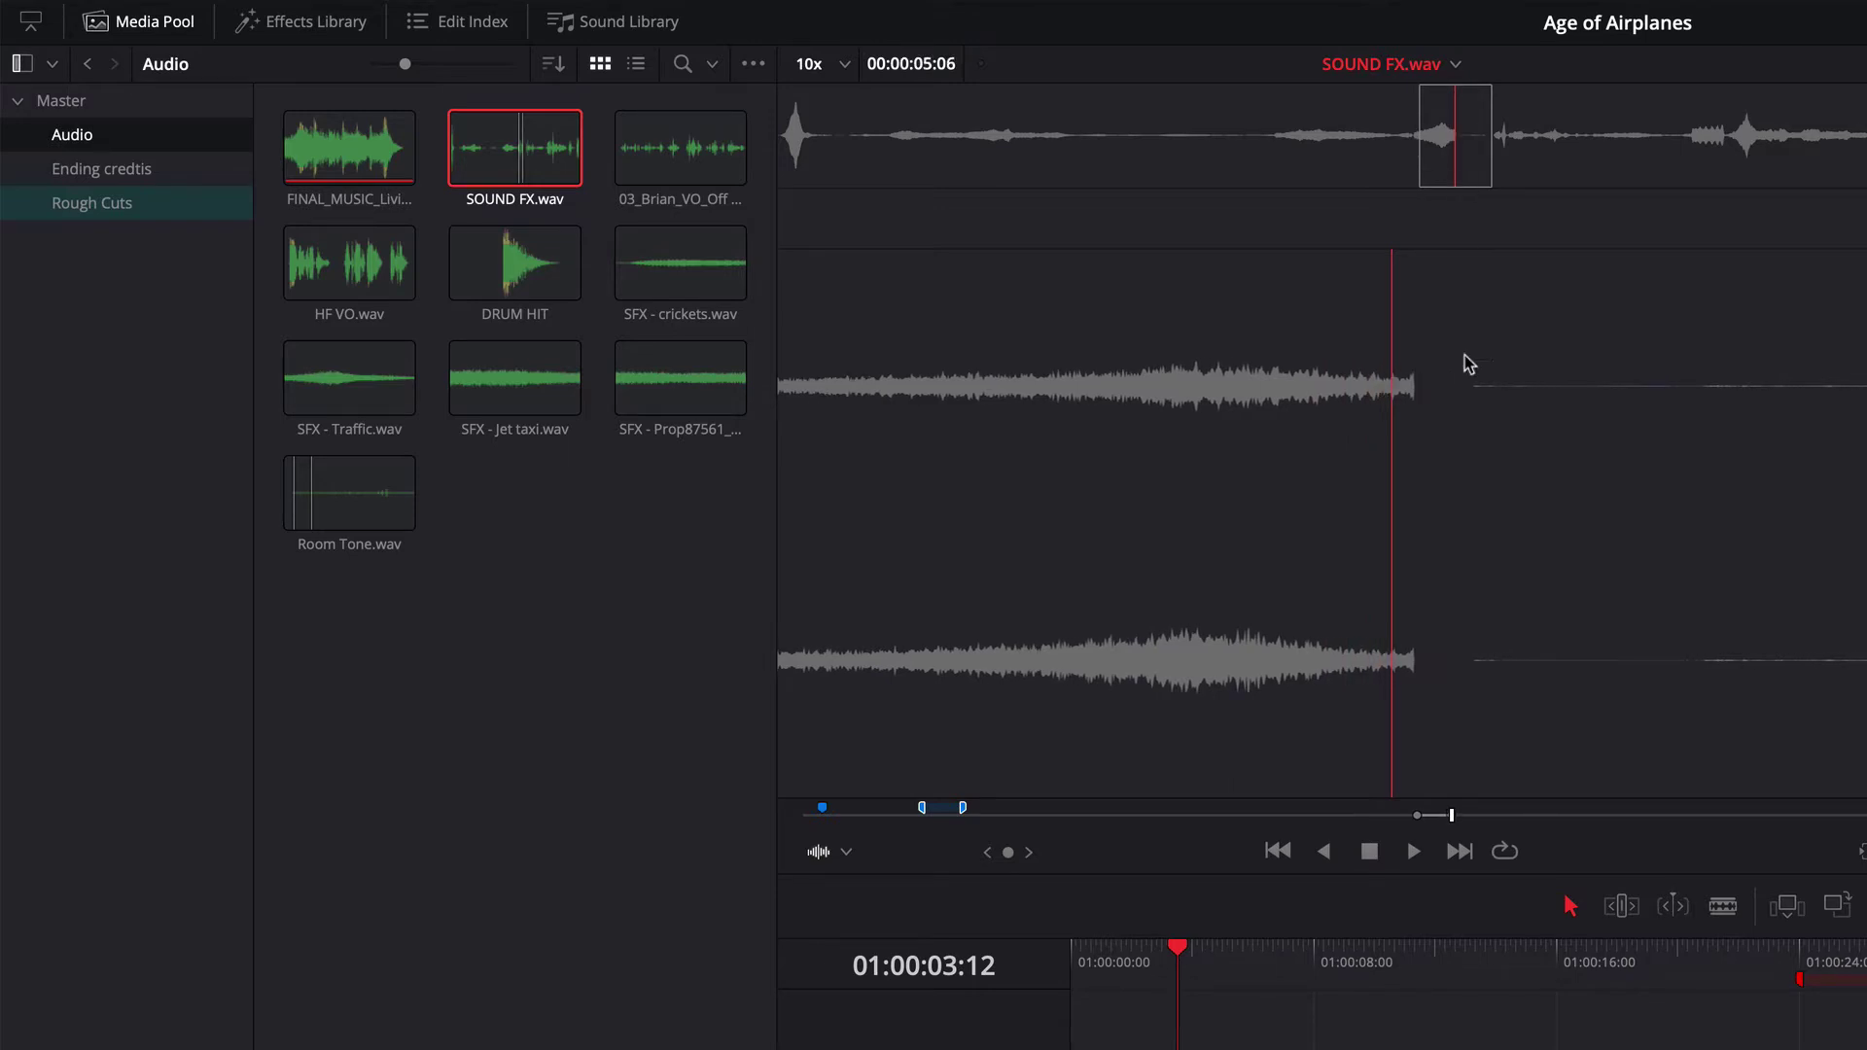
{"action": "right_click", "coordinate": [1436, 821]}
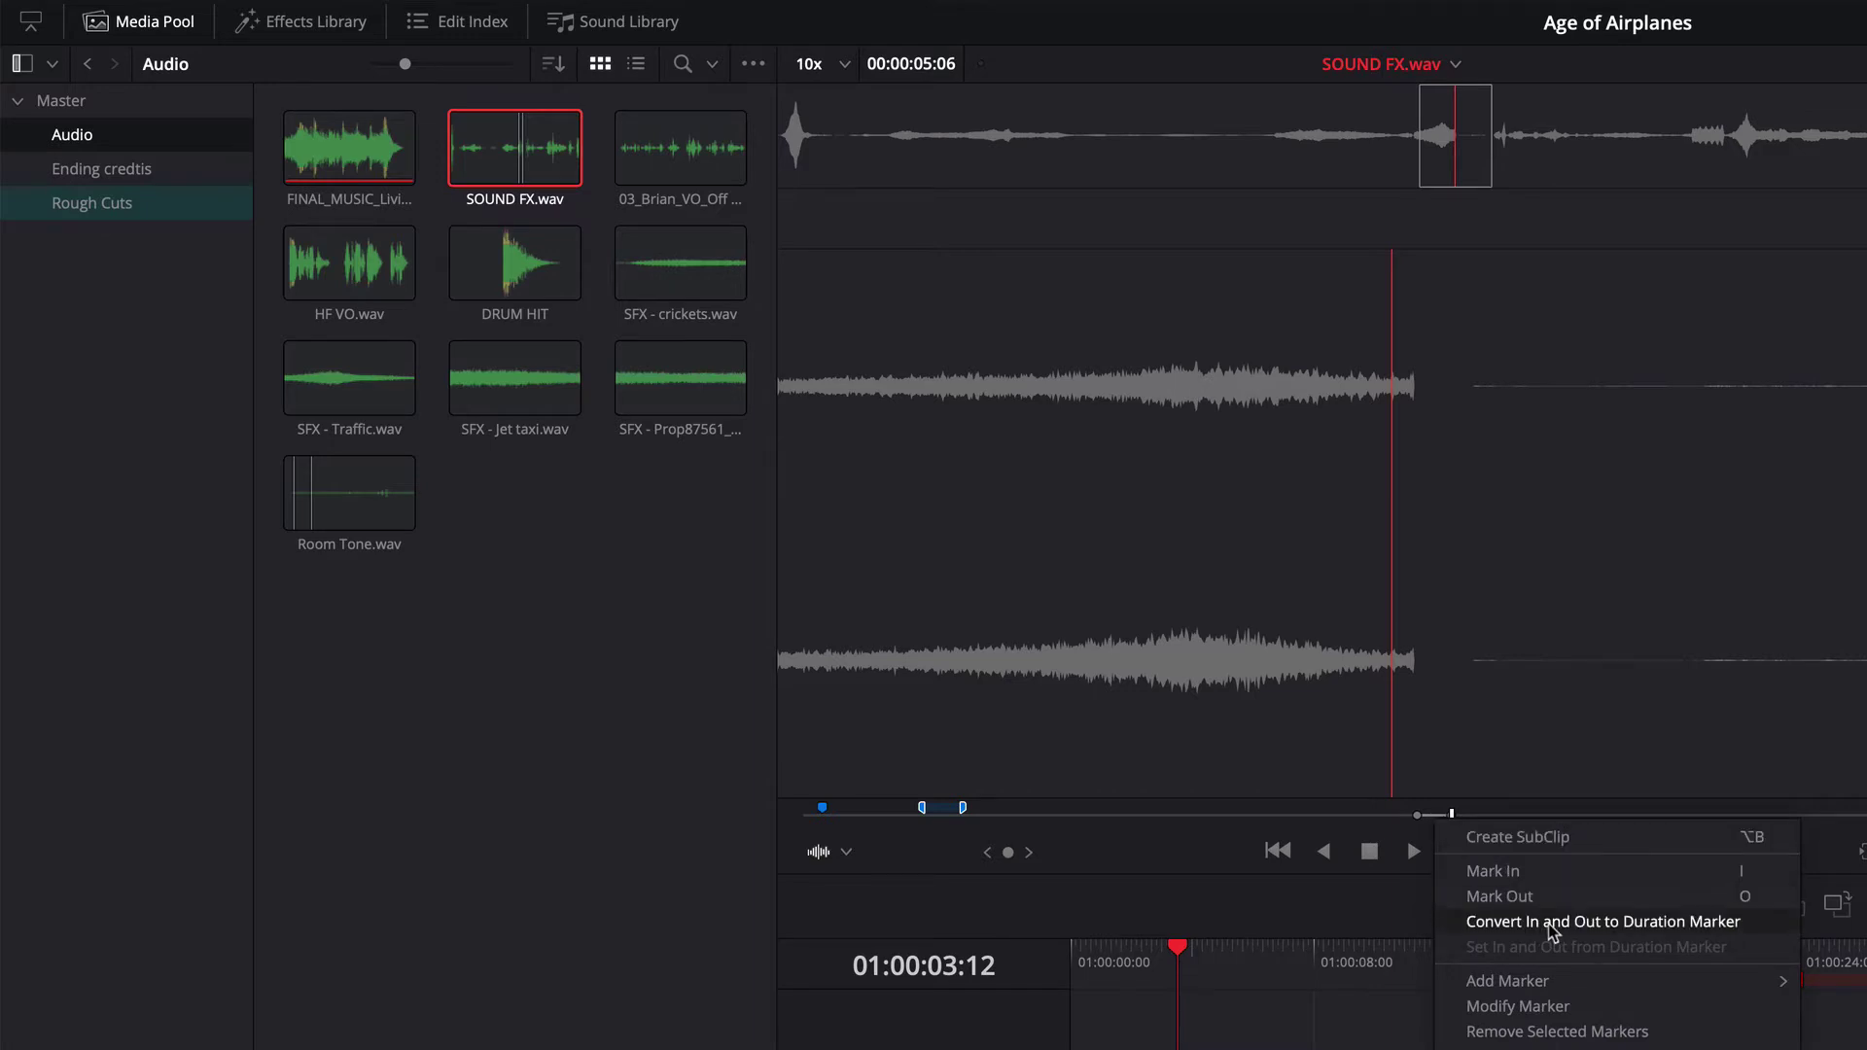
{"action": "left_click", "coordinate": [1636, 924]}
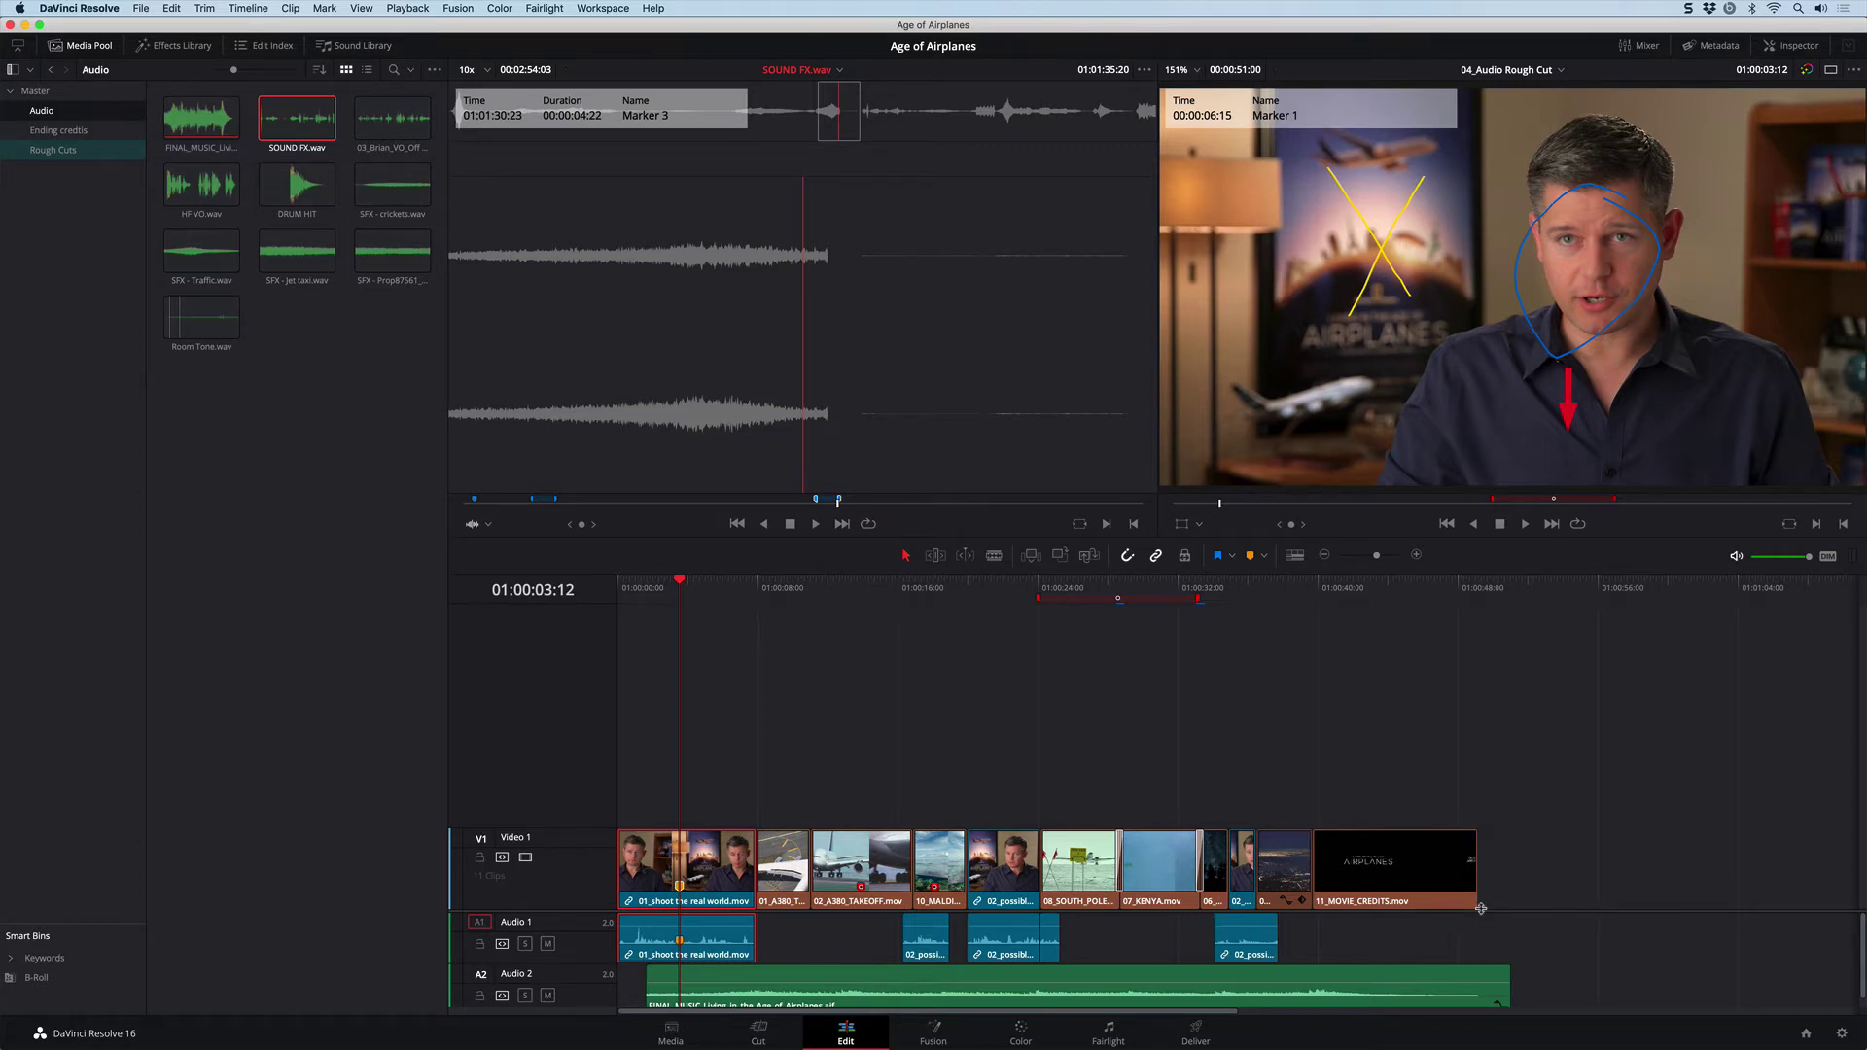
Raise the divider between the video and audio tracks to give audio more room, and set the video clips to Thumb view.
{"action": "left_click_drag", "start_coordinate": [1481, 909], "coordinate": [1478, 667]}
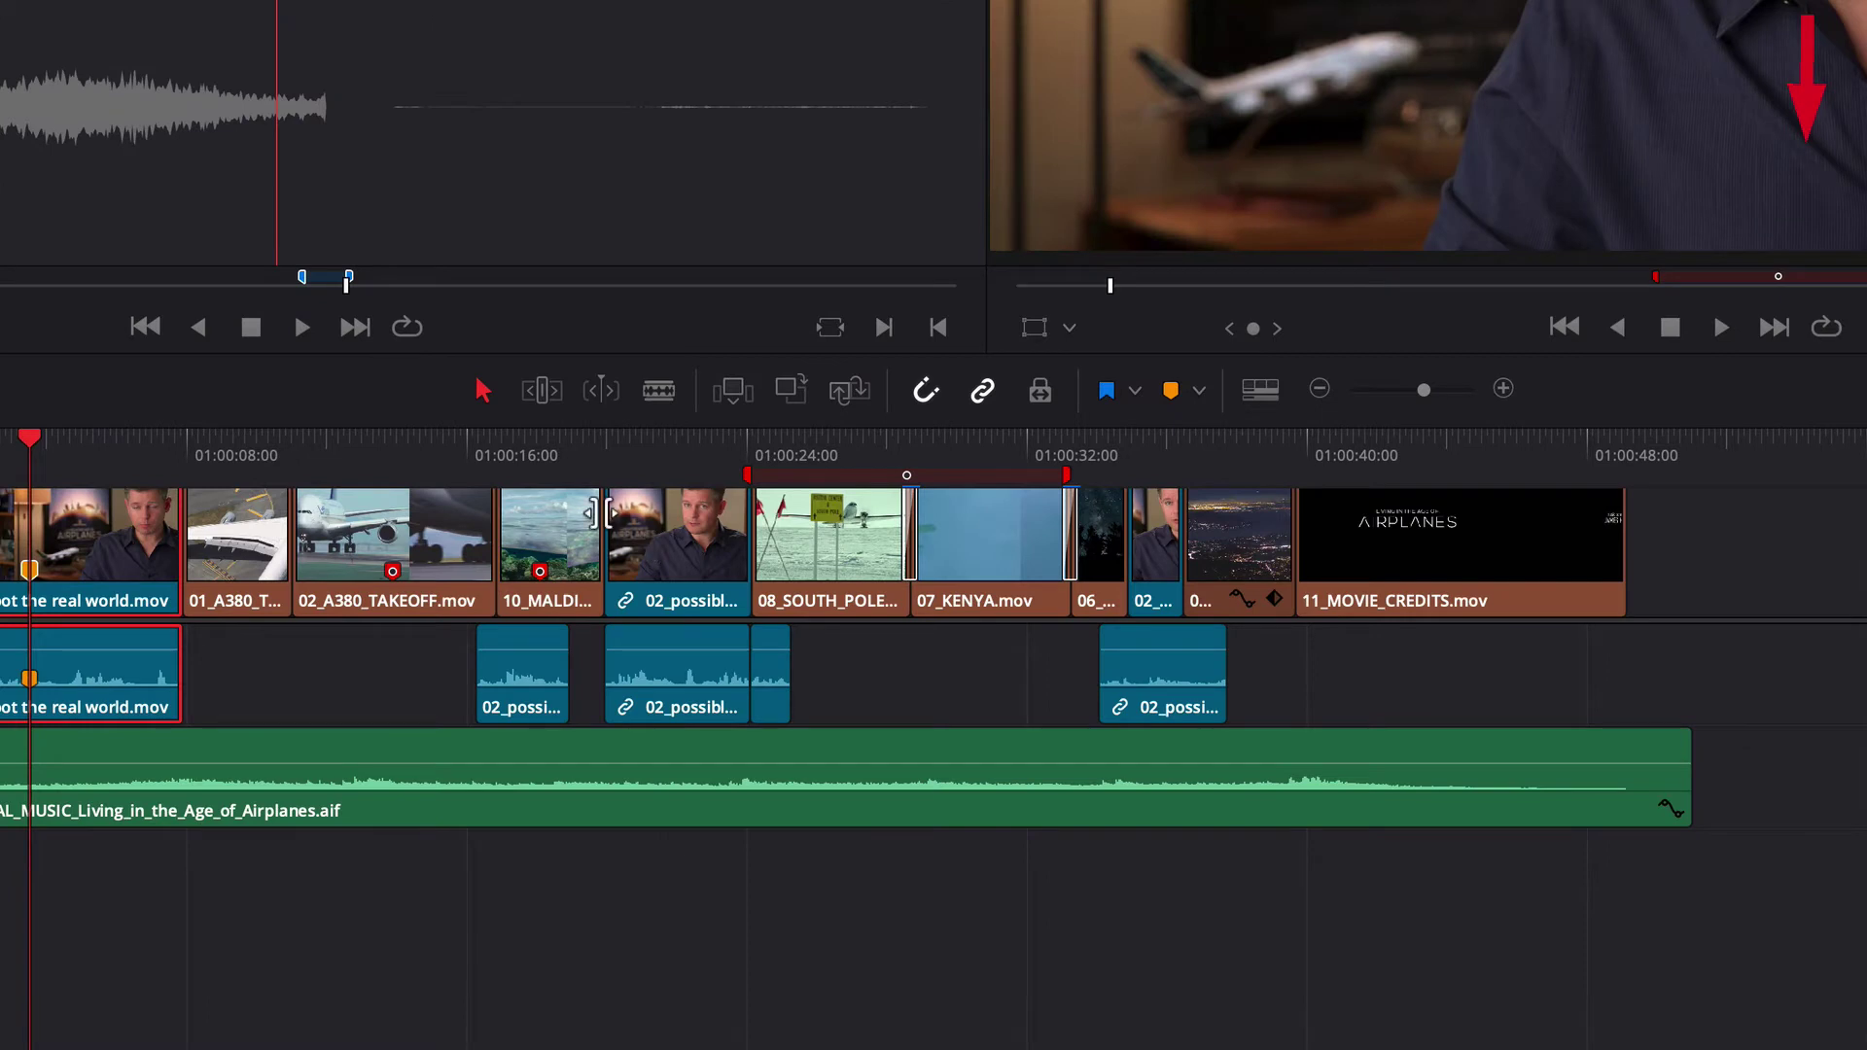
{"action": "left_click", "coordinate": [1260, 392]}
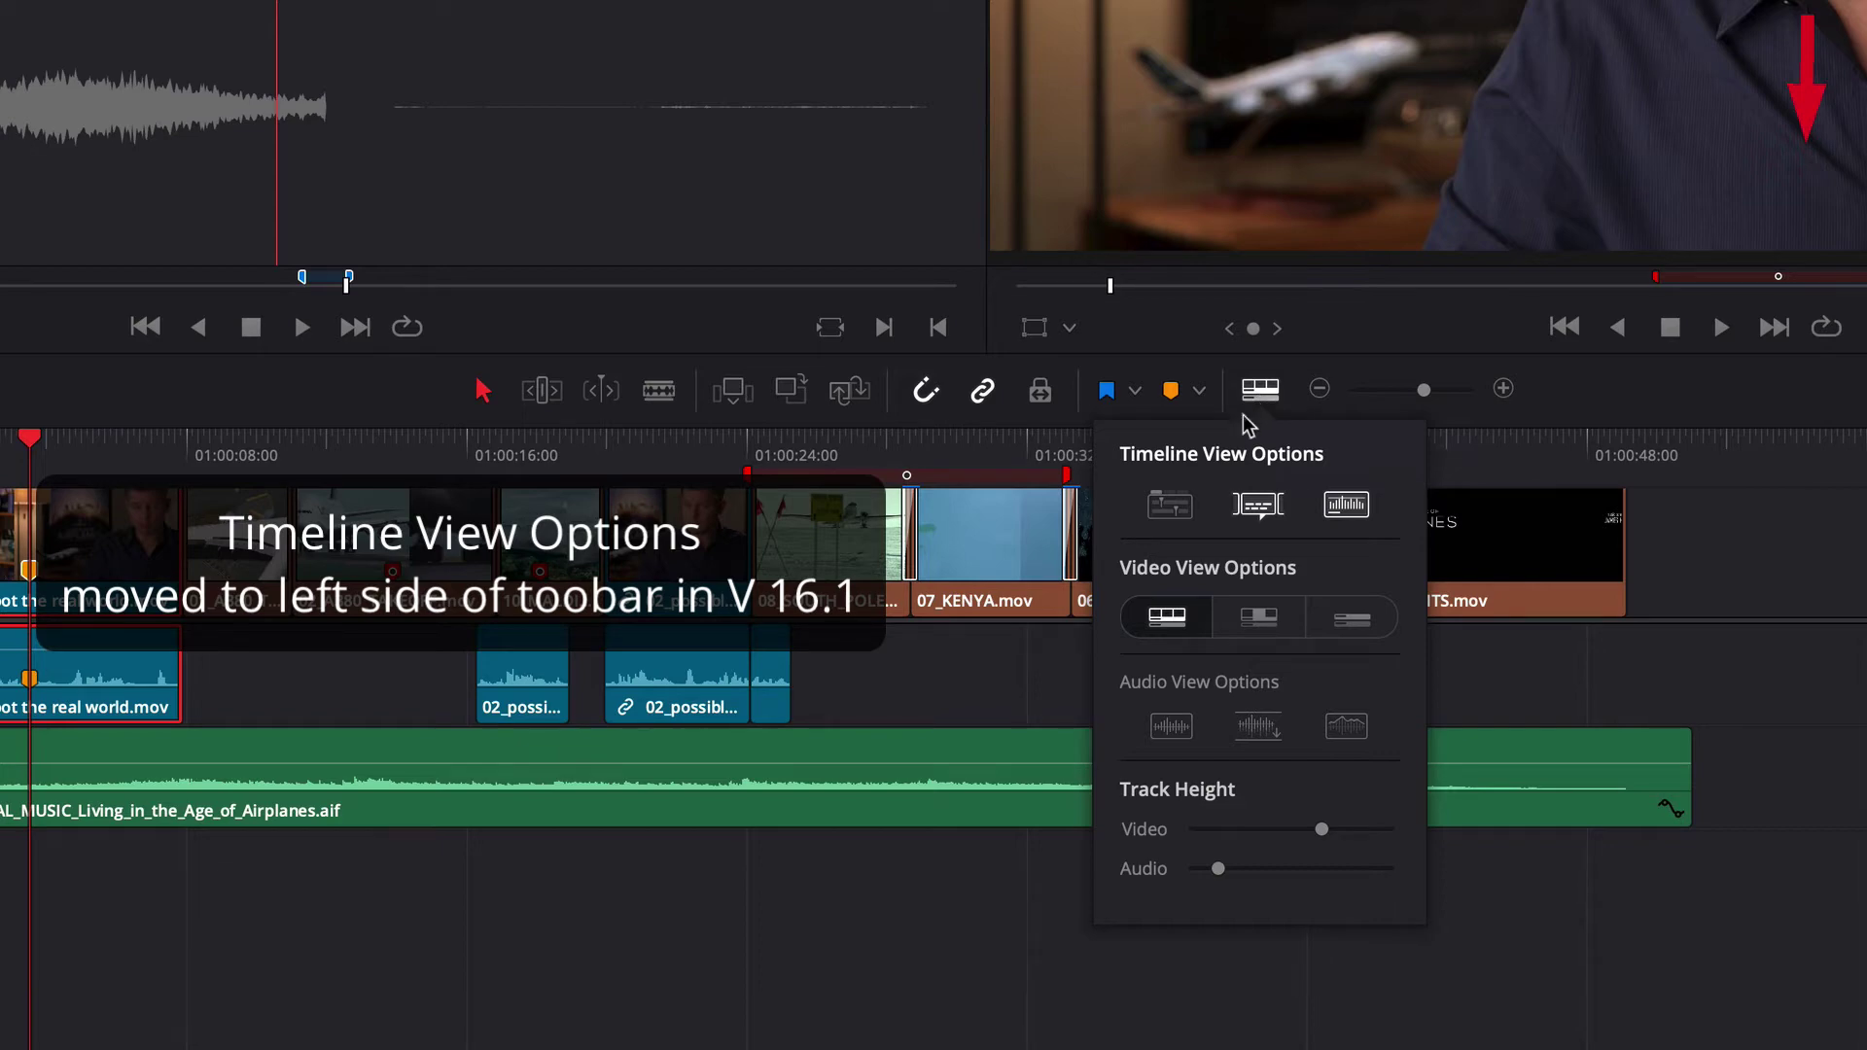
{"action": "left_click", "coordinate": [1257, 619]}
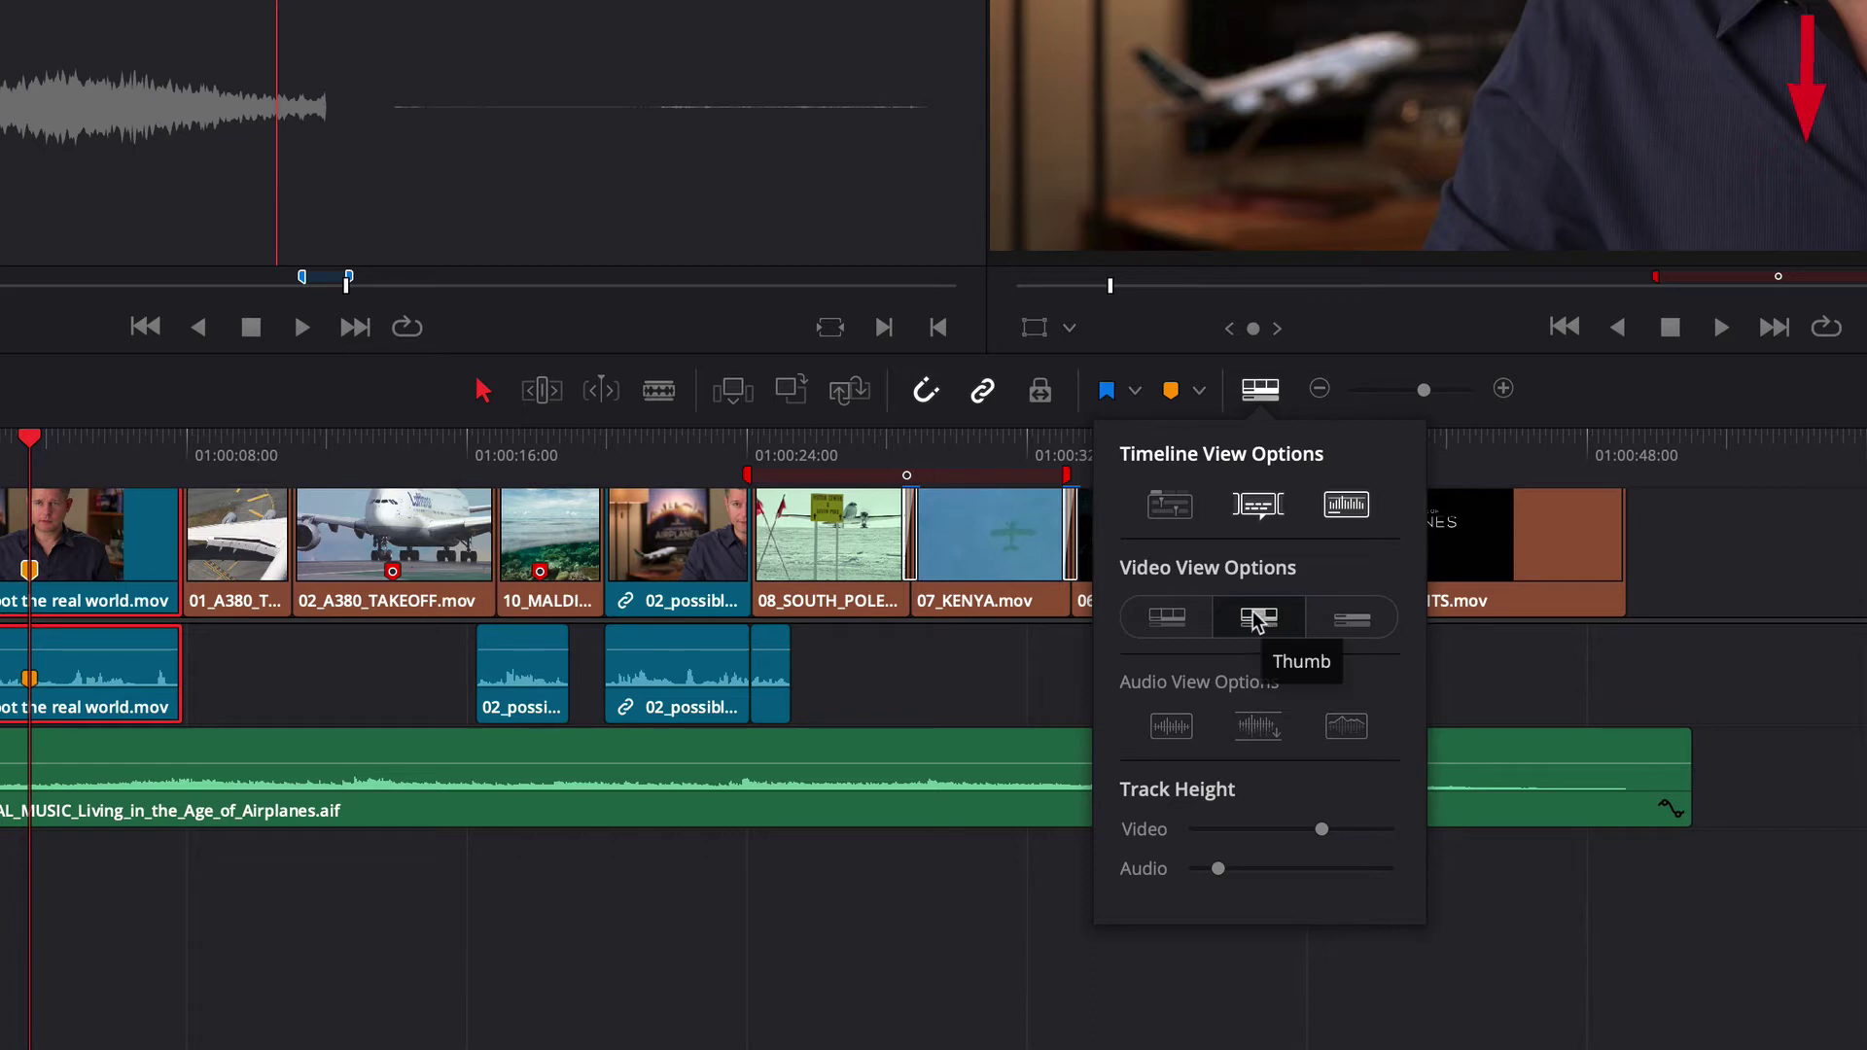
Switch the video clips to the simple name-only view and raise the audio track height to its maximum.
{"action": "left_click", "coordinate": [1168, 618]}
{"action": "left_click", "coordinate": [1362, 621]}
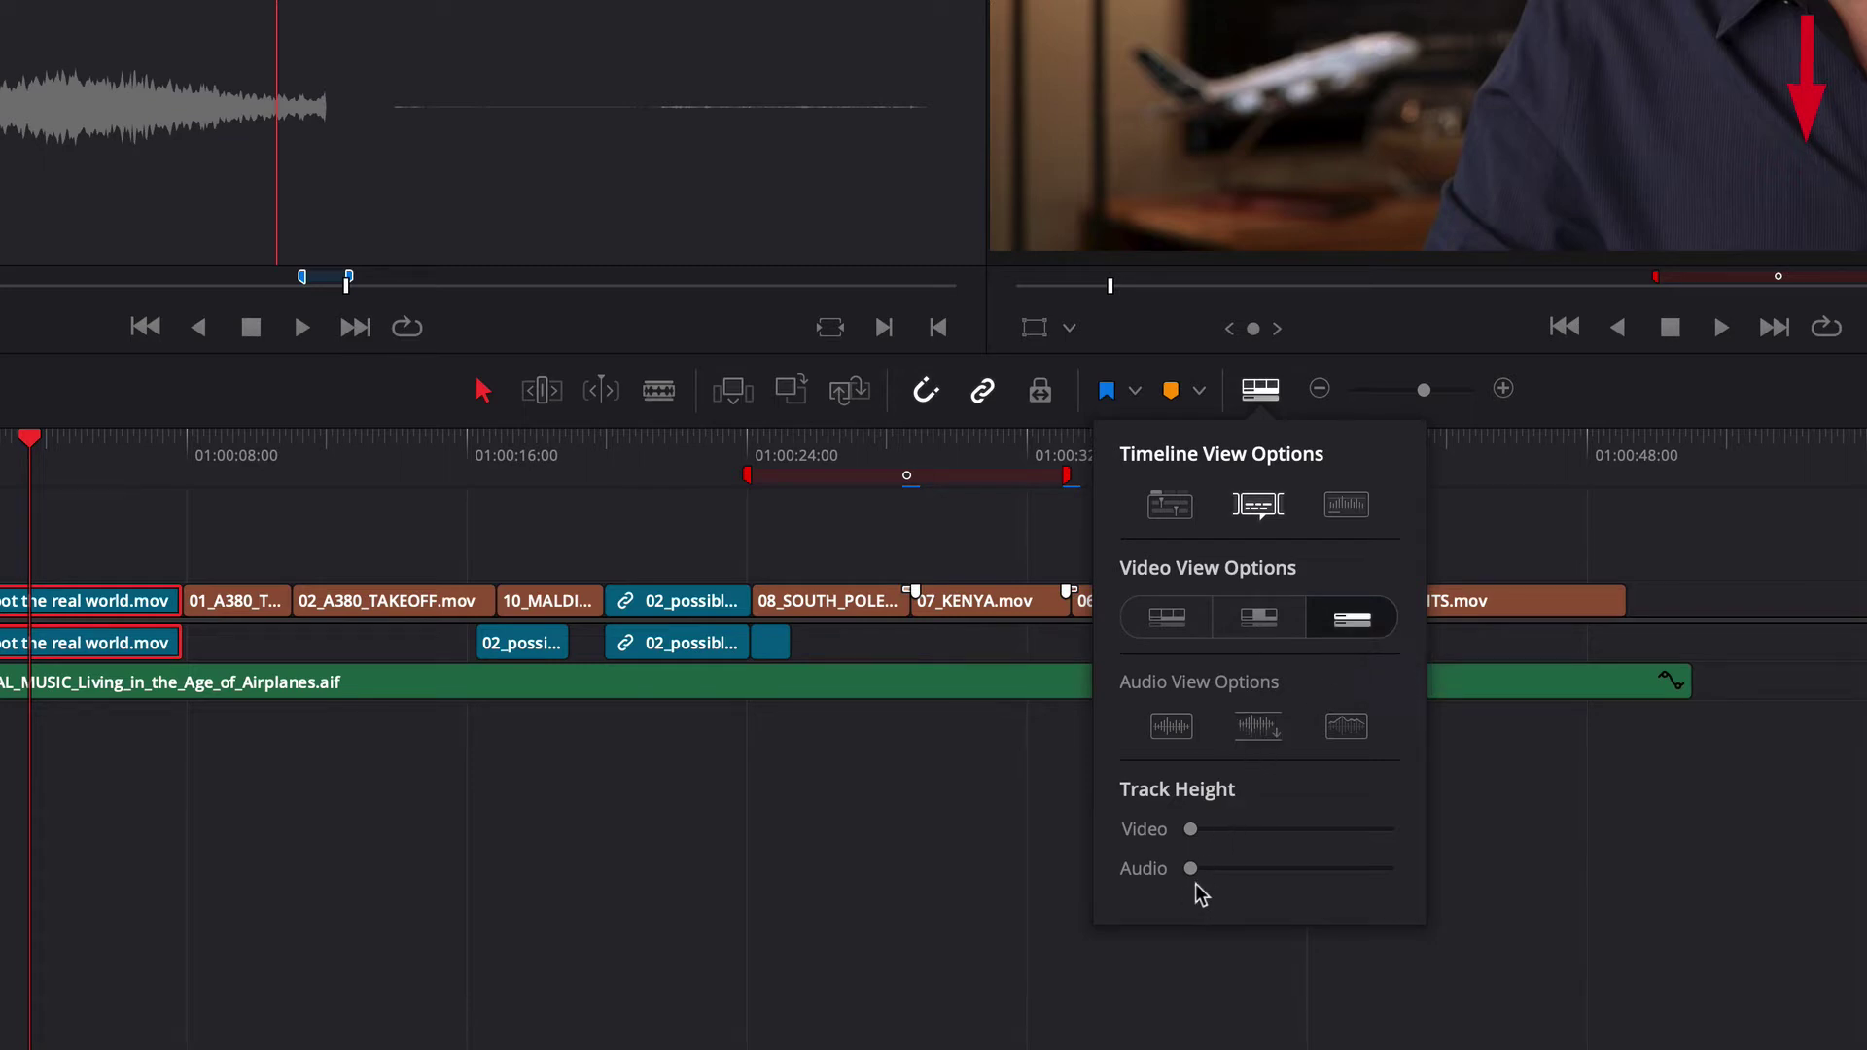
{"action": "left_click_drag", "start_coordinate": [1190, 869], "coordinate": [1435, 911]}
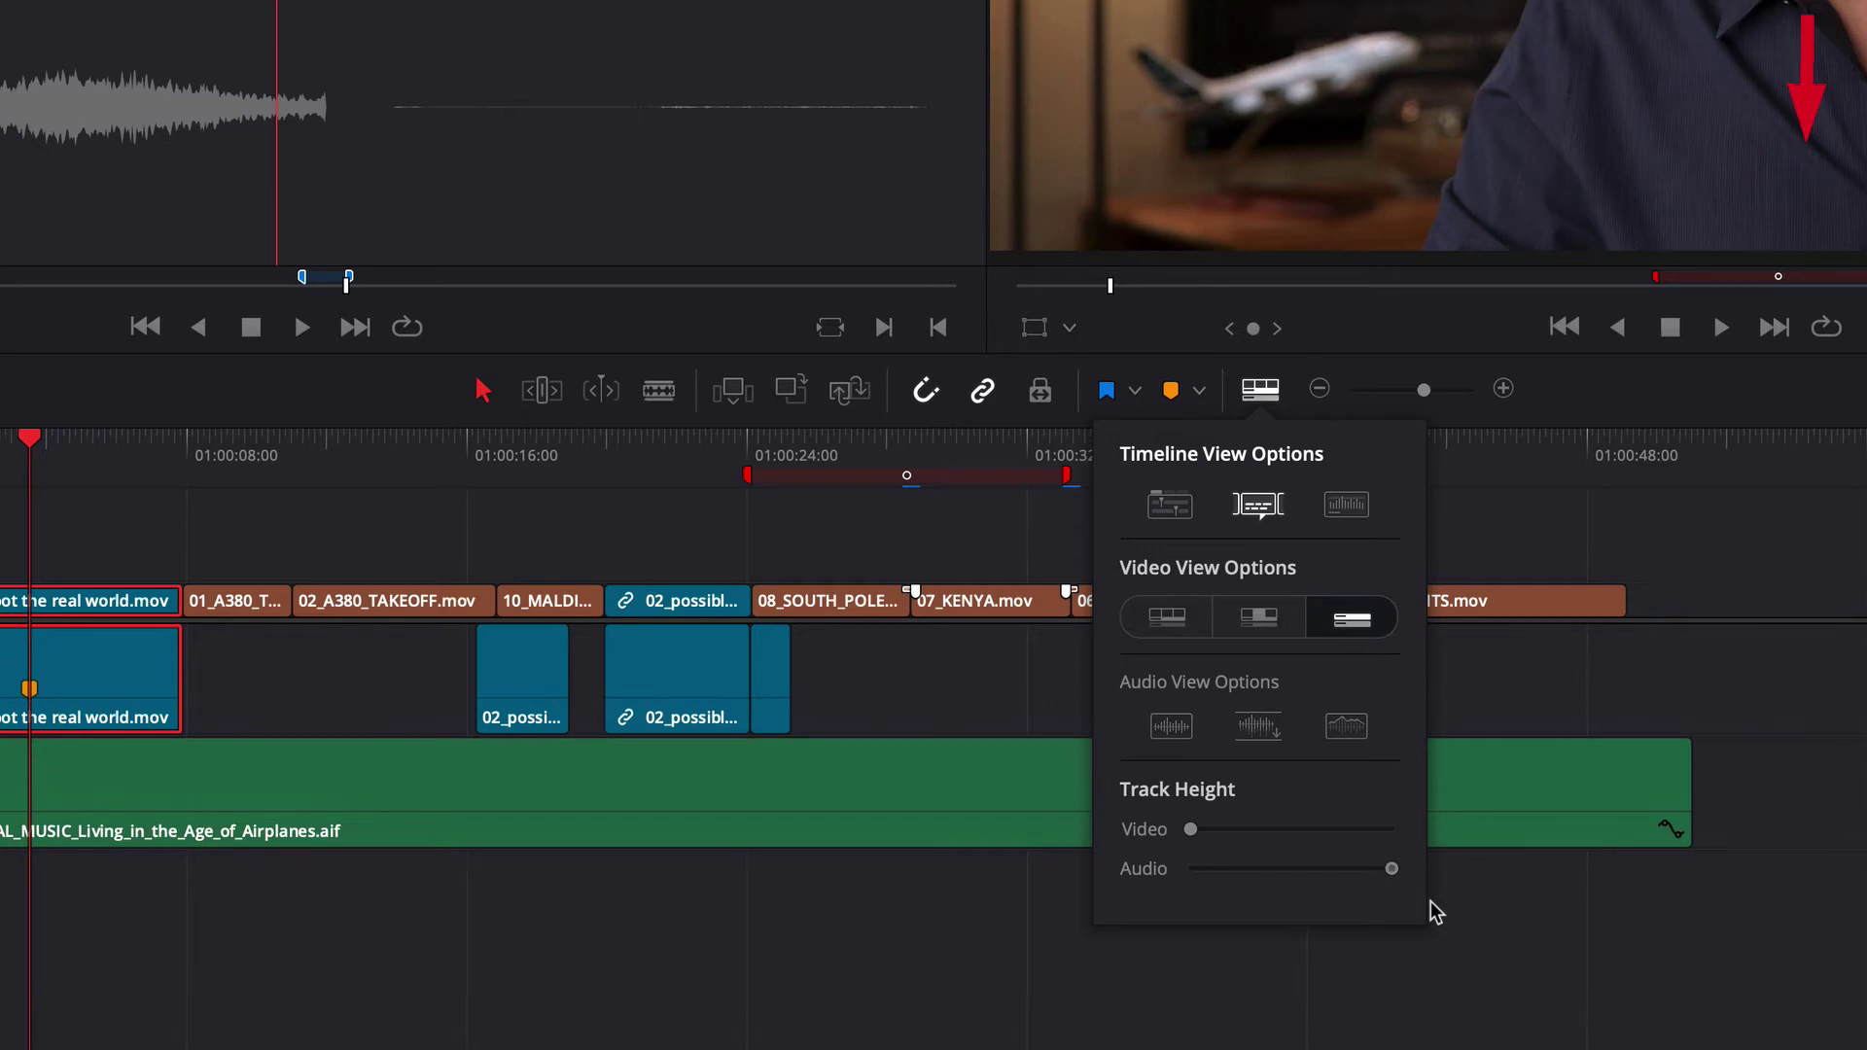
Turn on Audio Waveforms for the timeline and raise the video track height to its maximum.
{"action": "left_click", "coordinate": [1349, 613]}
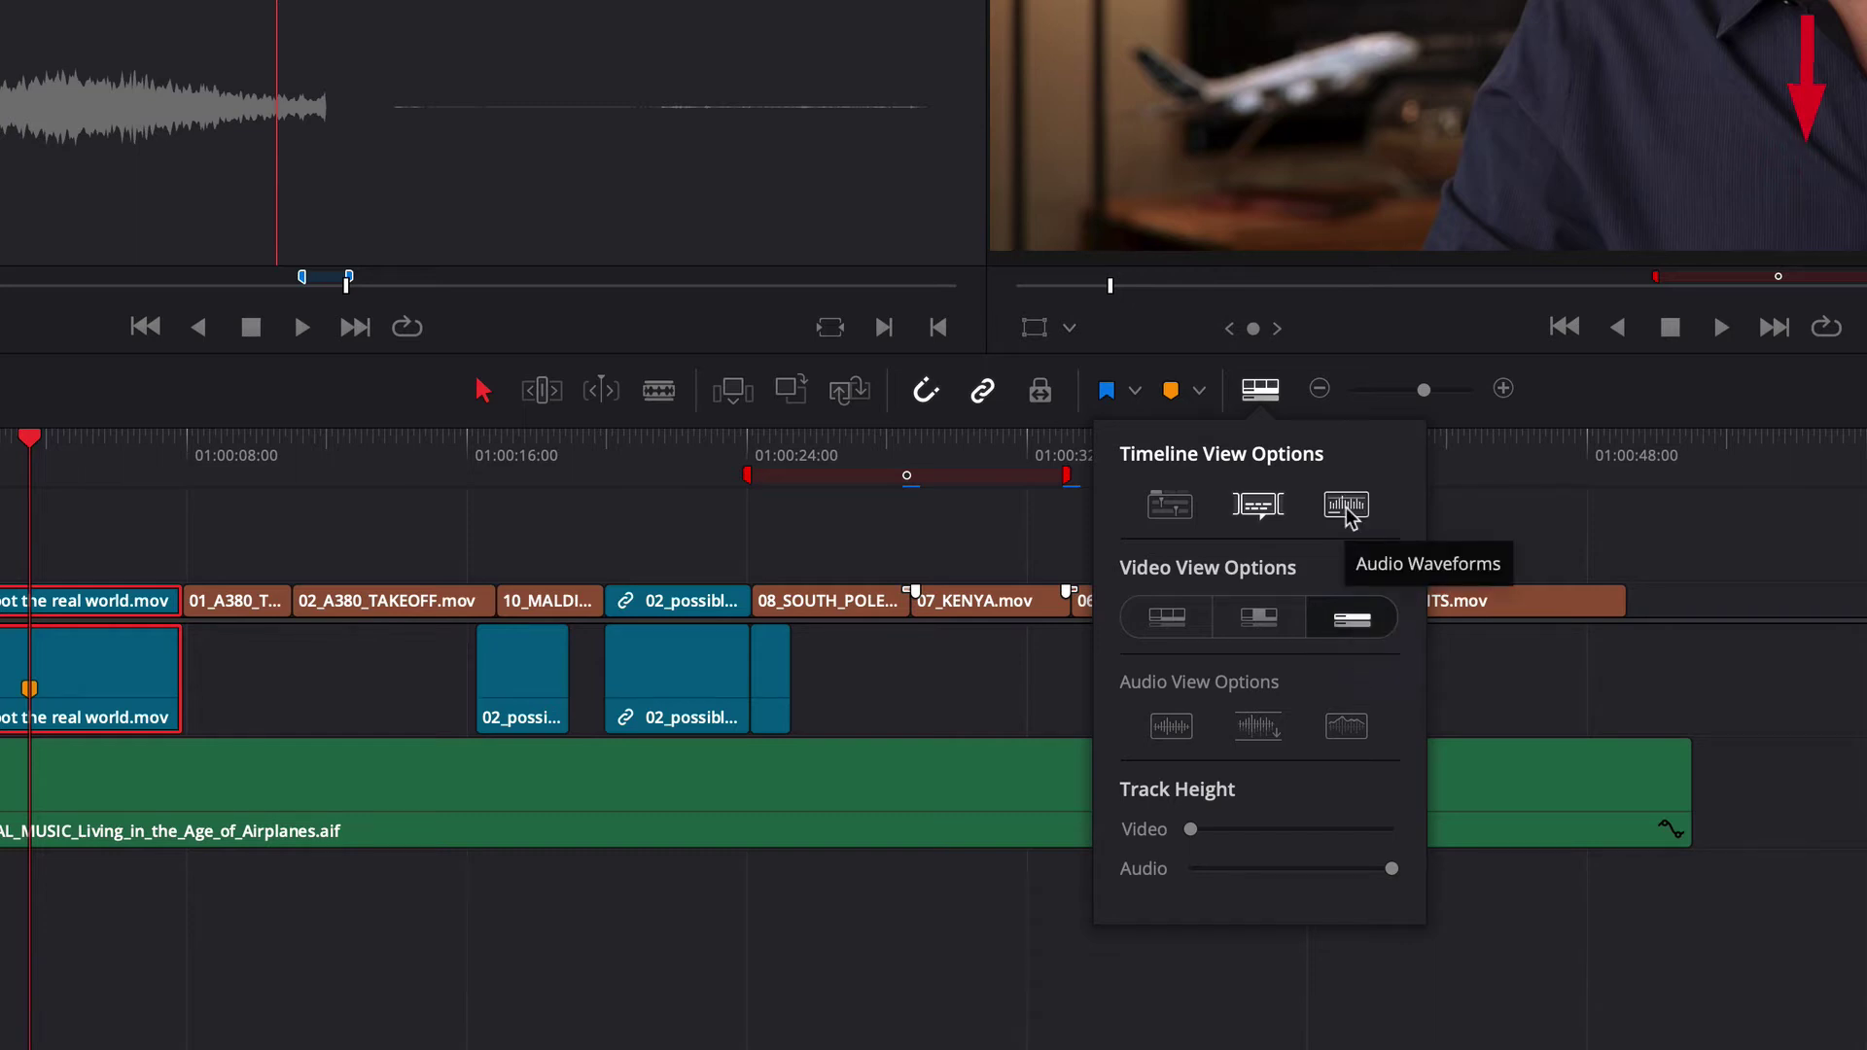
{"action": "left_click", "coordinate": [1348, 508]}
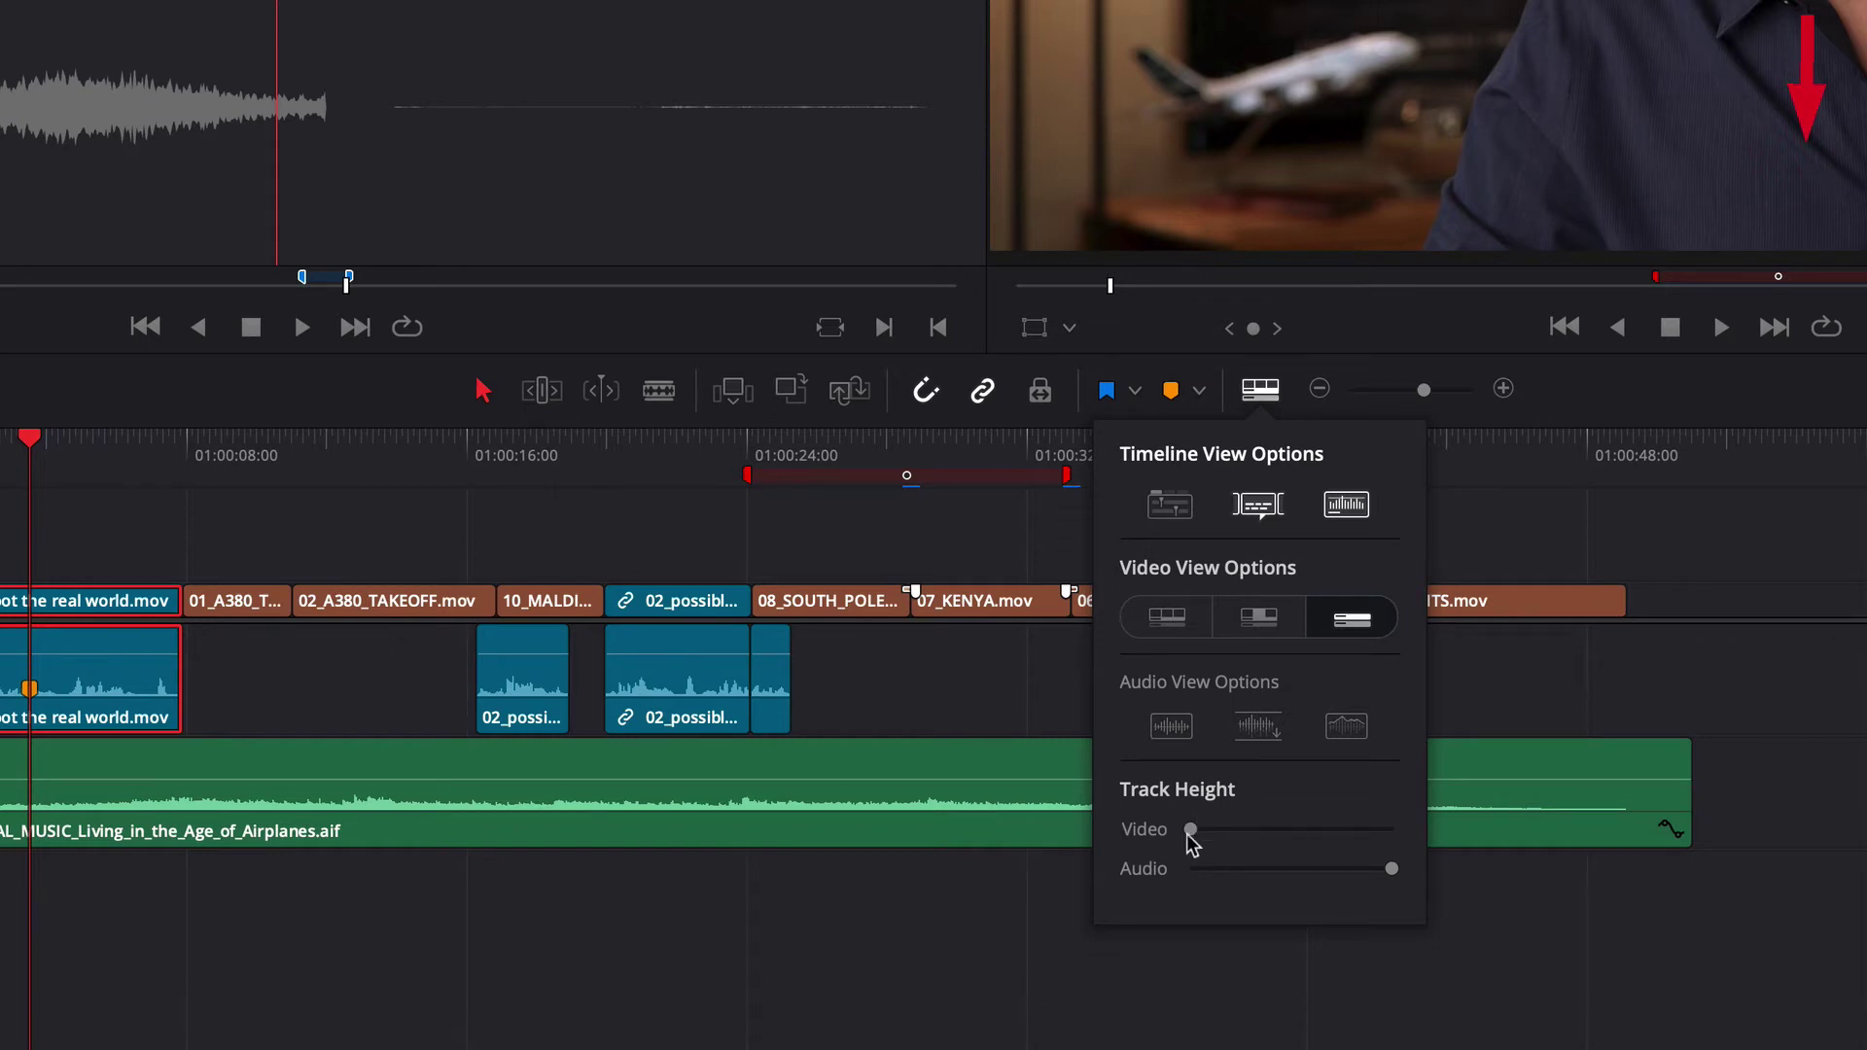
{"action": "left_click_drag", "start_coordinate": [1190, 836], "coordinate": [1398, 828]}
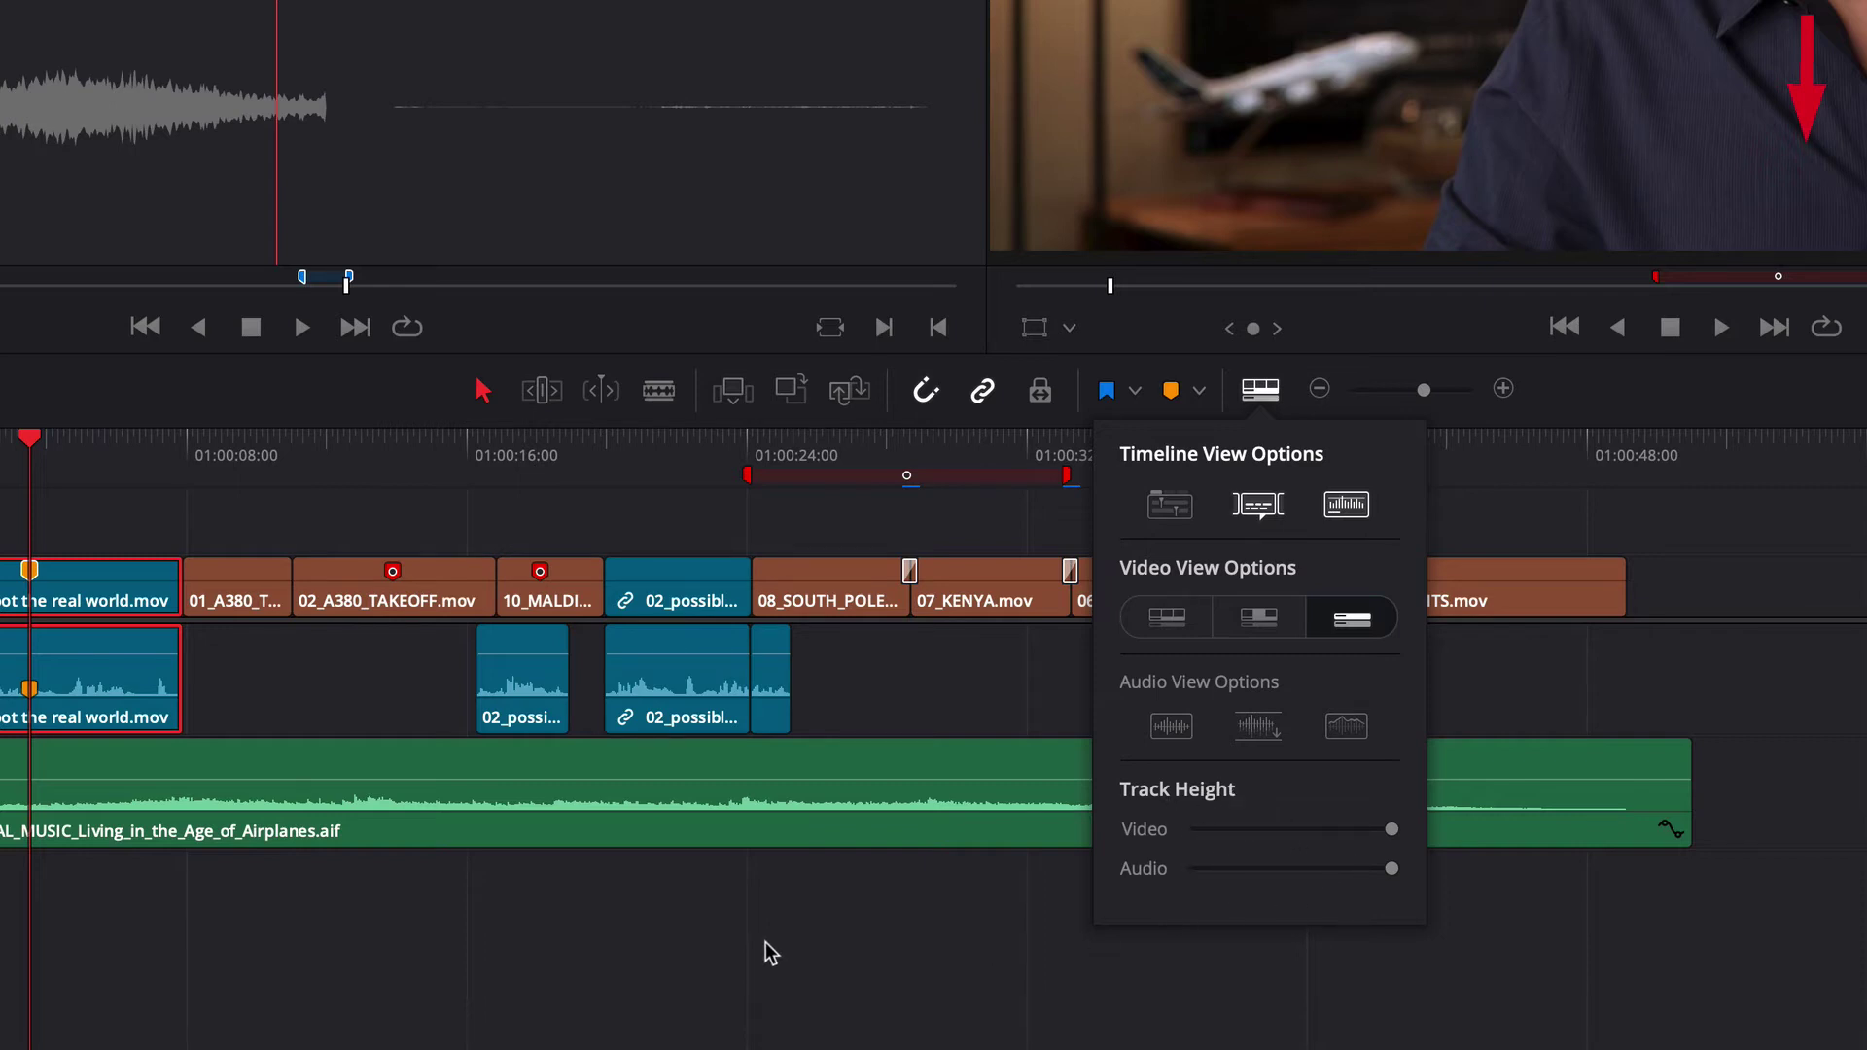
{"action": "left_click", "coordinate": [1264, 398]}
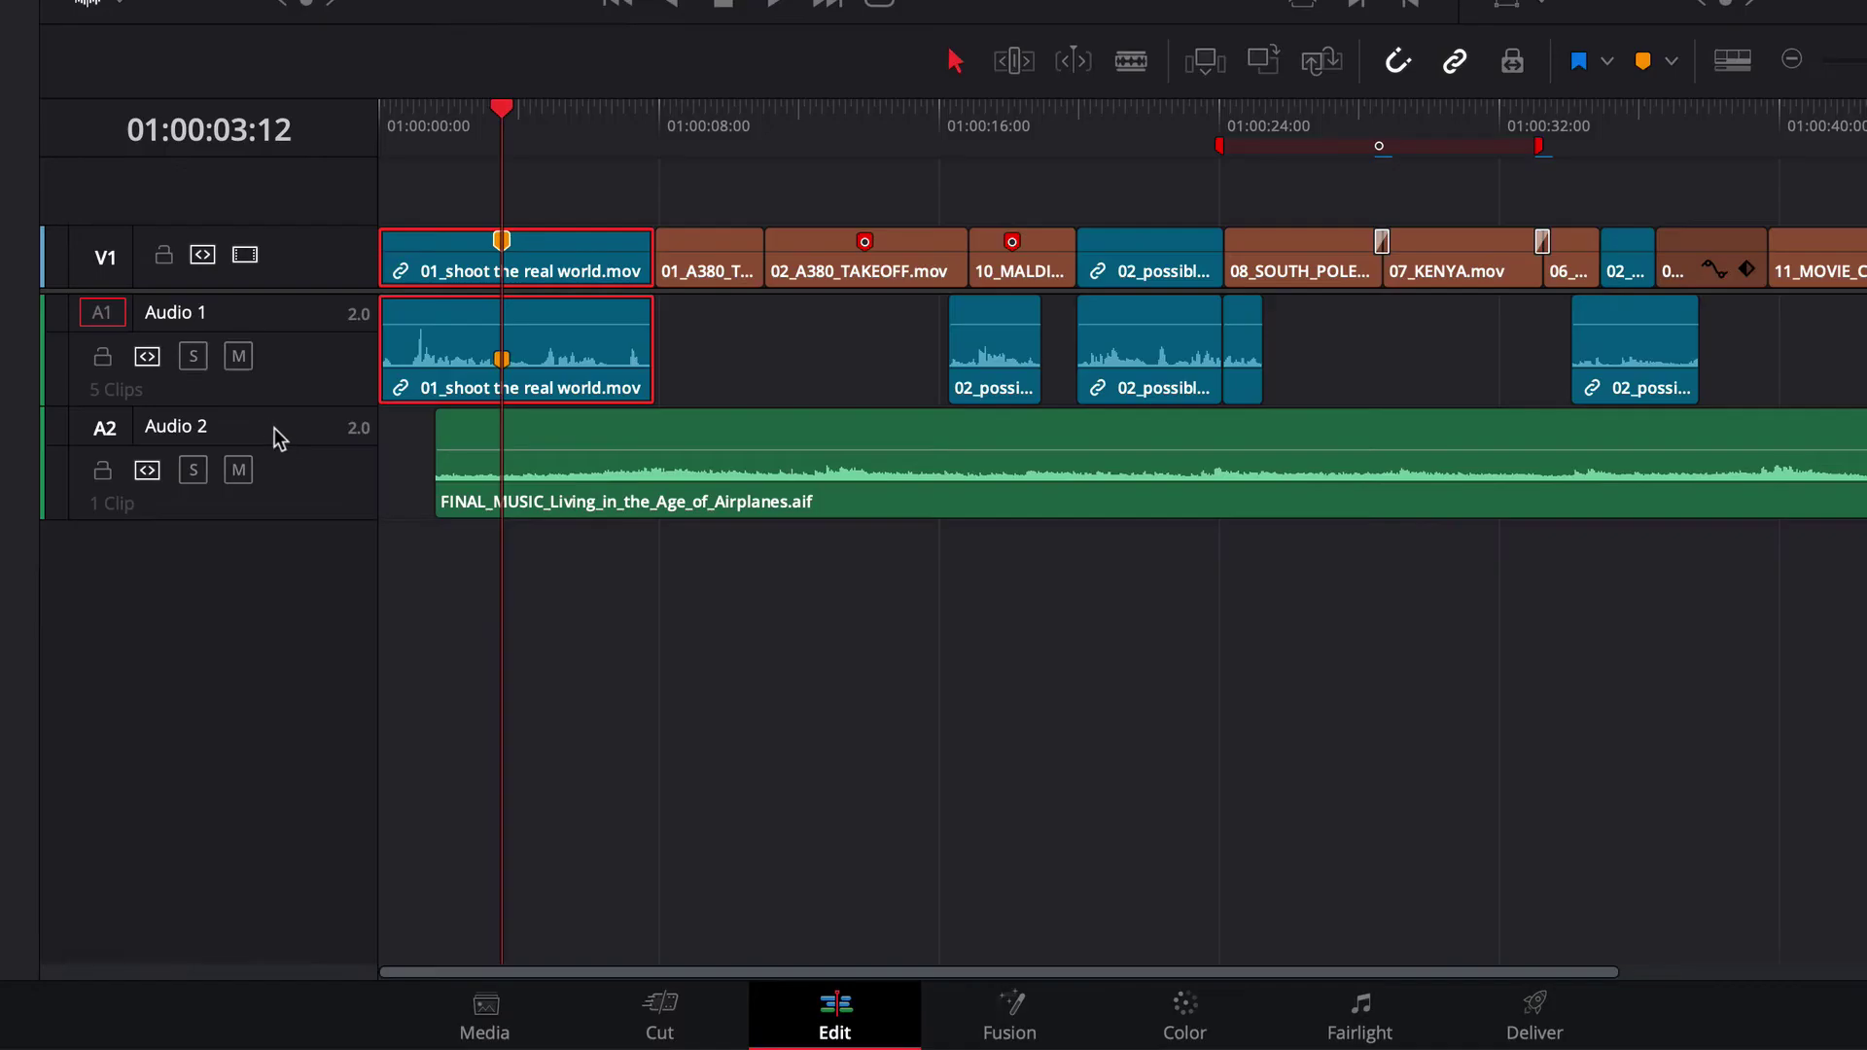
Add a stereo audio track below Audio 2 and patch the A1 source destination to Audio 3.
{"action": "right_click", "coordinate": [273, 434]}
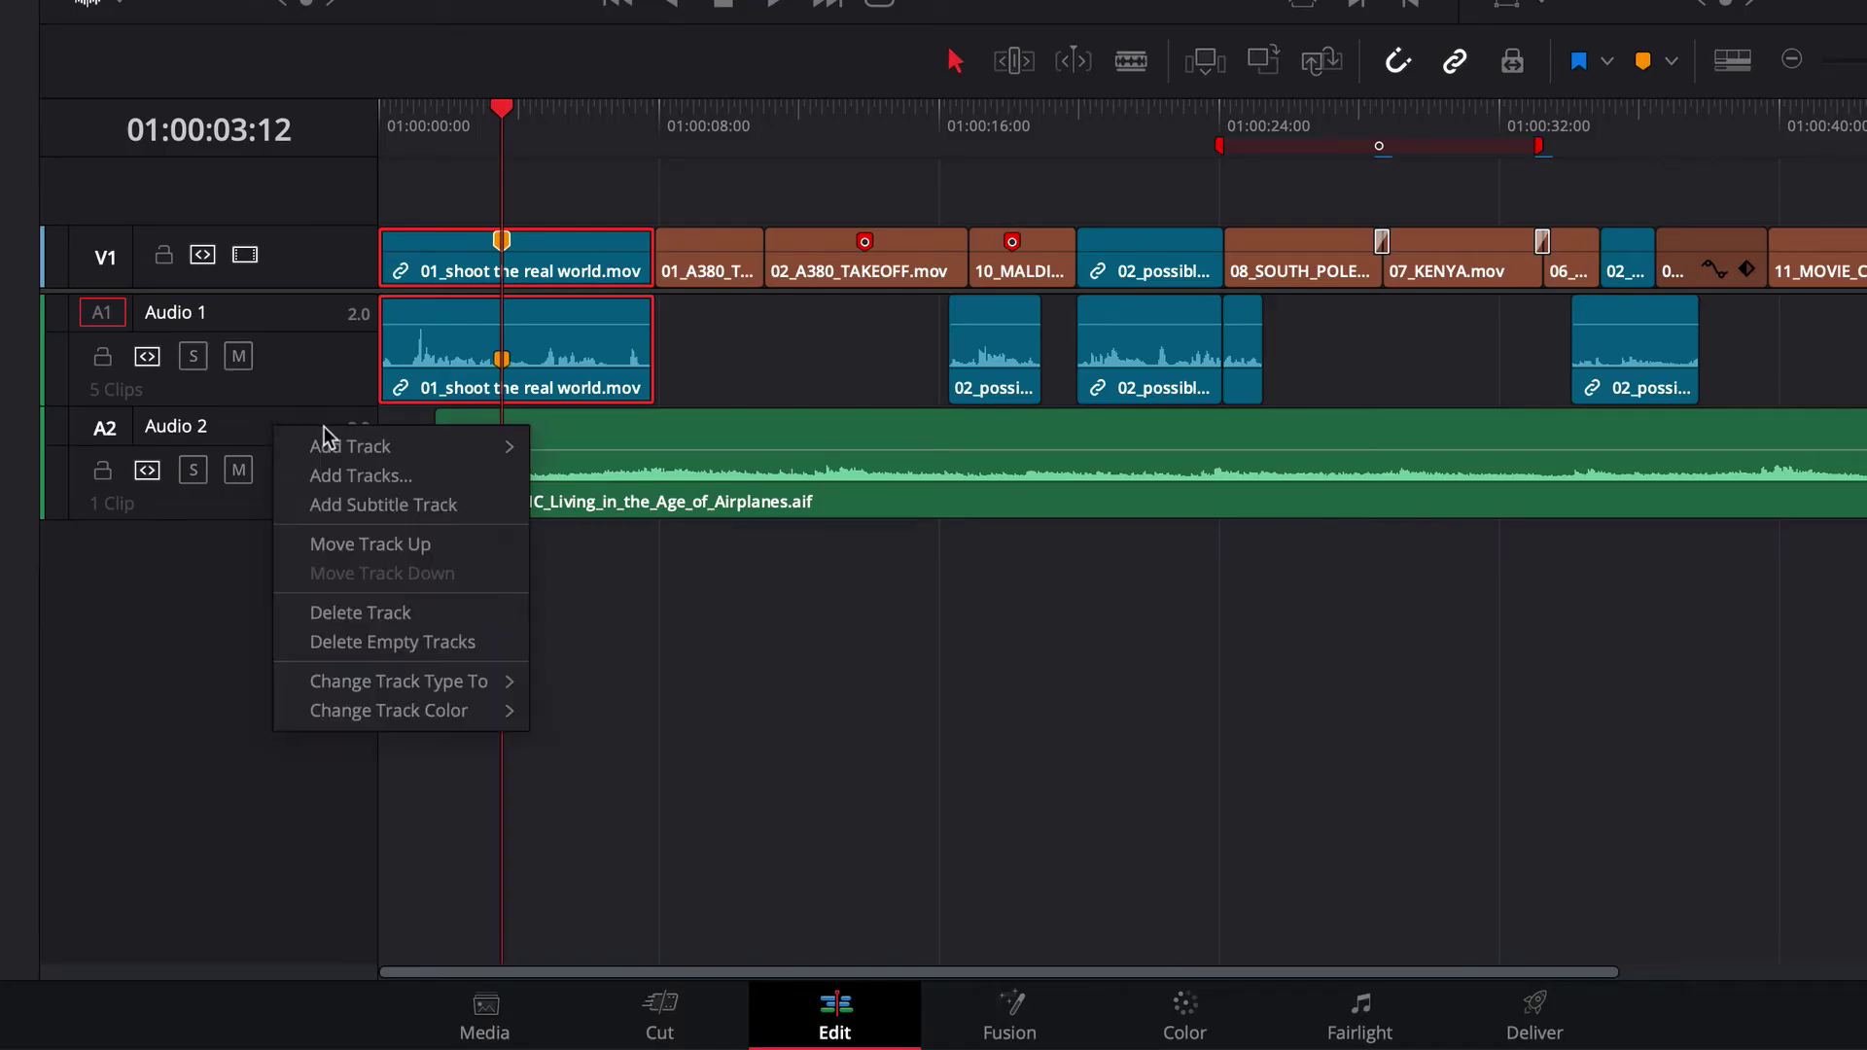
{"action": "mouse_move", "coordinate": [328, 447]}
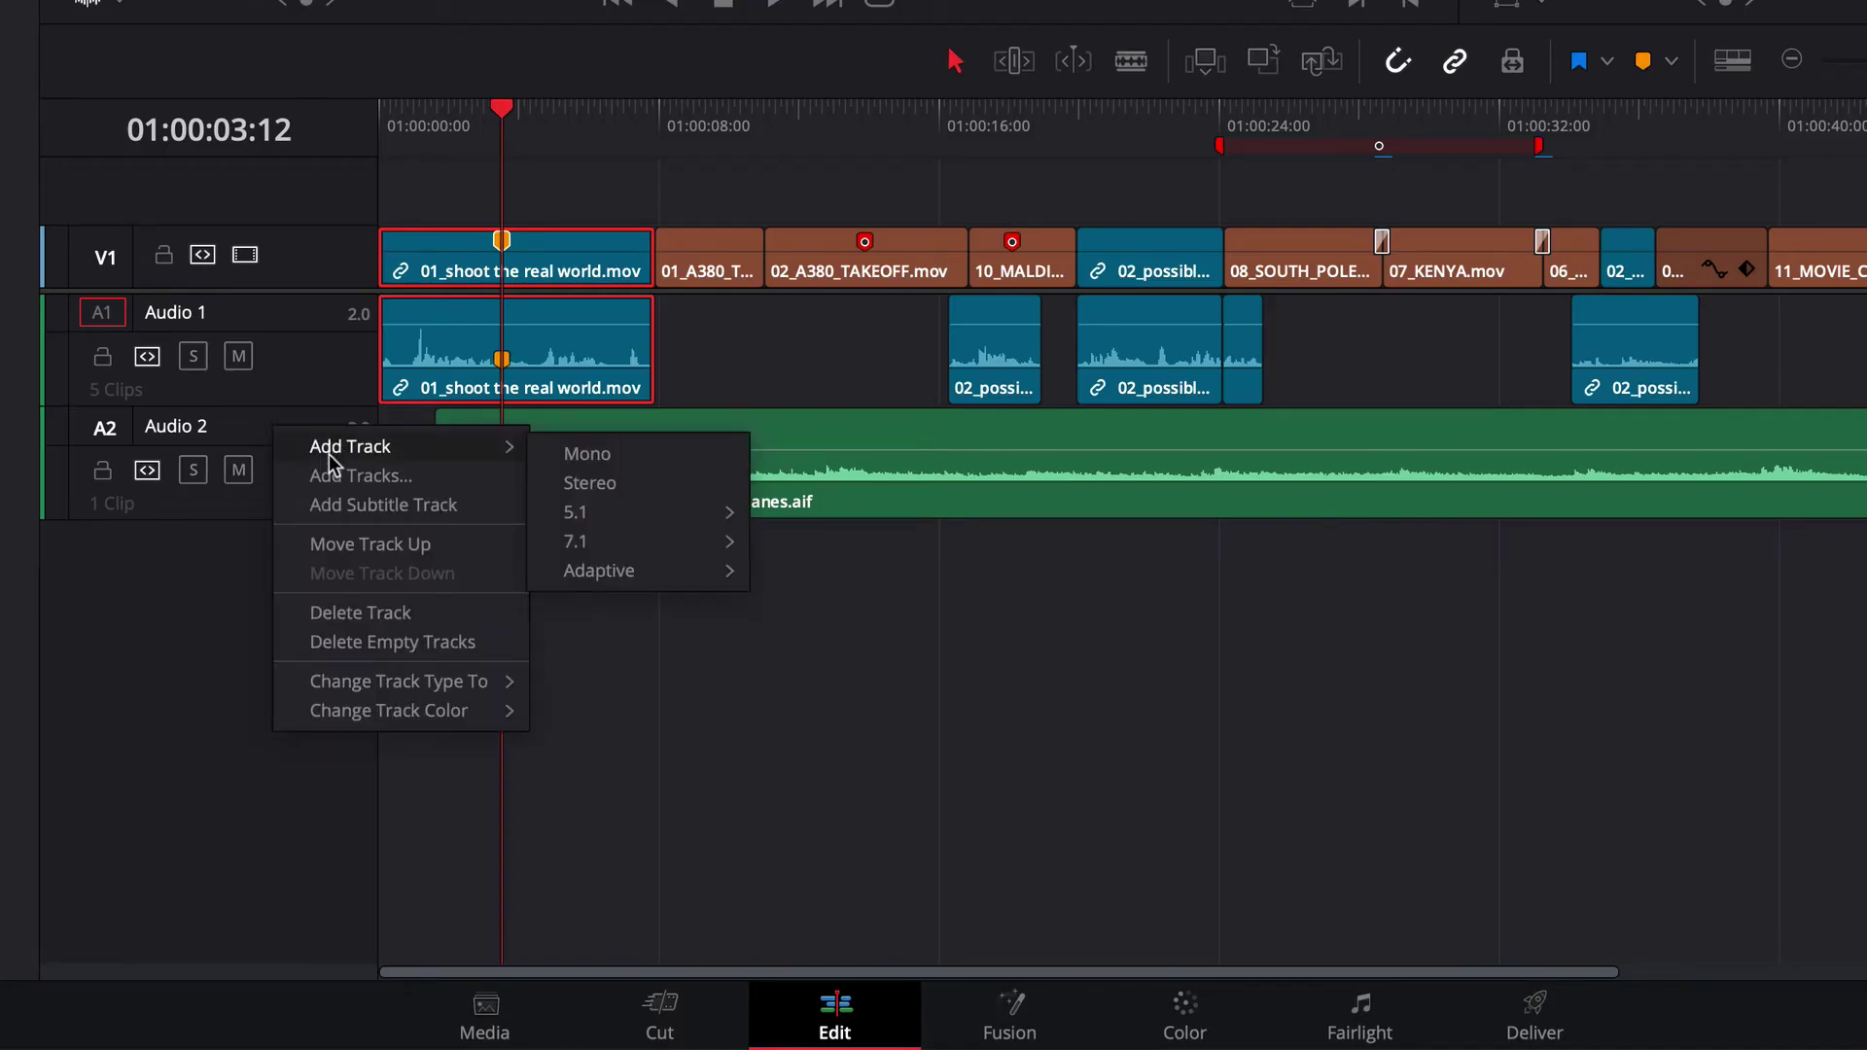
{"action": "left_click", "coordinate": [669, 482]}
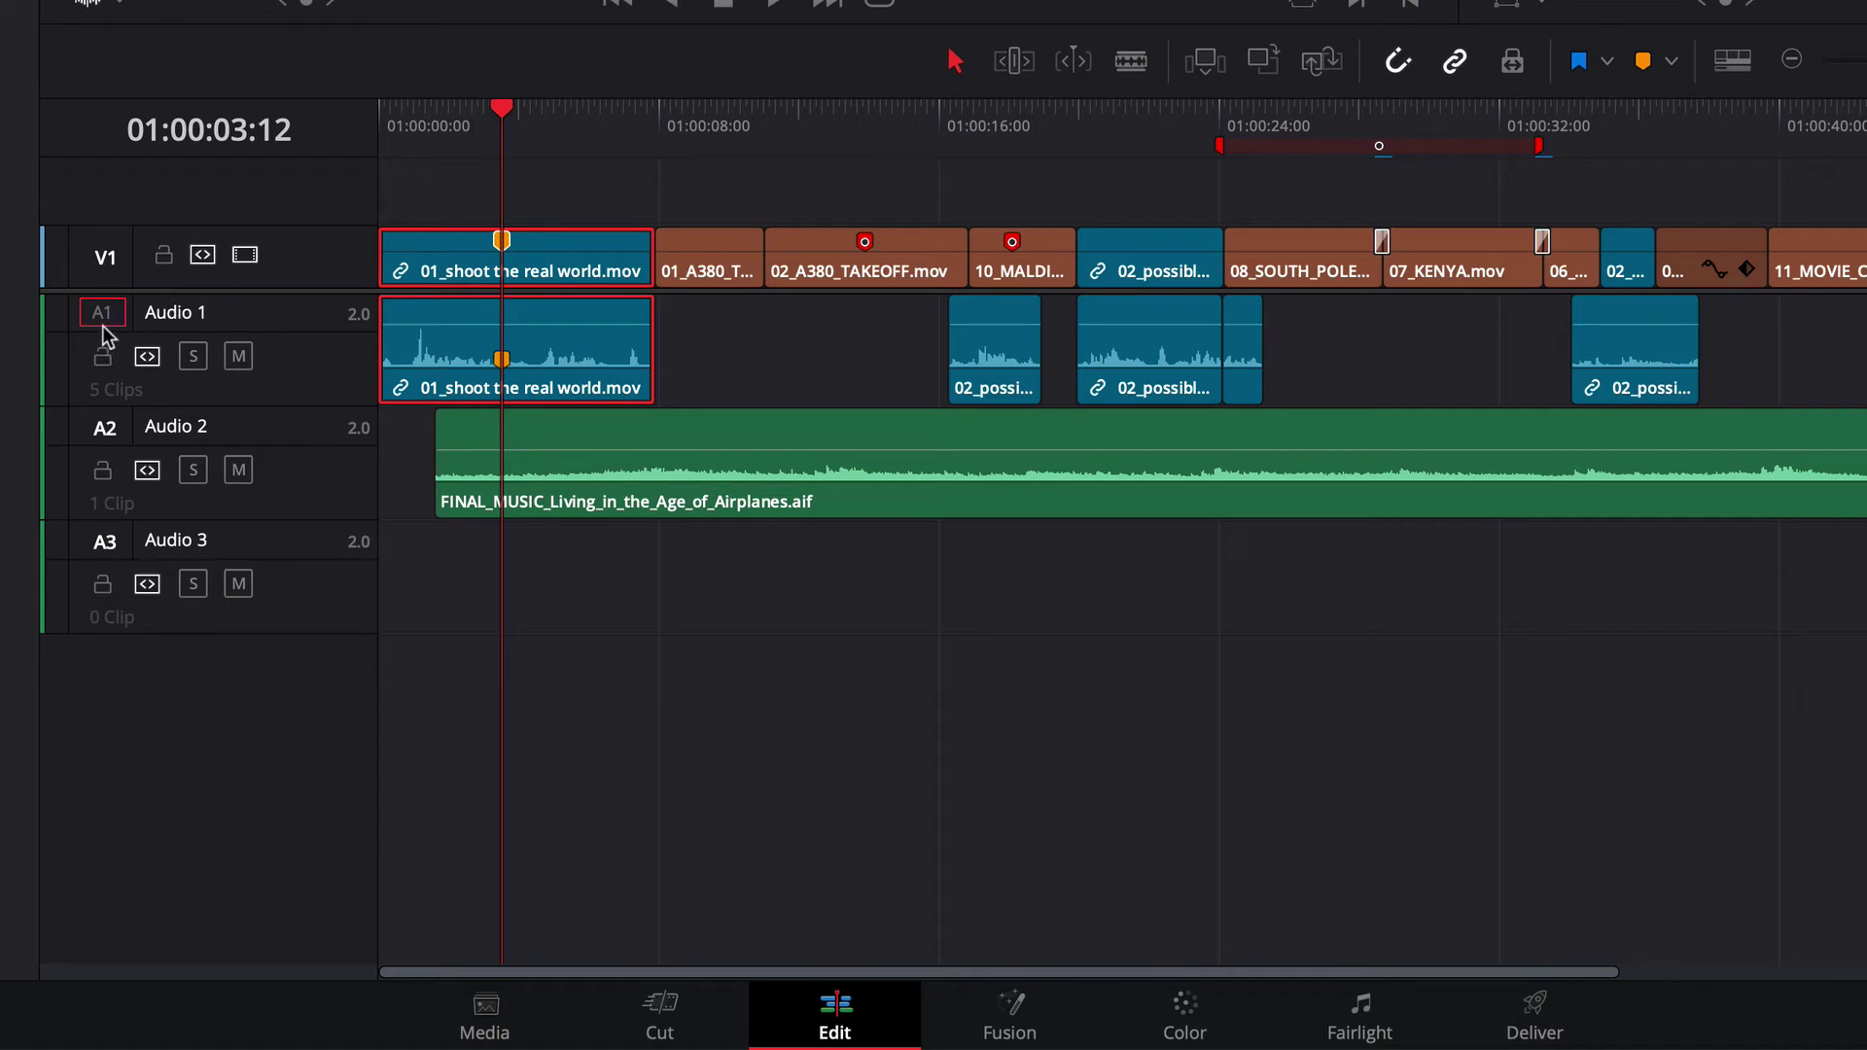
{"action": "left_click", "coordinate": [108, 545]}
{"action": "mouse_move", "coordinate": [105, 544]}
{"action": "left_mouse_down"}
{"action": "mouse_move", "coordinate": [103, 312]}
{"action": "mouse_move", "coordinate": [104, 542]}
{"action": "left_mouse_up"}
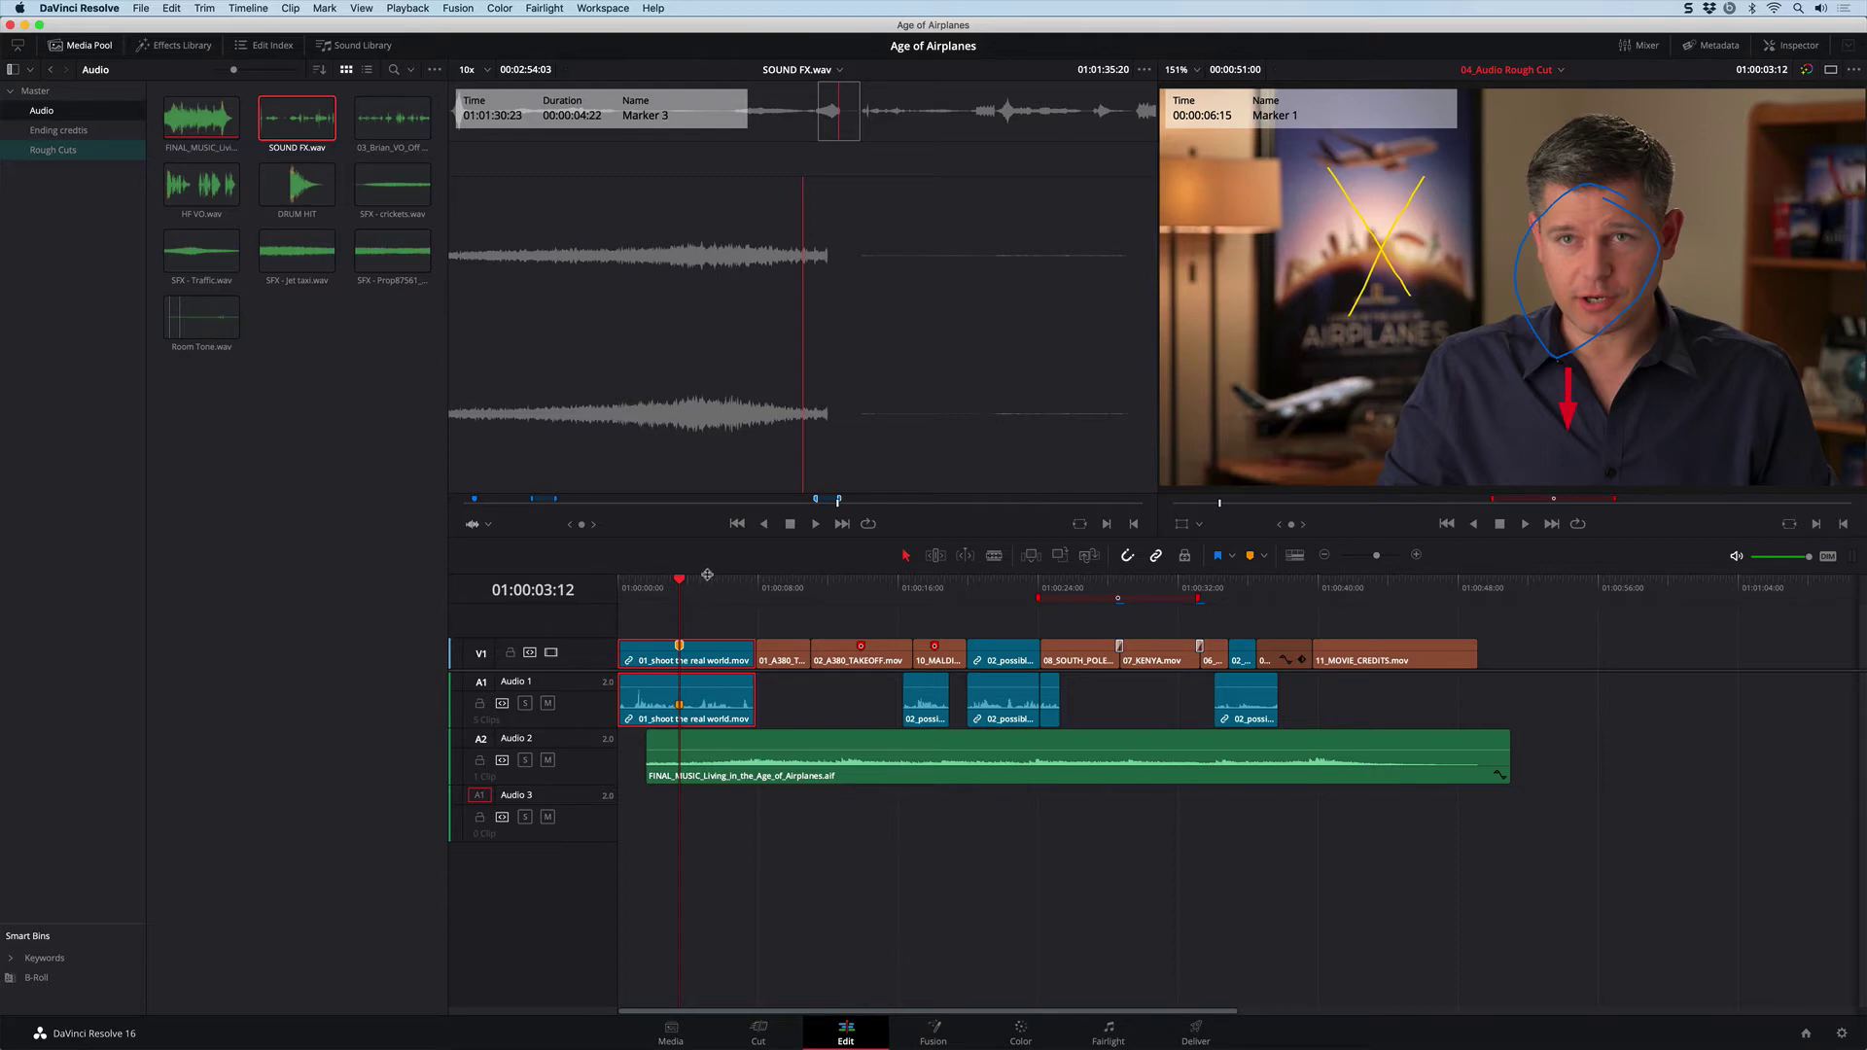
Place the timeline playhead on the SFX marker of 10_MALDIVES.mov at 01:00:18:02 and enlarge the timeline around it.
{"action": "left_click_drag", "start_coordinate": [737, 581], "coordinate": [935, 595]}
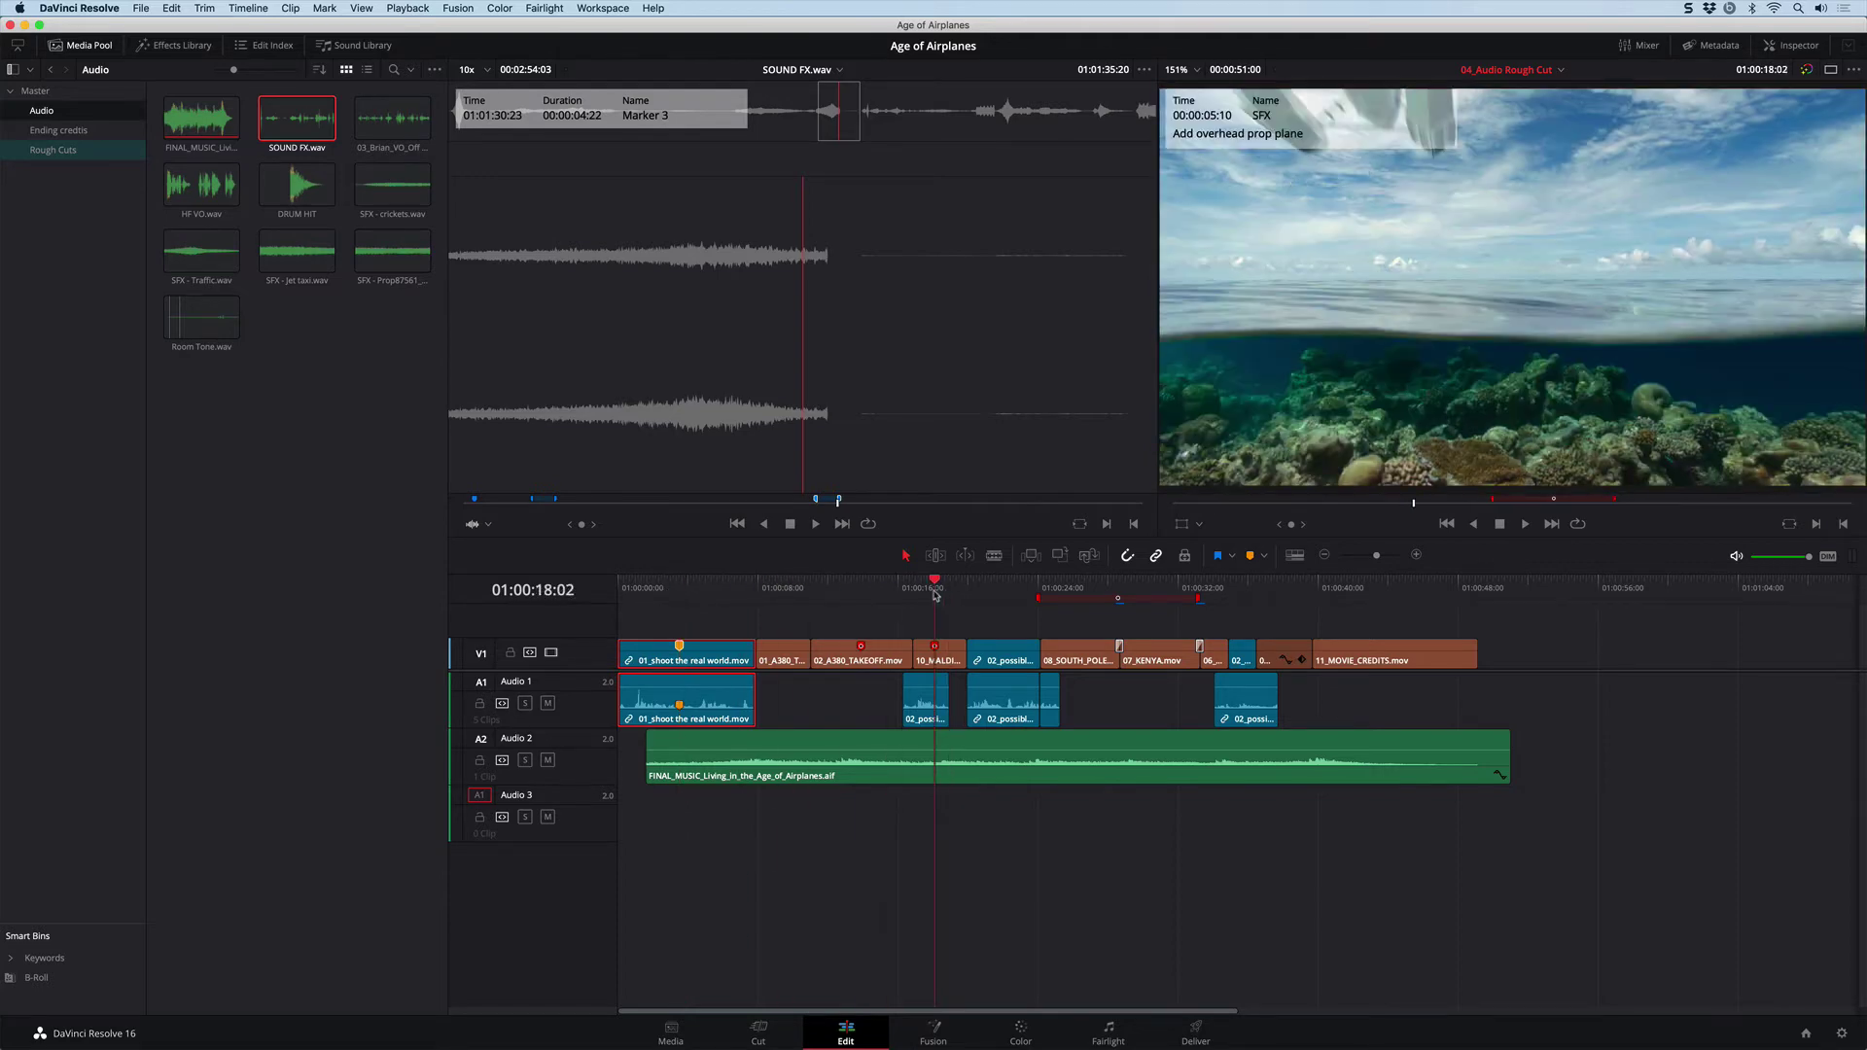
{"action": "left_click_drag", "start_coordinate": [1379, 557], "coordinate": [1394, 562]}
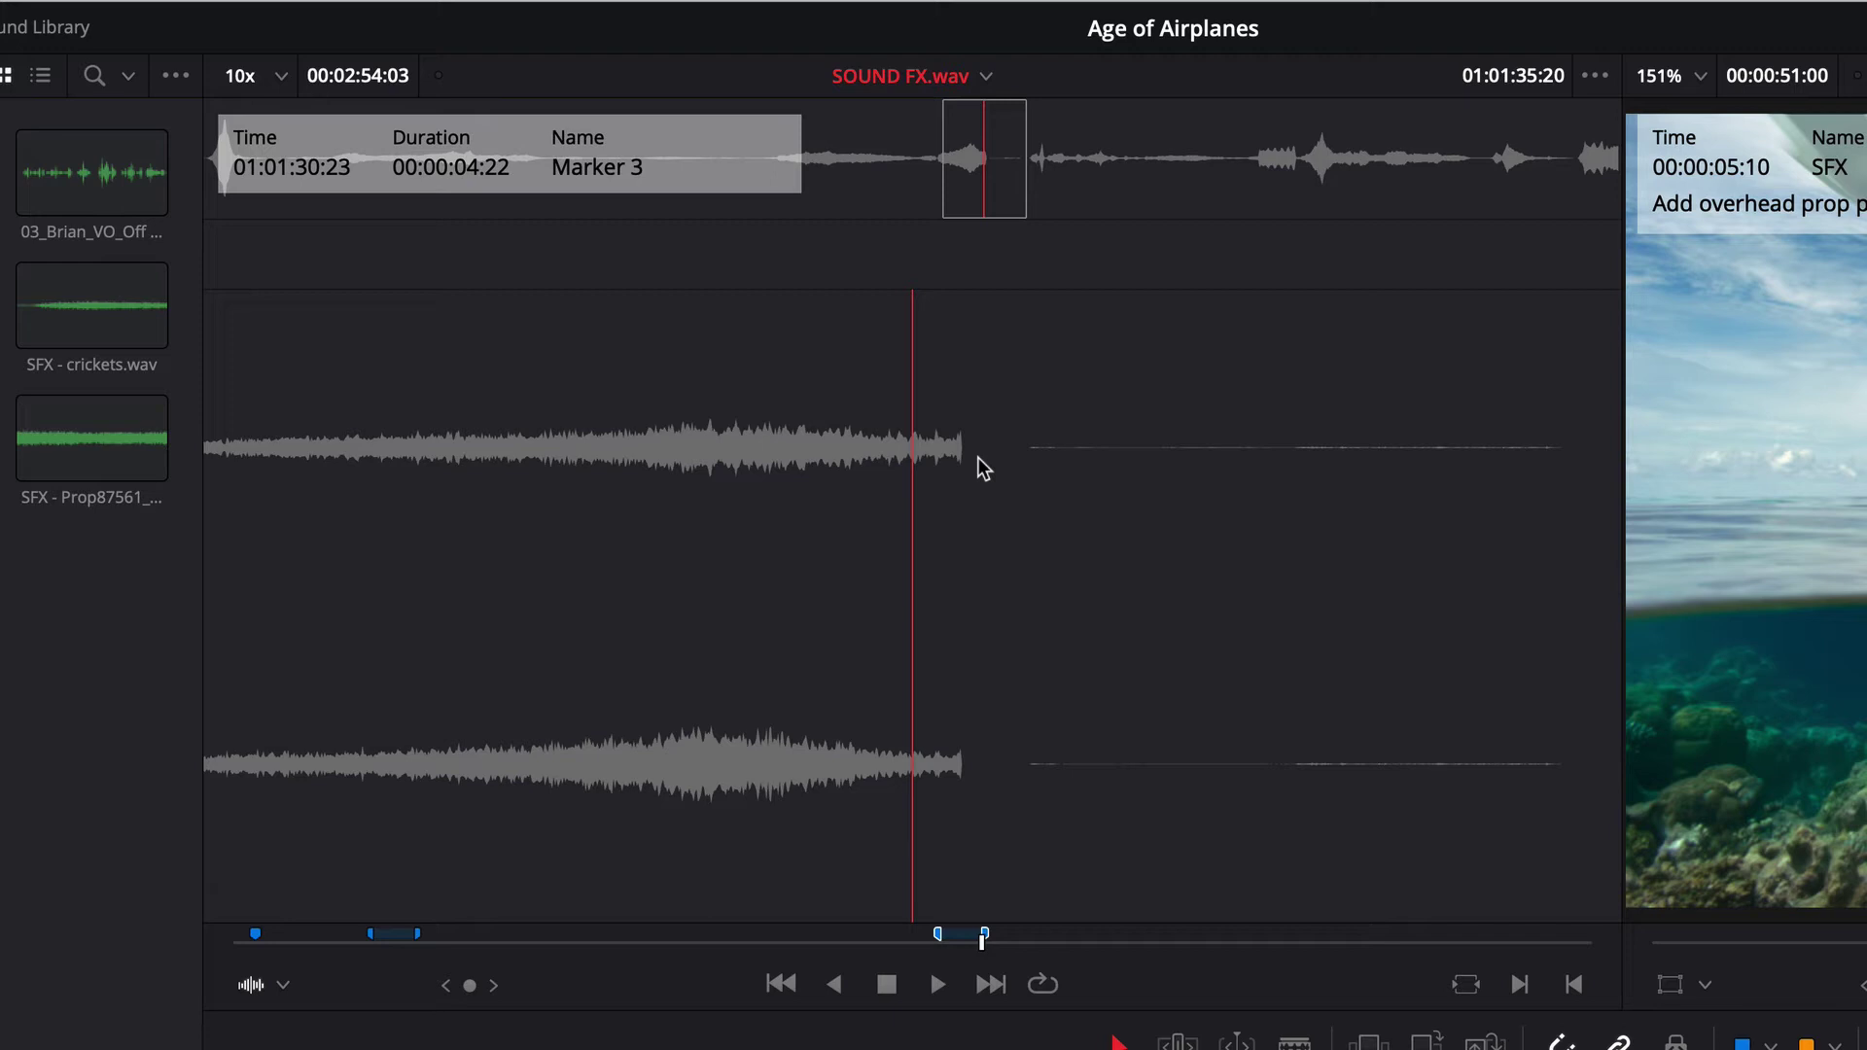
Step through the markers in the SOUND FX.wav source clip and park its playhead on the "Overhead sea plane" marker.
{"action": "key", "text": "shift+Up"}
{"action": "key", "text": "shift+Up"}
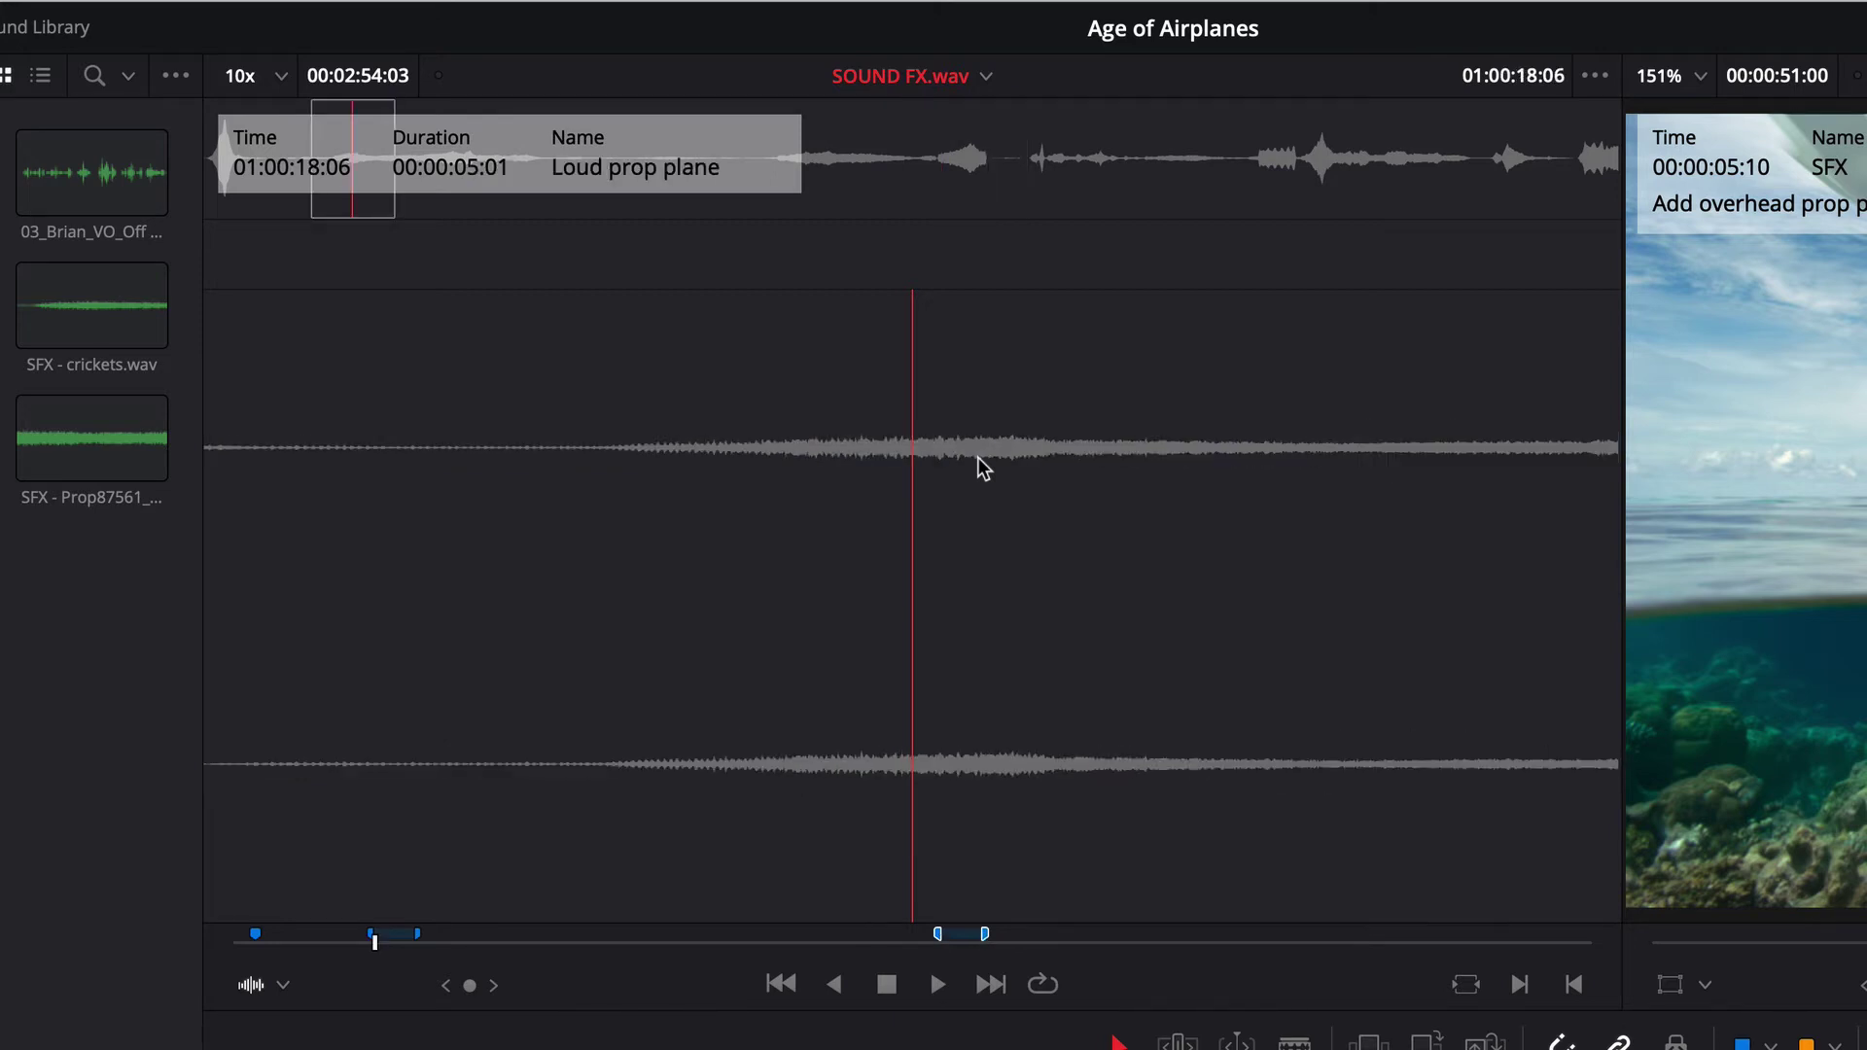
{"action": "key", "text": "shift+Up"}
{"action": "key", "text": "shift+Down"}
{"action": "key", "text": "shift+Down"}
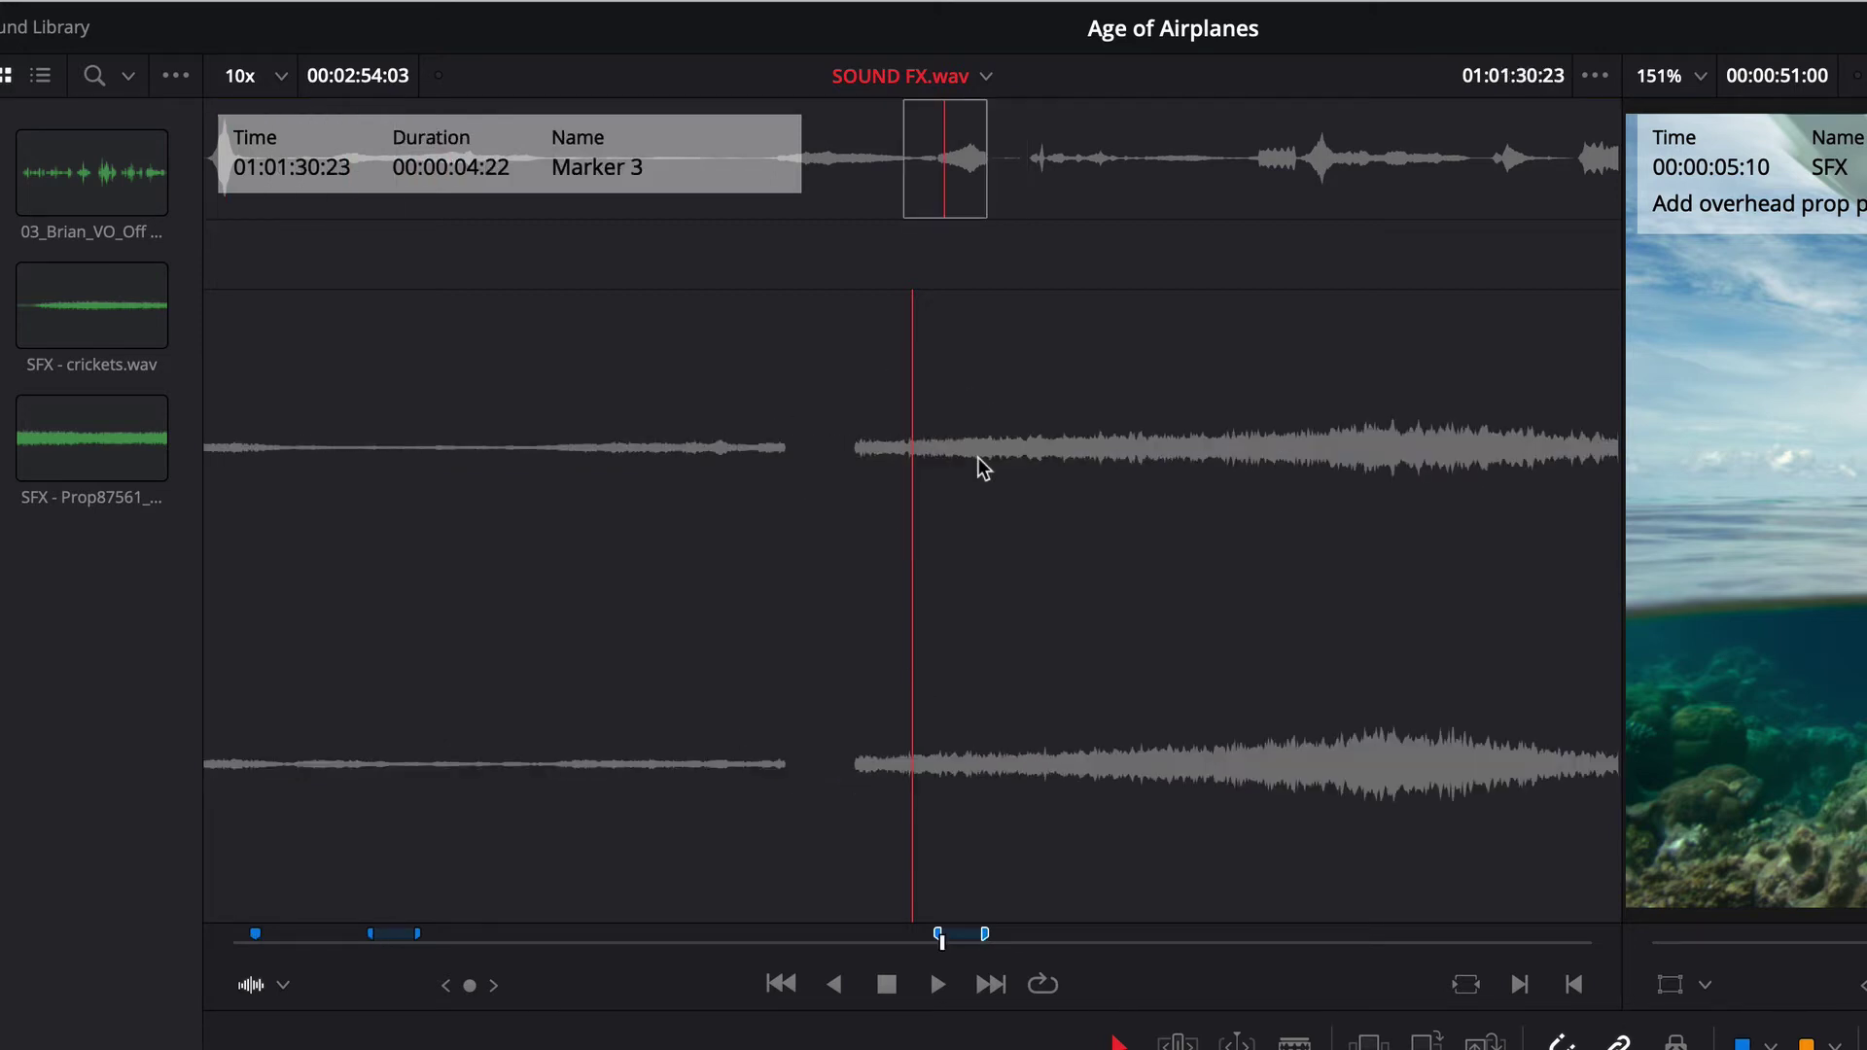
{"action": "key", "text": "Home"}
{"action": "key", "text": "End"}
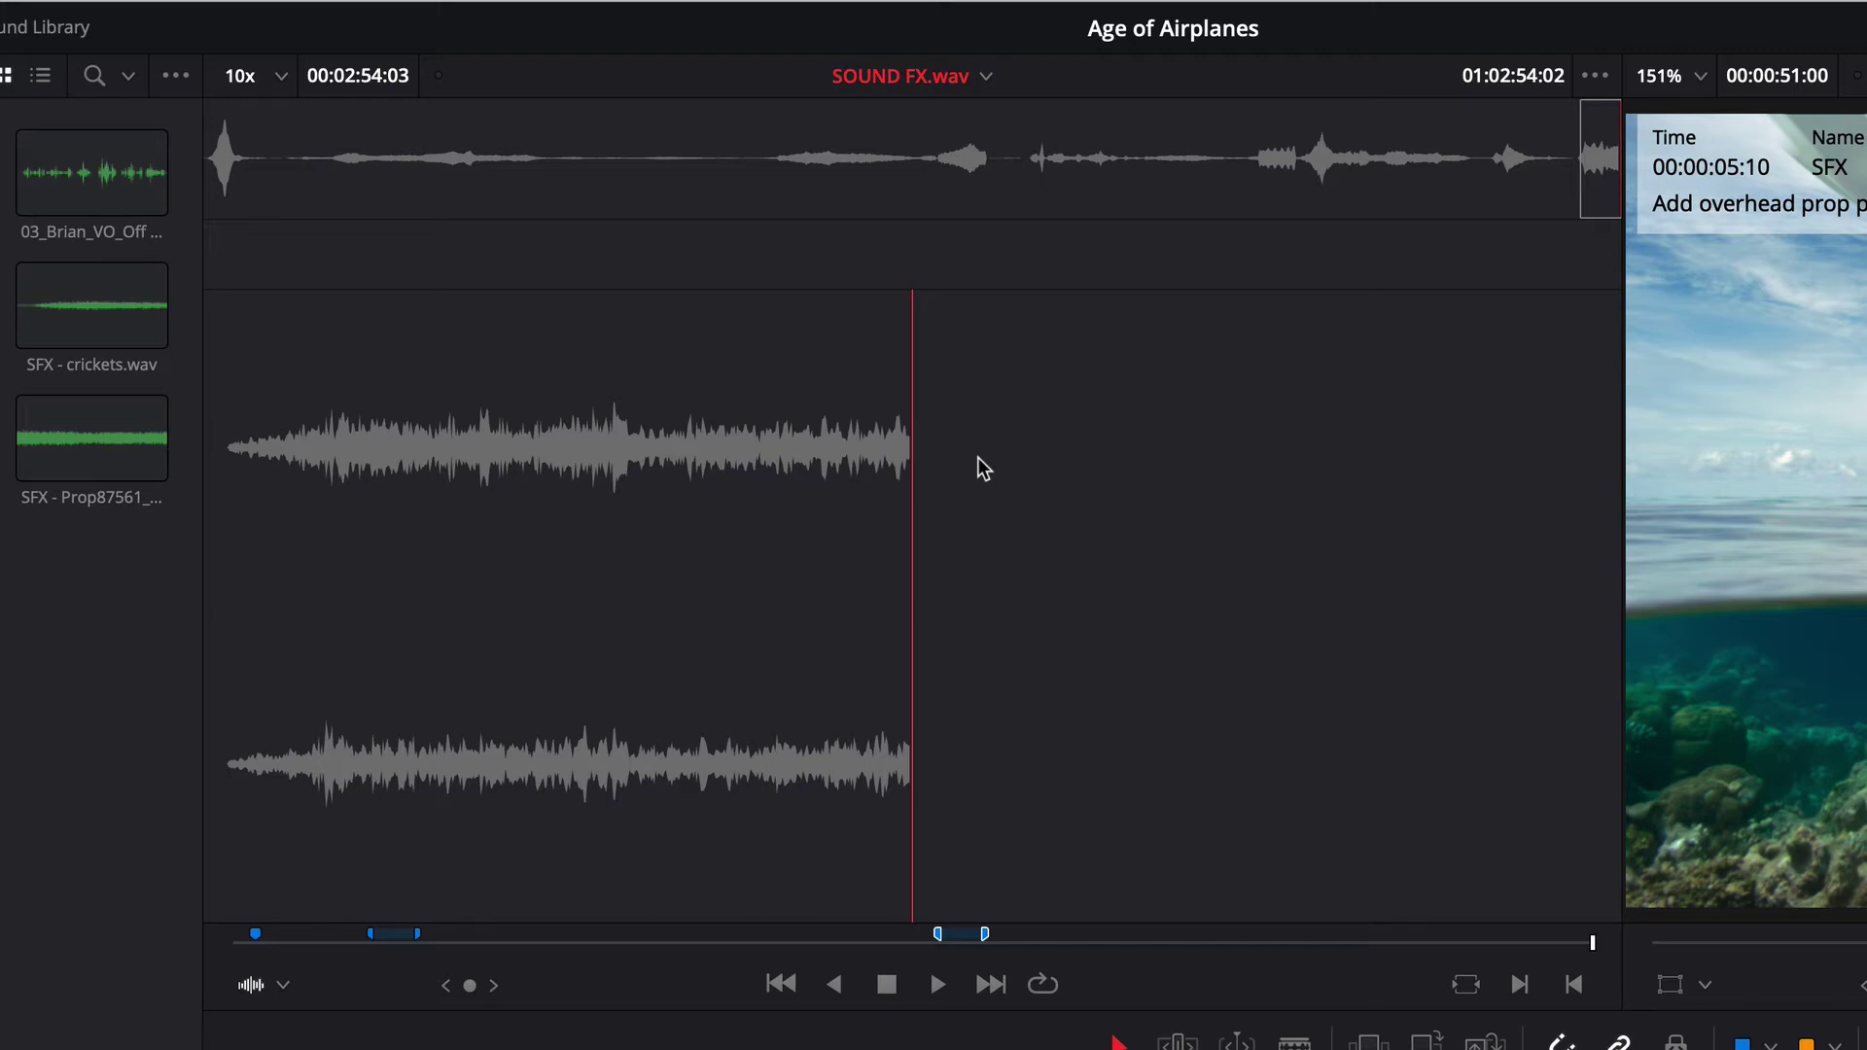
{"action": "key", "text": "shift+Up"}
{"action": "key", "text": "shift+Up"}
{"action": "key", "text": "shift+Up"}
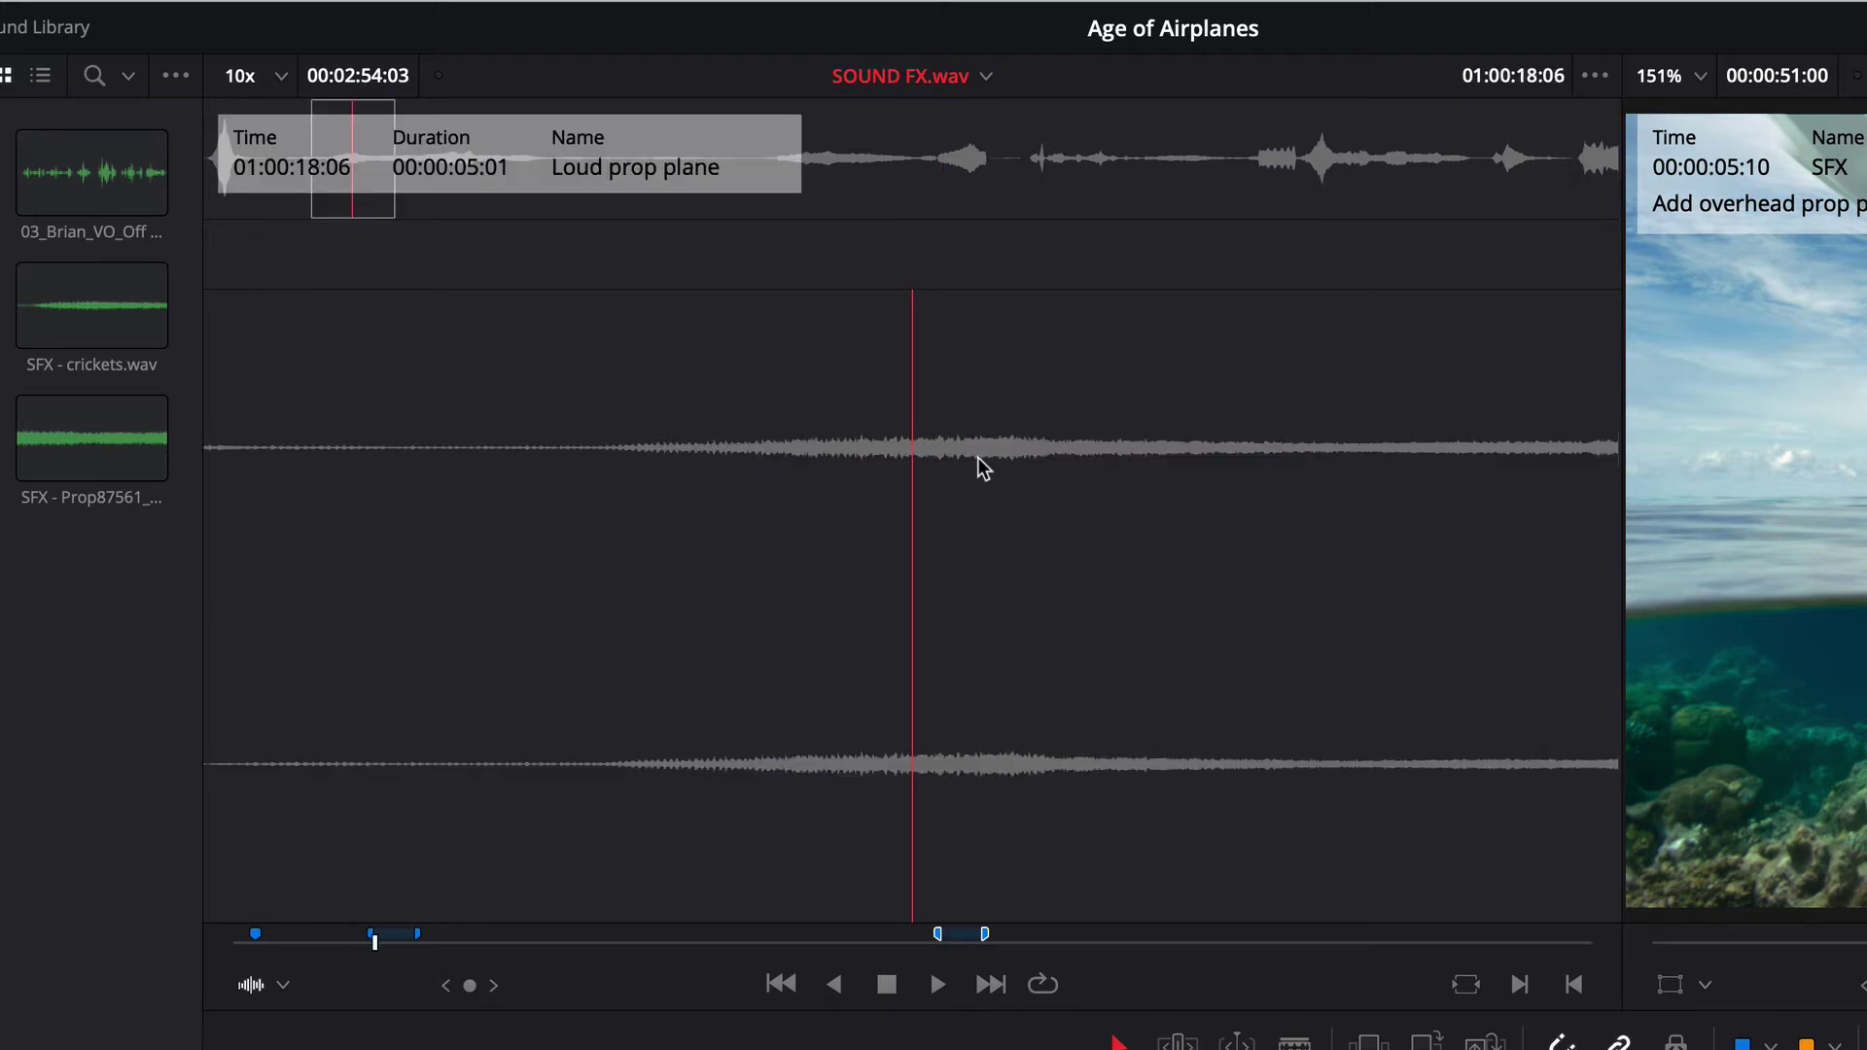
{"action": "key", "text": "shift+Down"}
{"action": "key", "text": "shift+Down"}
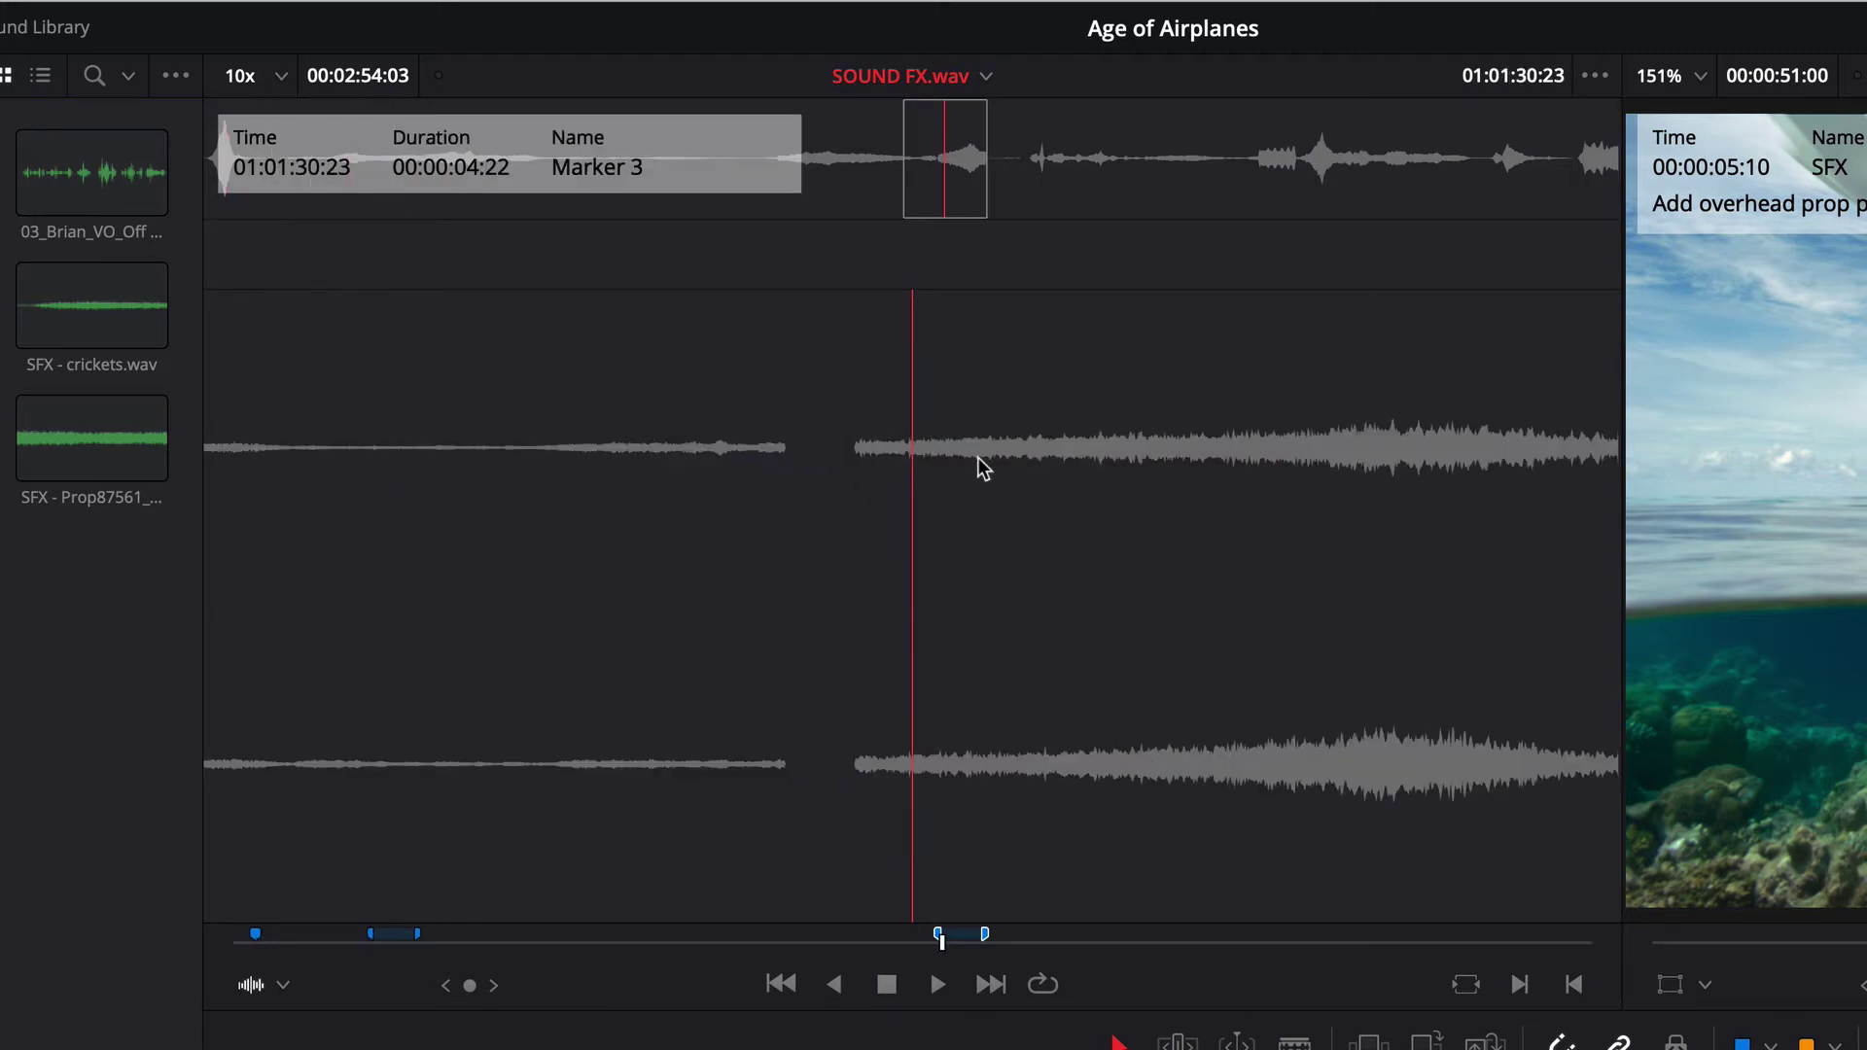
{"action": "key", "text": "shift+Up"}
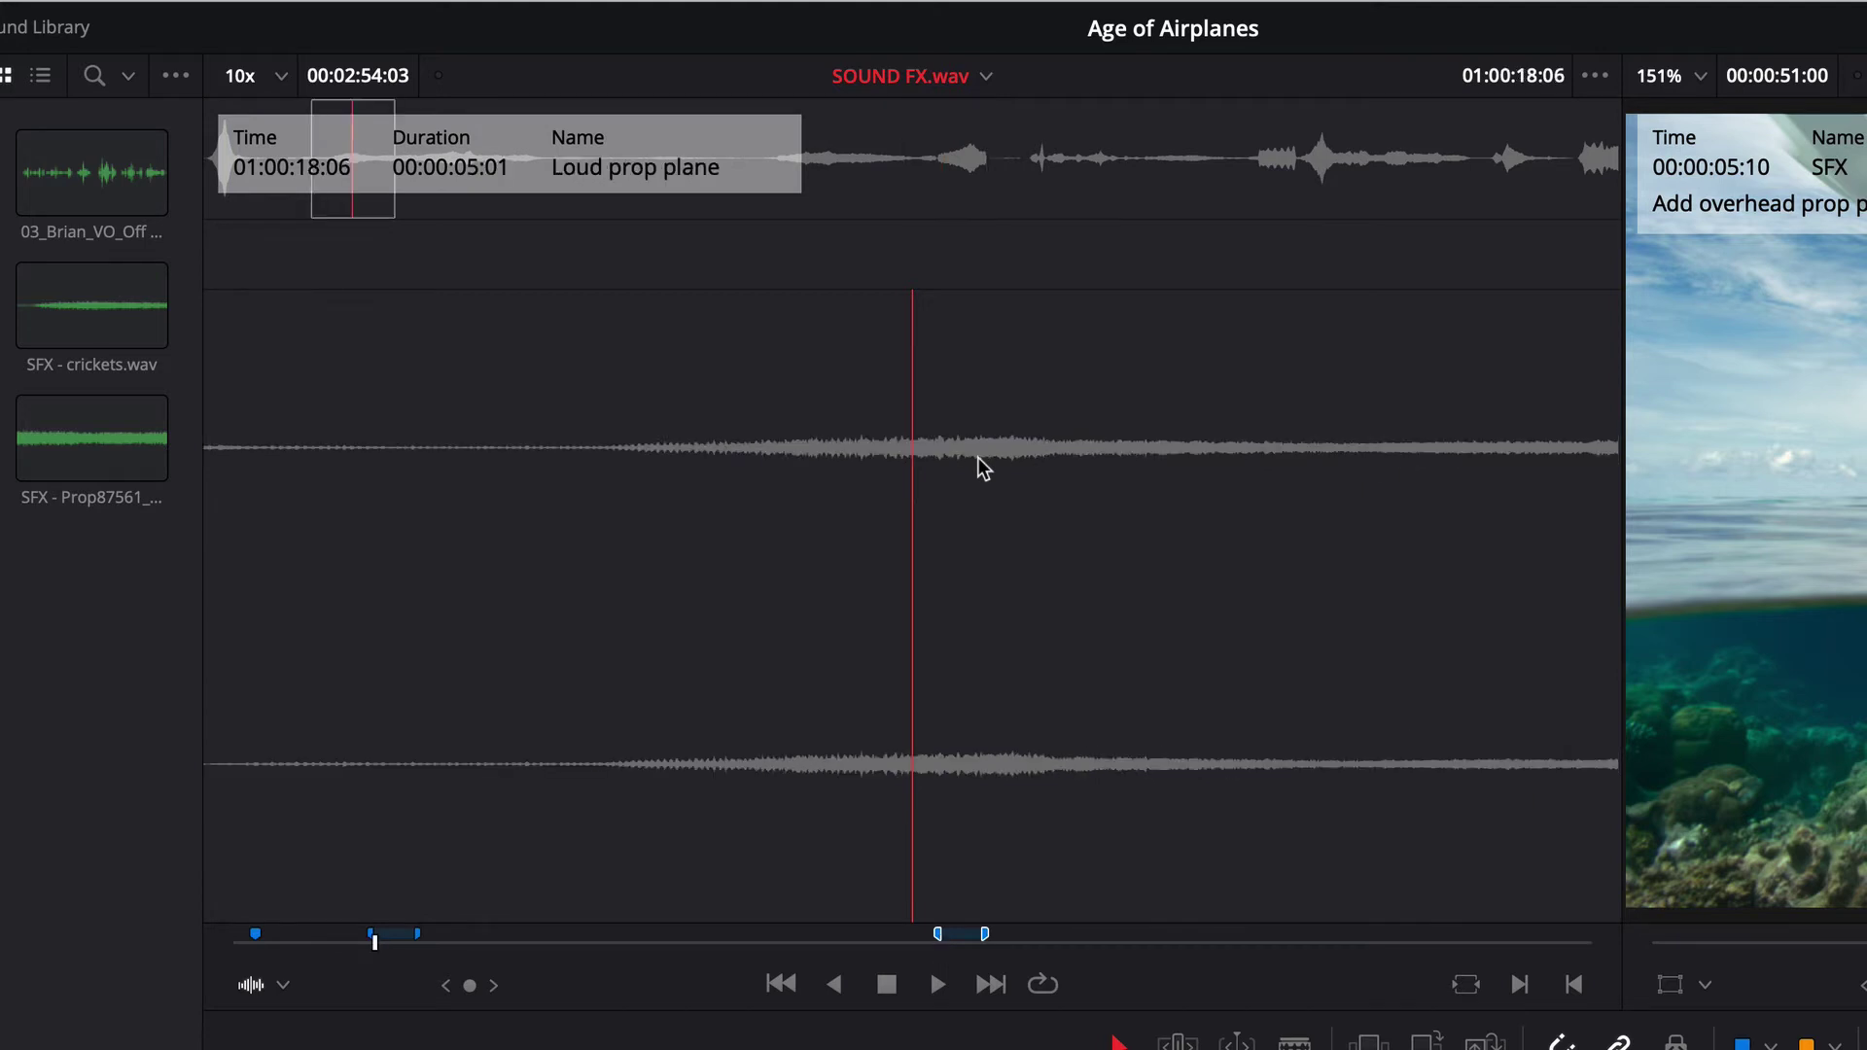
{"action": "key", "text": "shift+Up"}
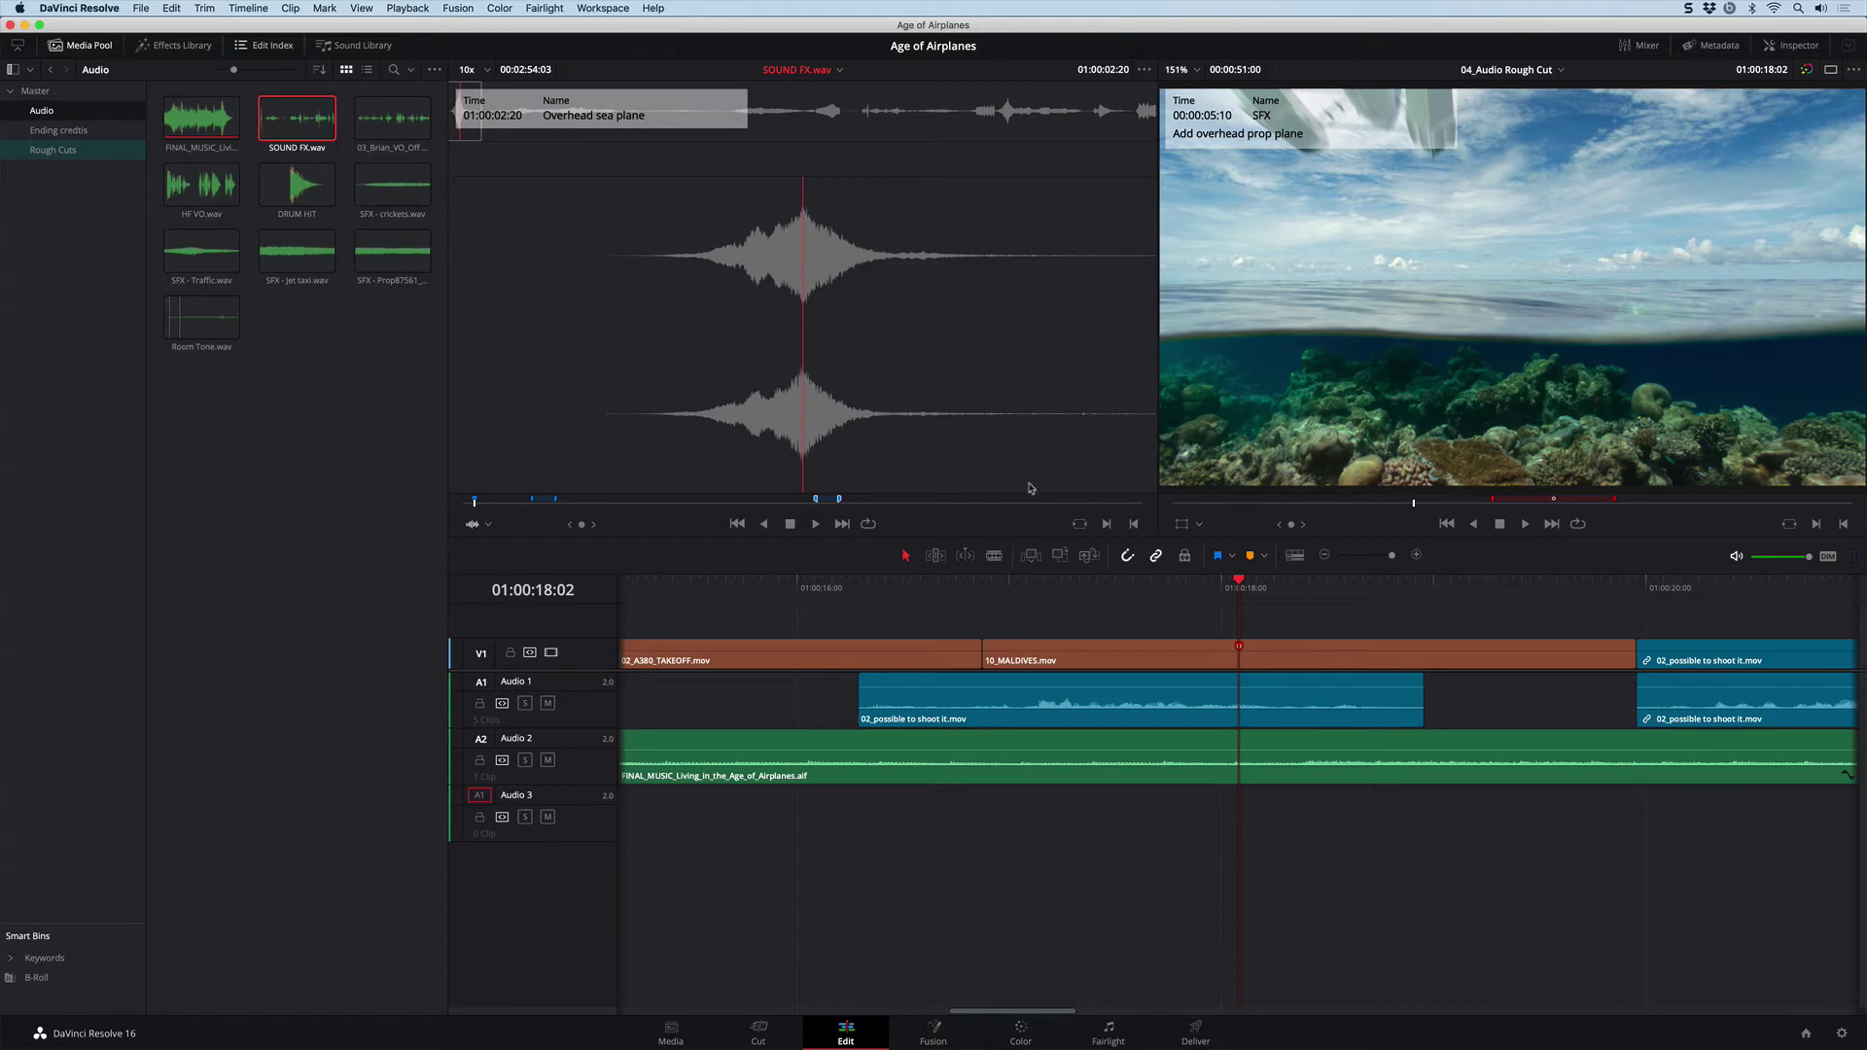
Reposition the timeline playhead to 01:00:17:22 within 10_MALDIVES.mov, shortly before its SFX marker.
{"action": "left_click", "coordinate": [1240, 581]}
{"action": "left_click", "coordinate": [1204, 582]}
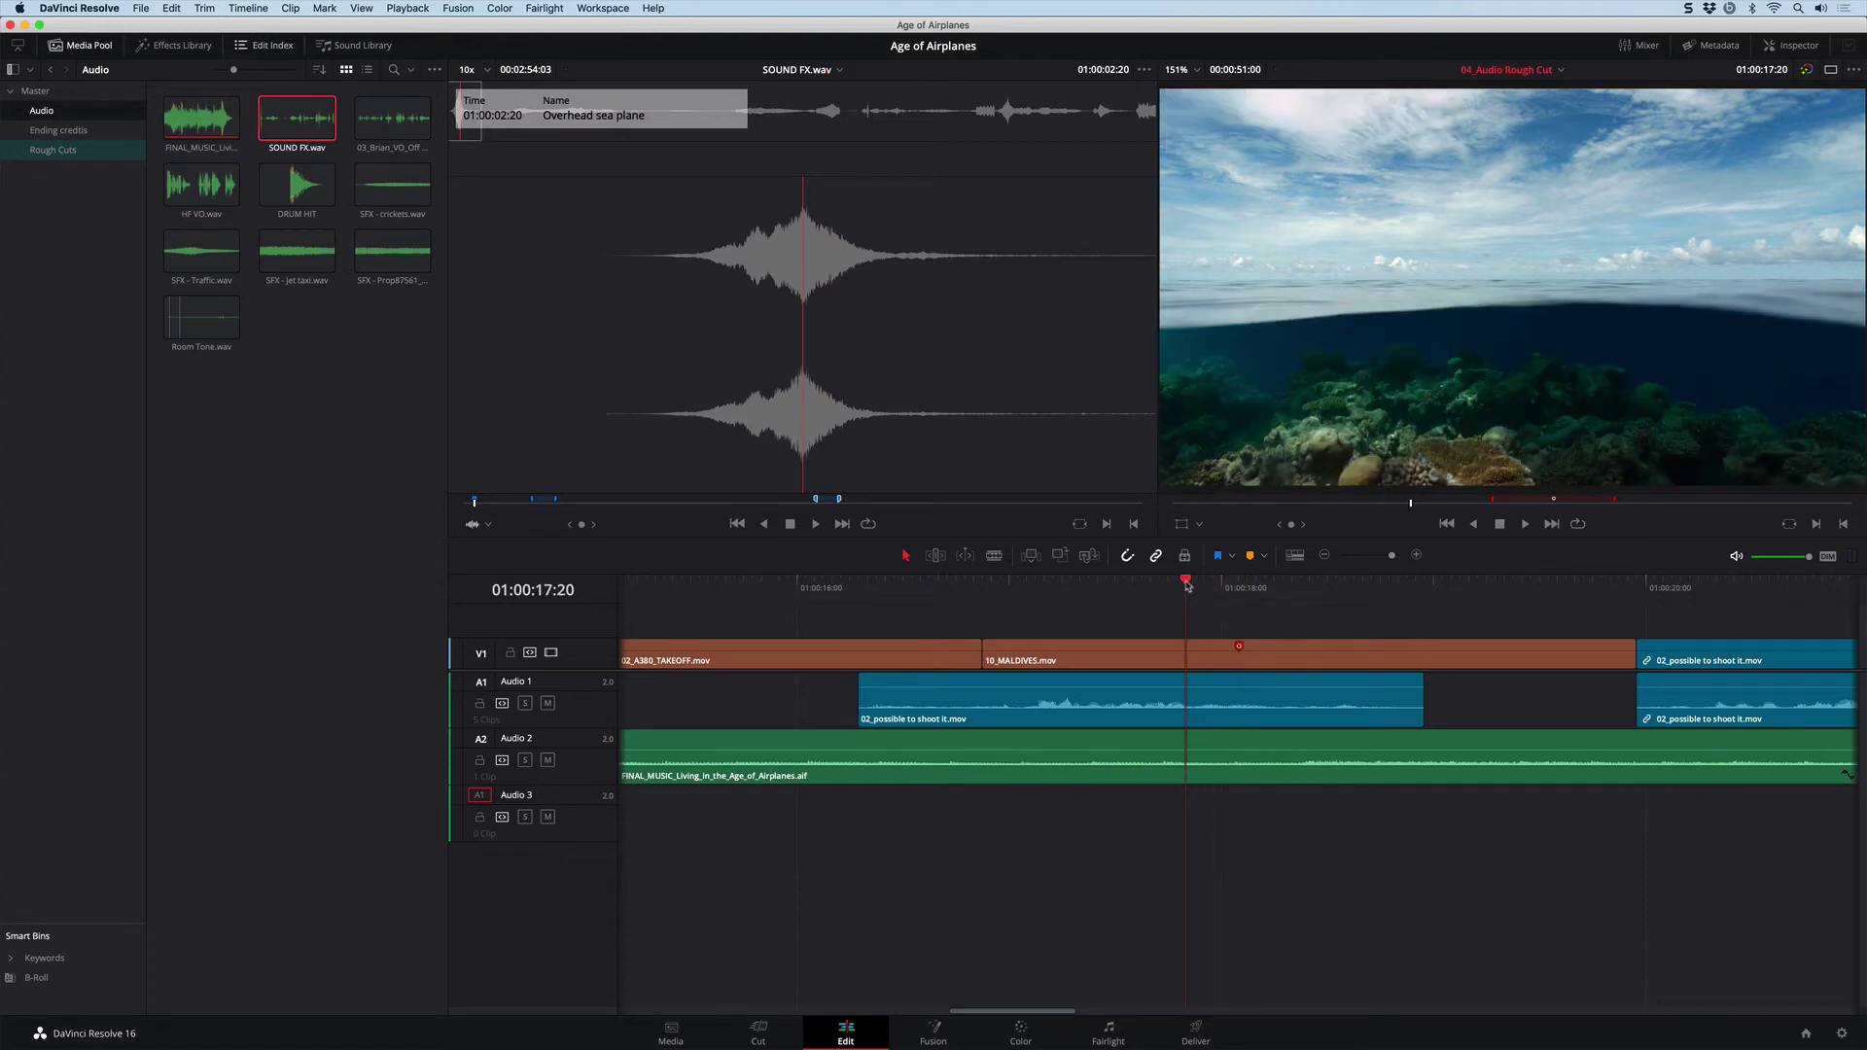
{"action": "left_click_drag", "start_coordinate": [1204, 582], "coordinate": [1206, 582]}
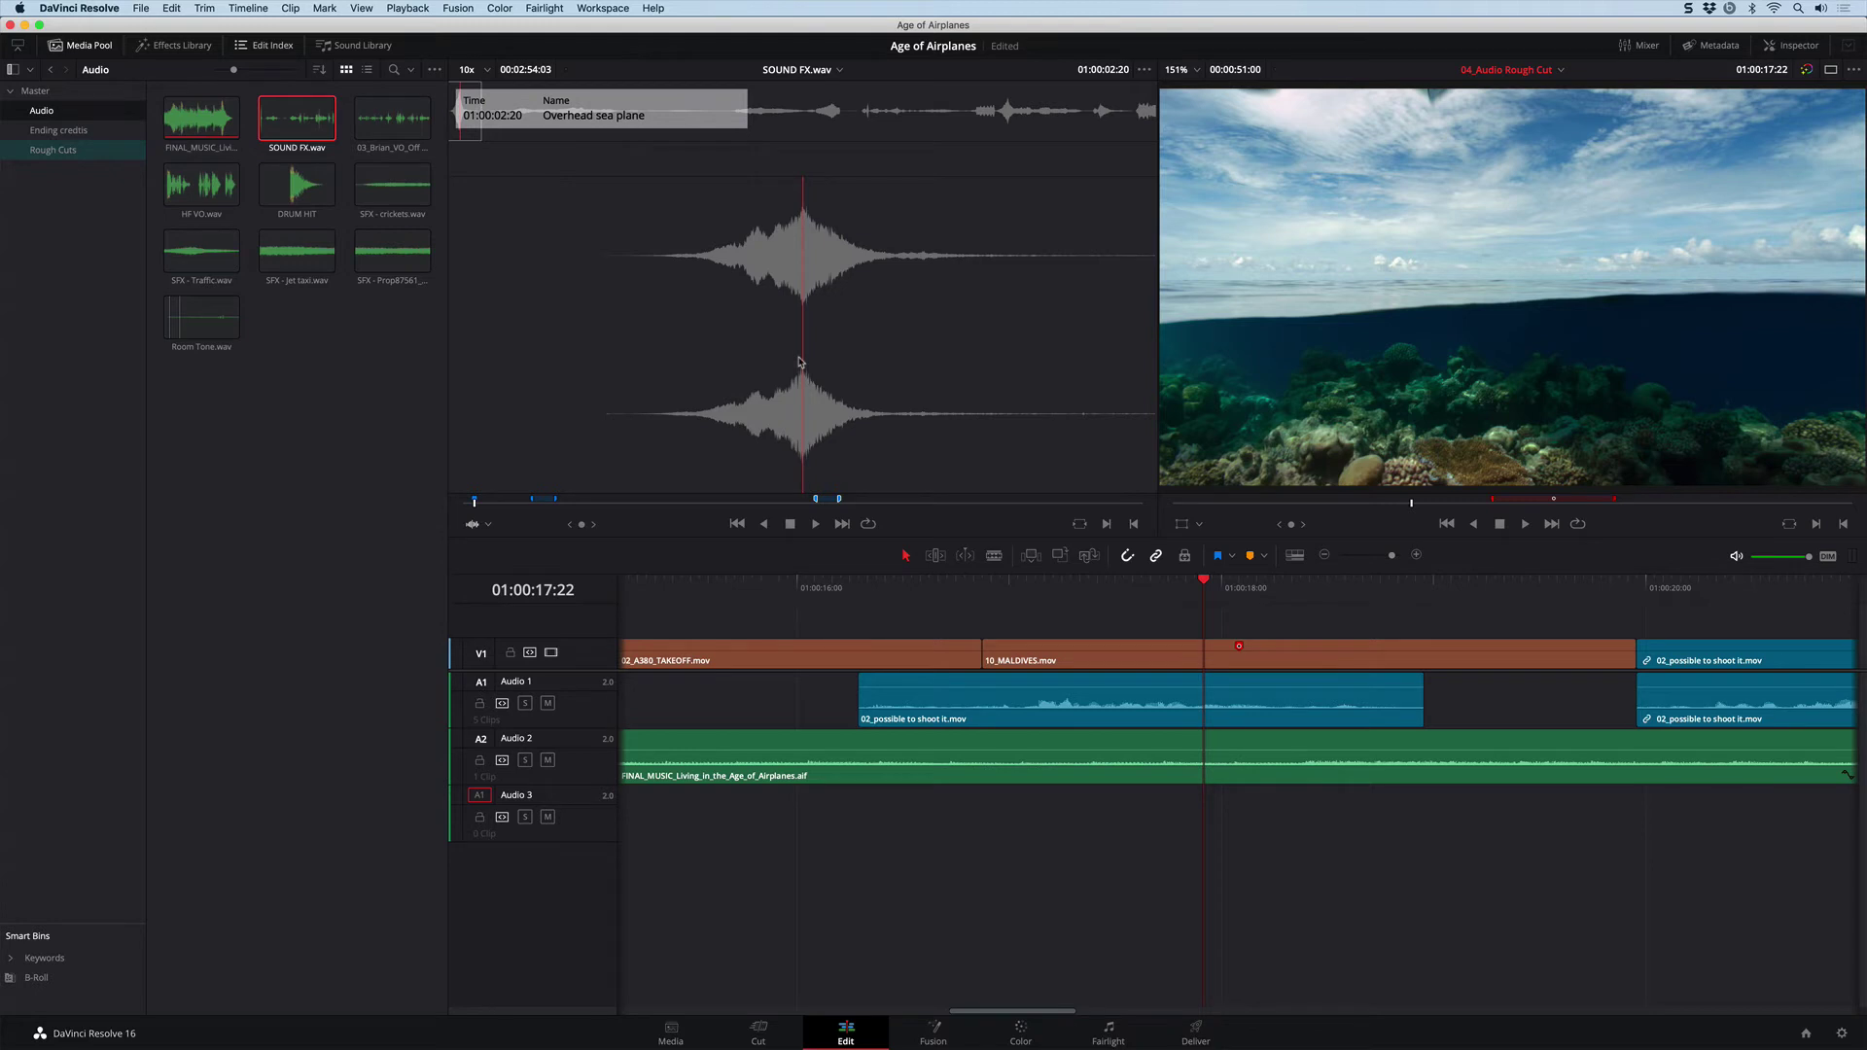
Mark the full range of 10_MALDIVES.mov and perform a Replace edit of SOUND FX.wav onto Audio 3.
{"action": "mouse_move", "coordinate": [1254, 647]}
{"action": "left_click", "coordinate": [321, 8]}
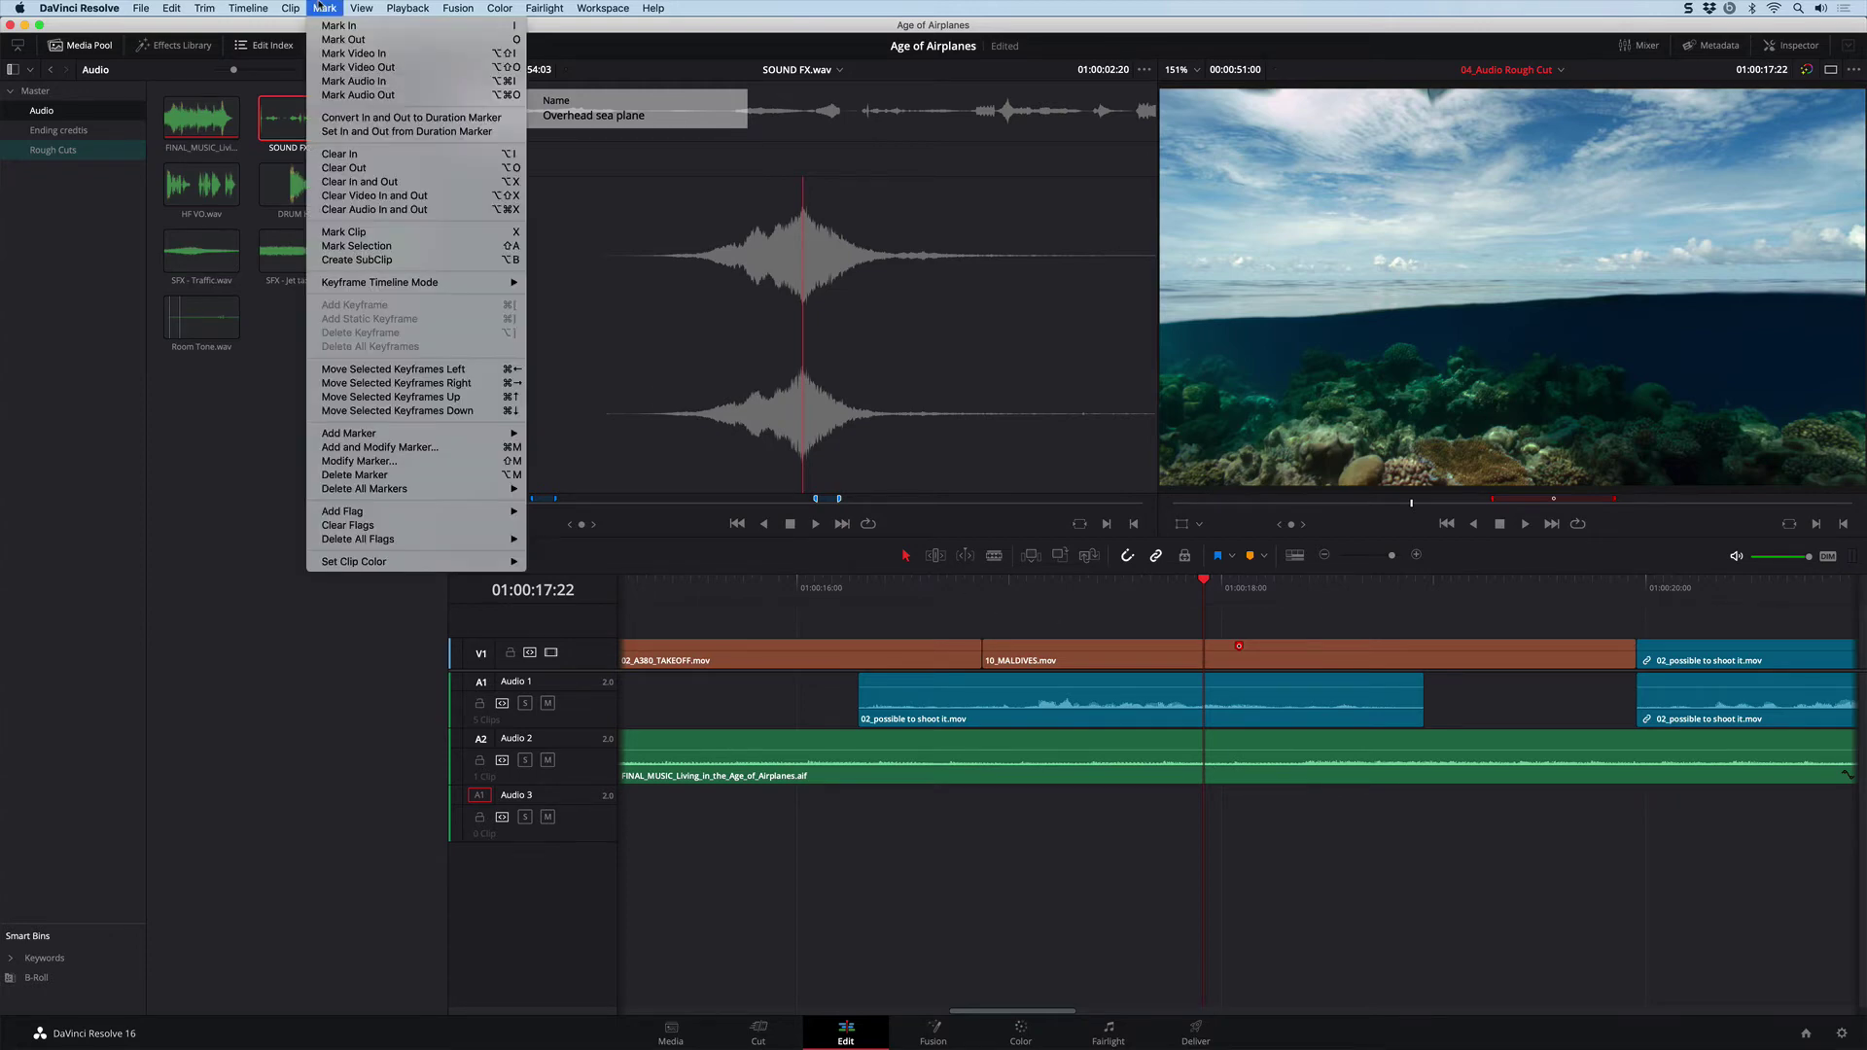
{"action": "left_click", "coordinate": [312, 233]}
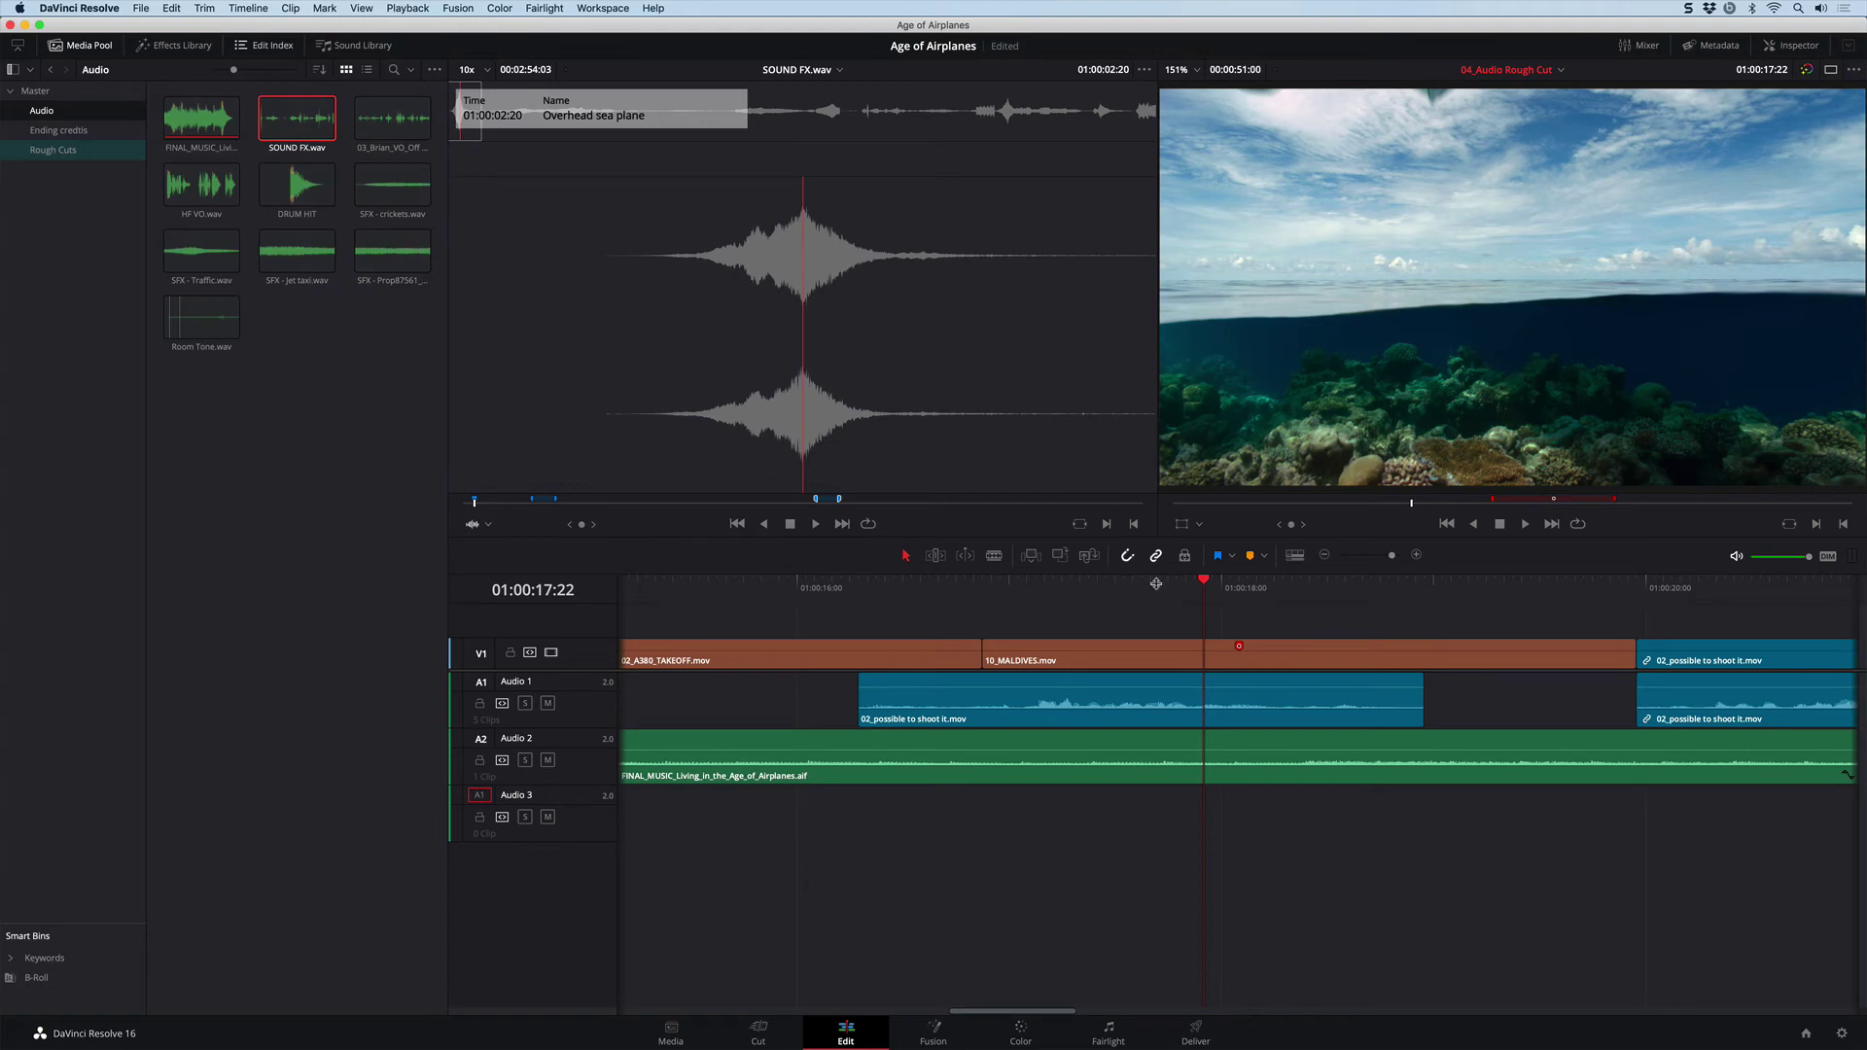
{"action": "key", "text": "x"}
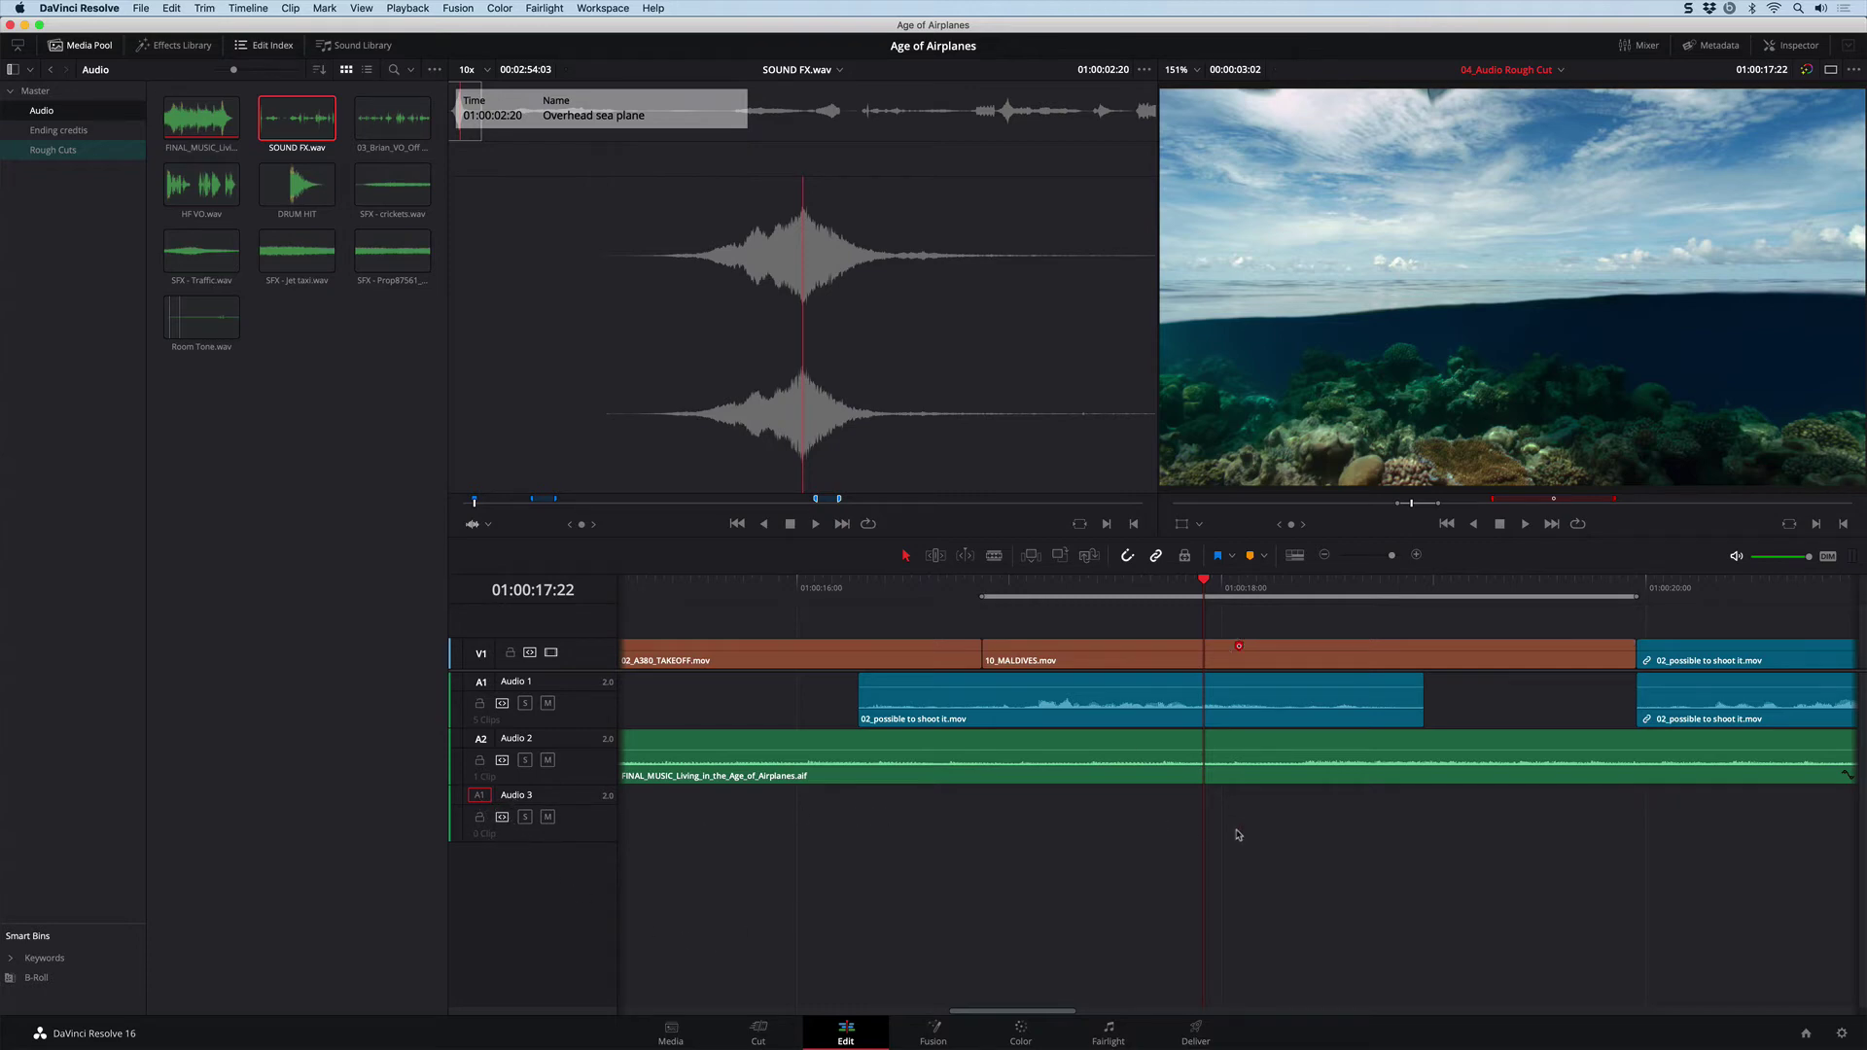
{"action": "left_click", "coordinate": [1089, 558]}
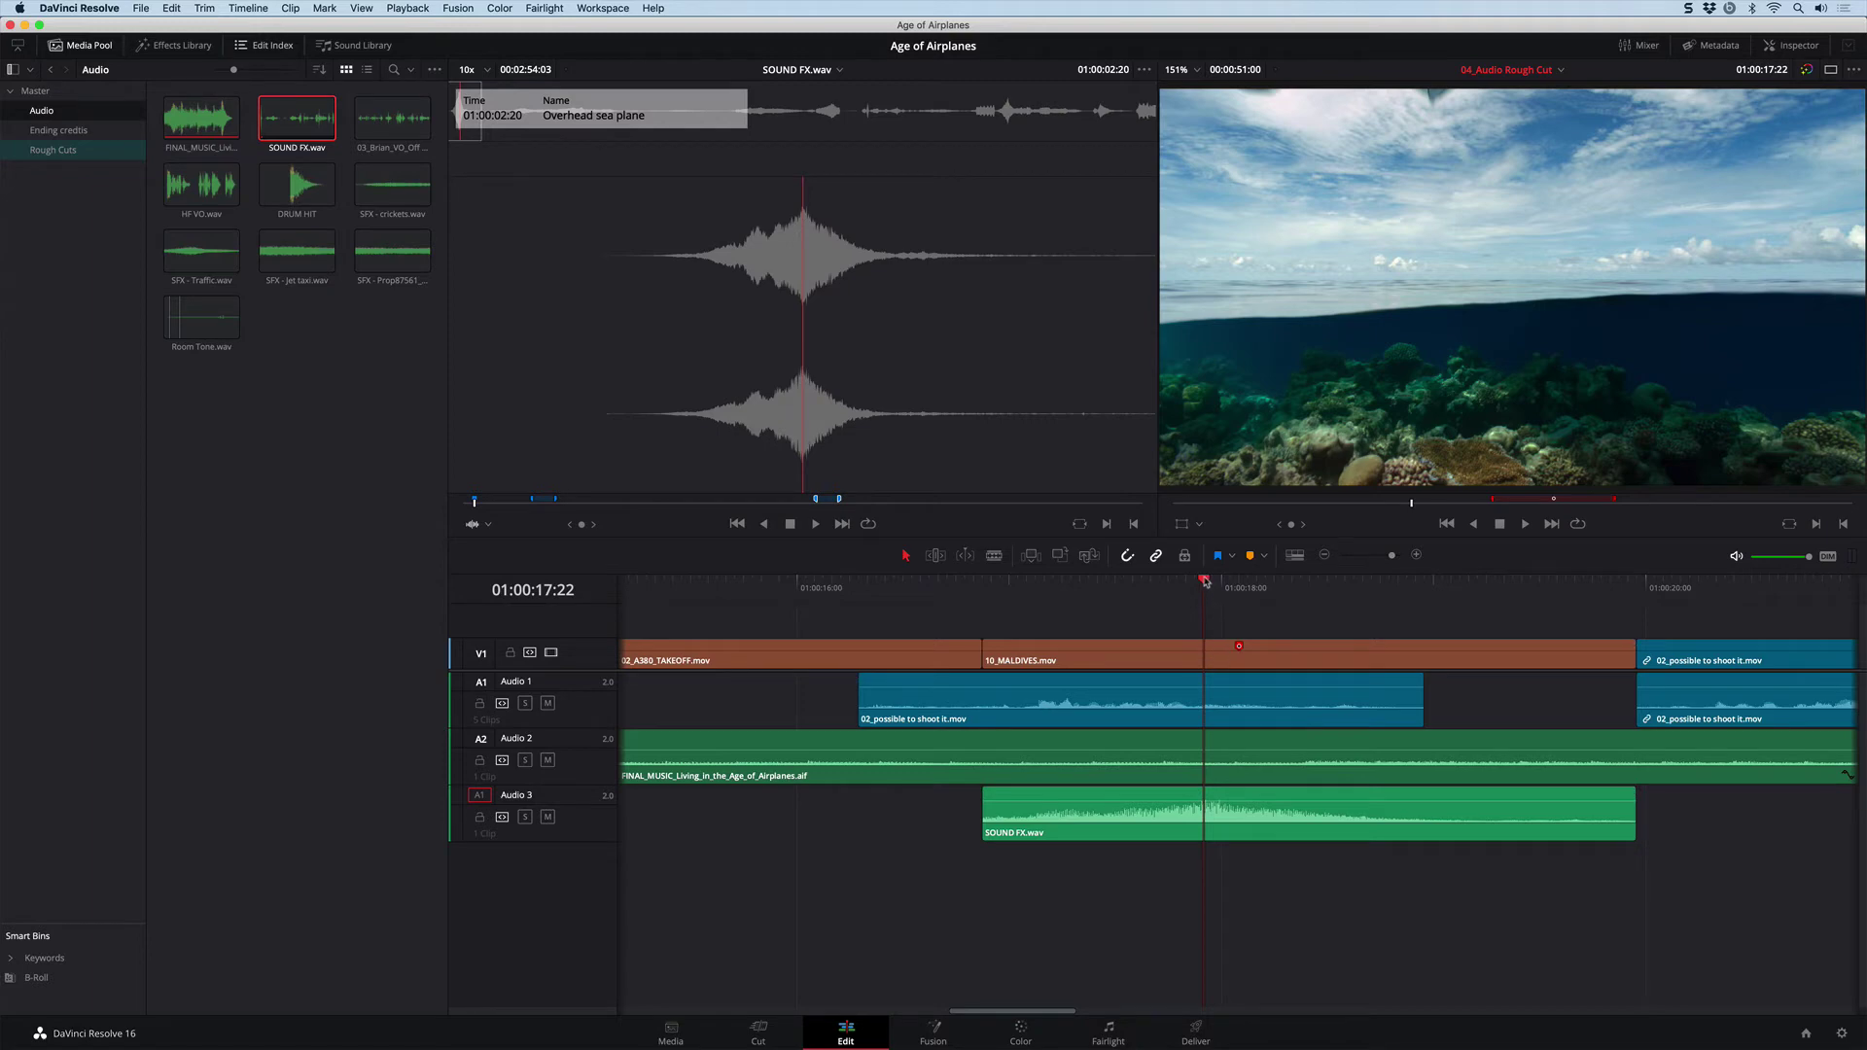
Play the timeline from the start of 10_MALDIVES.mov to check the sea plane sound's sync.
{"action": "left_click_drag", "start_coordinate": [1204, 581], "coordinate": [997, 595]}
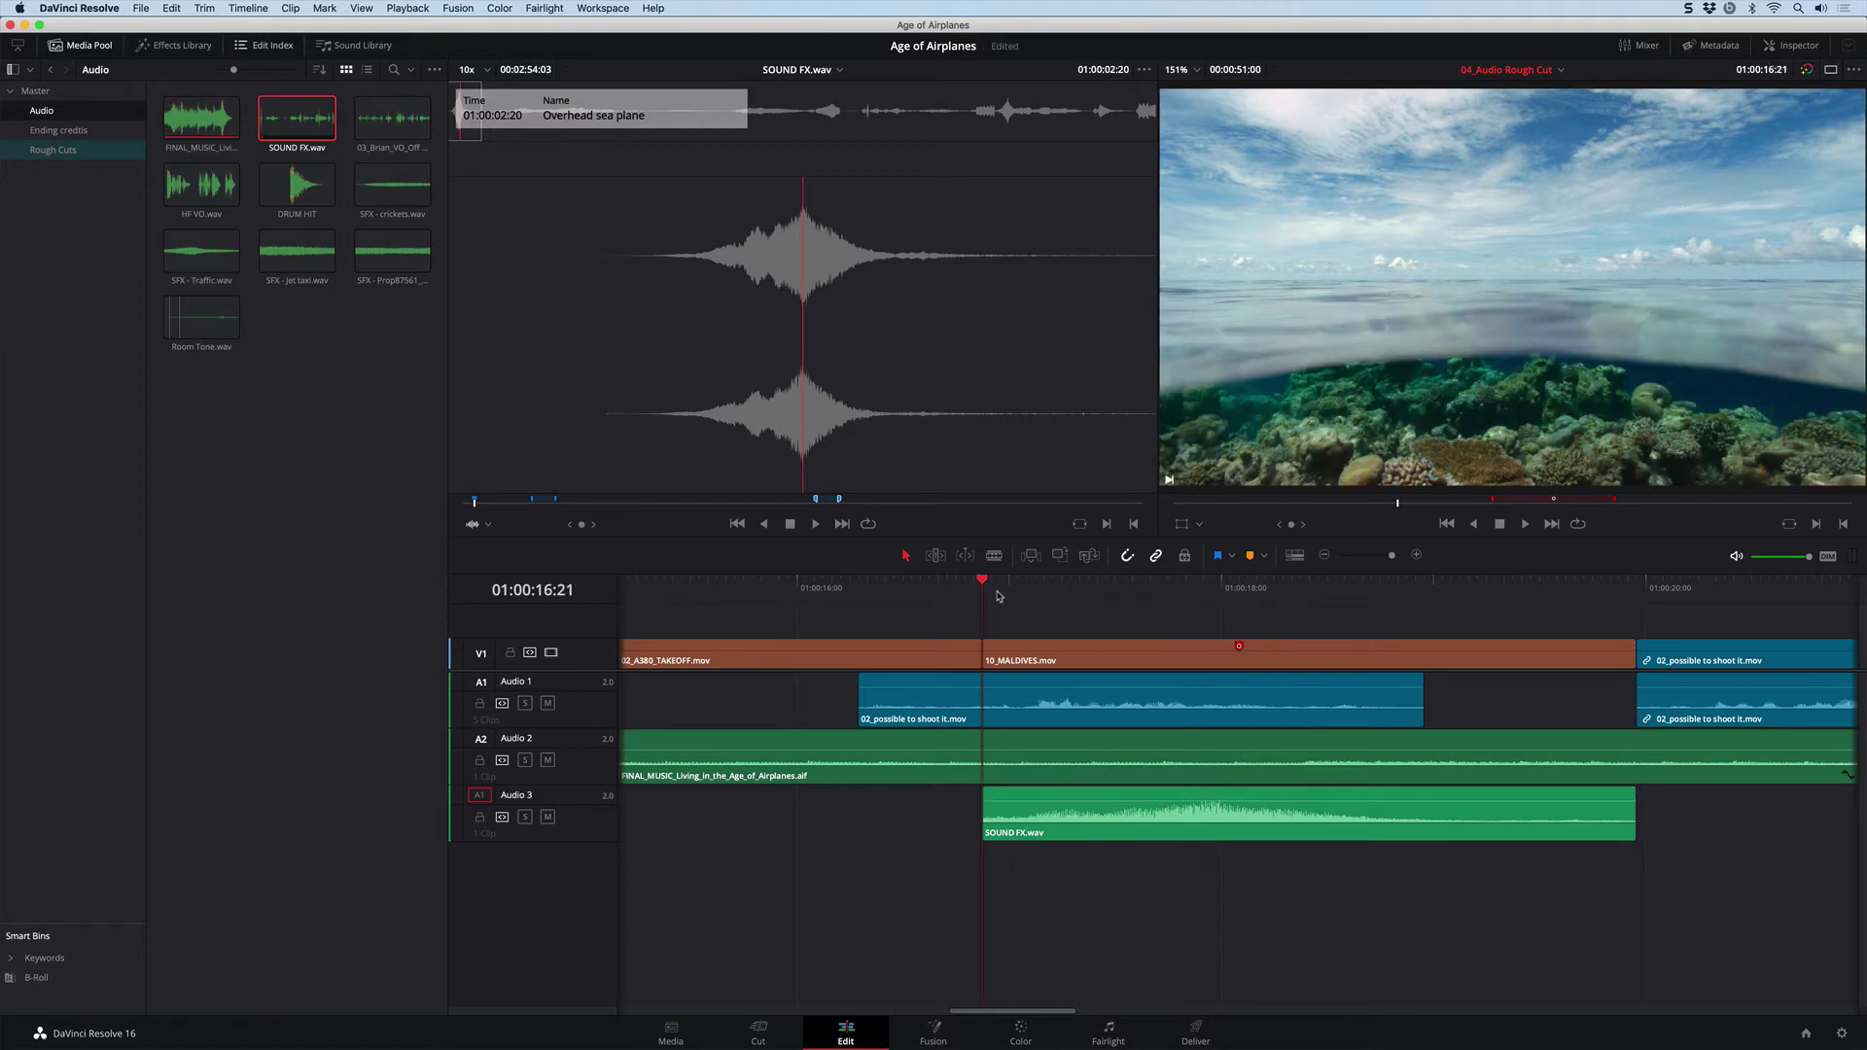
{"action": "key", "text": "space"}
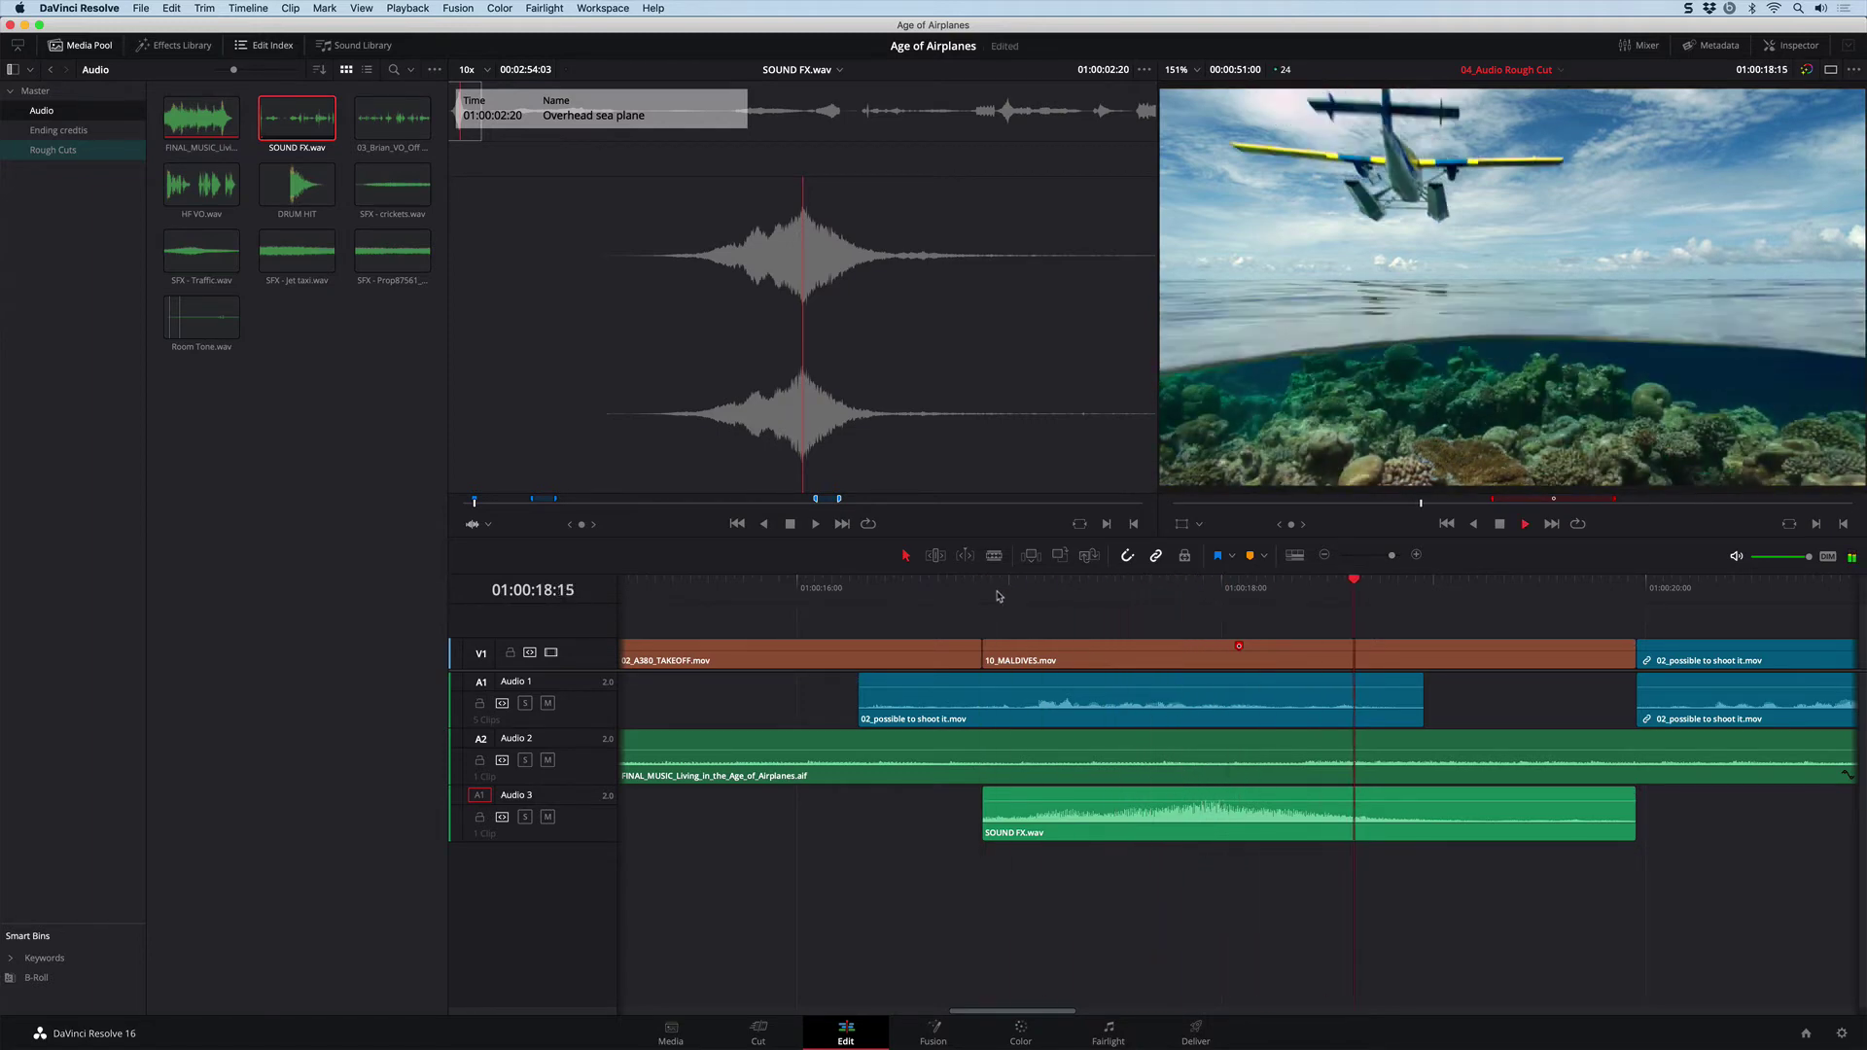
{"action": "key", "text": "space"}
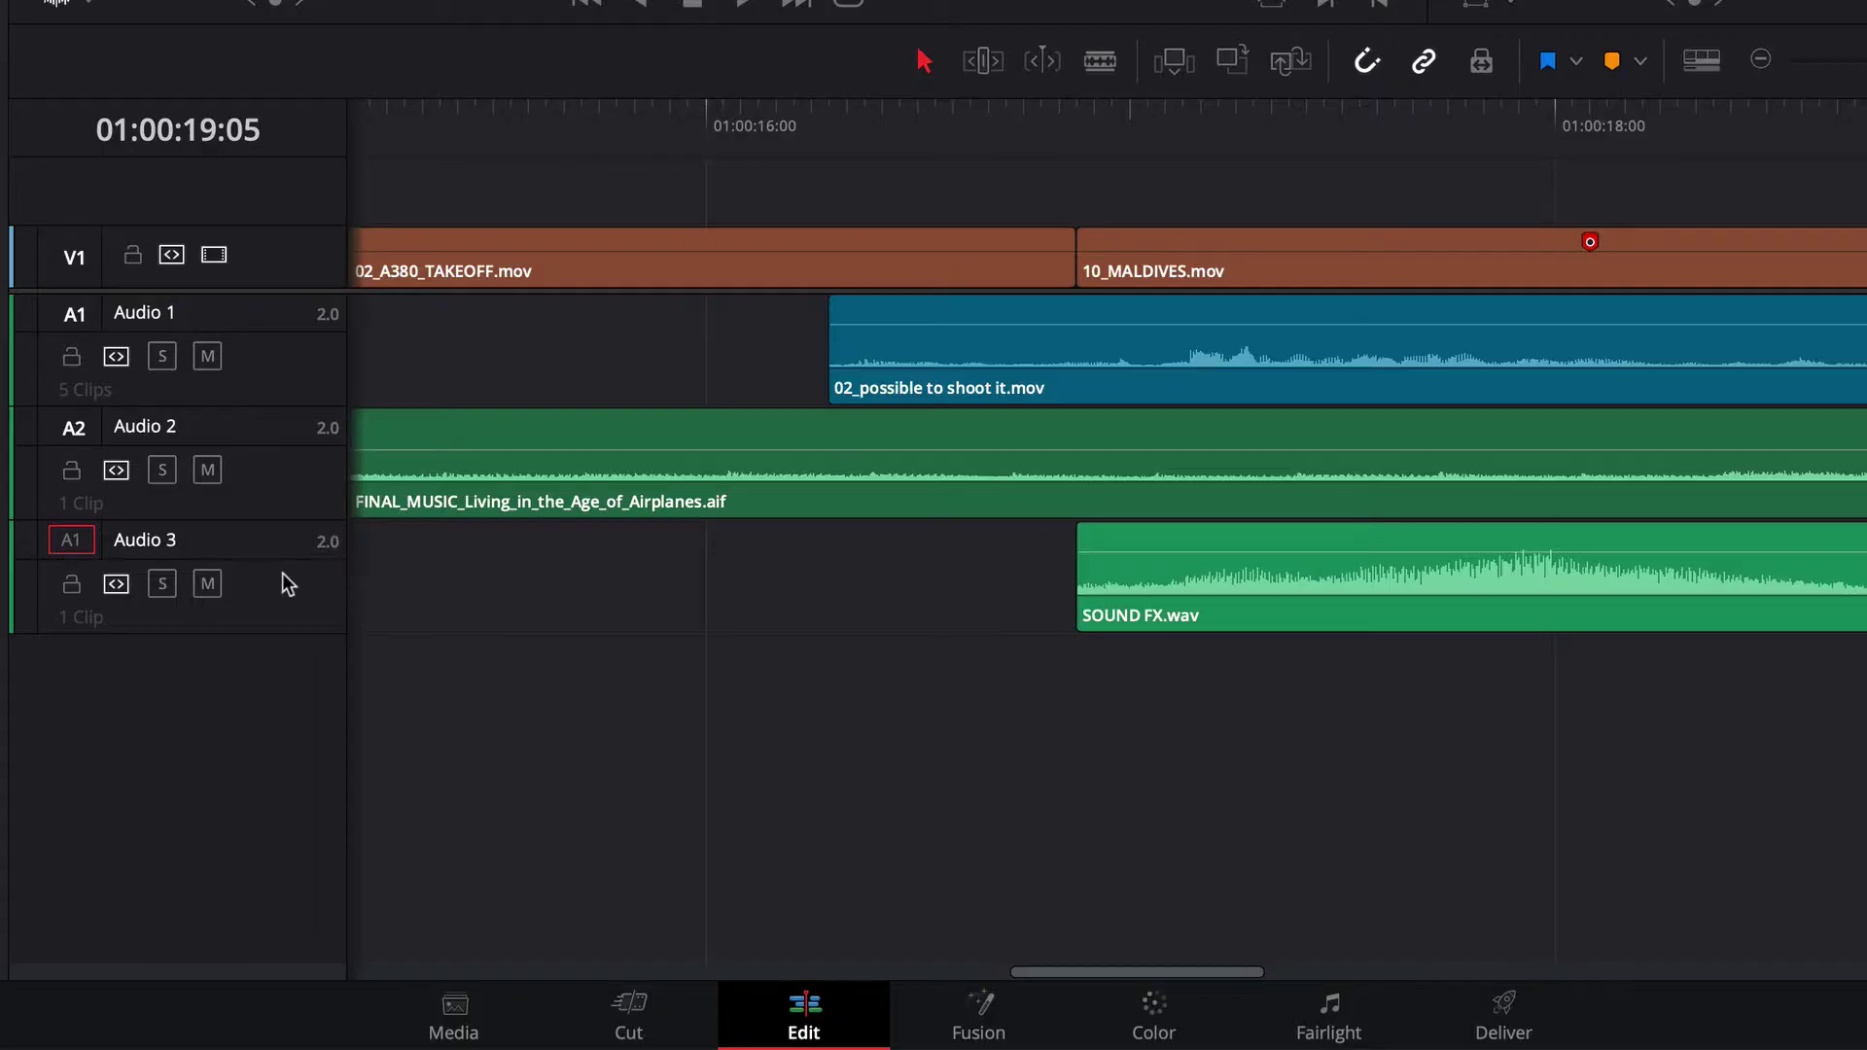
Change the track color of Audio 3 to Lime.
{"action": "right_click", "coordinate": [271, 587]}
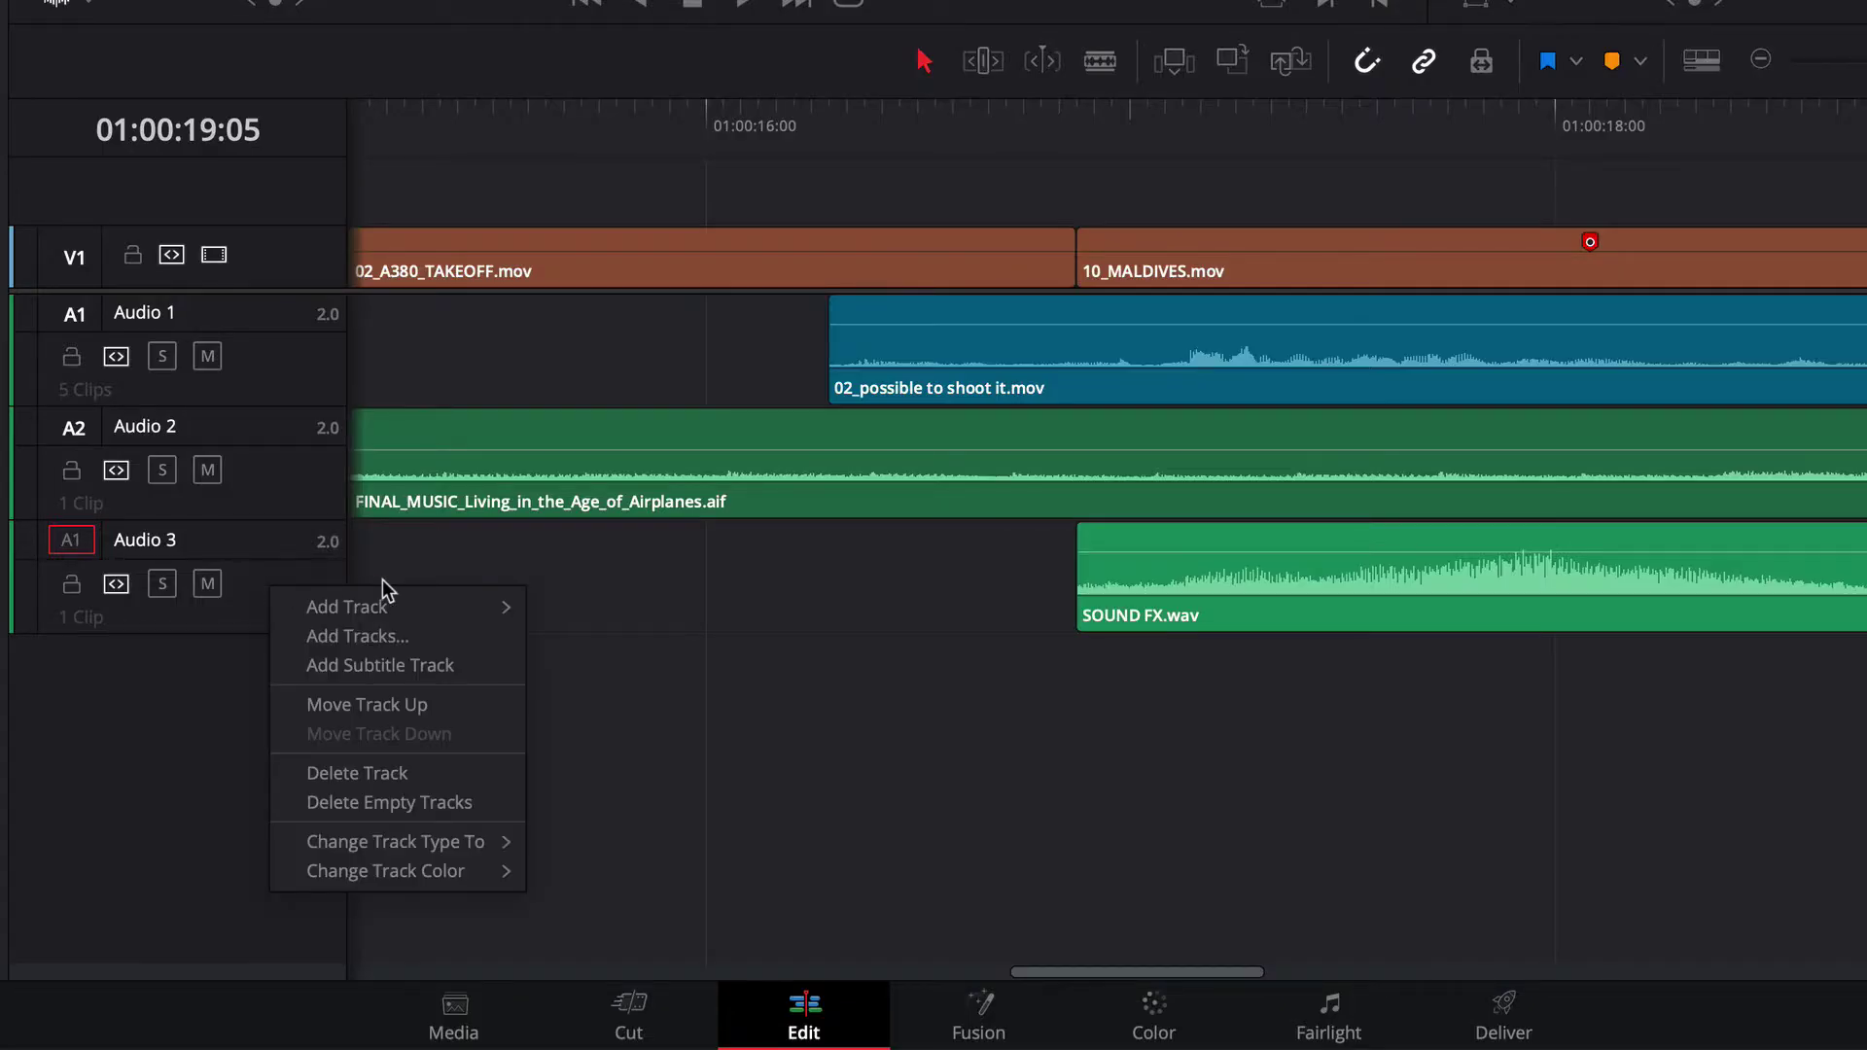
{"action": "right_click", "coordinate": [247, 556]}
{"action": "right_click", "coordinate": [247, 556]}
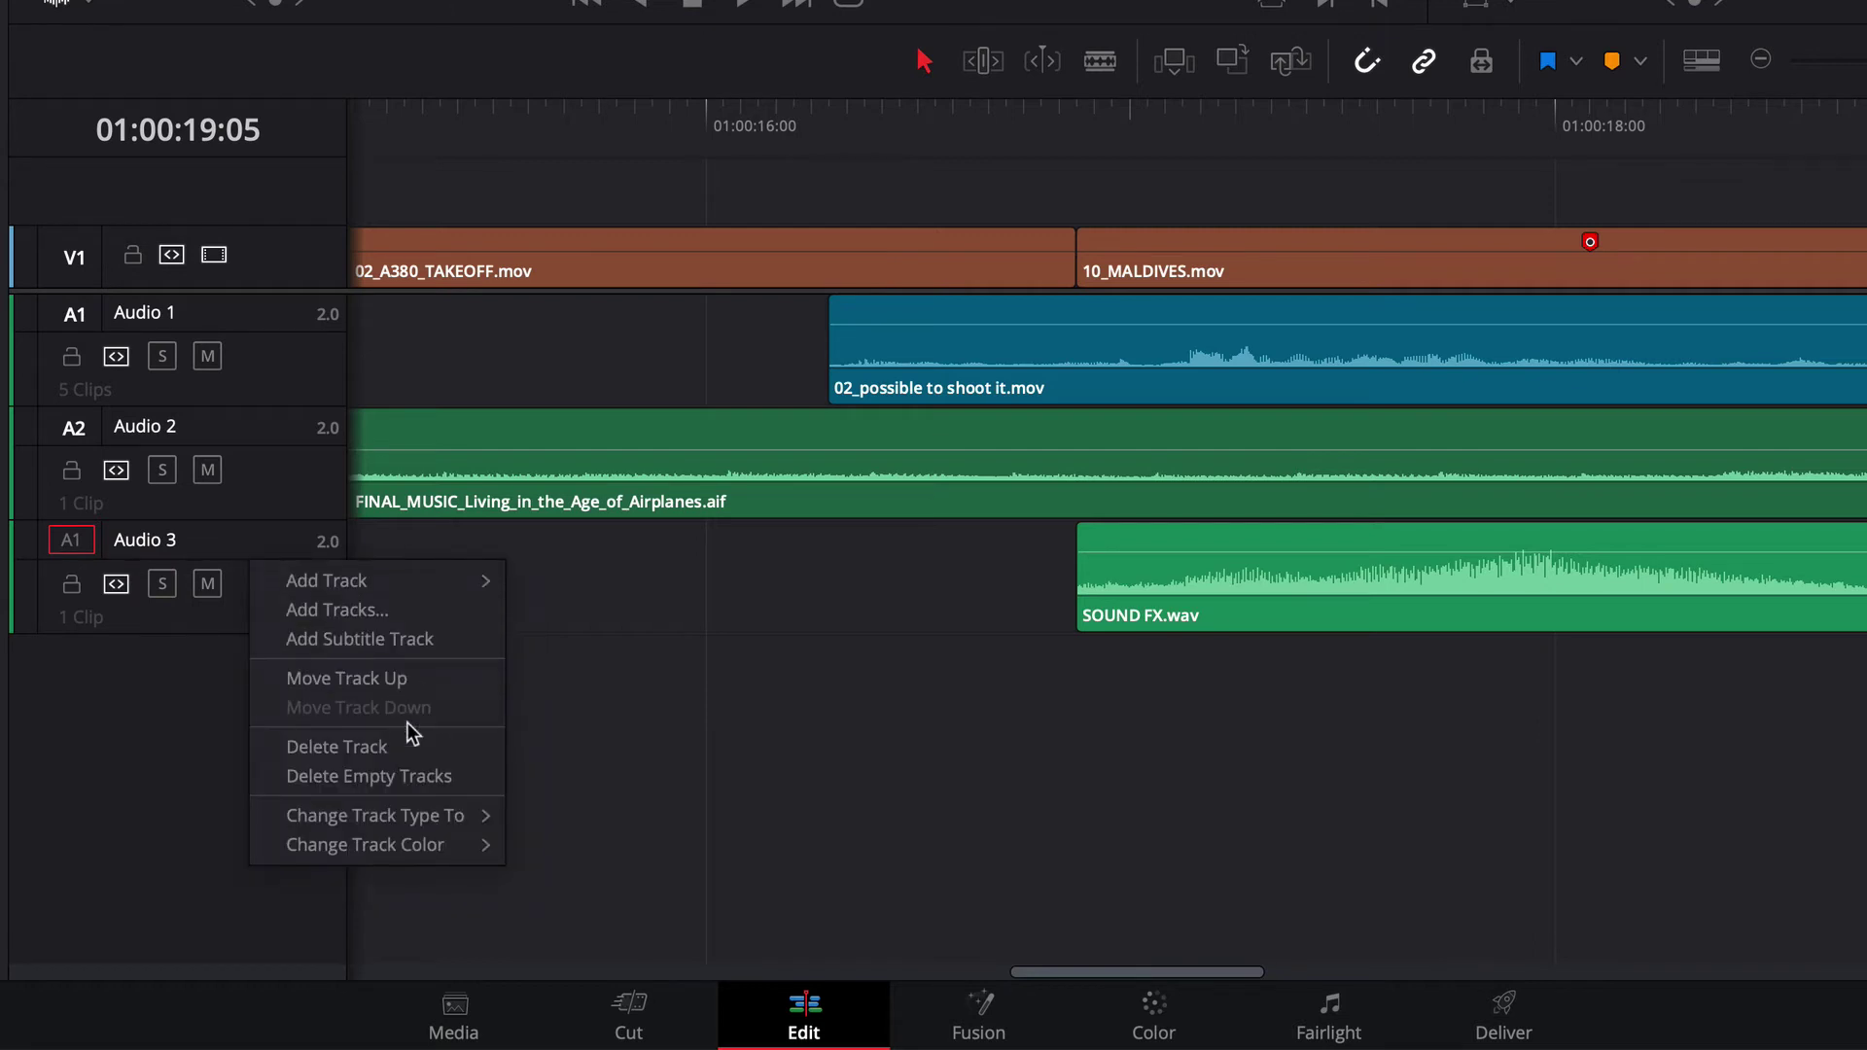
{"action": "mouse_move", "coordinate": [403, 843]}
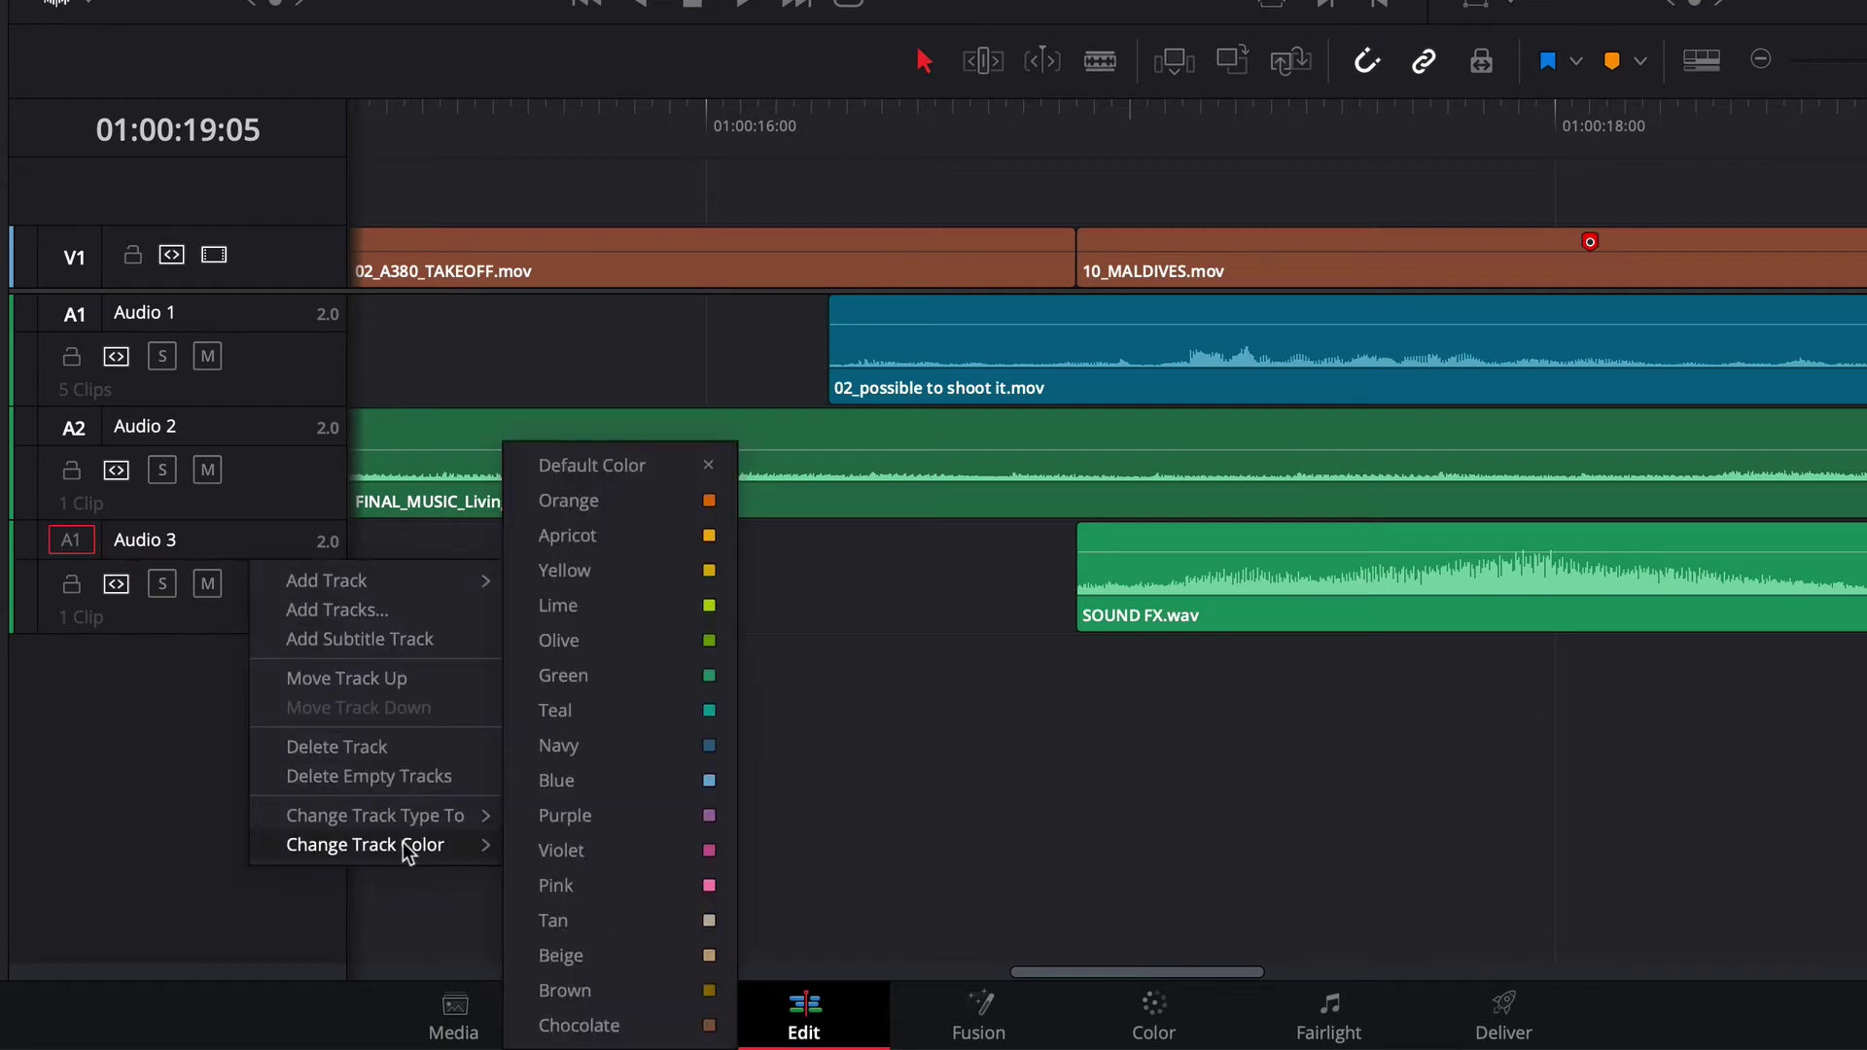
{"action": "left_click", "coordinate": [644, 605]}
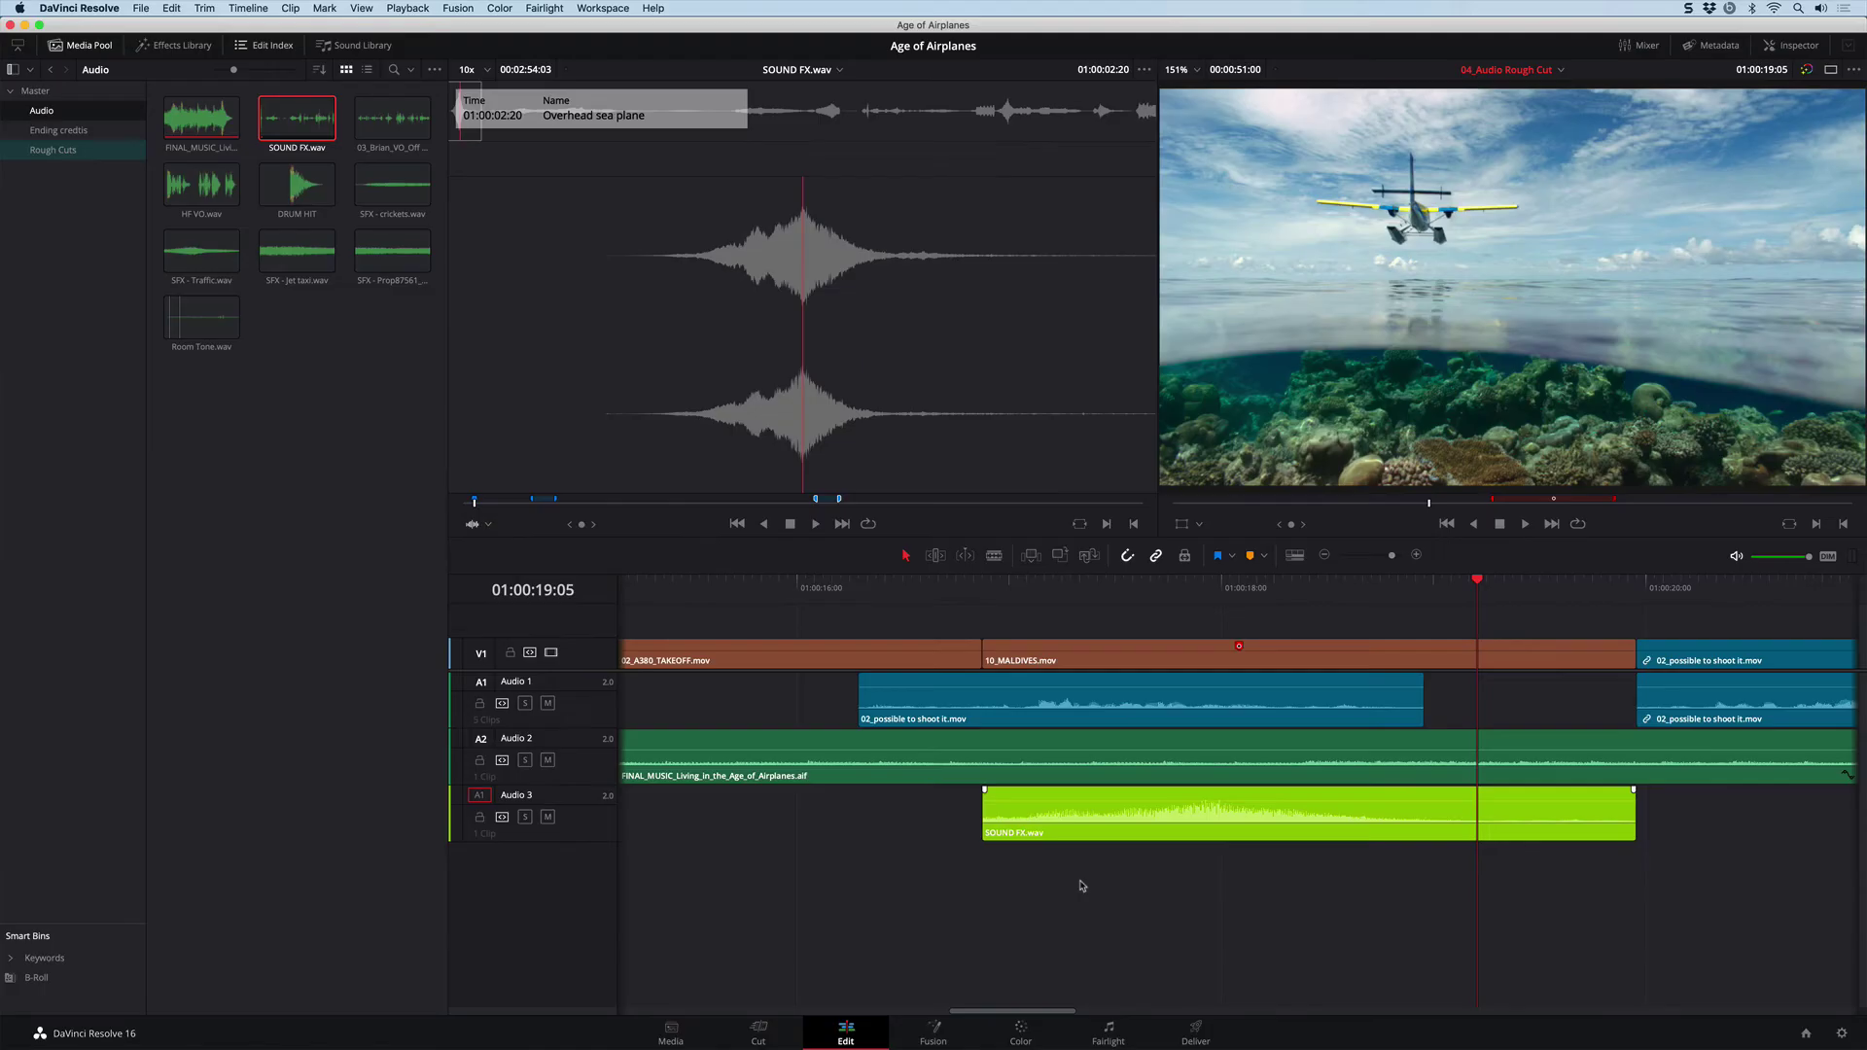
Open the Edit Index for the full timeline and filter it to show only red markers.
{"action": "key", "text": "shift+z"}
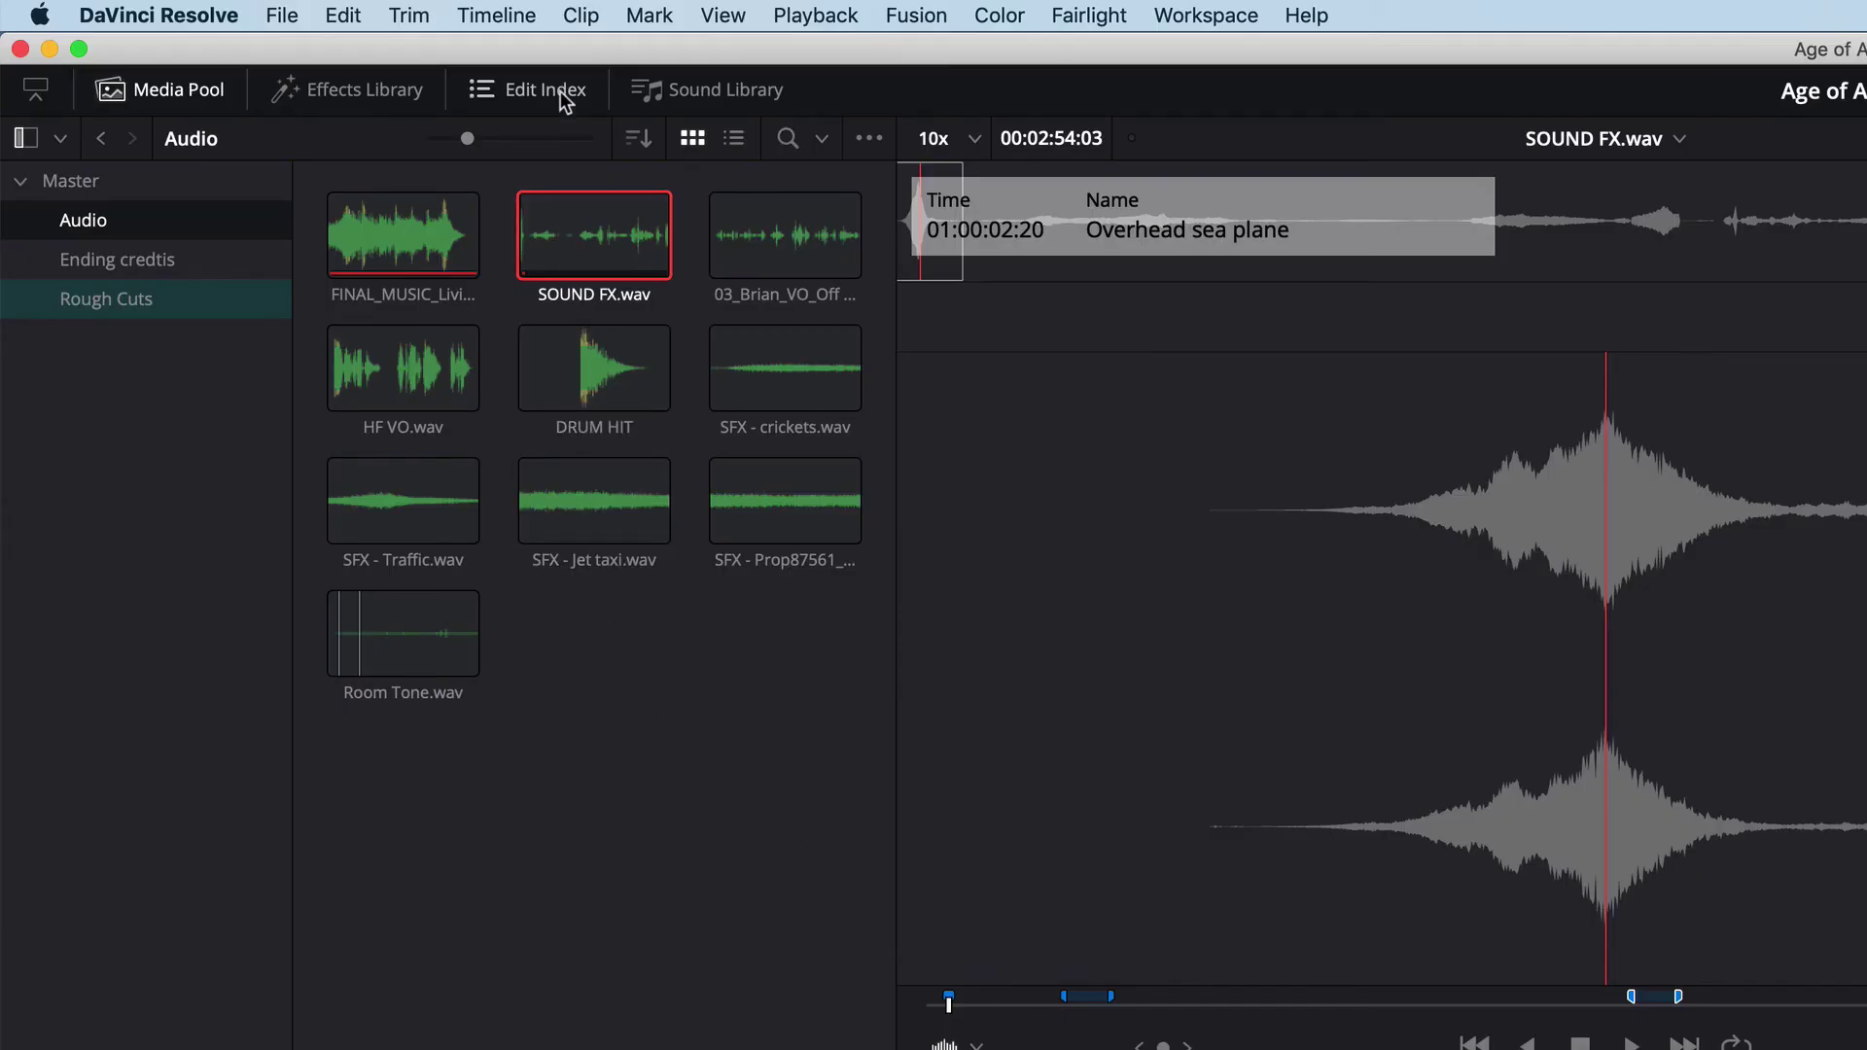
{"action": "left_click", "coordinate": [560, 90]}
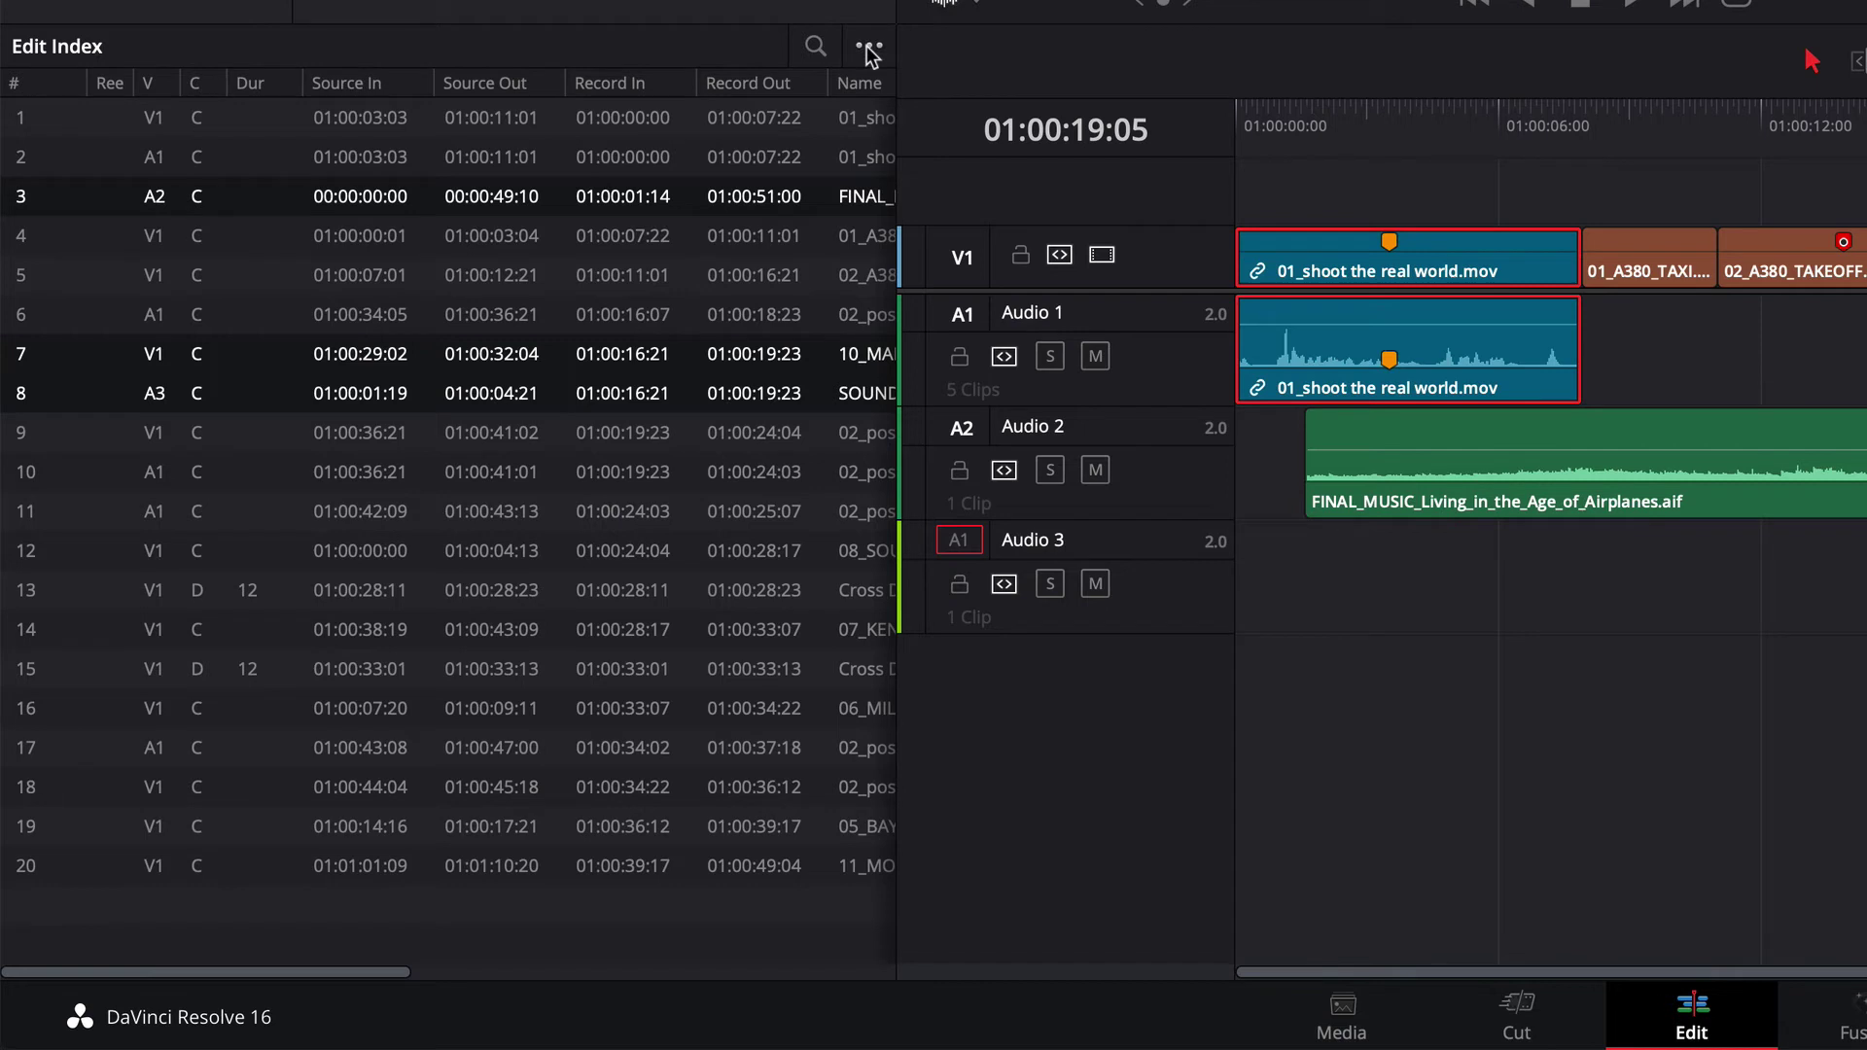
{"action": "left_click", "coordinate": [868, 51]}
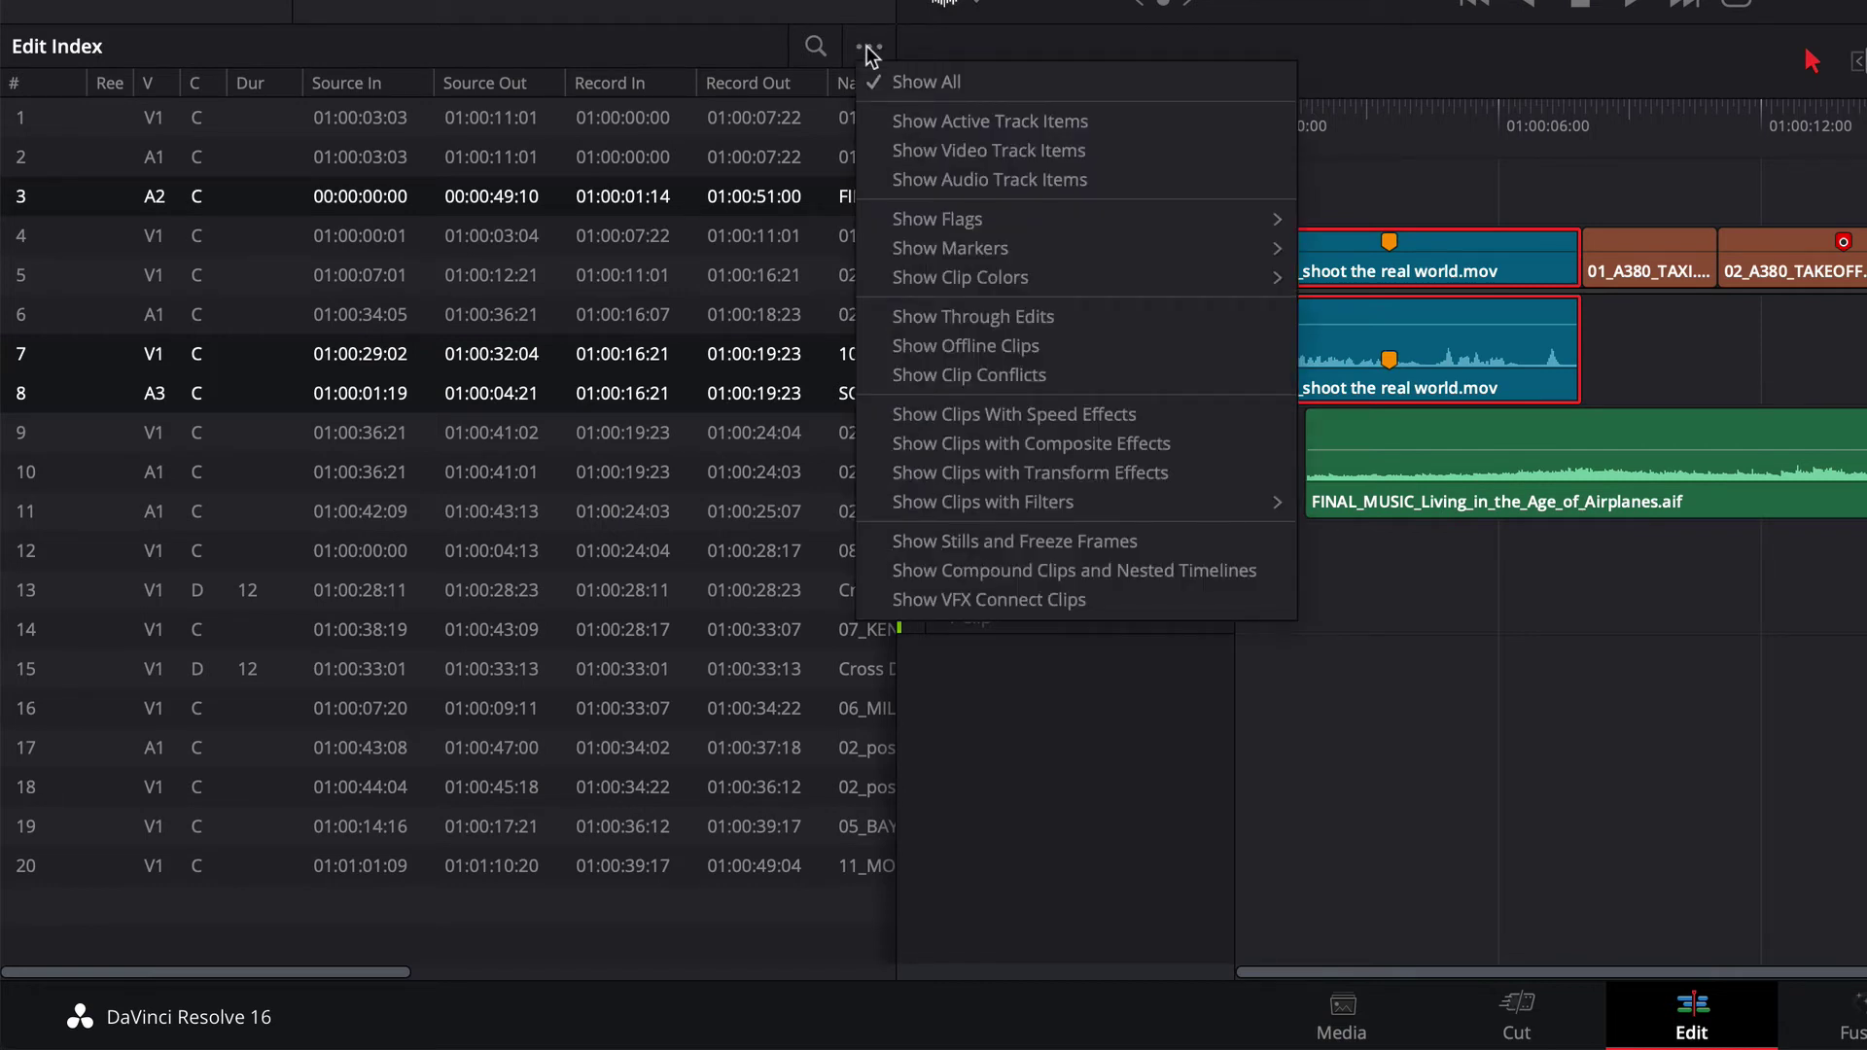
{"action": "mouse_move", "coordinate": [976, 255]}
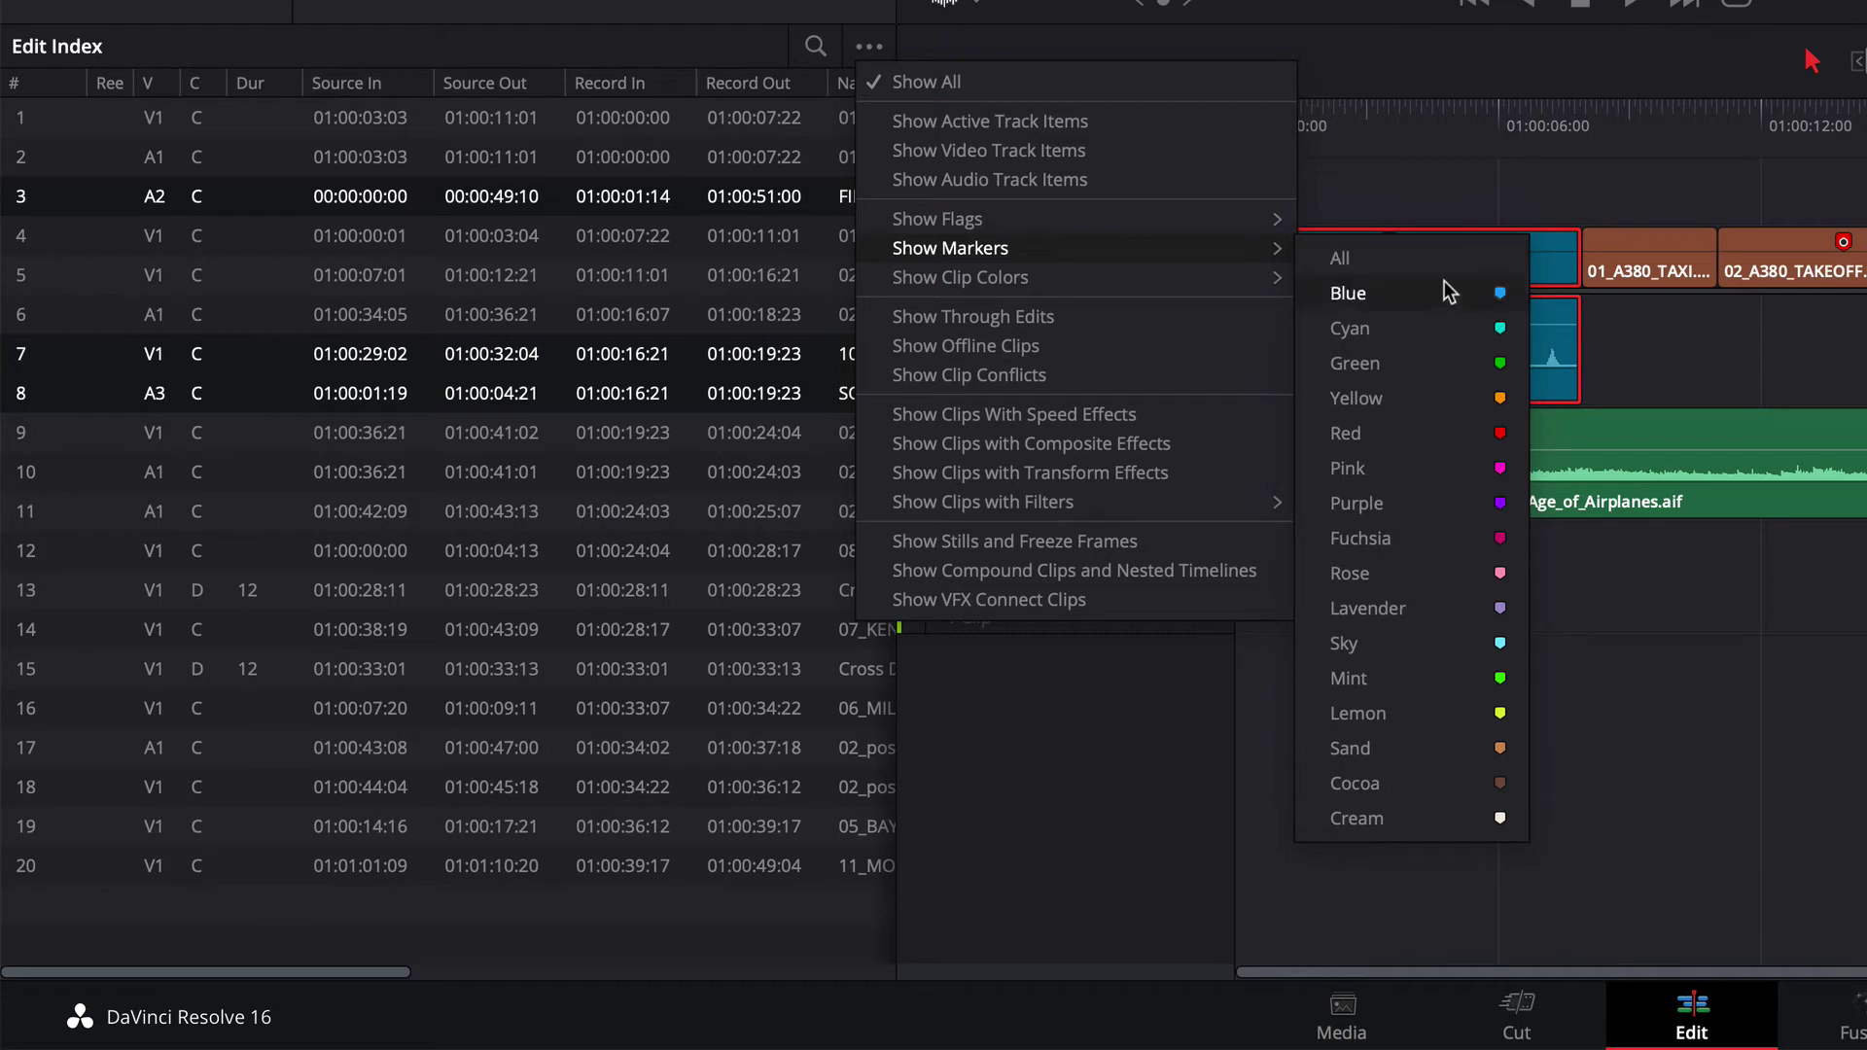
{"action": "left_click", "coordinate": [1443, 446]}
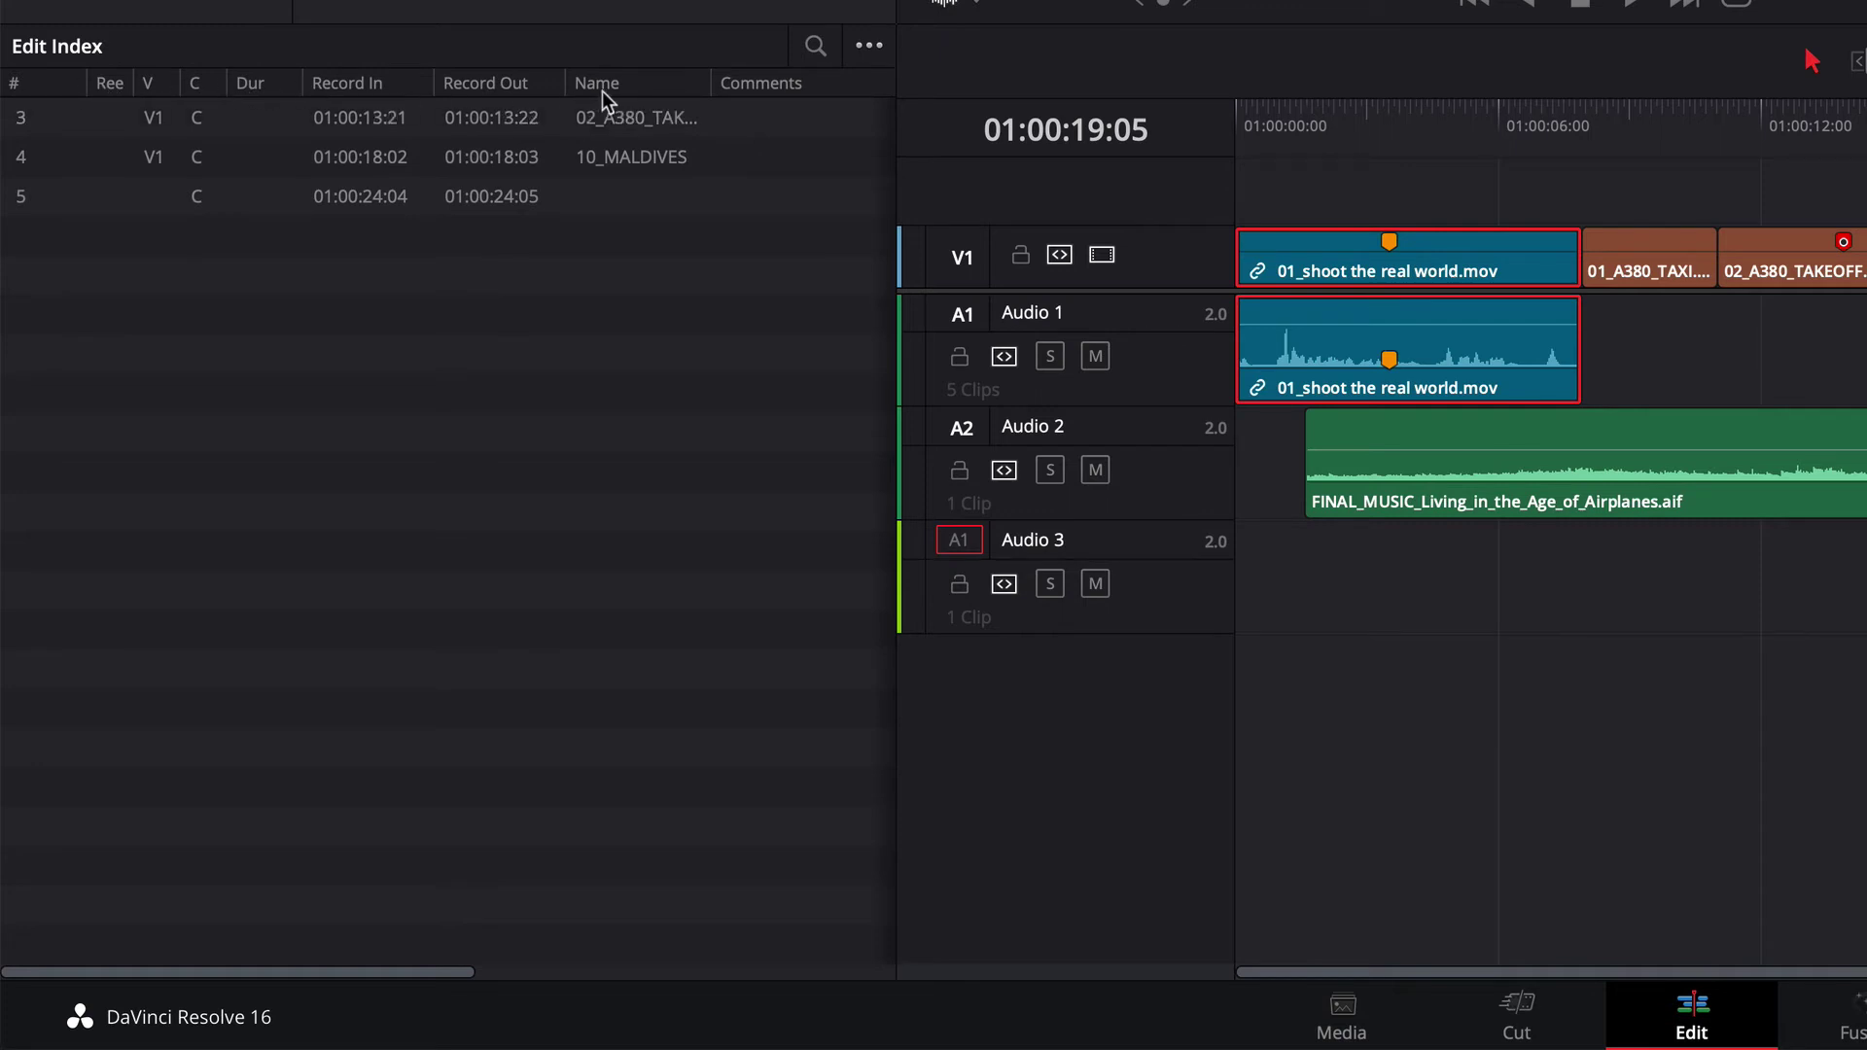
Hide the Reel, V, C, Dur, Record In, Record Out, Name, Comments and Marker Keywords columns in the Edit Index.
{"action": "right_click", "coordinate": [347, 84]}
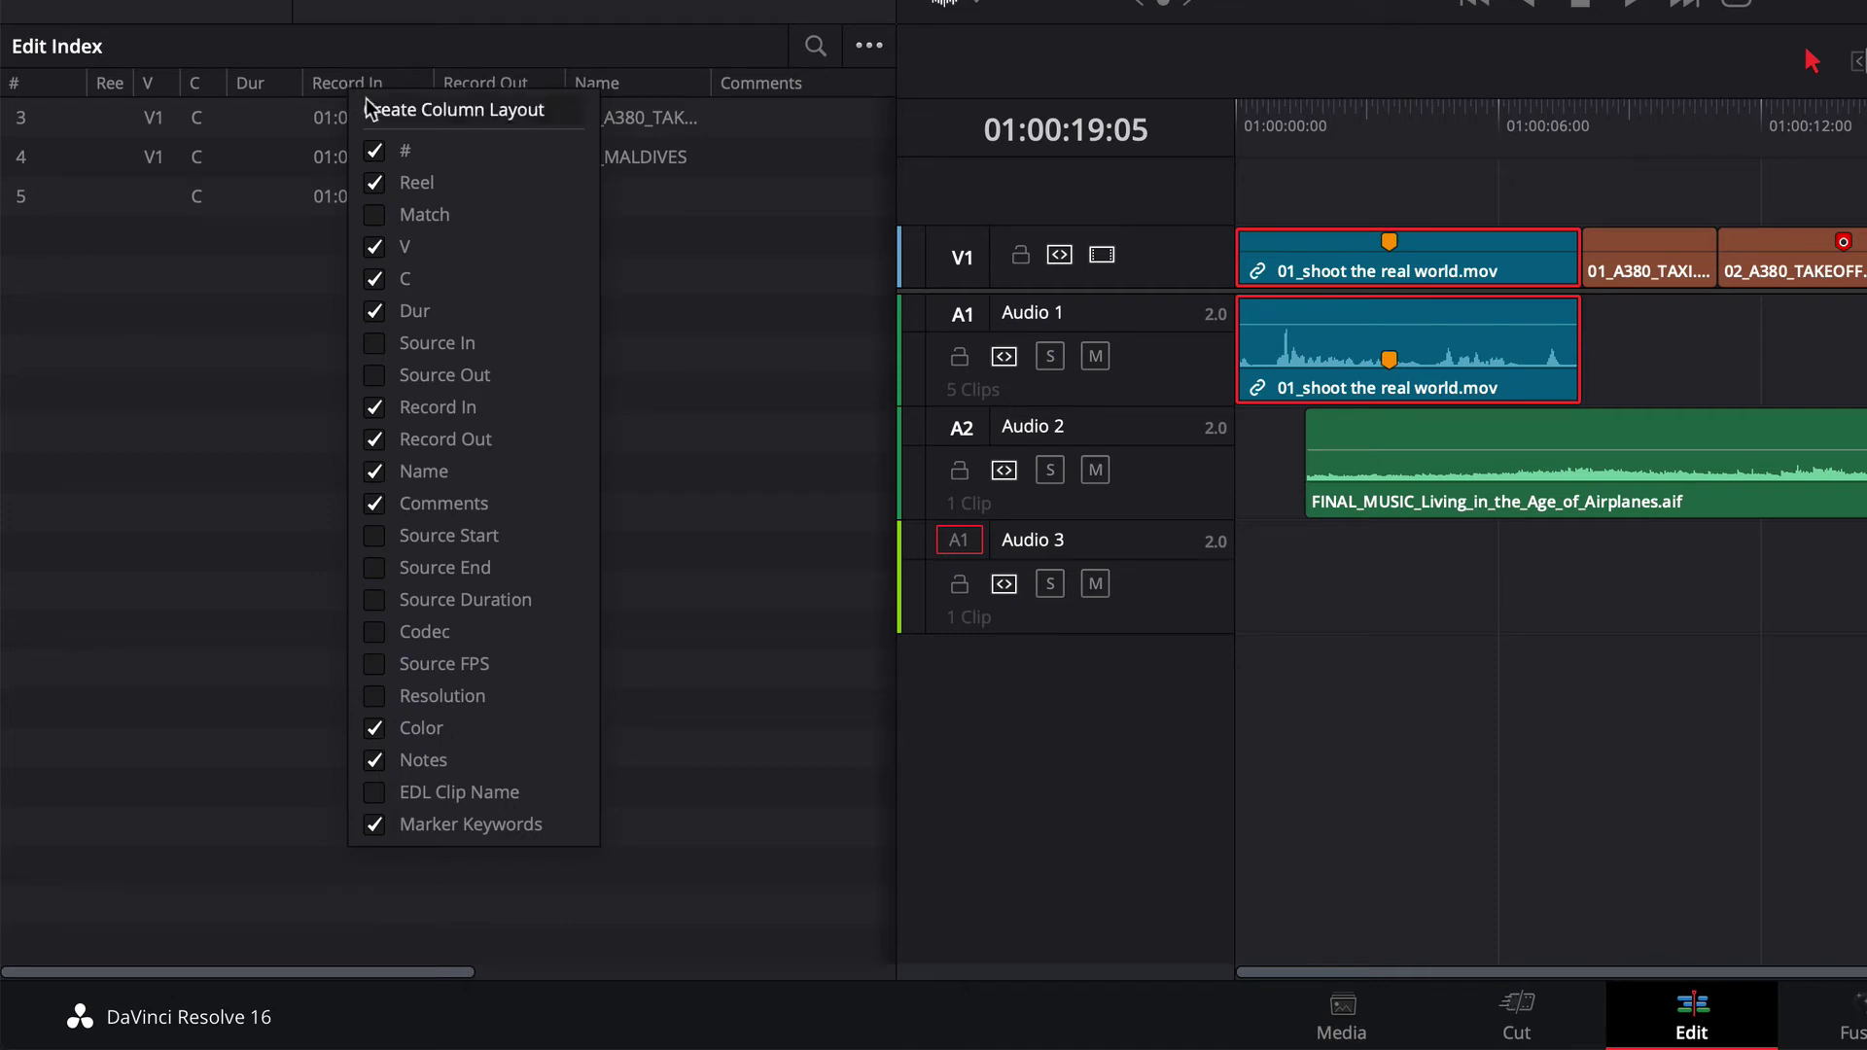
{"action": "left_click", "coordinate": [373, 183]}
{"action": "left_click", "coordinate": [373, 247]}
{"action": "left_click", "coordinate": [373, 279]}
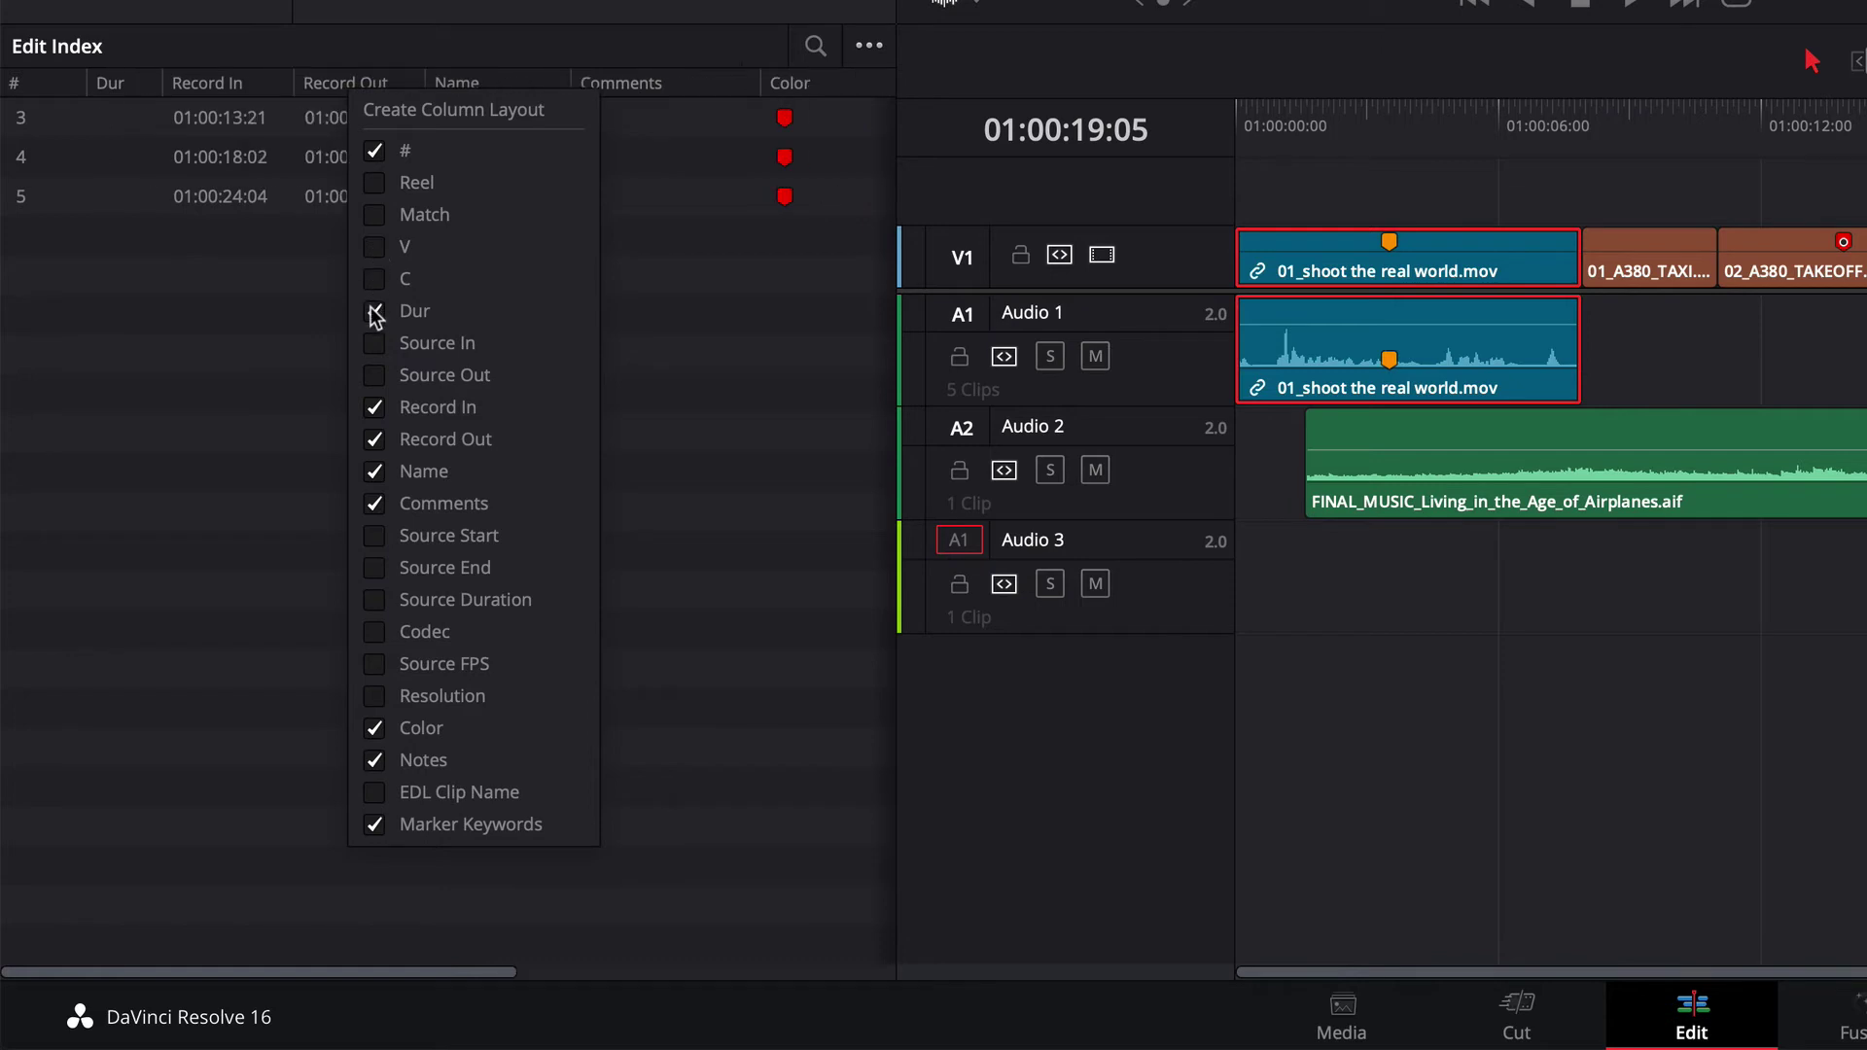
{"action": "left_click", "coordinate": [374, 312]}
{"action": "left_click", "coordinate": [375, 408]}
{"action": "left_click", "coordinate": [374, 439]}
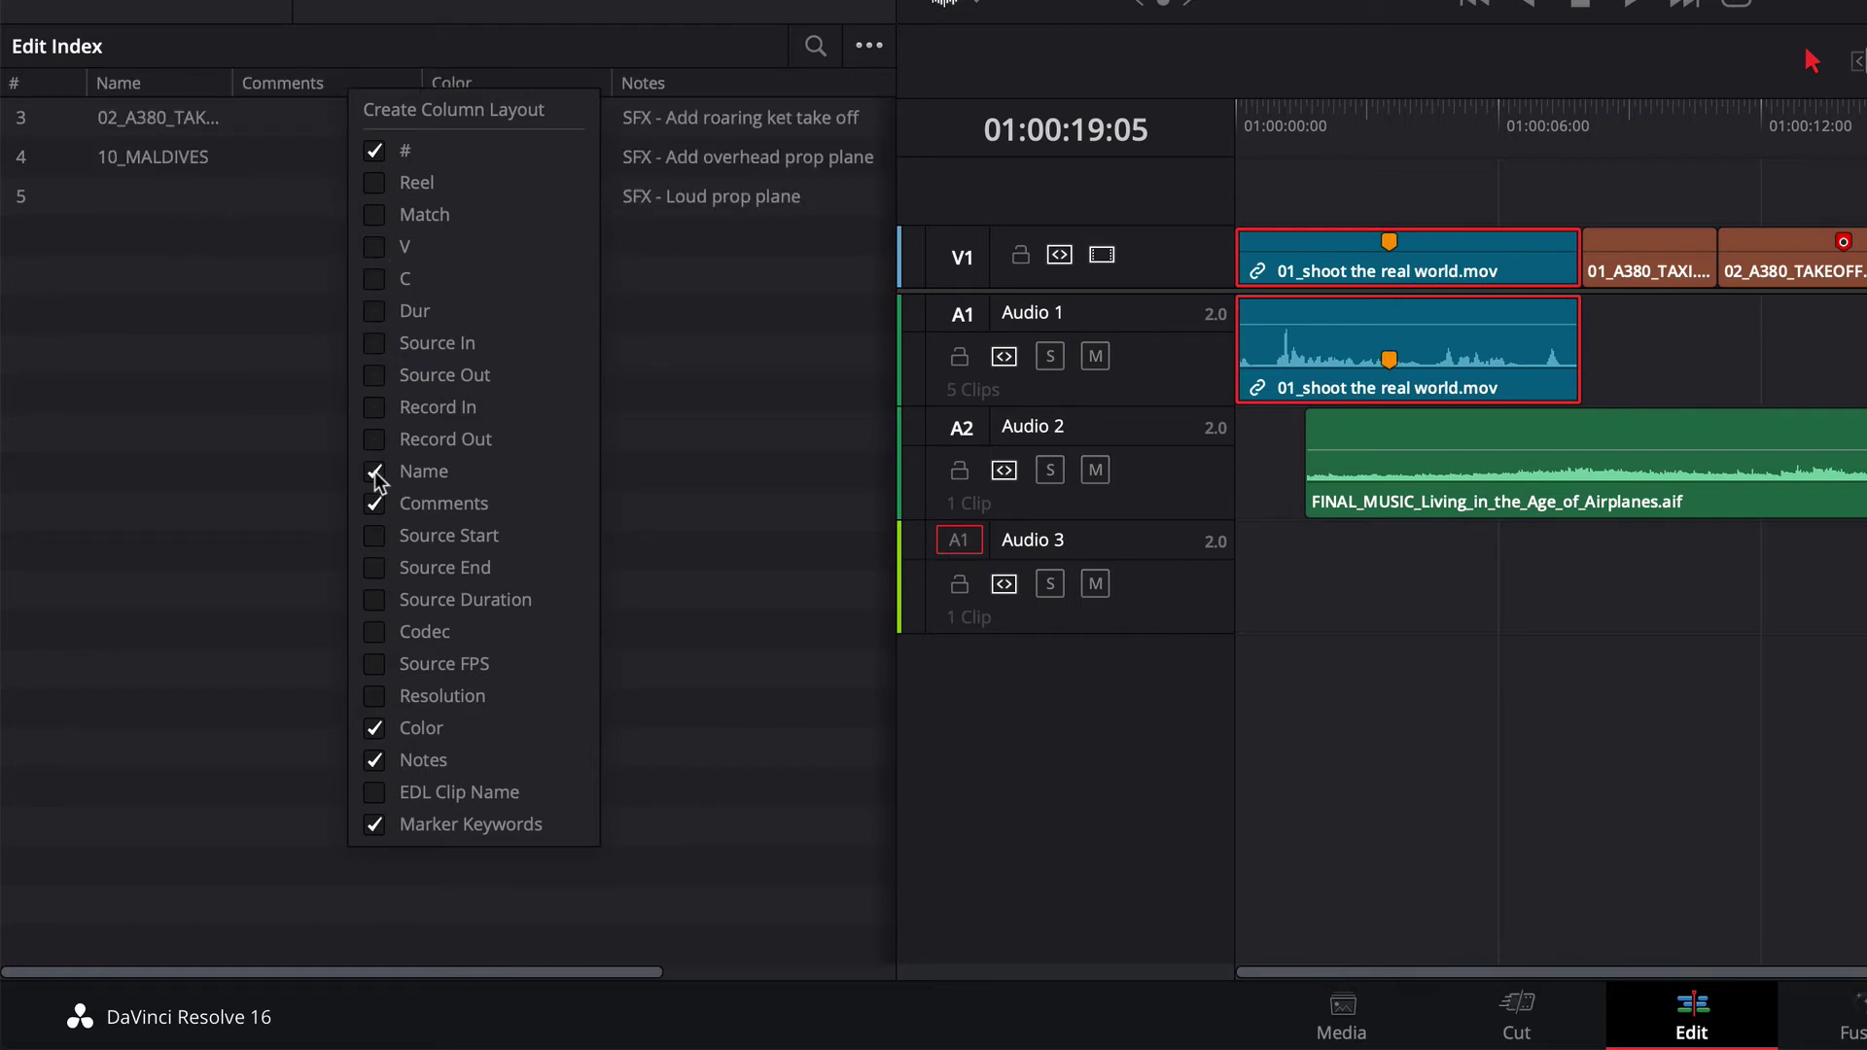
{"action": "left_click", "coordinate": [375, 474]}
{"action": "left_click", "coordinate": [375, 504]}
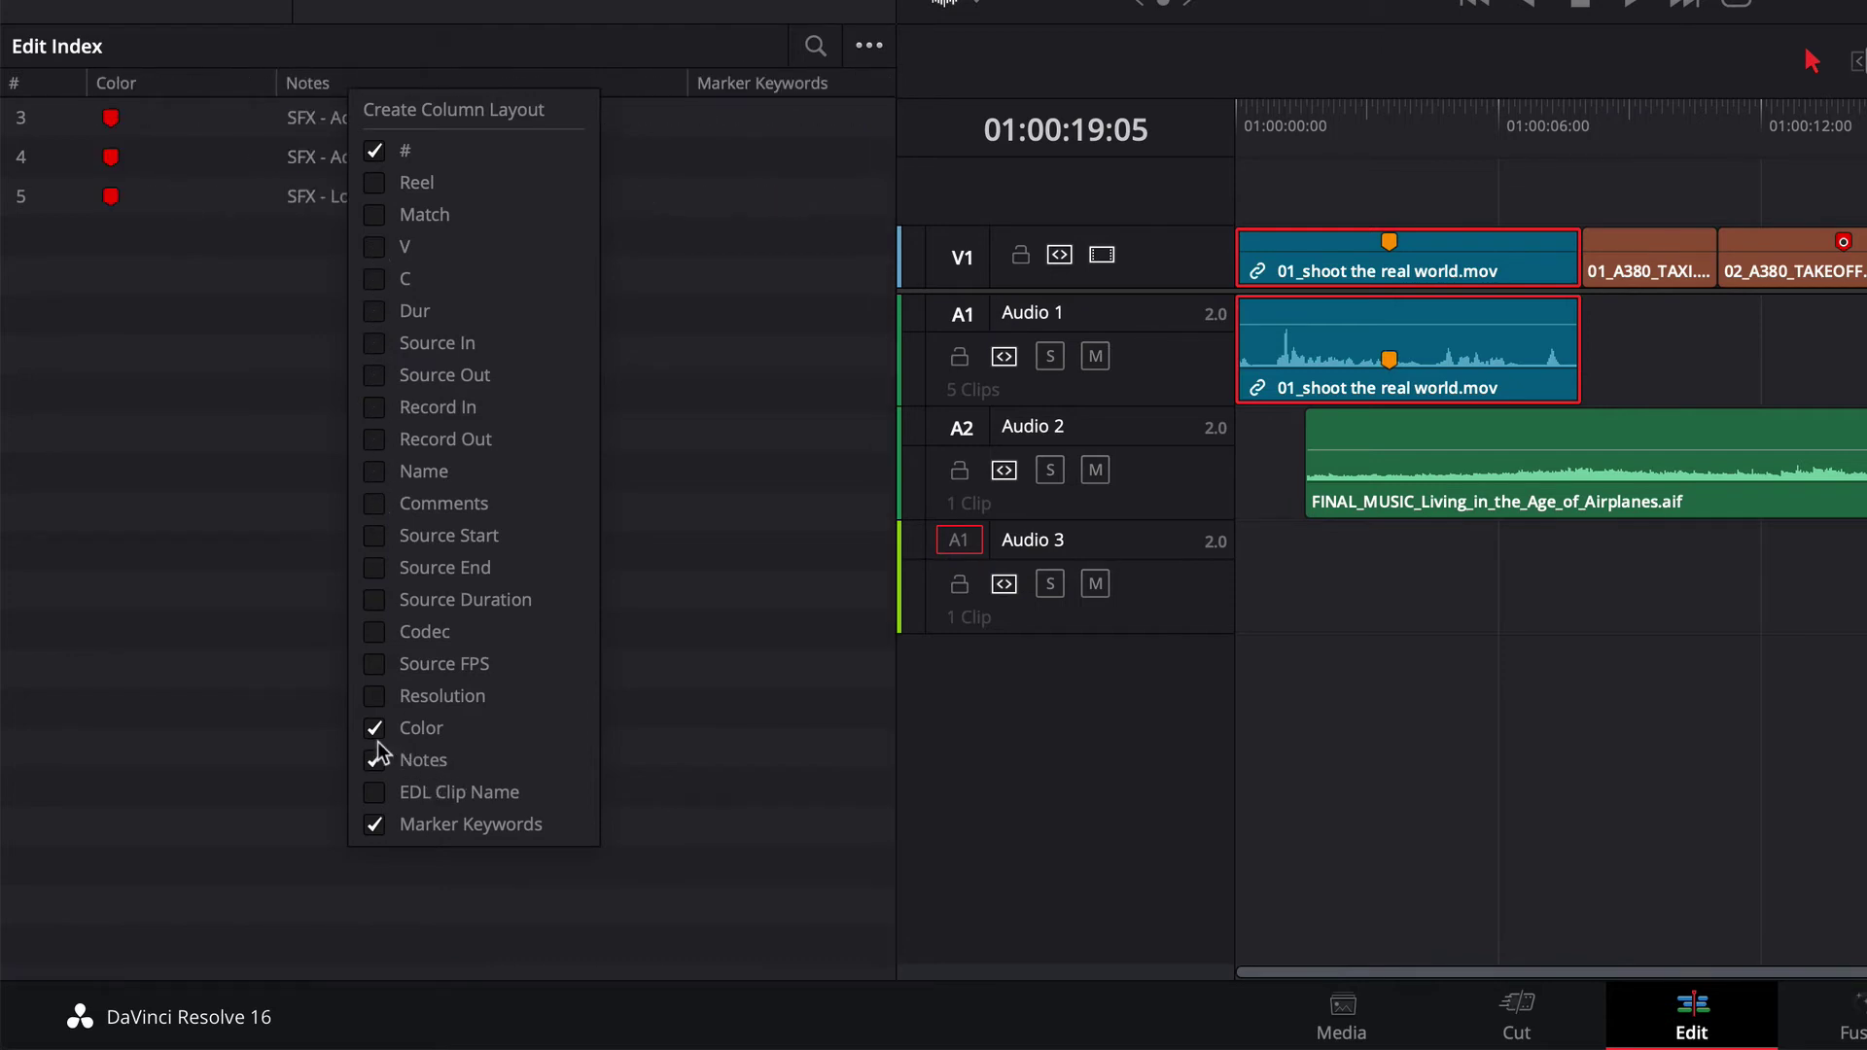
{"action": "left_click", "coordinate": [376, 827]}
{"action": "left_click", "coordinate": [213, 496]}
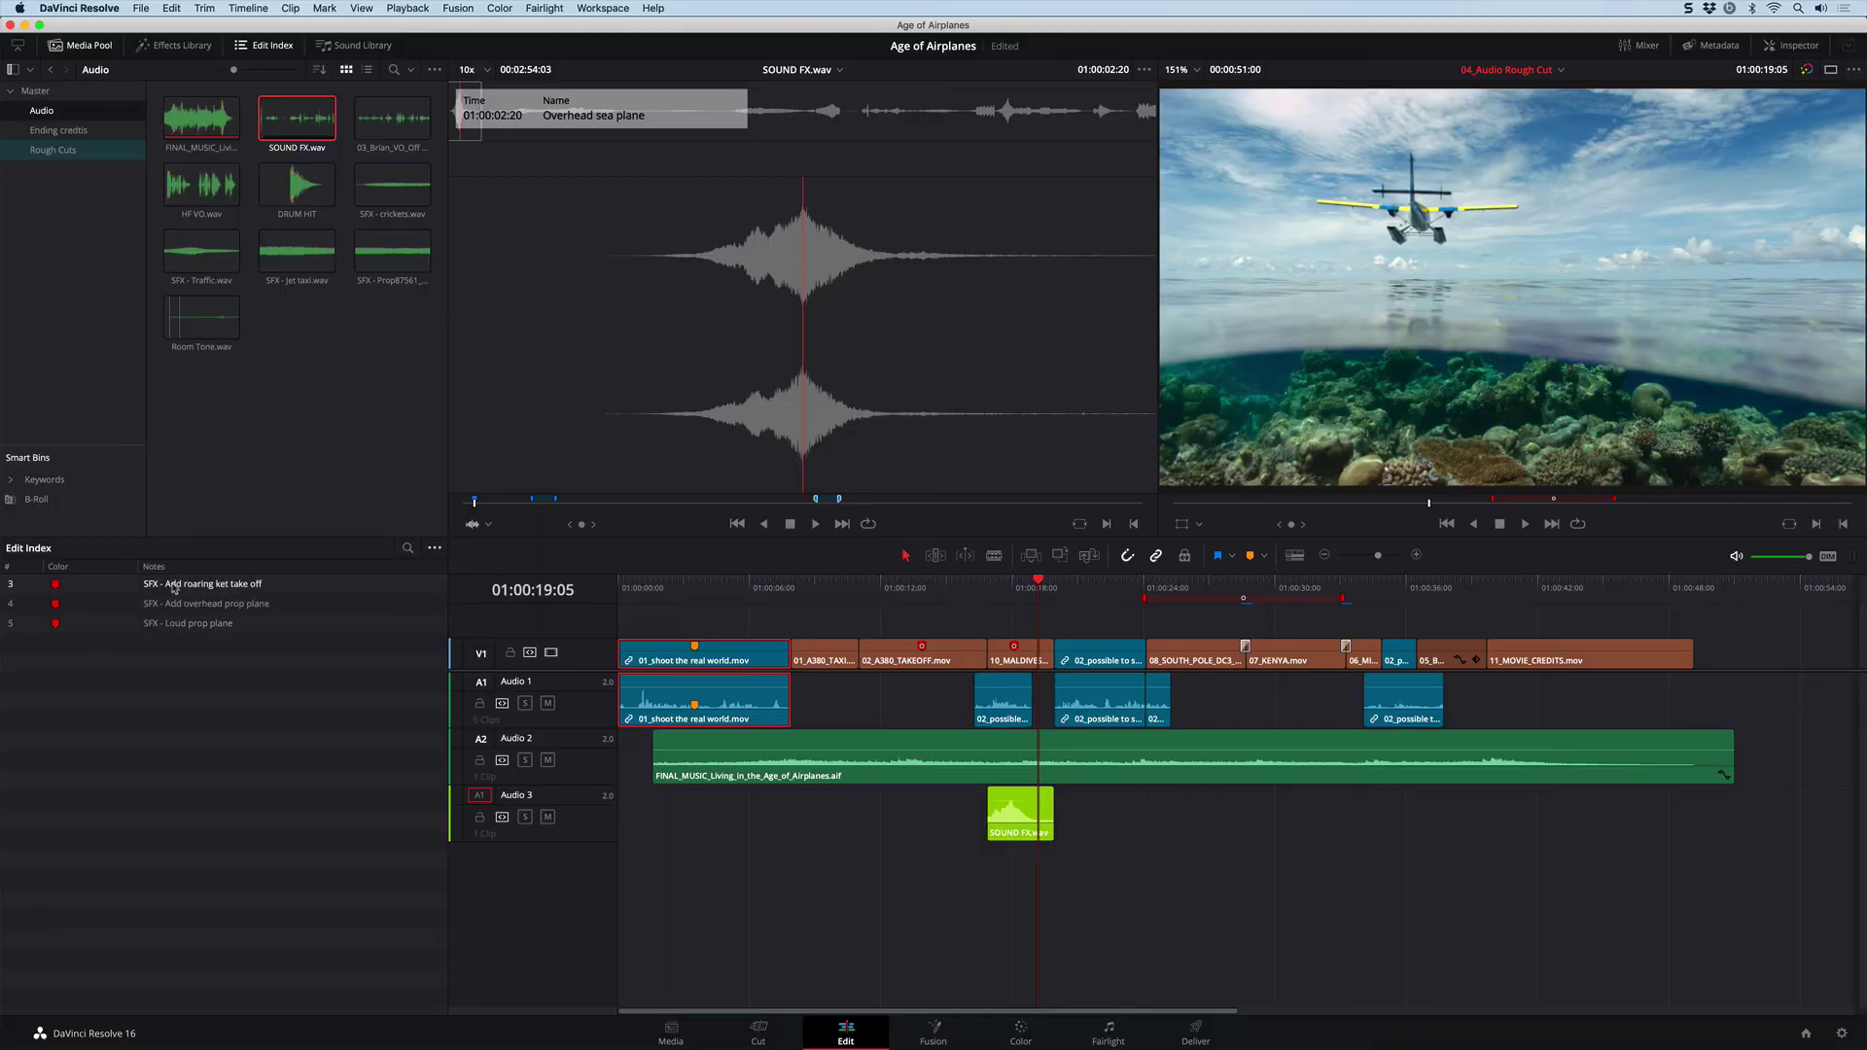
Go back and forth through the listed SFX markers in the Edit Index, ending on "SFX - Add roaring ket take off".
{"action": "left_click", "coordinate": [111, 604]}
{"action": "left_click", "coordinate": [113, 622]}
{"action": "left_click", "coordinate": [120, 604]}
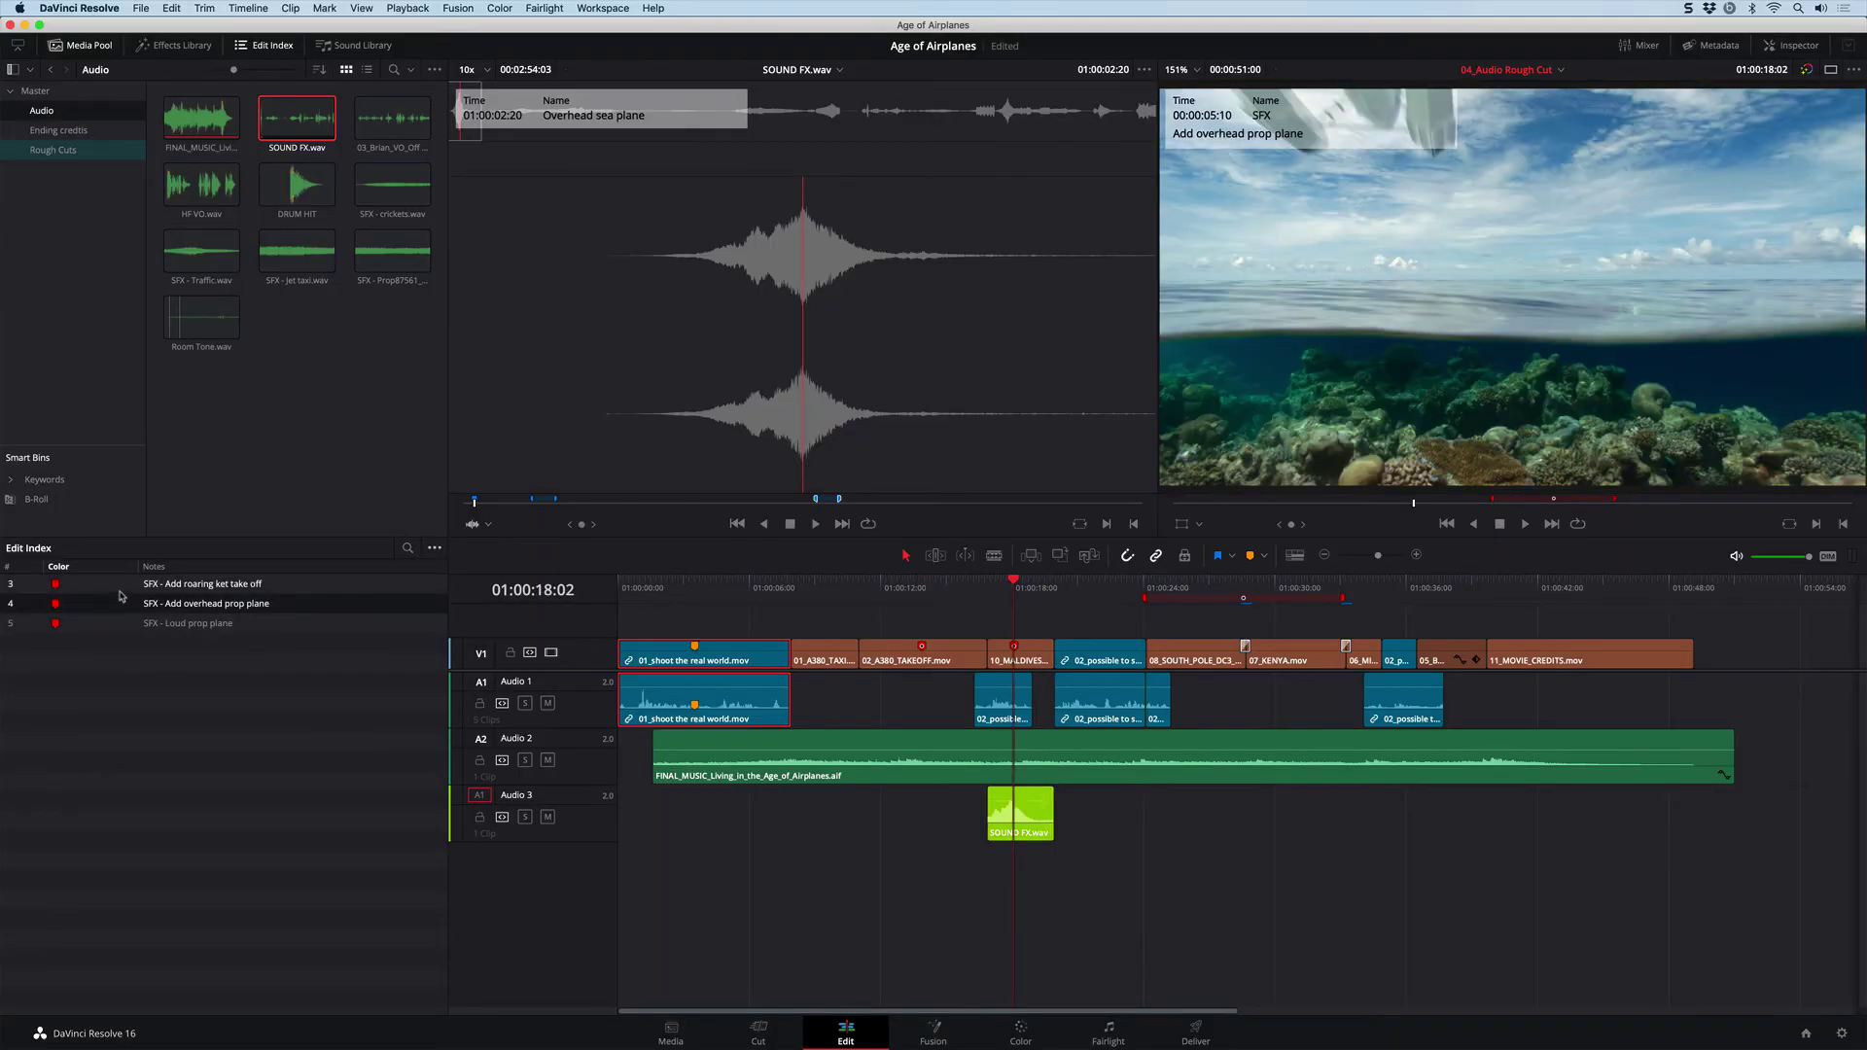
{"action": "left_click", "coordinate": [120, 585]}
{"action": "left_click", "coordinate": [121, 603]}
{"action": "left_click", "coordinate": [123, 622]}
{"action": "left_click", "coordinate": [122, 604]}
{"action": "left_click", "coordinate": [119, 588]}
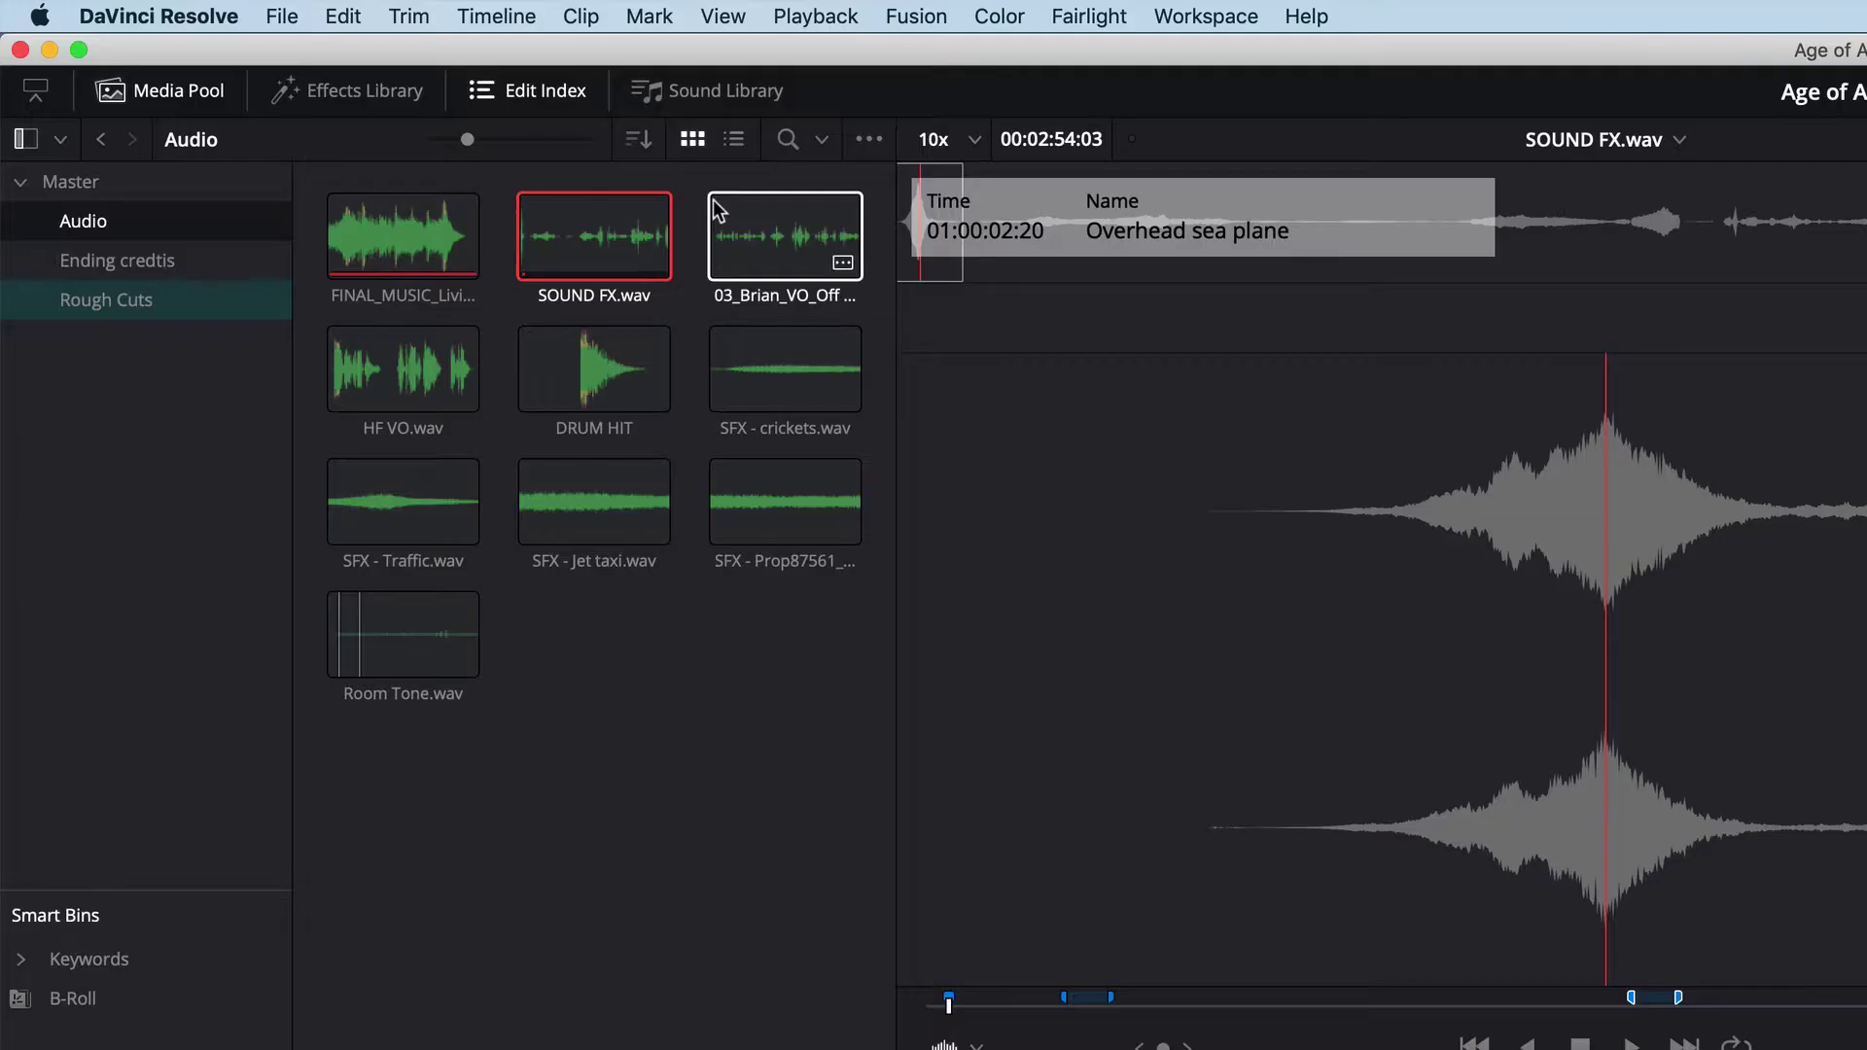
Display the Audio bin as a list and expand SOUND FX.wav to reveal its marker ranges.
{"action": "left_click", "coordinate": [346, 69]}
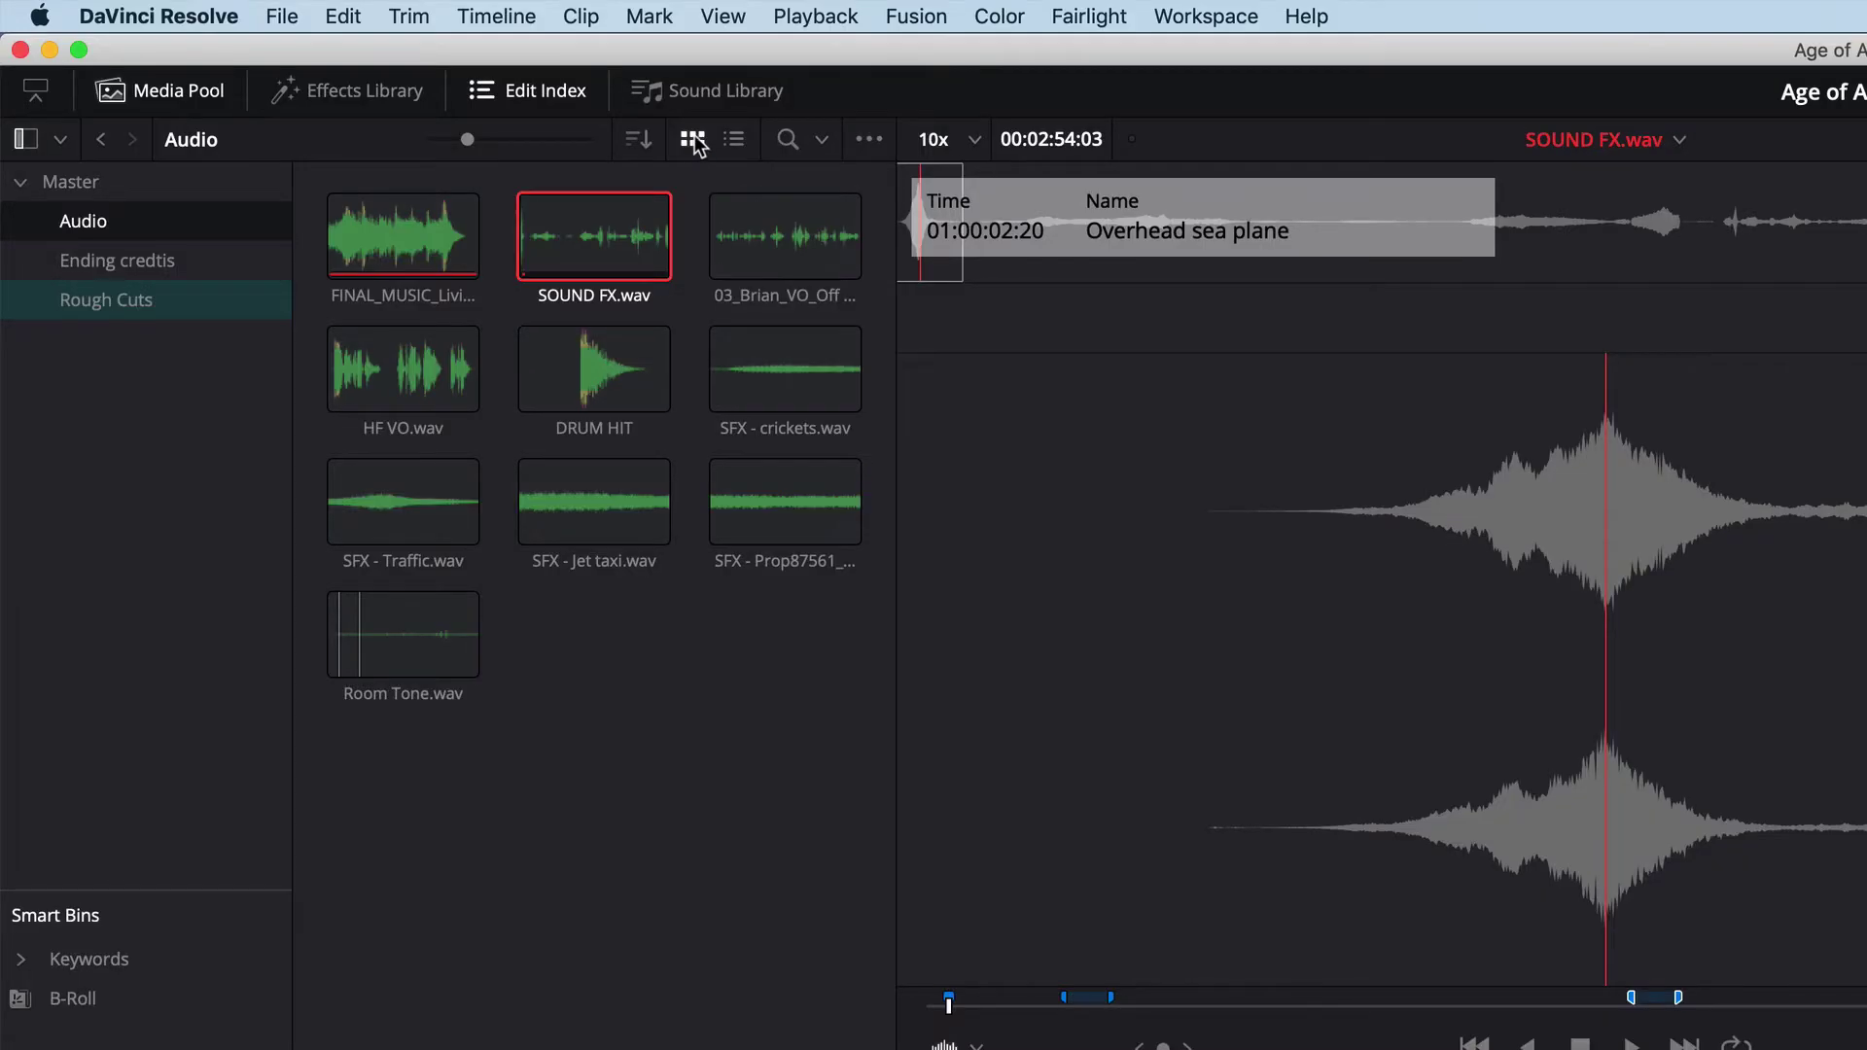
{"action": "left_click", "coordinate": [736, 142]}
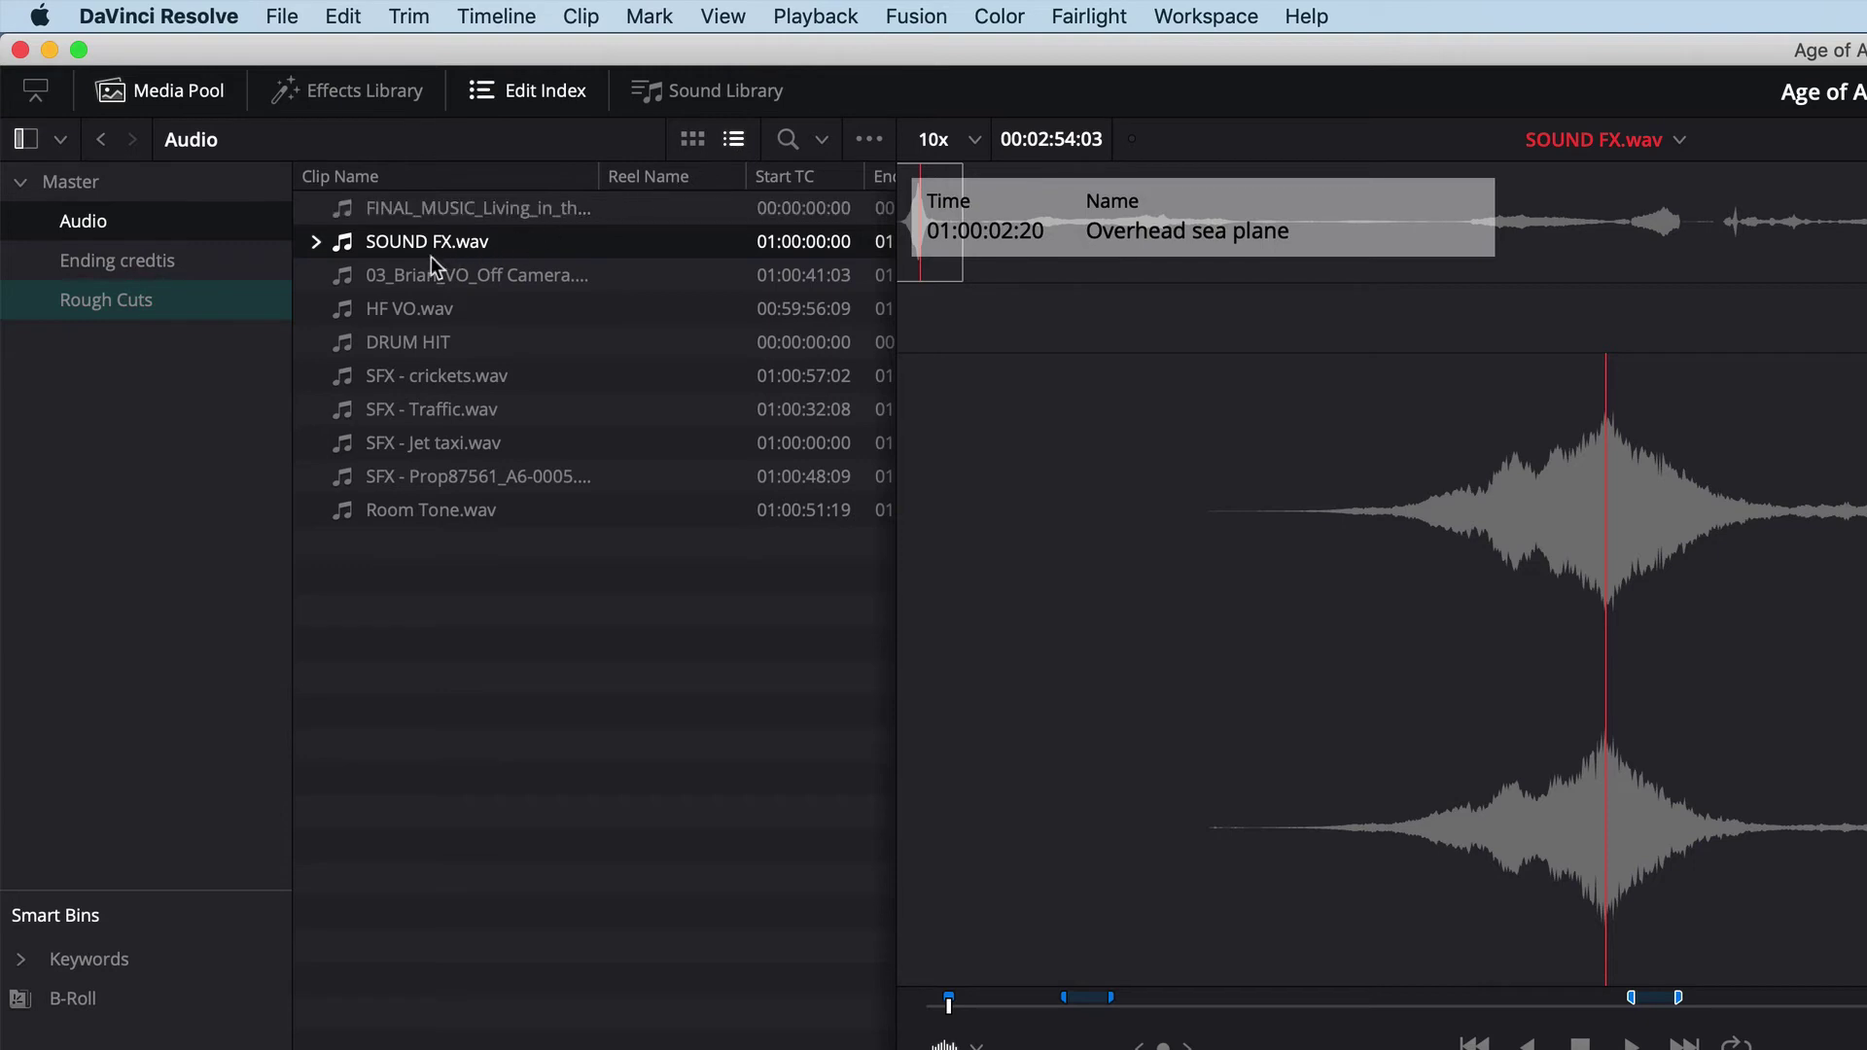
{"action": "left_click", "coordinate": [315, 243]}
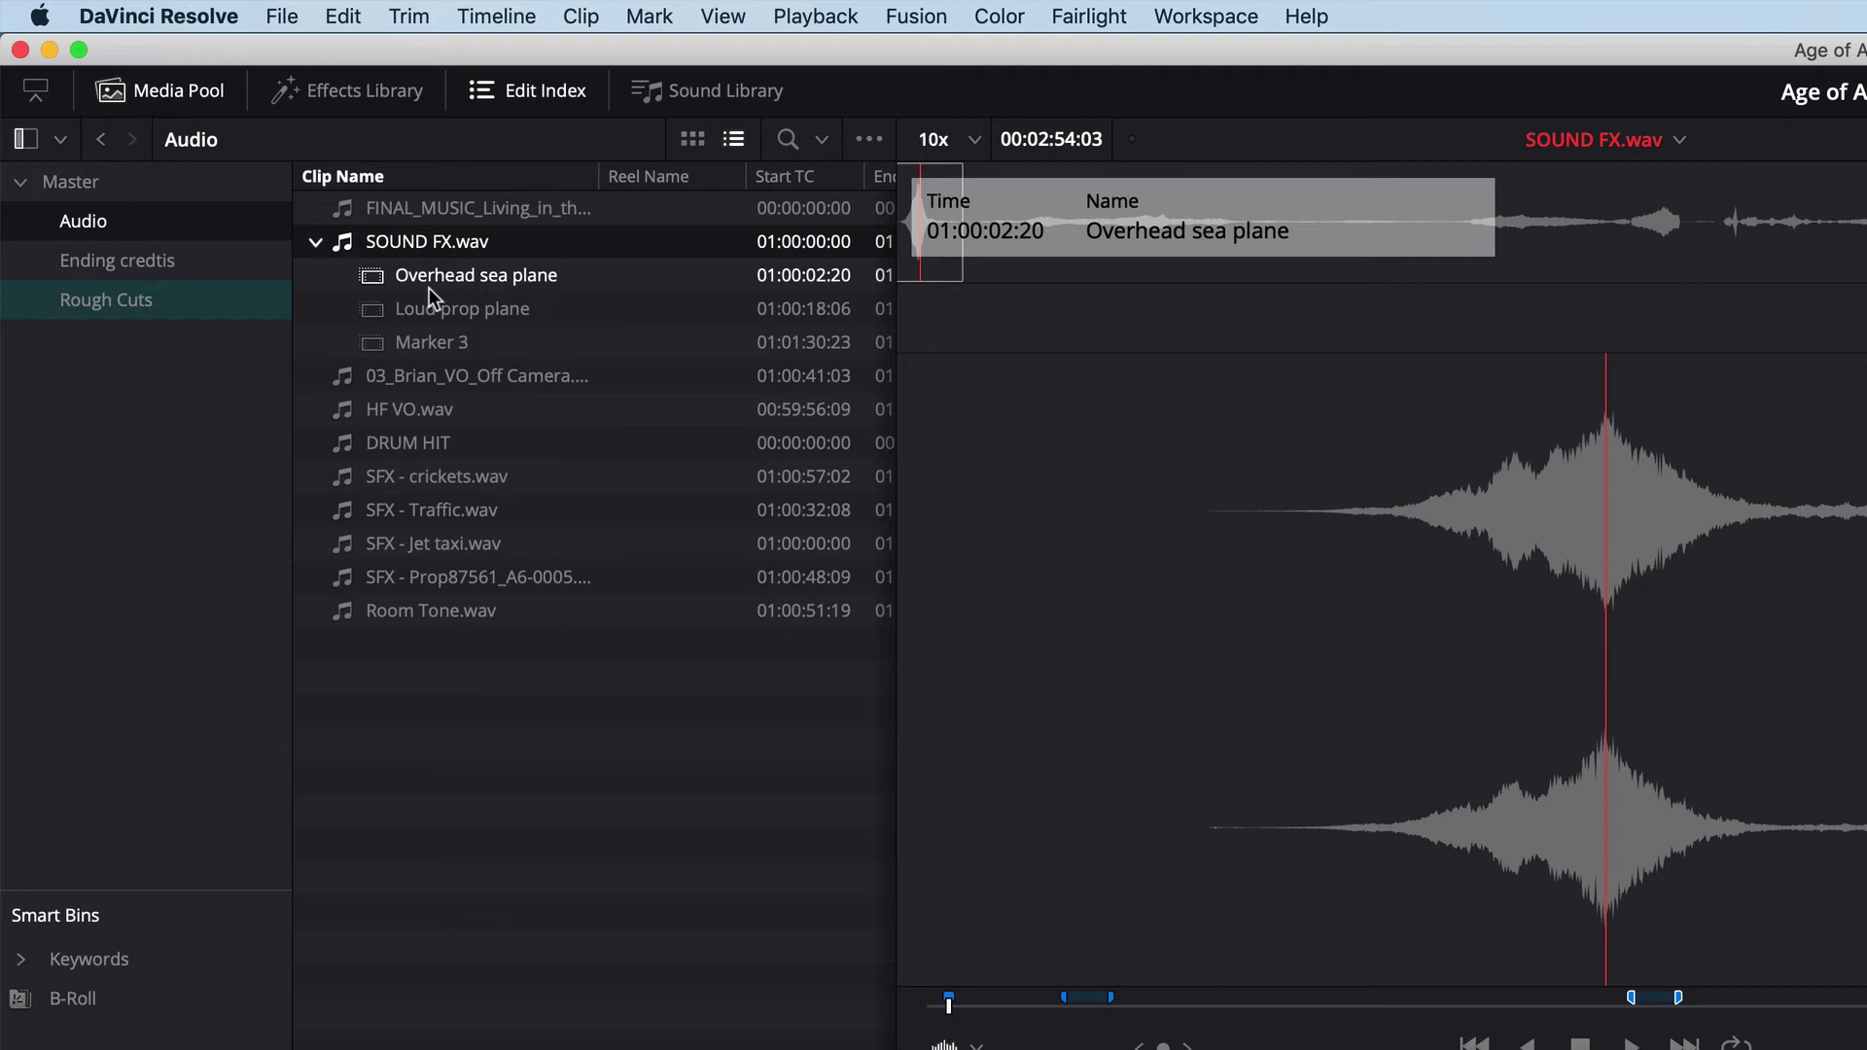
Add the Marker 3 range of SOUND FX.wav to Audio 3 beneath 02_A380_TAKEOFF.mov and play it back.
{"action": "left_click", "coordinate": [396, 342]}
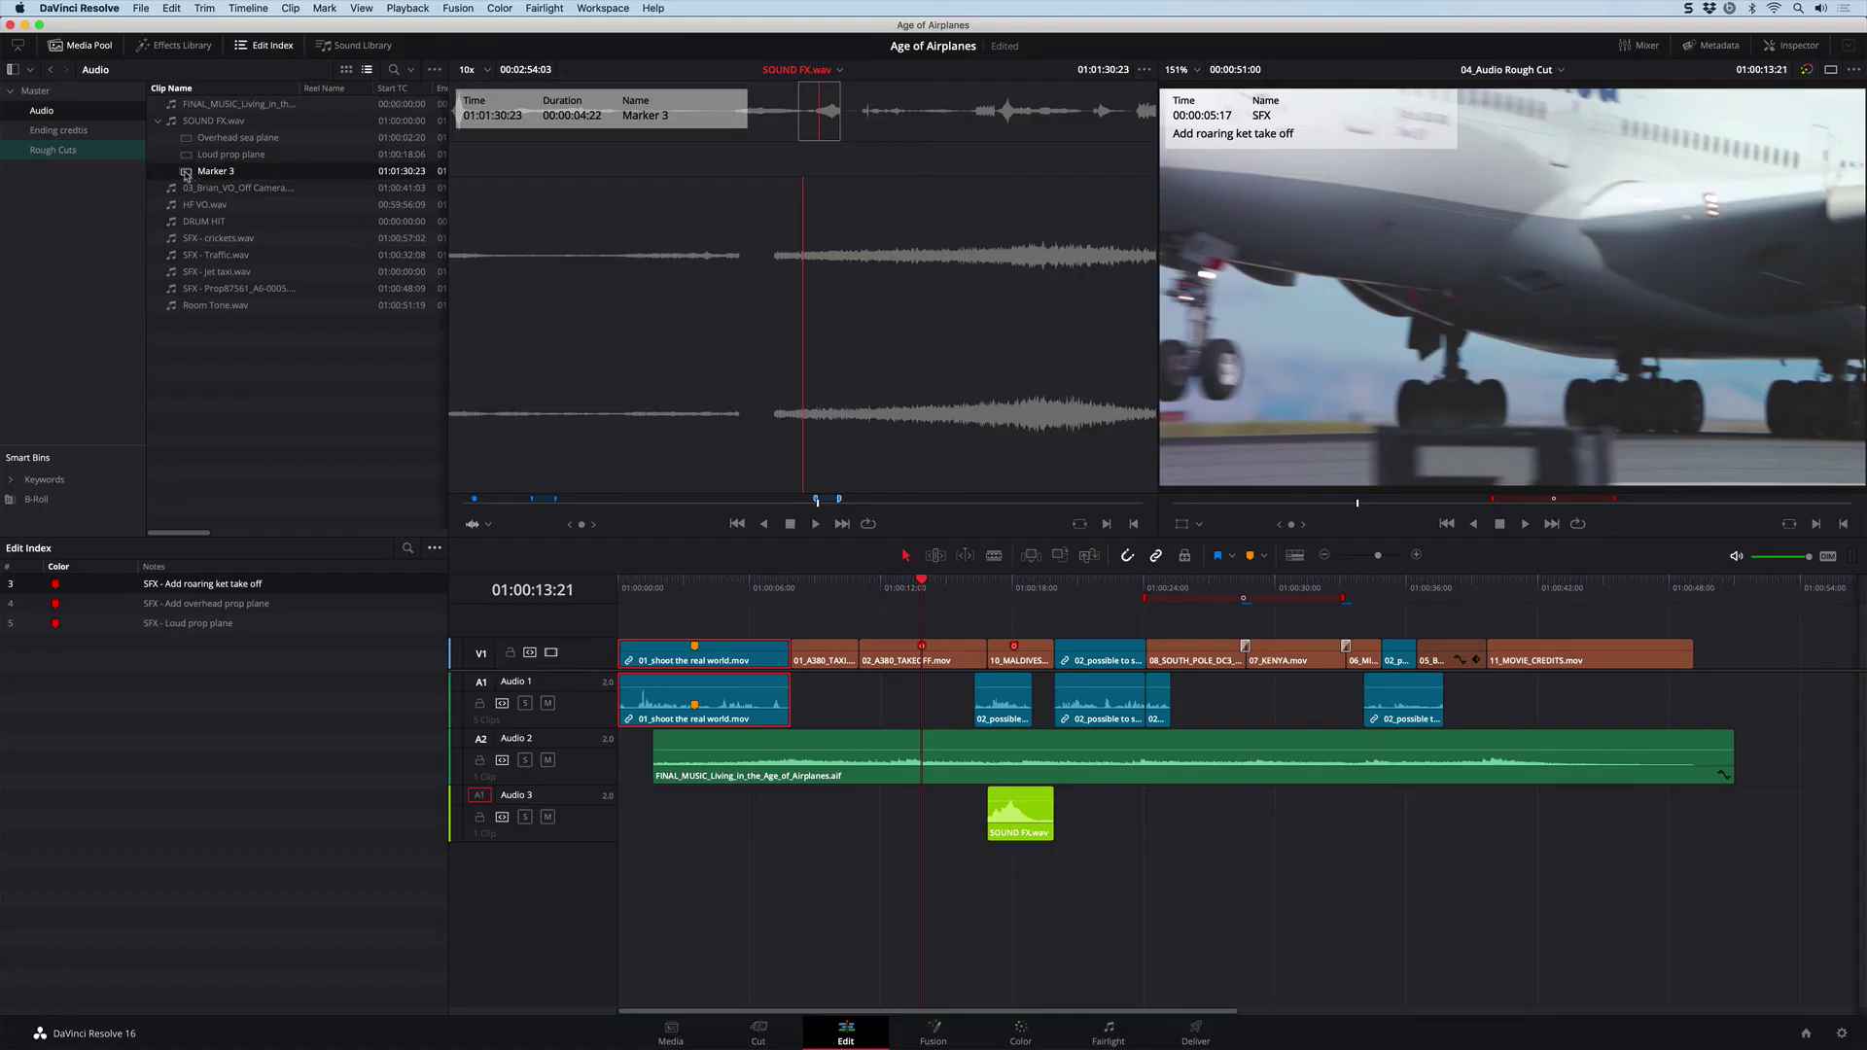
{"action": "mouse_move", "coordinate": [187, 175]}
{"action": "left_mouse_down"}
{"action": "mouse_move", "coordinate": [671, 705]}
{"action": "mouse_move", "coordinate": [872, 816]}
{"action": "left_mouse_up"}
{"action": "left_click", "coordinate": [880, 588]}
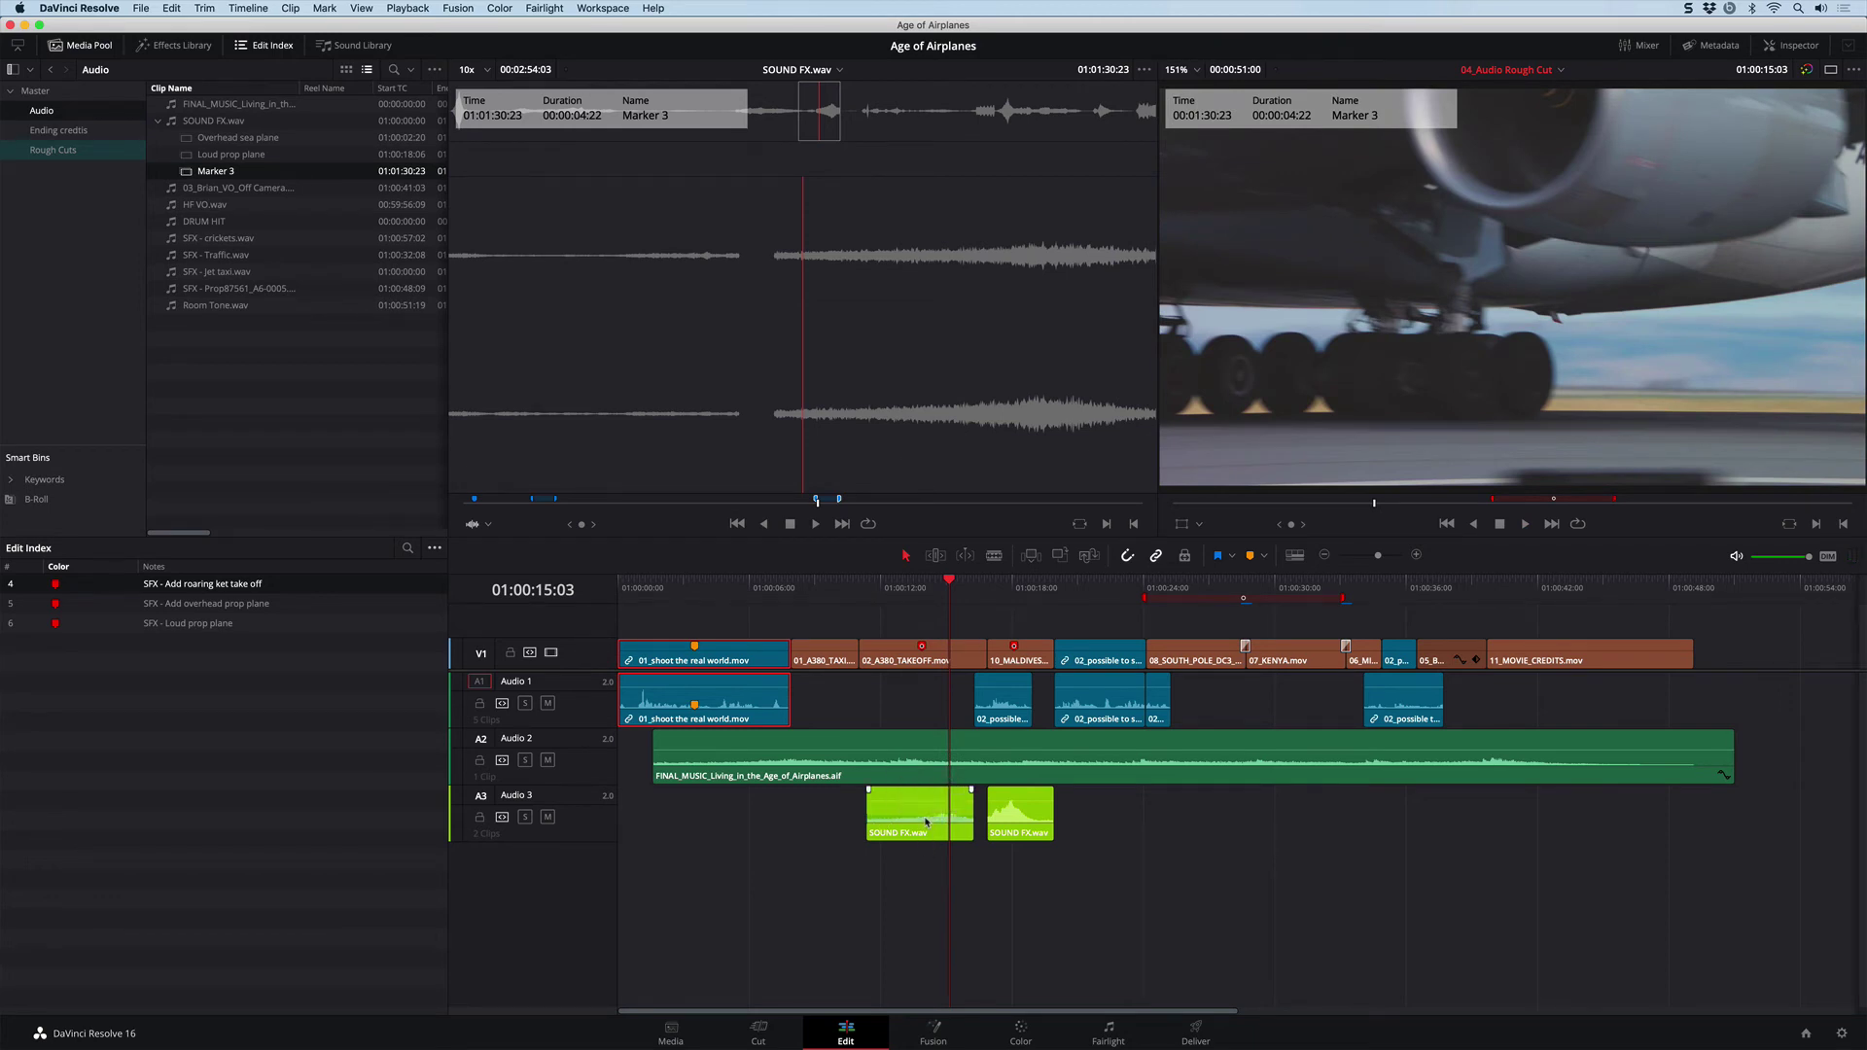
Place the Loud prop plane range on Audio 3 at the 01:00:24:04 marker and extend its end to about the end of 07_KENYA.mov.
{"action": "left_click", "coordinate": [203, 630]}
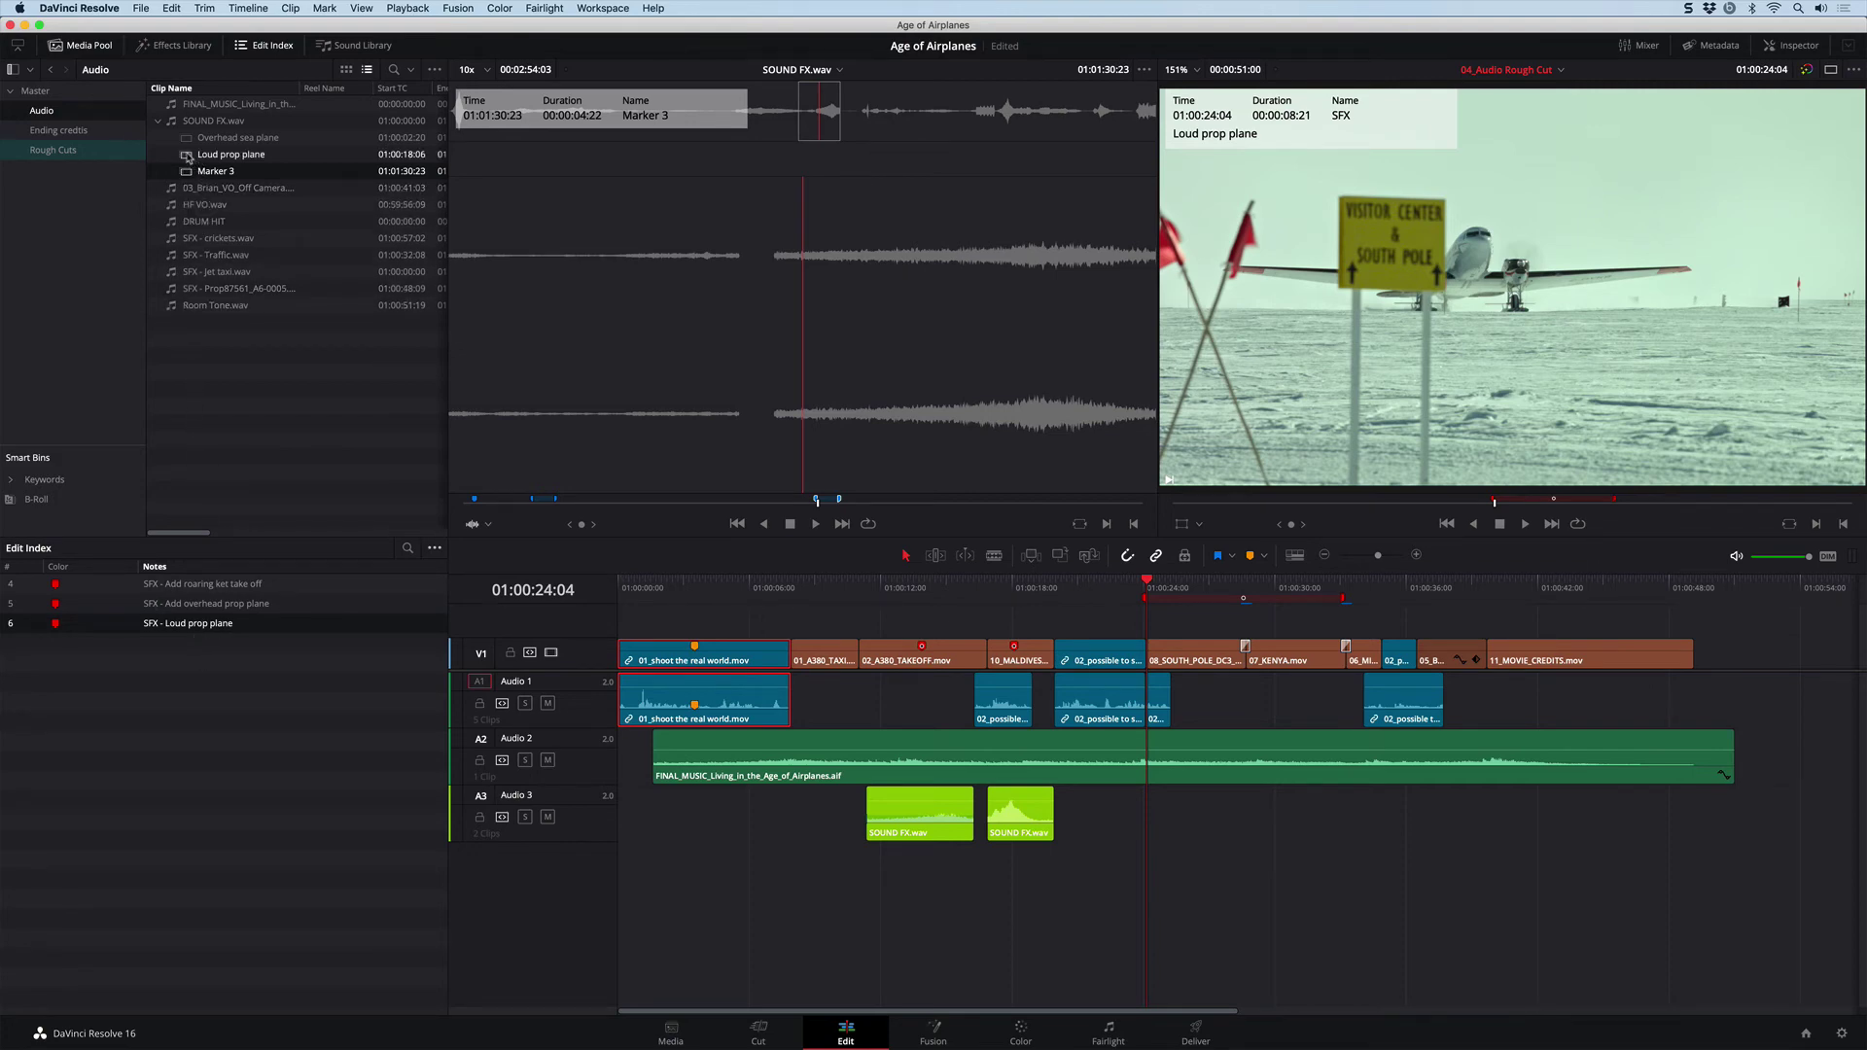
{"action": "mouse_move", "coordinate": [193, 157]}
{"action": "left_mouse_down"}
{"action": "mouse_move", "coordinate": [1099, 700]}
{"action": "mouse_move", "coordinate": [1206, 871]}
{"action": "mouse_move", "coordinate": [1246, 855]}
{"action": "left_mouse_up"}
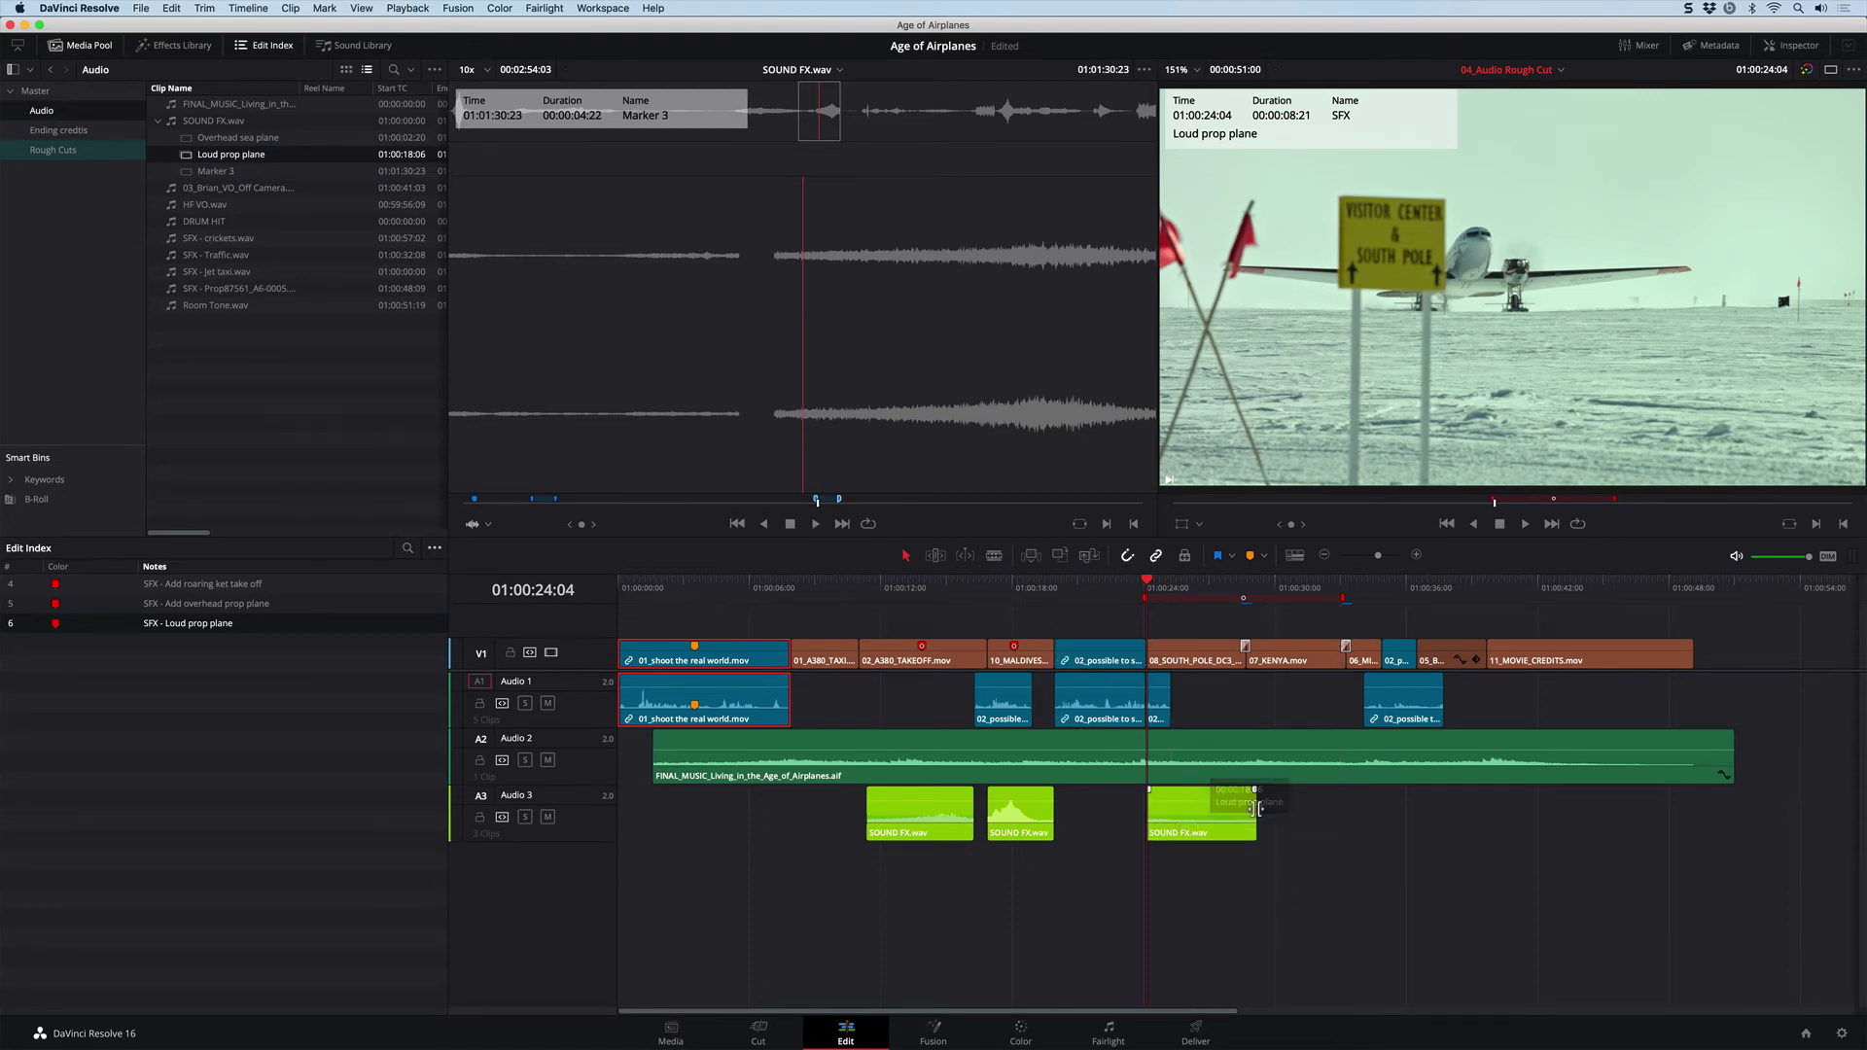
{"action": "left_click_drag", "start_coordinate": [1256, 810], "coordinate": [1340, 809]}
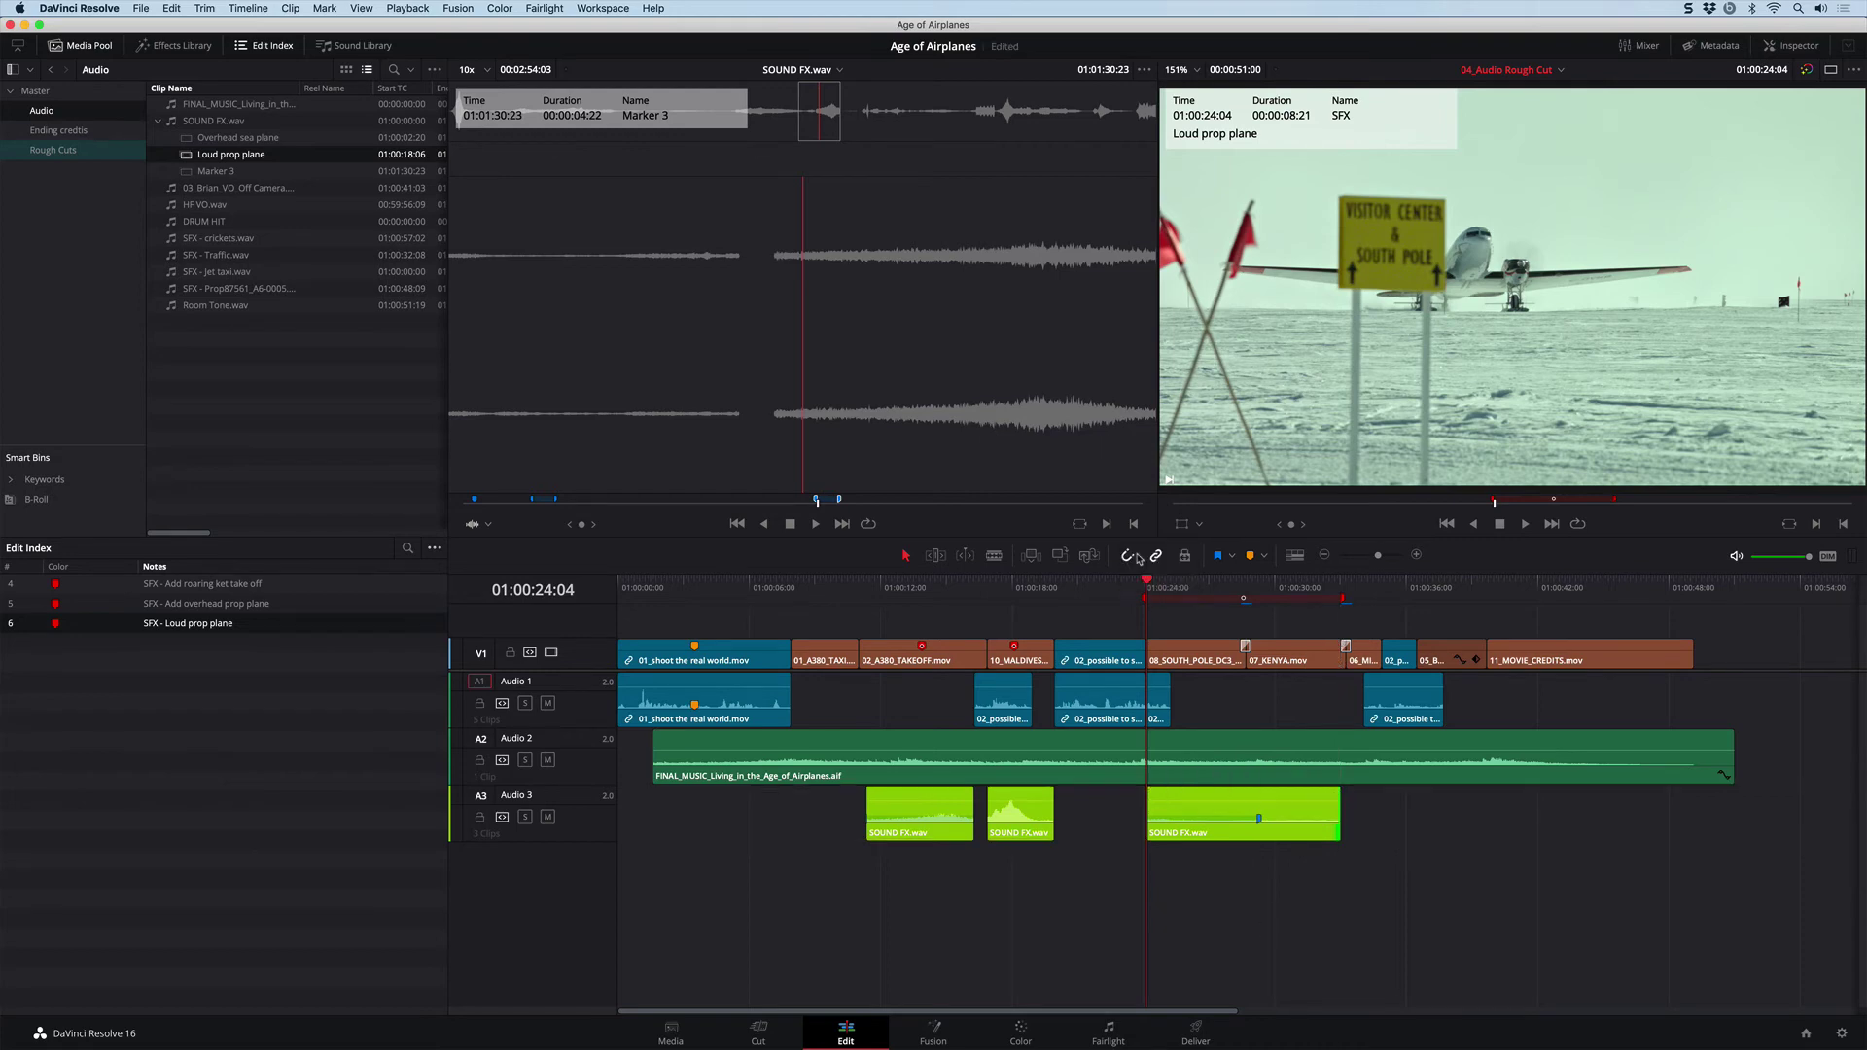
Play the timeline from 01:00:24:04 to check the prop plane sound against the picture.
{"action": "key", "text": "space"}
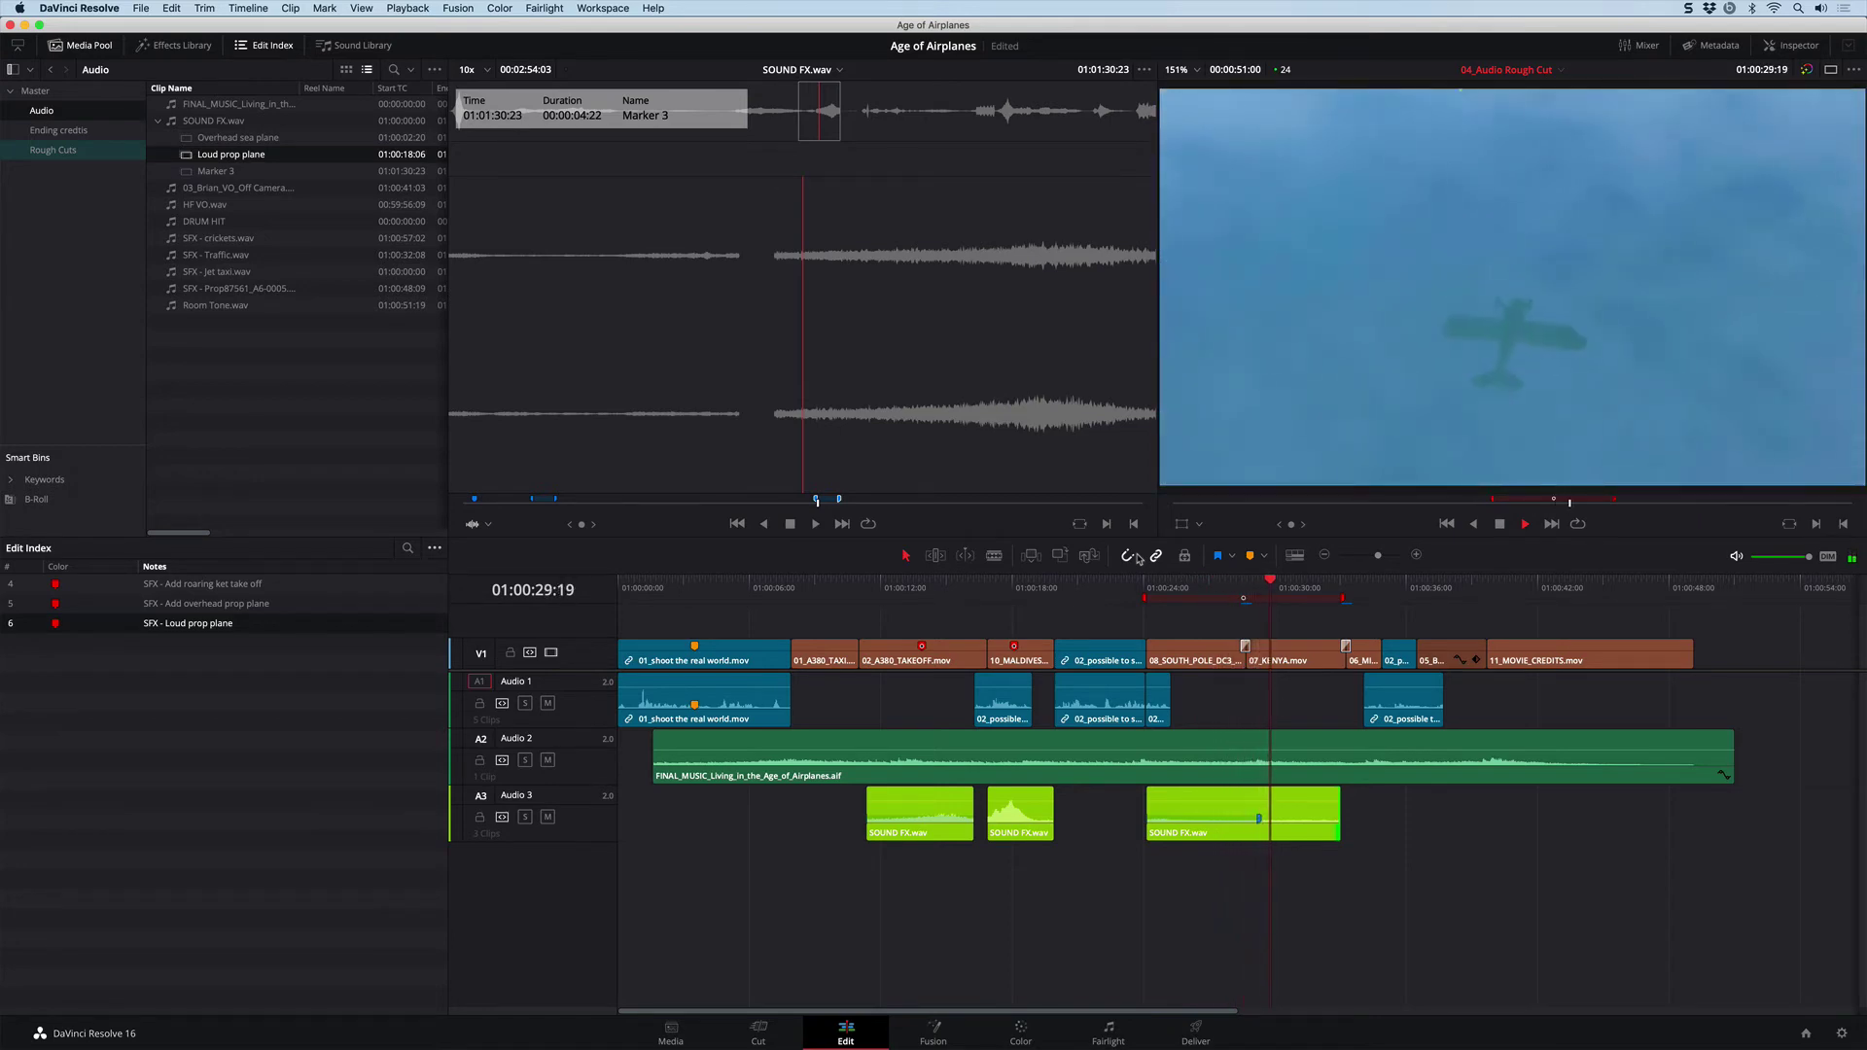
{"action": "key", "text": "space"}
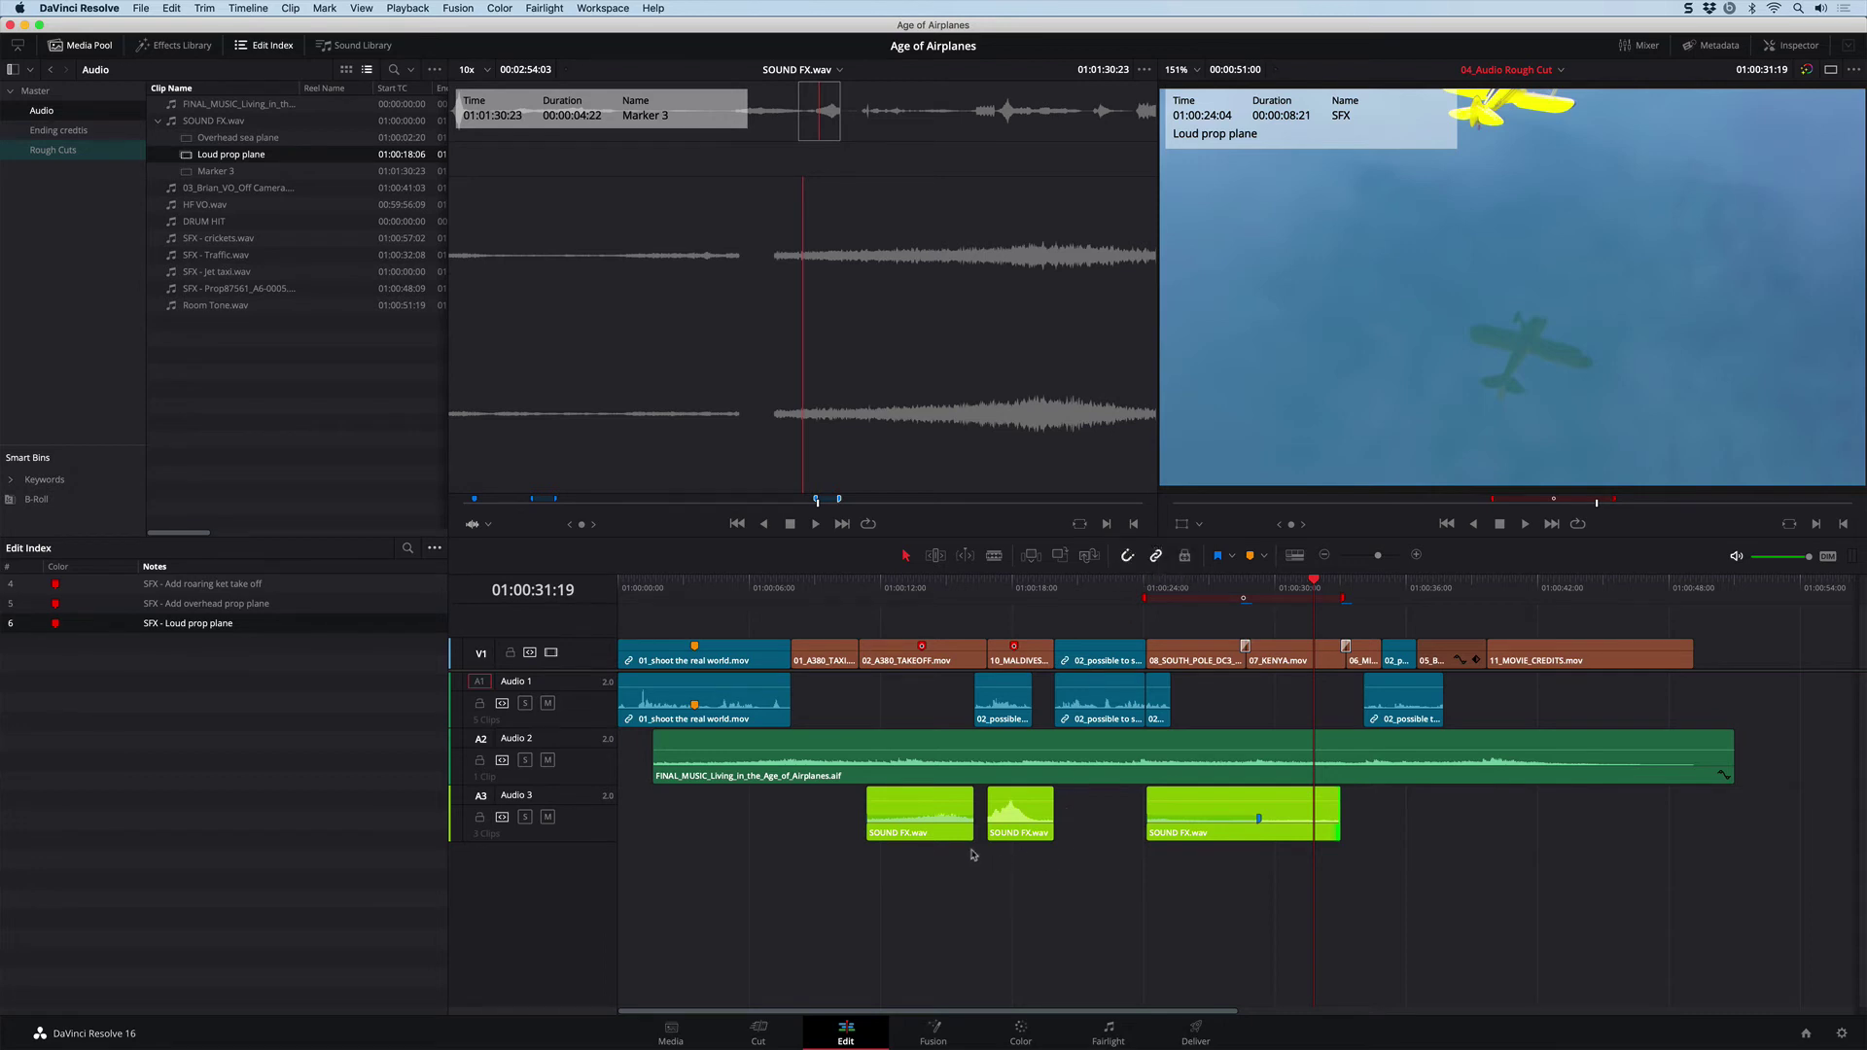
Link 10_MALDIVES.mov on V1 with the SOUND FX.wav clip beneath it on Audio 3.
{"action": "mouse_move", "coordinate": [1035, 802]}
{"action": "left_click", "coordinate": [1018, 585]}
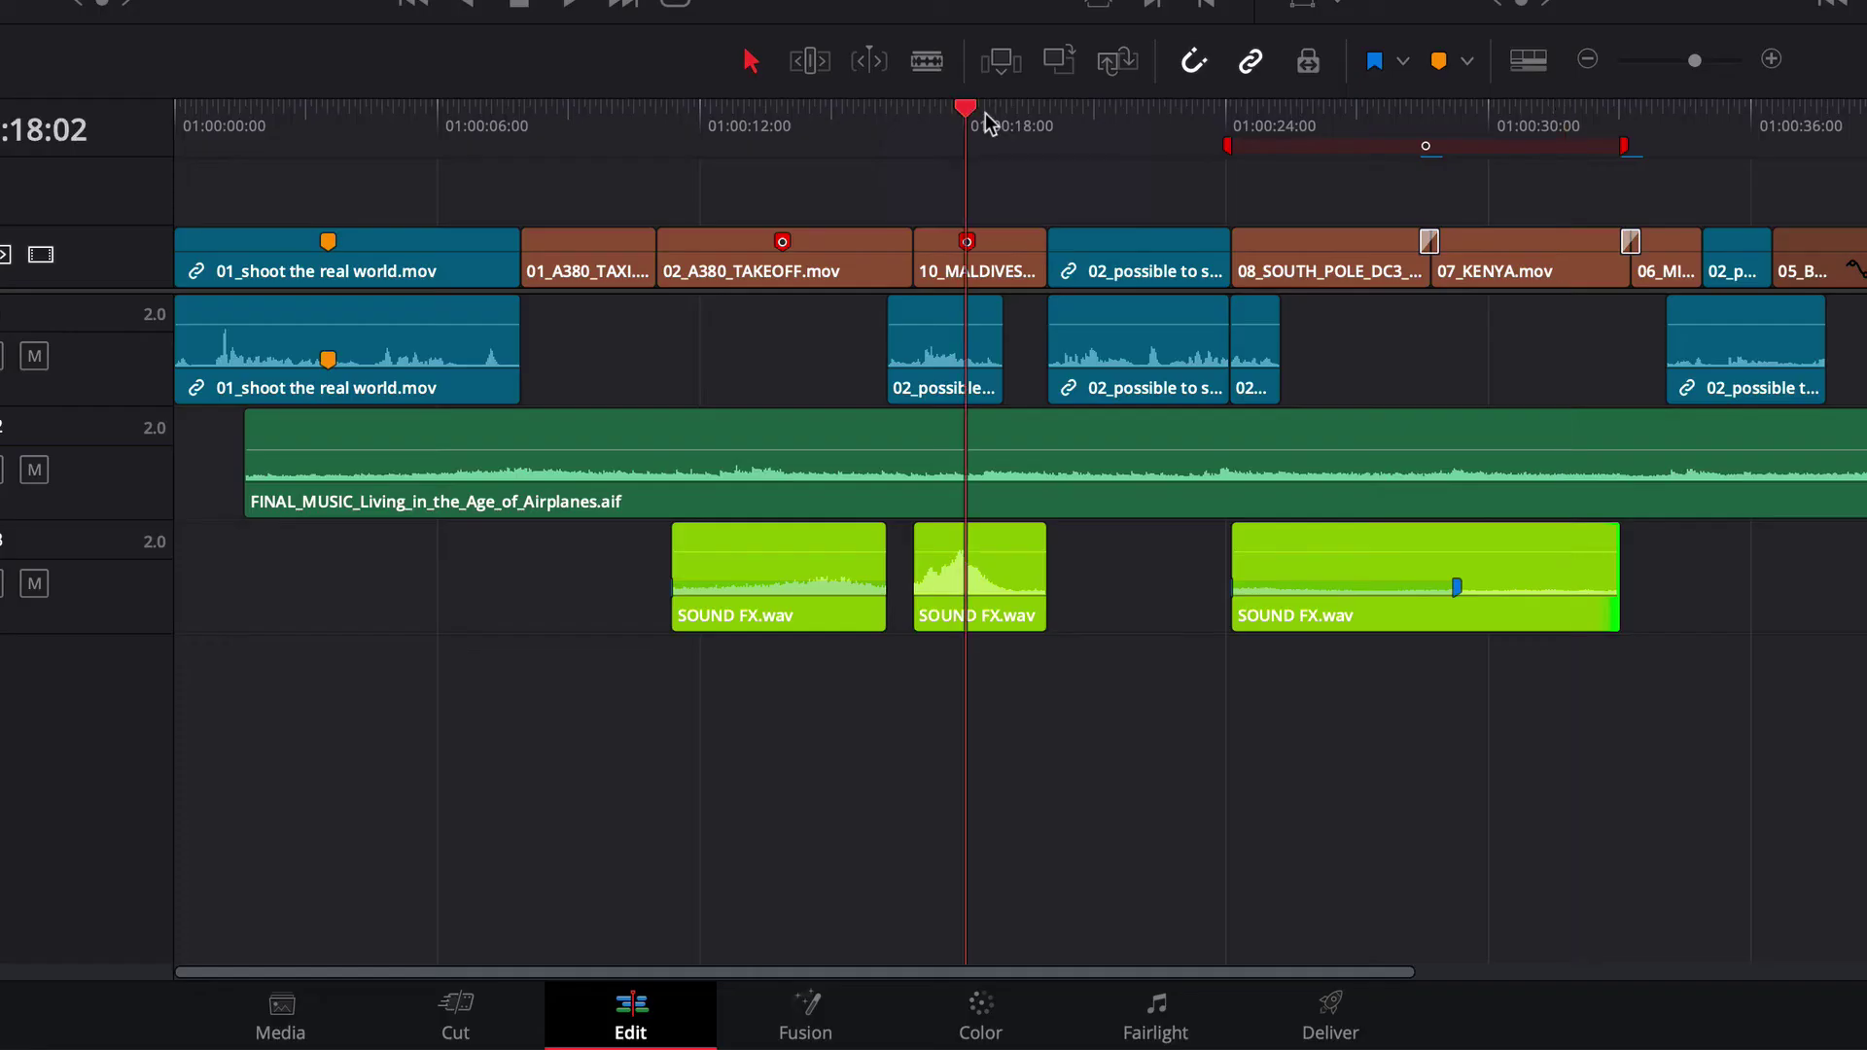
{"action": "left_click", "coordinate": [1006, 595]}
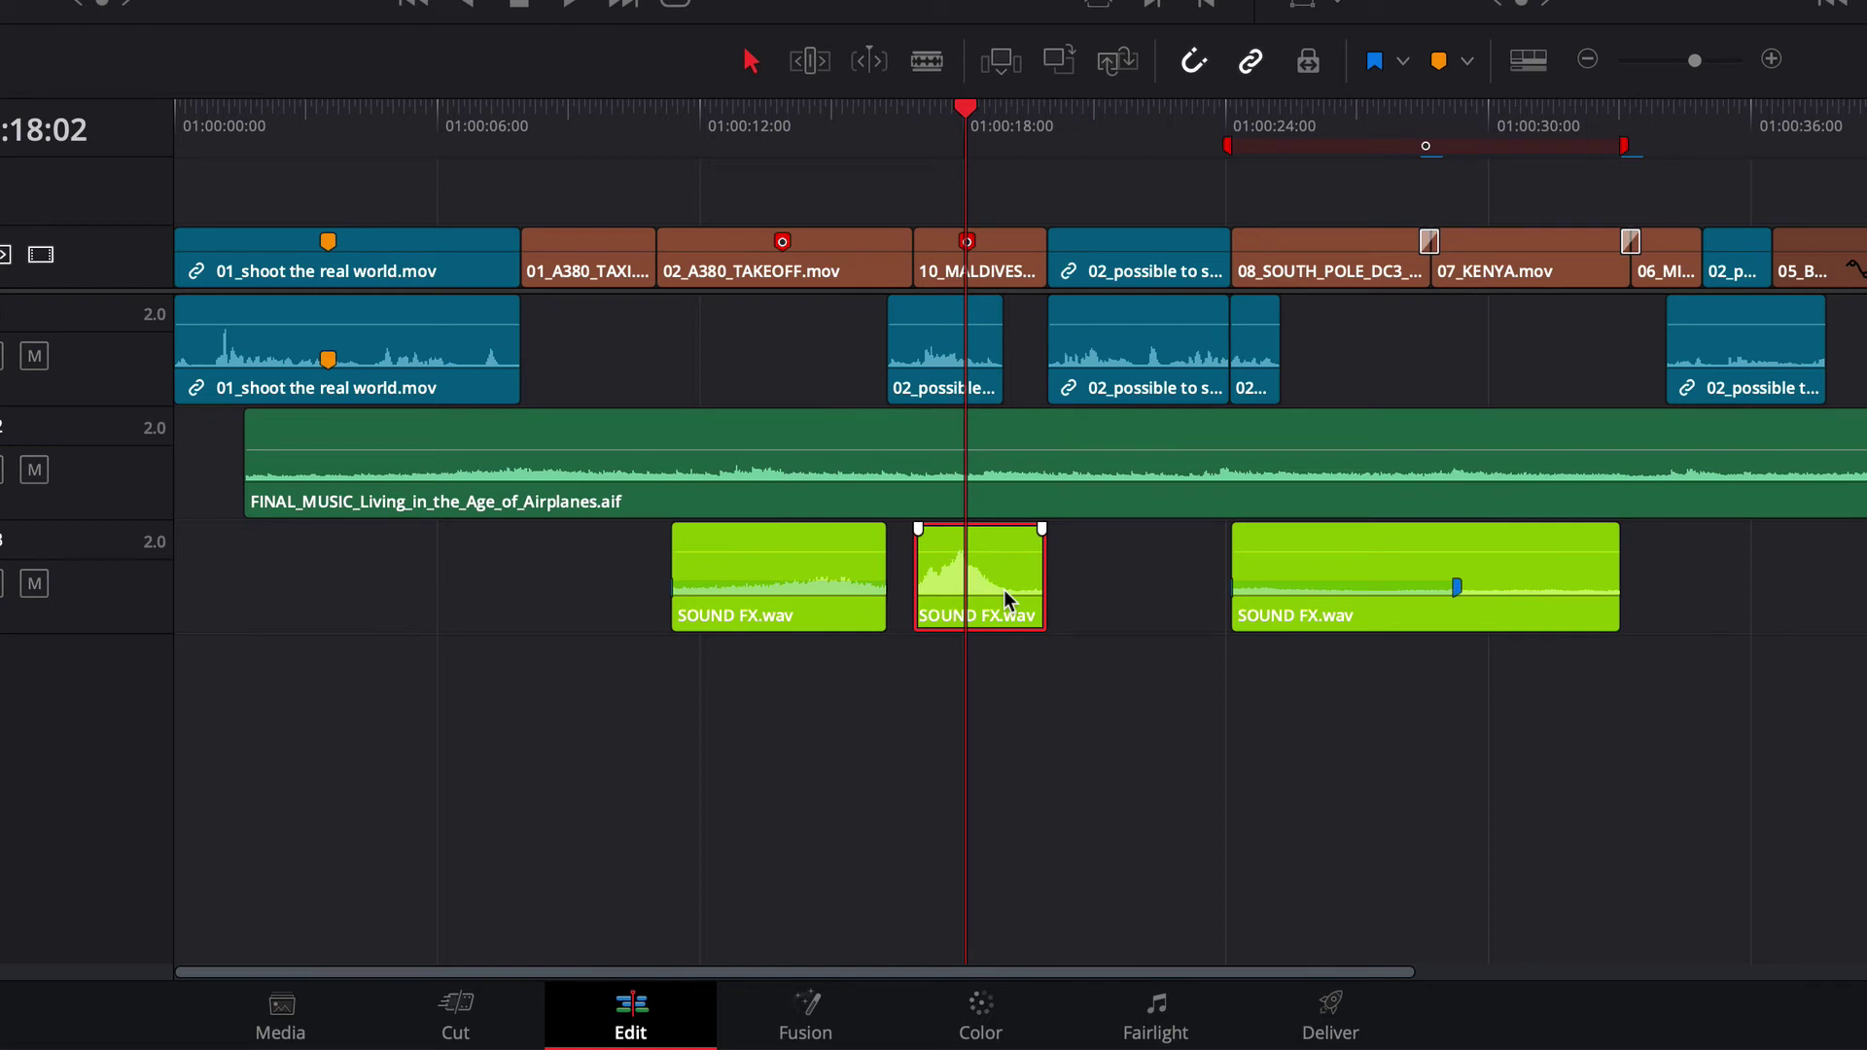
{"action": "left_click", "coordinate": [1007, 260], "text": "ctrl"}
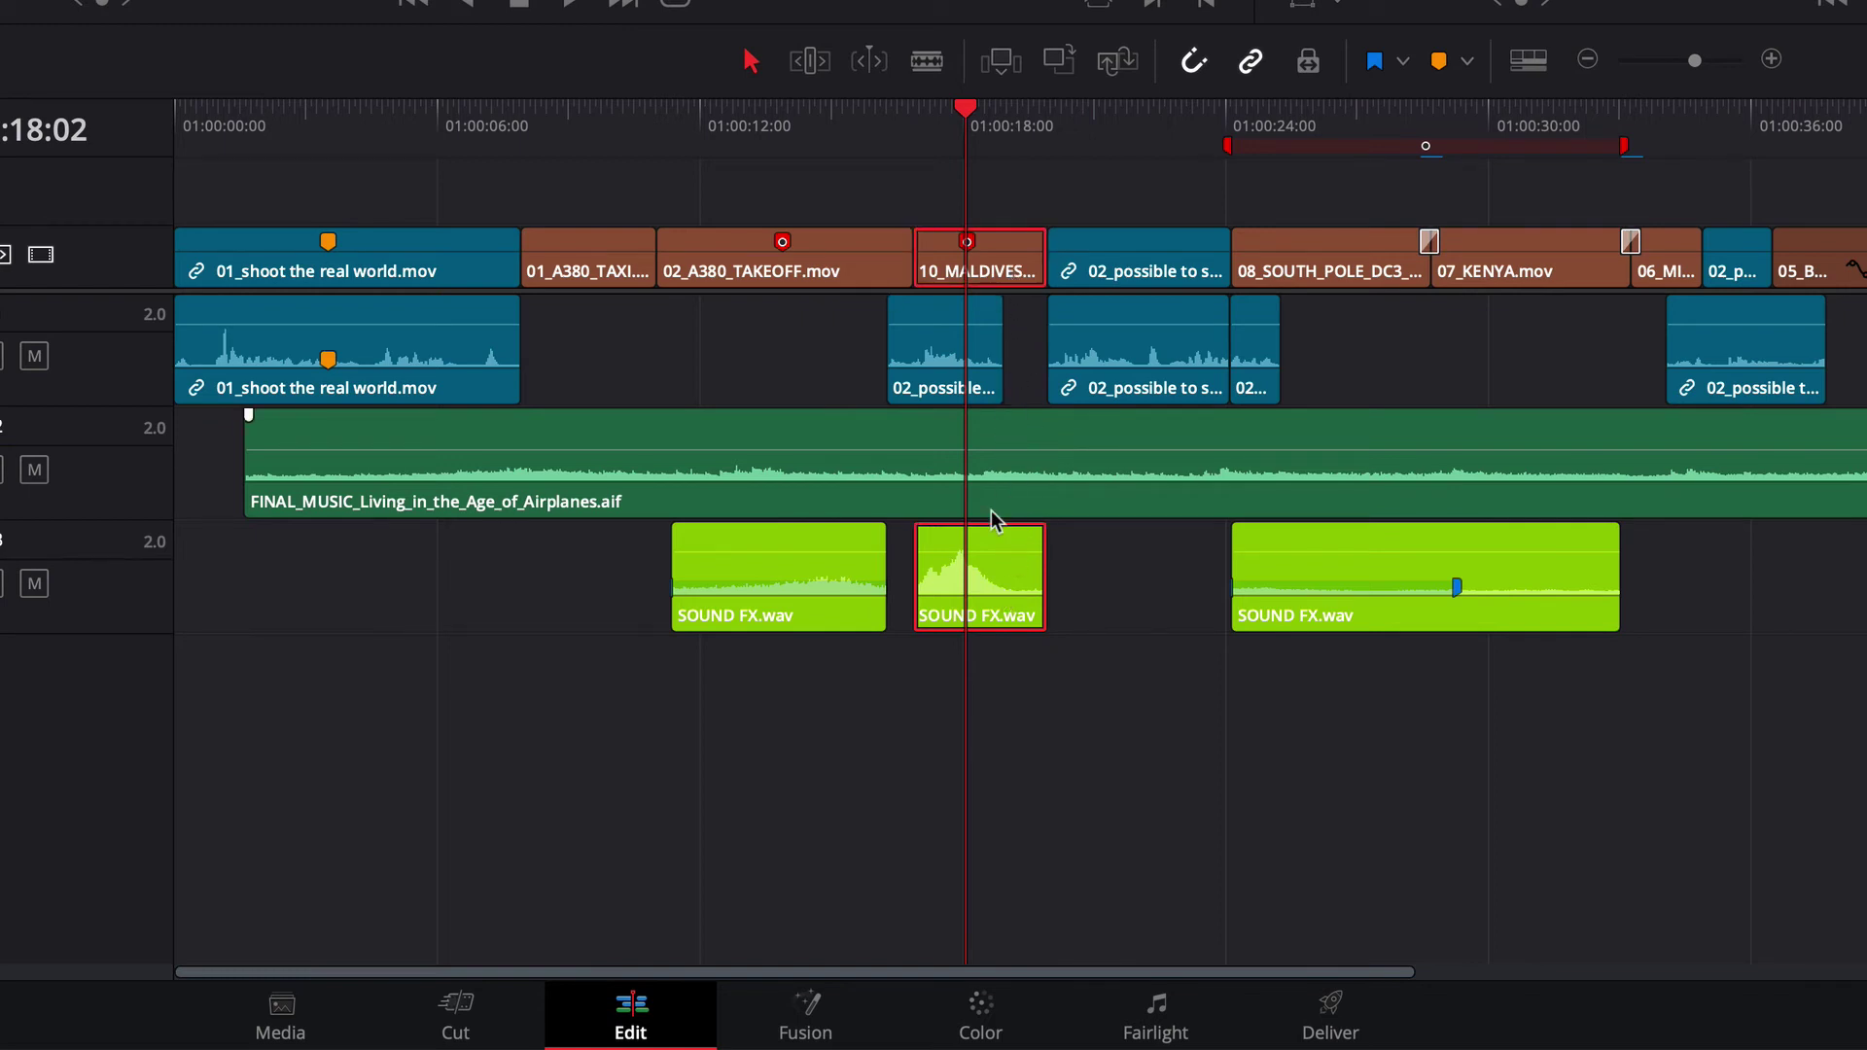
{"action": "right_click", "coordinate": [996, 581]}
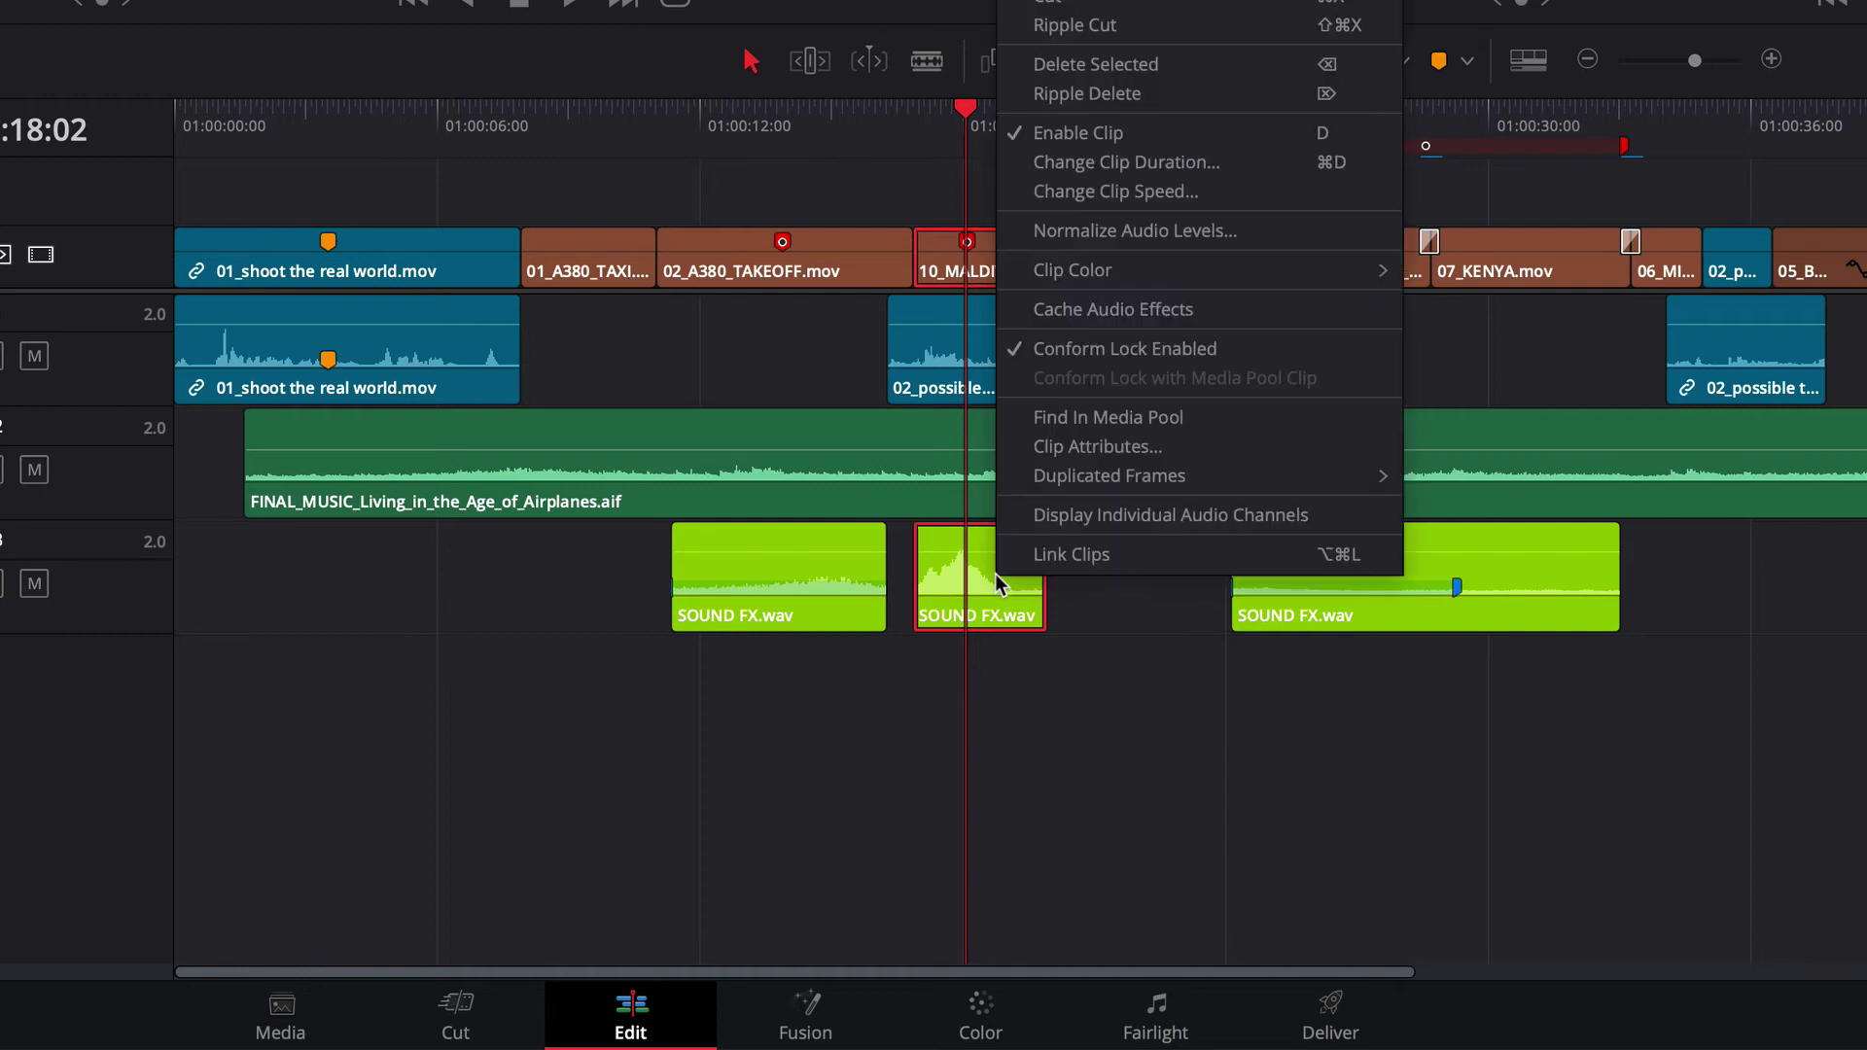
{"action": "left_click", "coordinate": [1080, 556]}
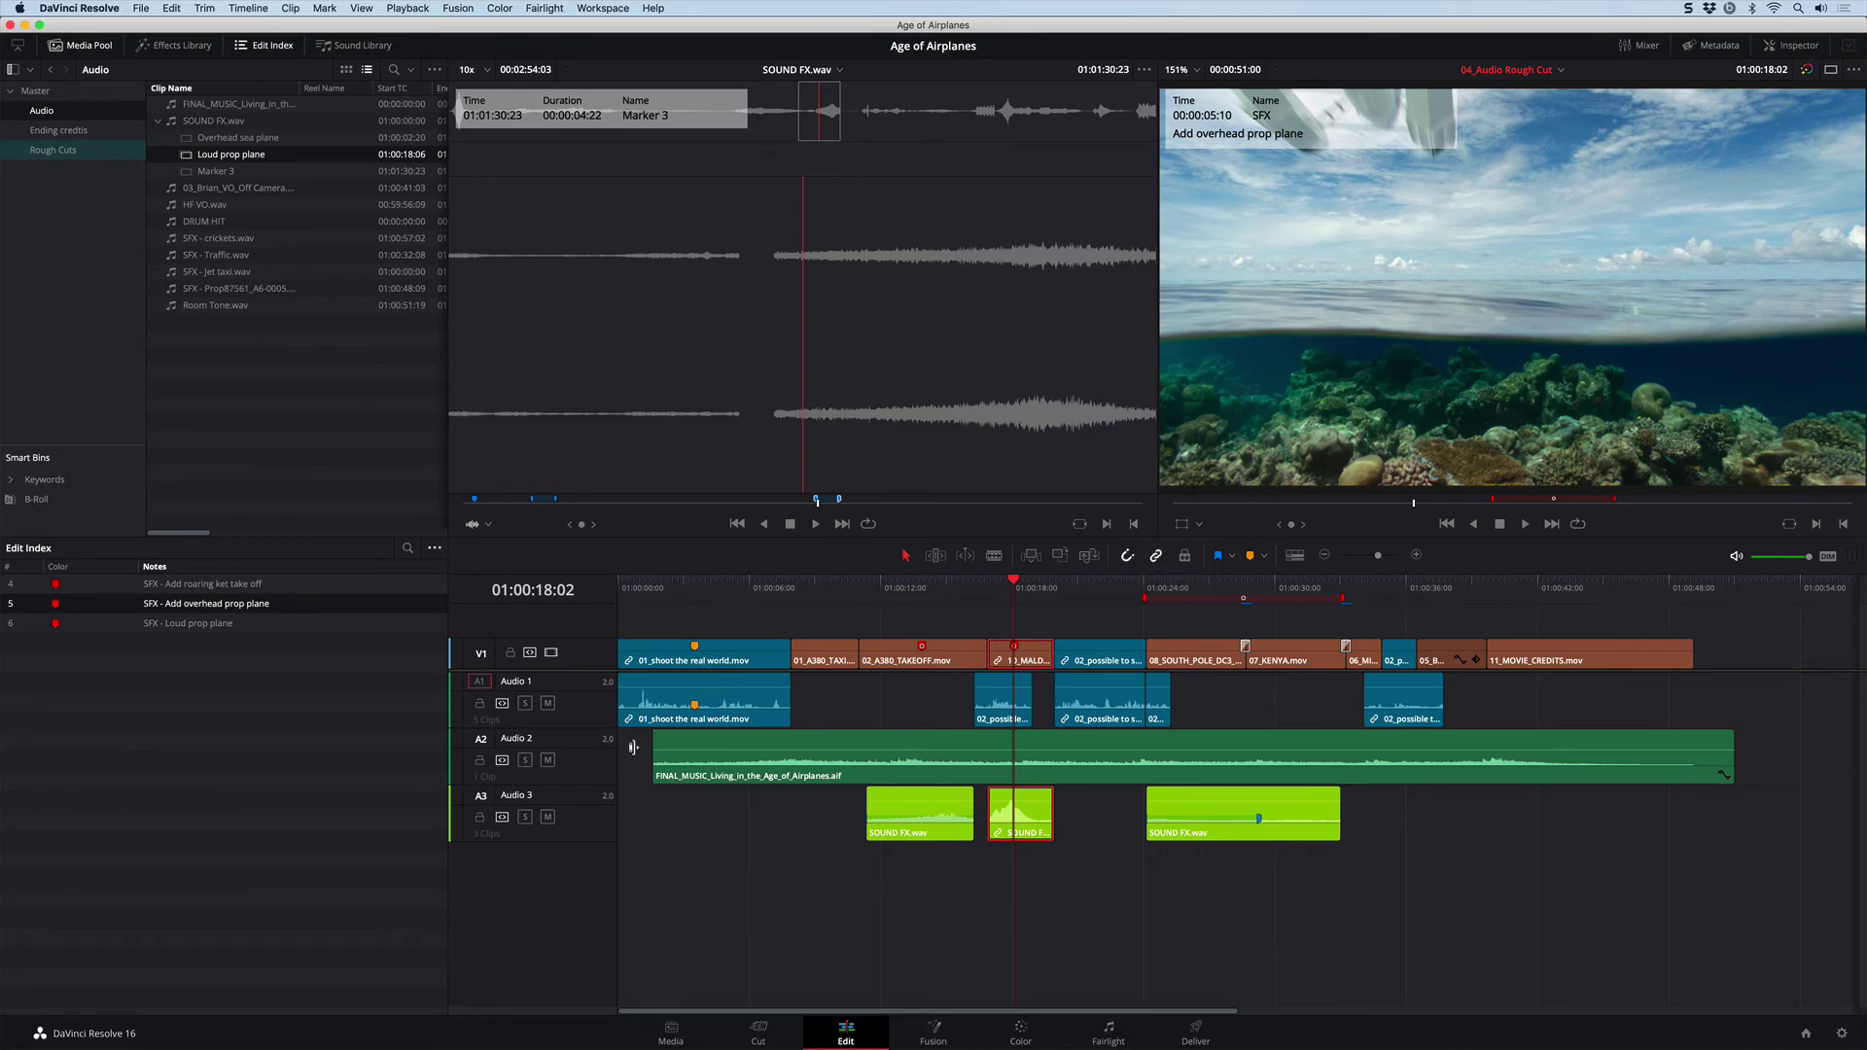
Solo Audio 1 and scrub through 01_shoot the real world.mov from 01:00:01:15.
{"action": "left_click", "coordinate": [526, 703]}
{"action": "left_click", "coordinate": [654, 582]}
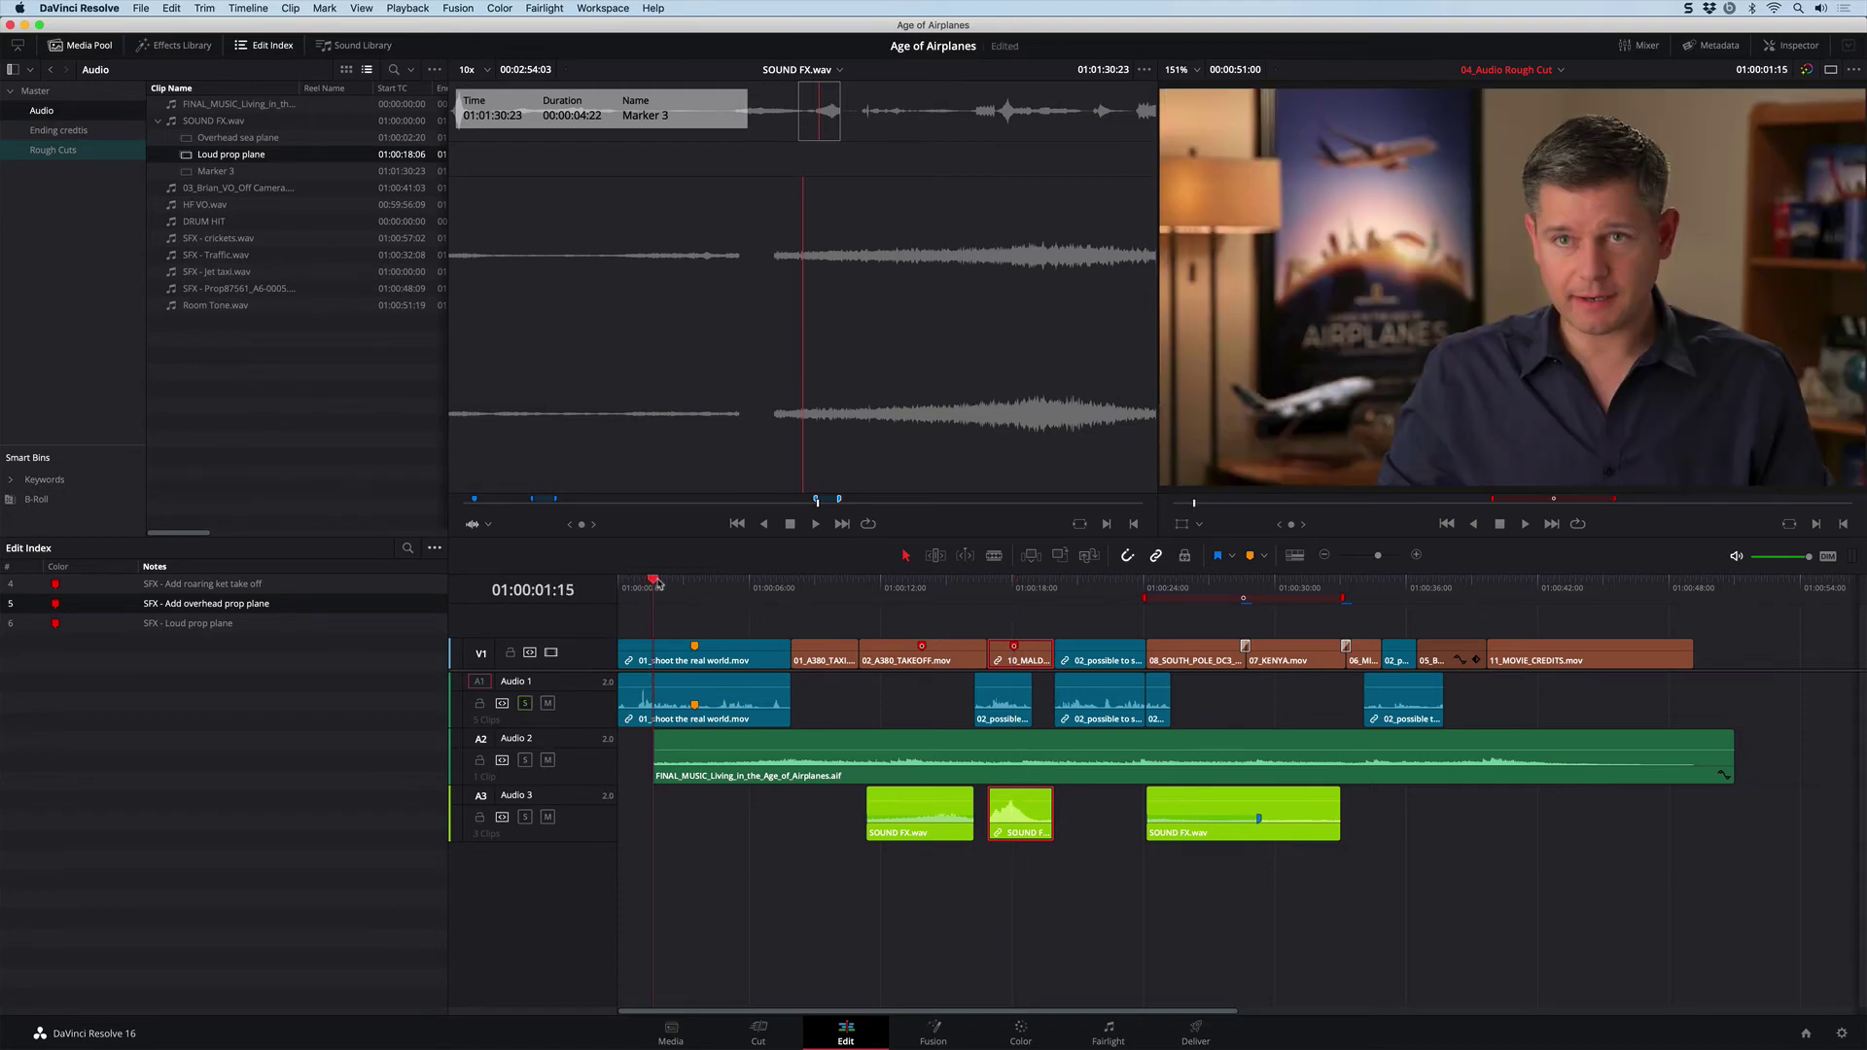
{"action": "left_click_drag", "start_coordinate": [656, 582], "coordinate": [737, 579]}
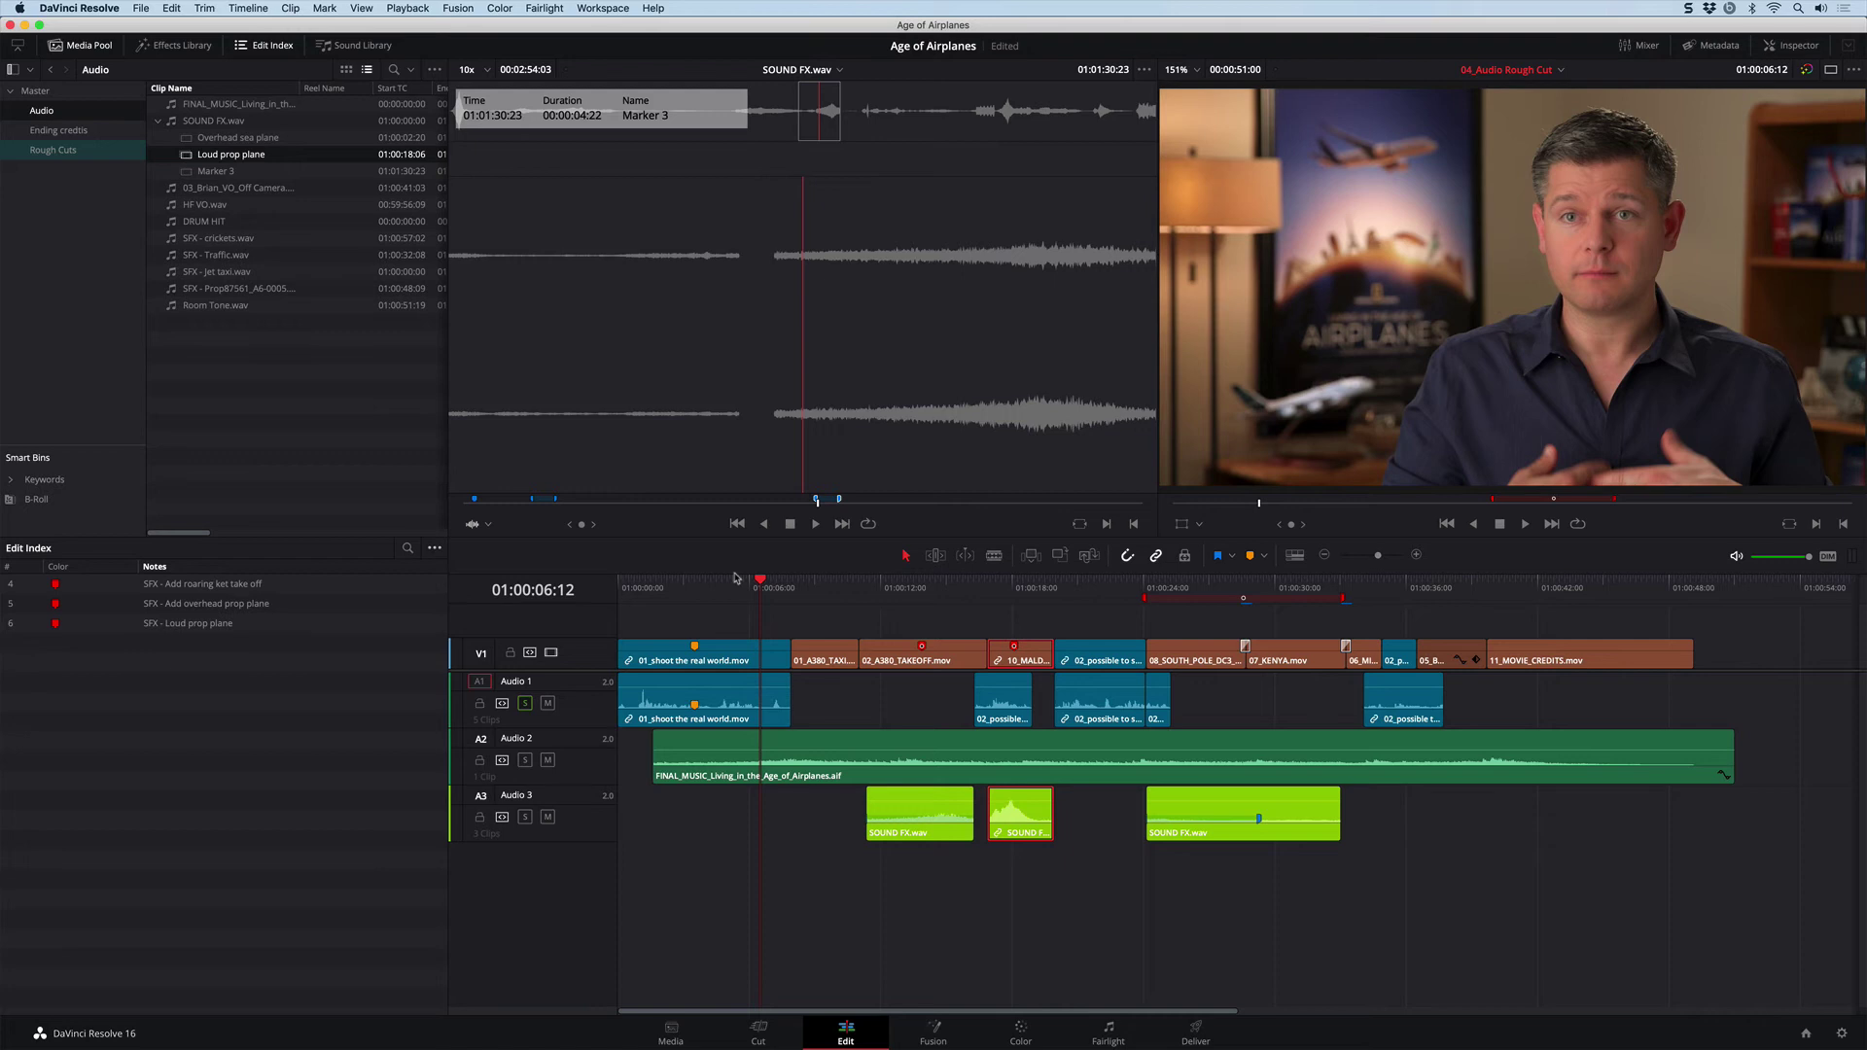
Switch to the Keynote presentation and show the Audio Measurement Basics slide.
{"action": "key", "text": "super+Tab"}
{"action": "key", "text": "super+Tab"}
{"action": "key", "text": "super+Tab"}
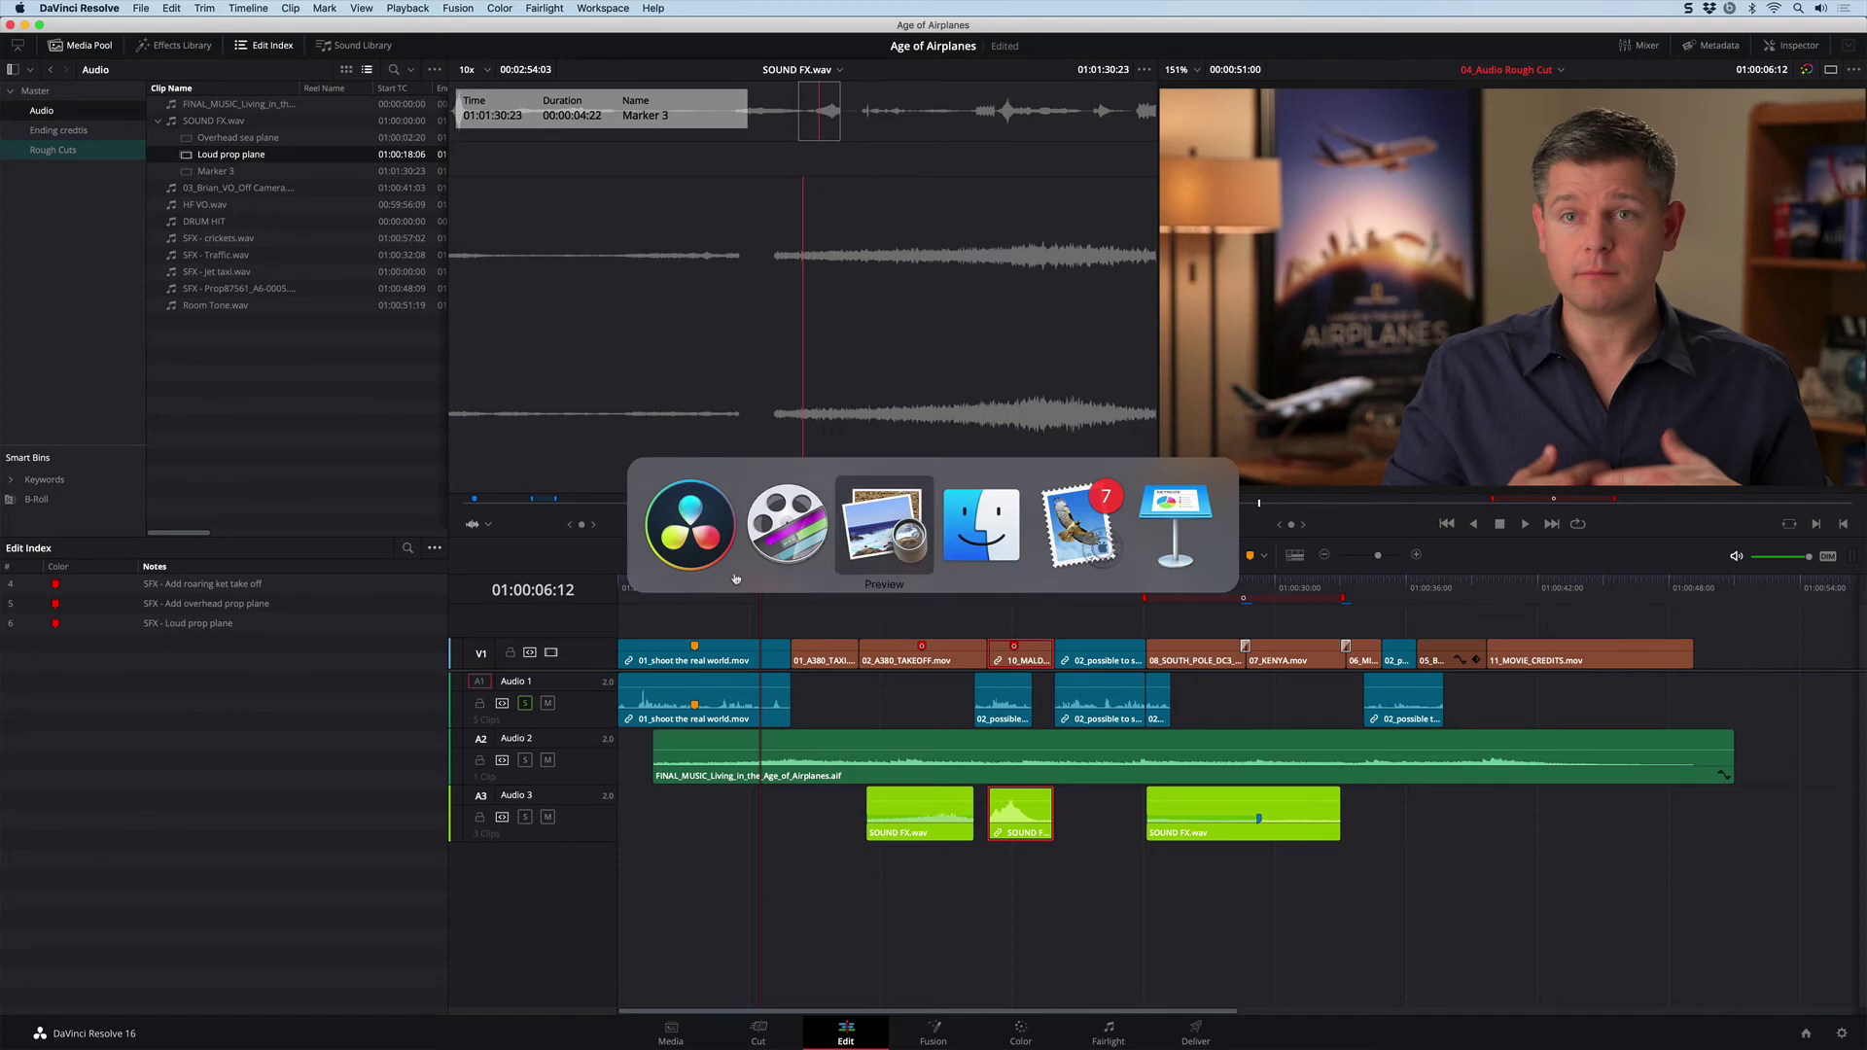
{"action": "key", "text": "super+Tab"}
{"action": "key", "text": "super+Tab"}
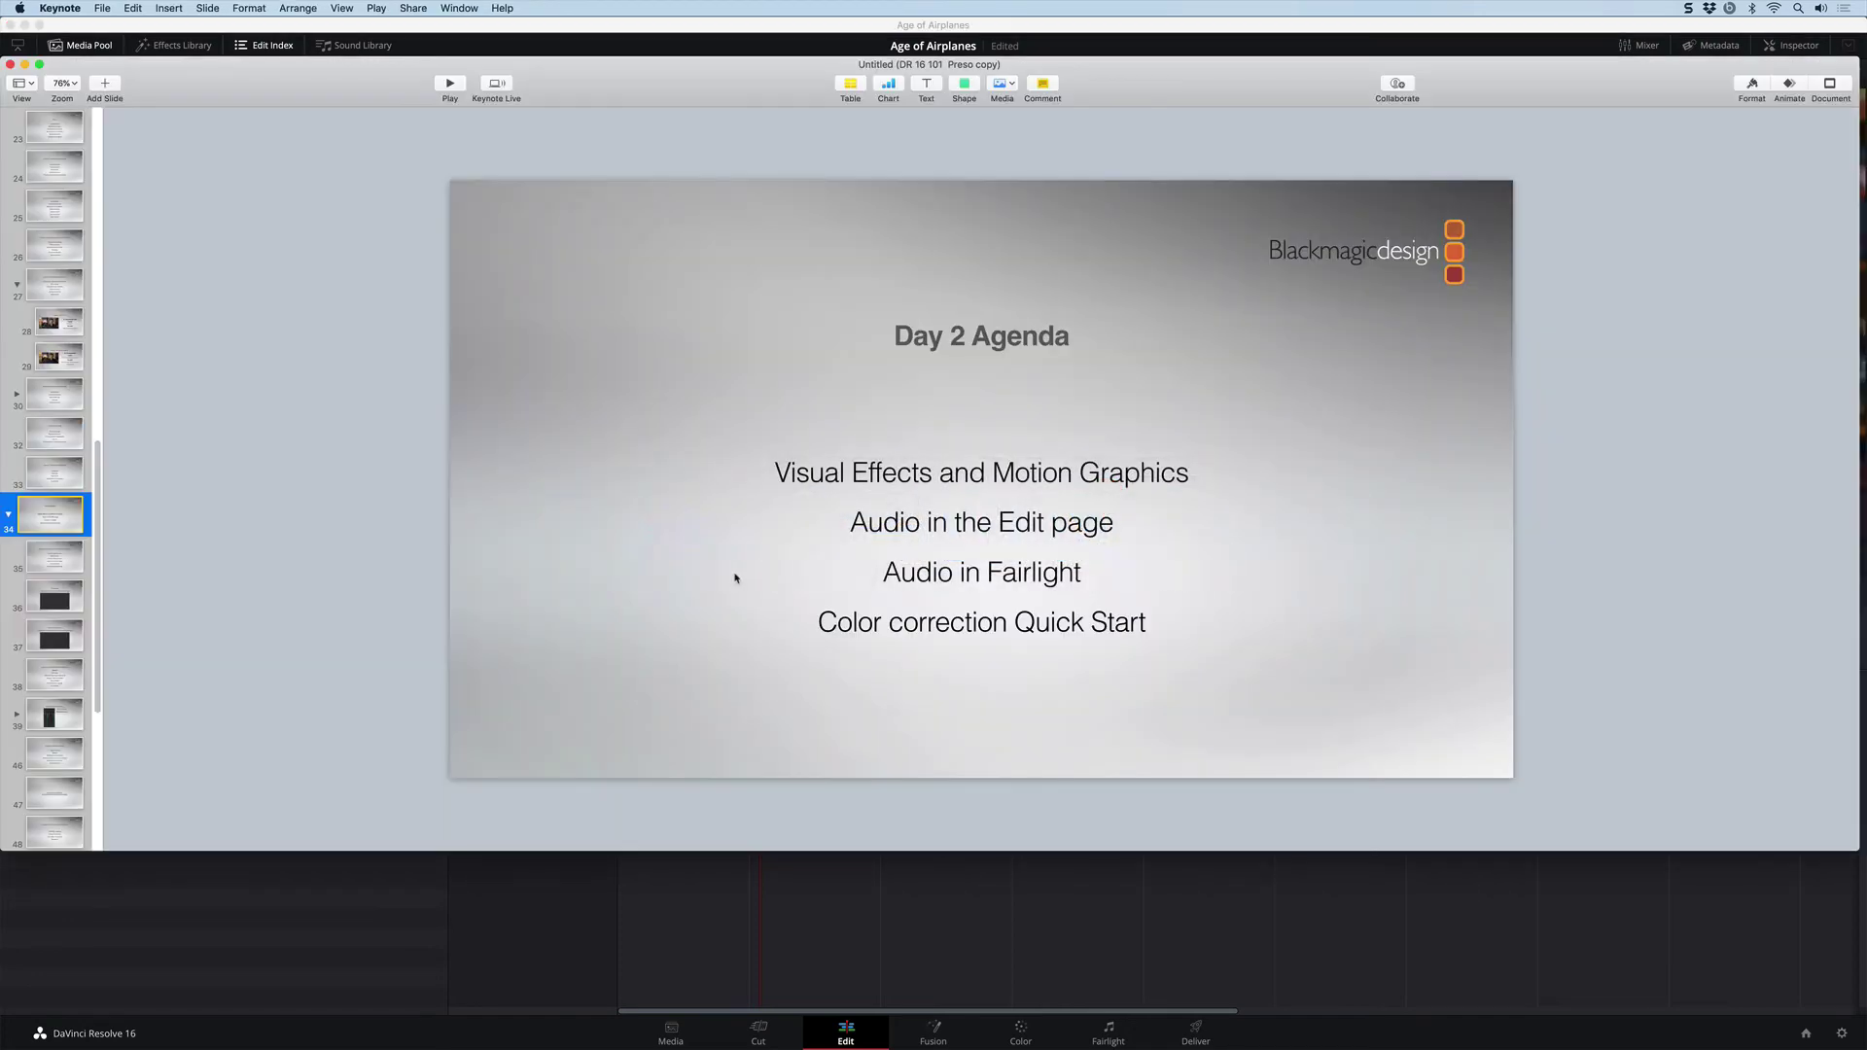
{"action": "left_click", "coordinate": [55, 600]}
{"action": "left_click", "coordinate": [56, 720]}
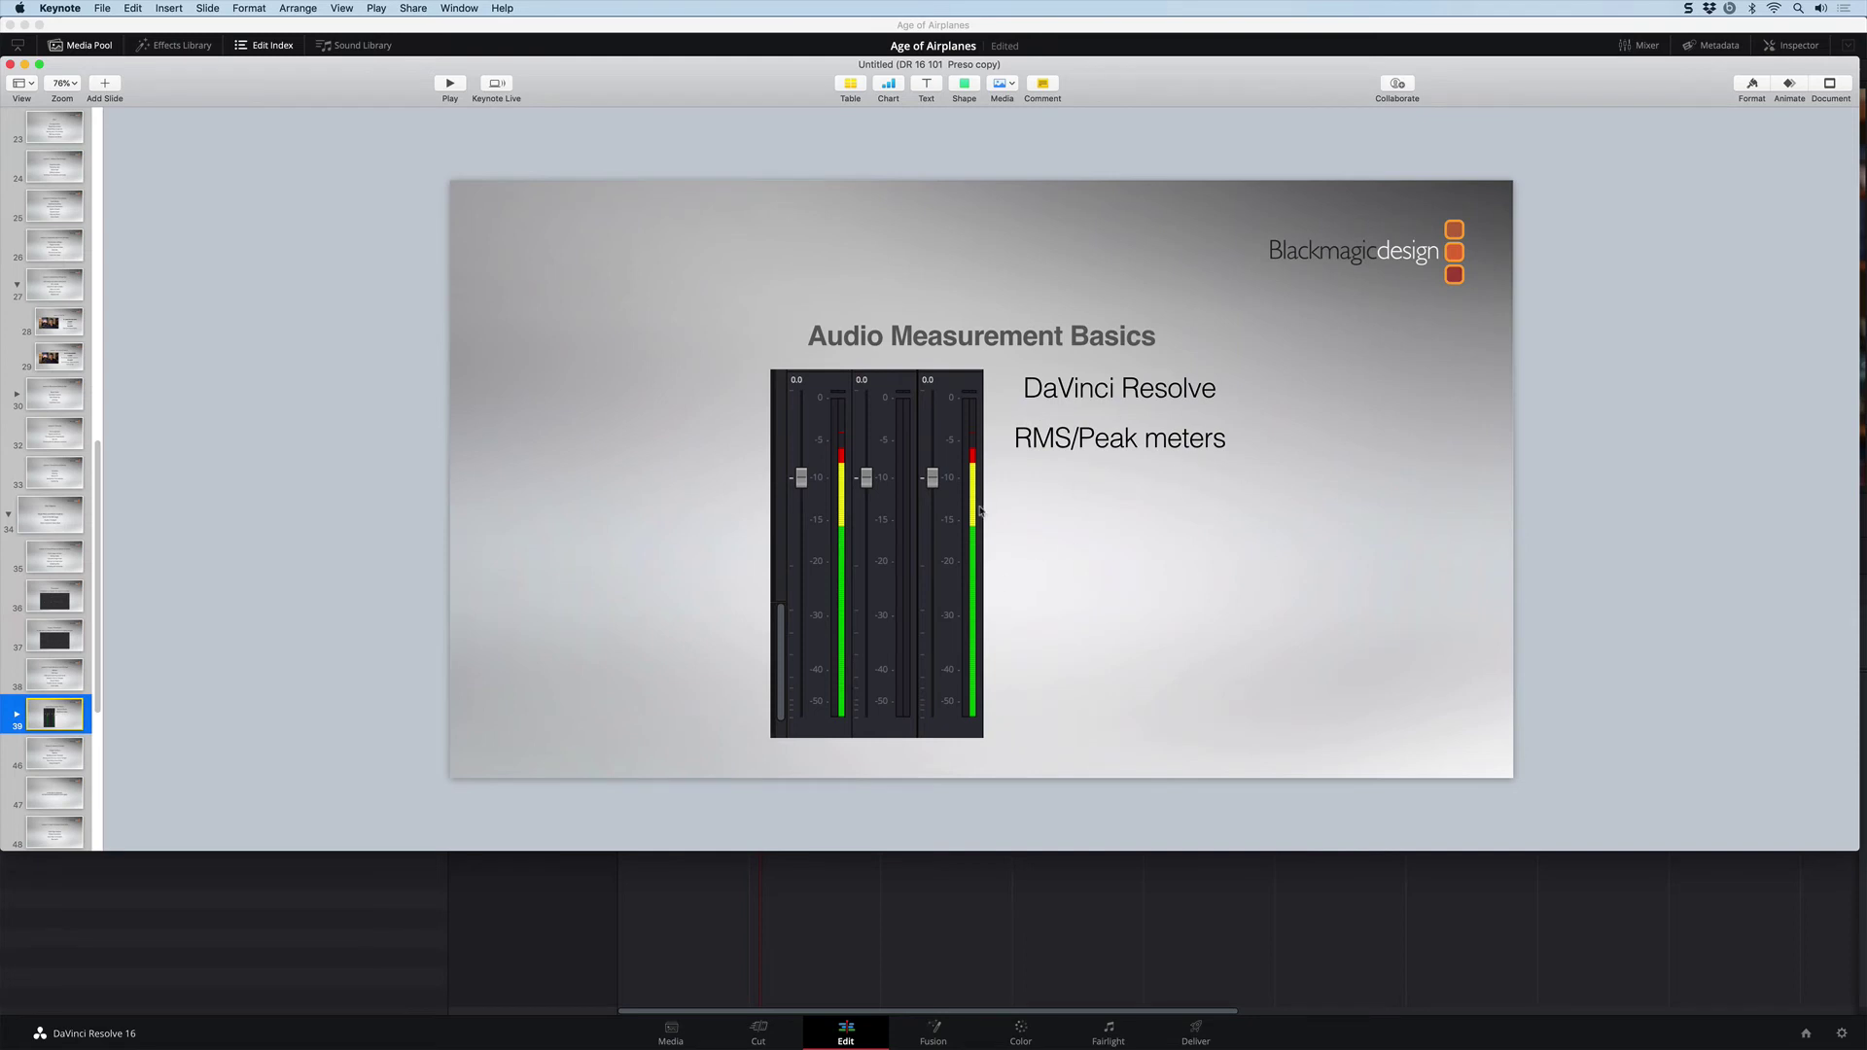
Expand the Audio Measurement Basics slide group and go through its slides from Measuring Sound to Reading Audio Meters.
{"action": "left_click", "coordinate": [17, 715]}
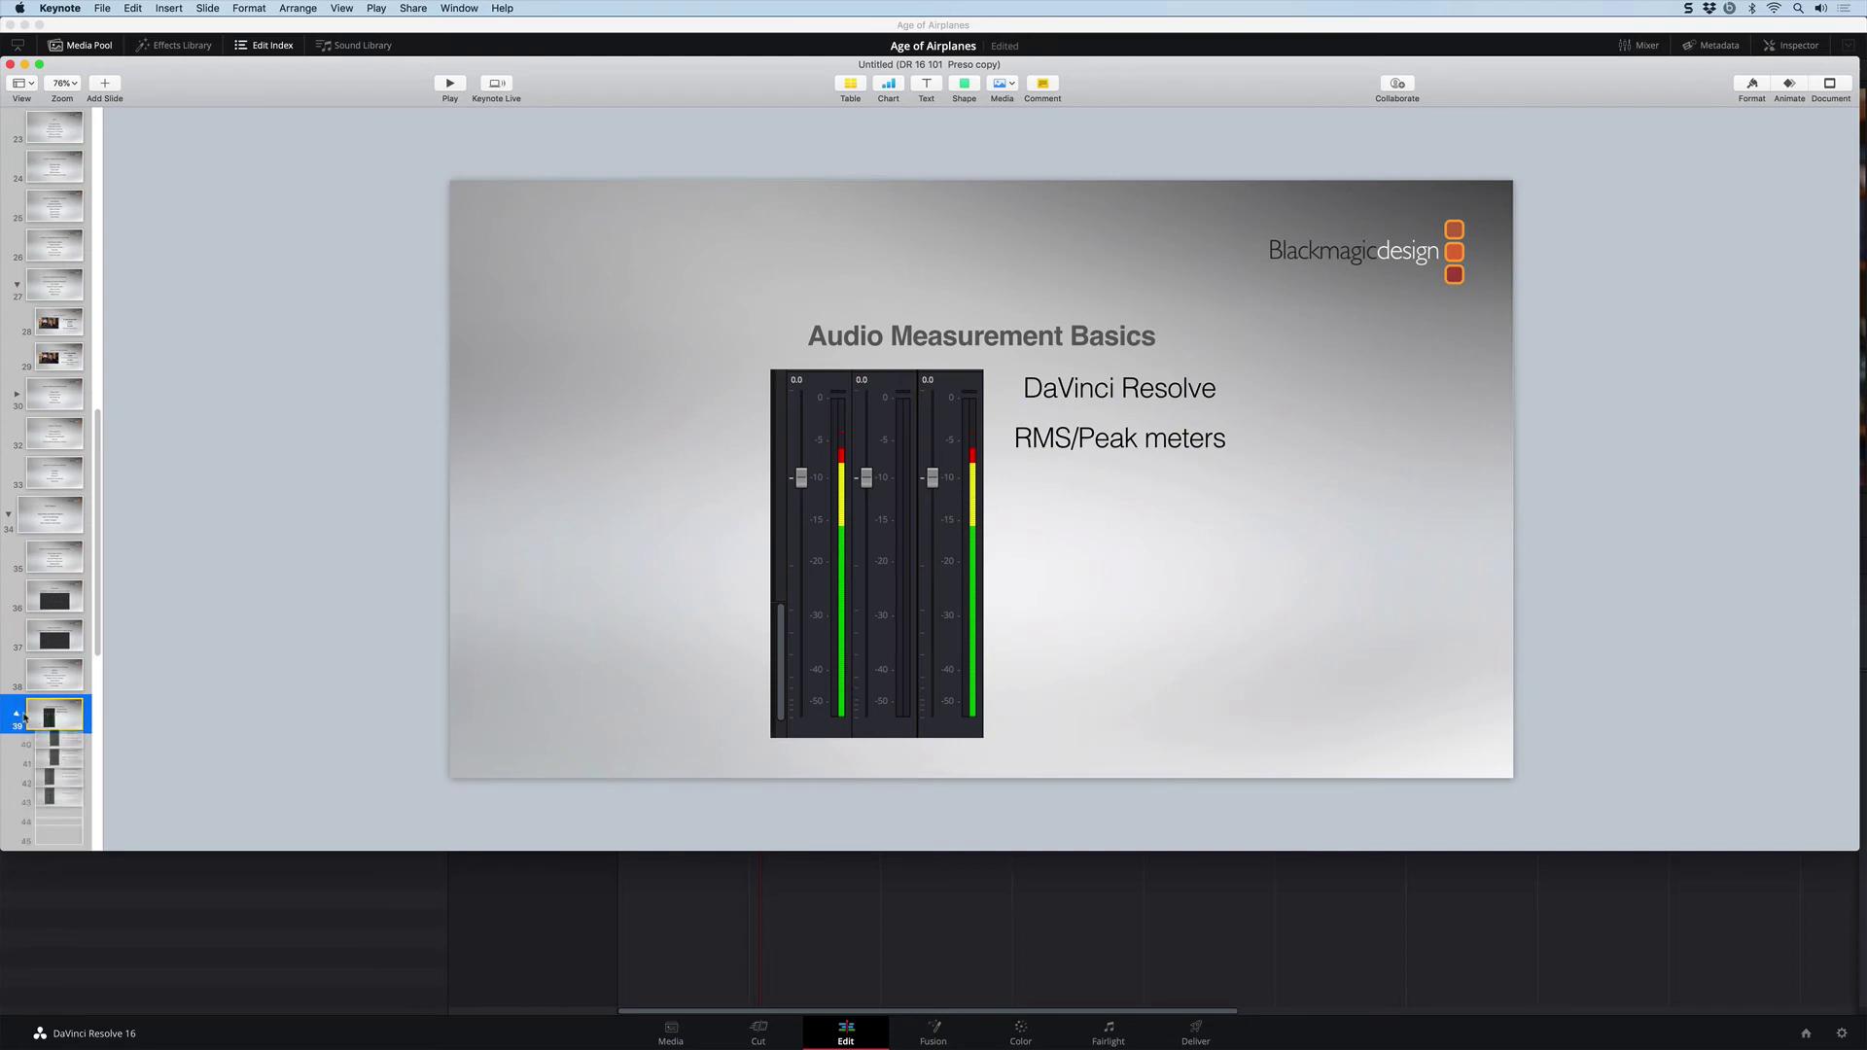
{"action": "left_click", "coordinate": [56, 755]}
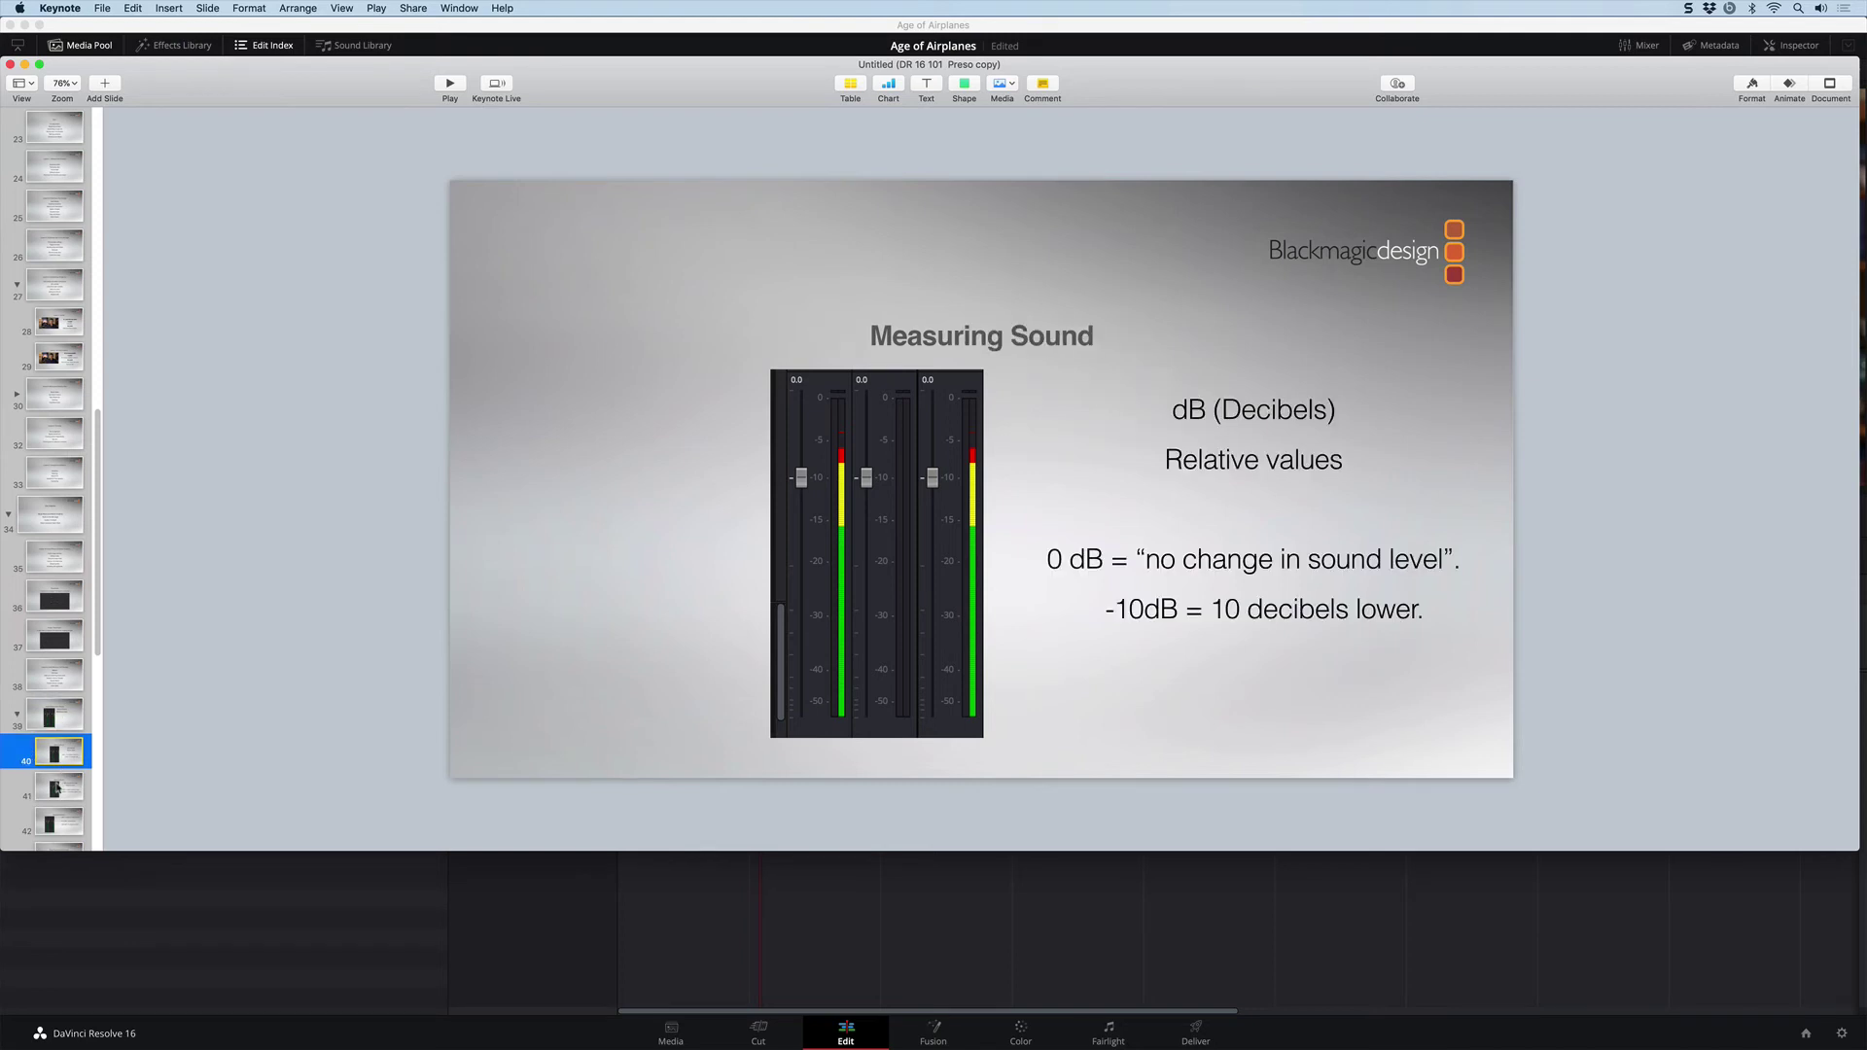
{"action": "left_click", "coordinate": [57, 790]}
{"action": "left_click", "coordinate": [58, 822]}
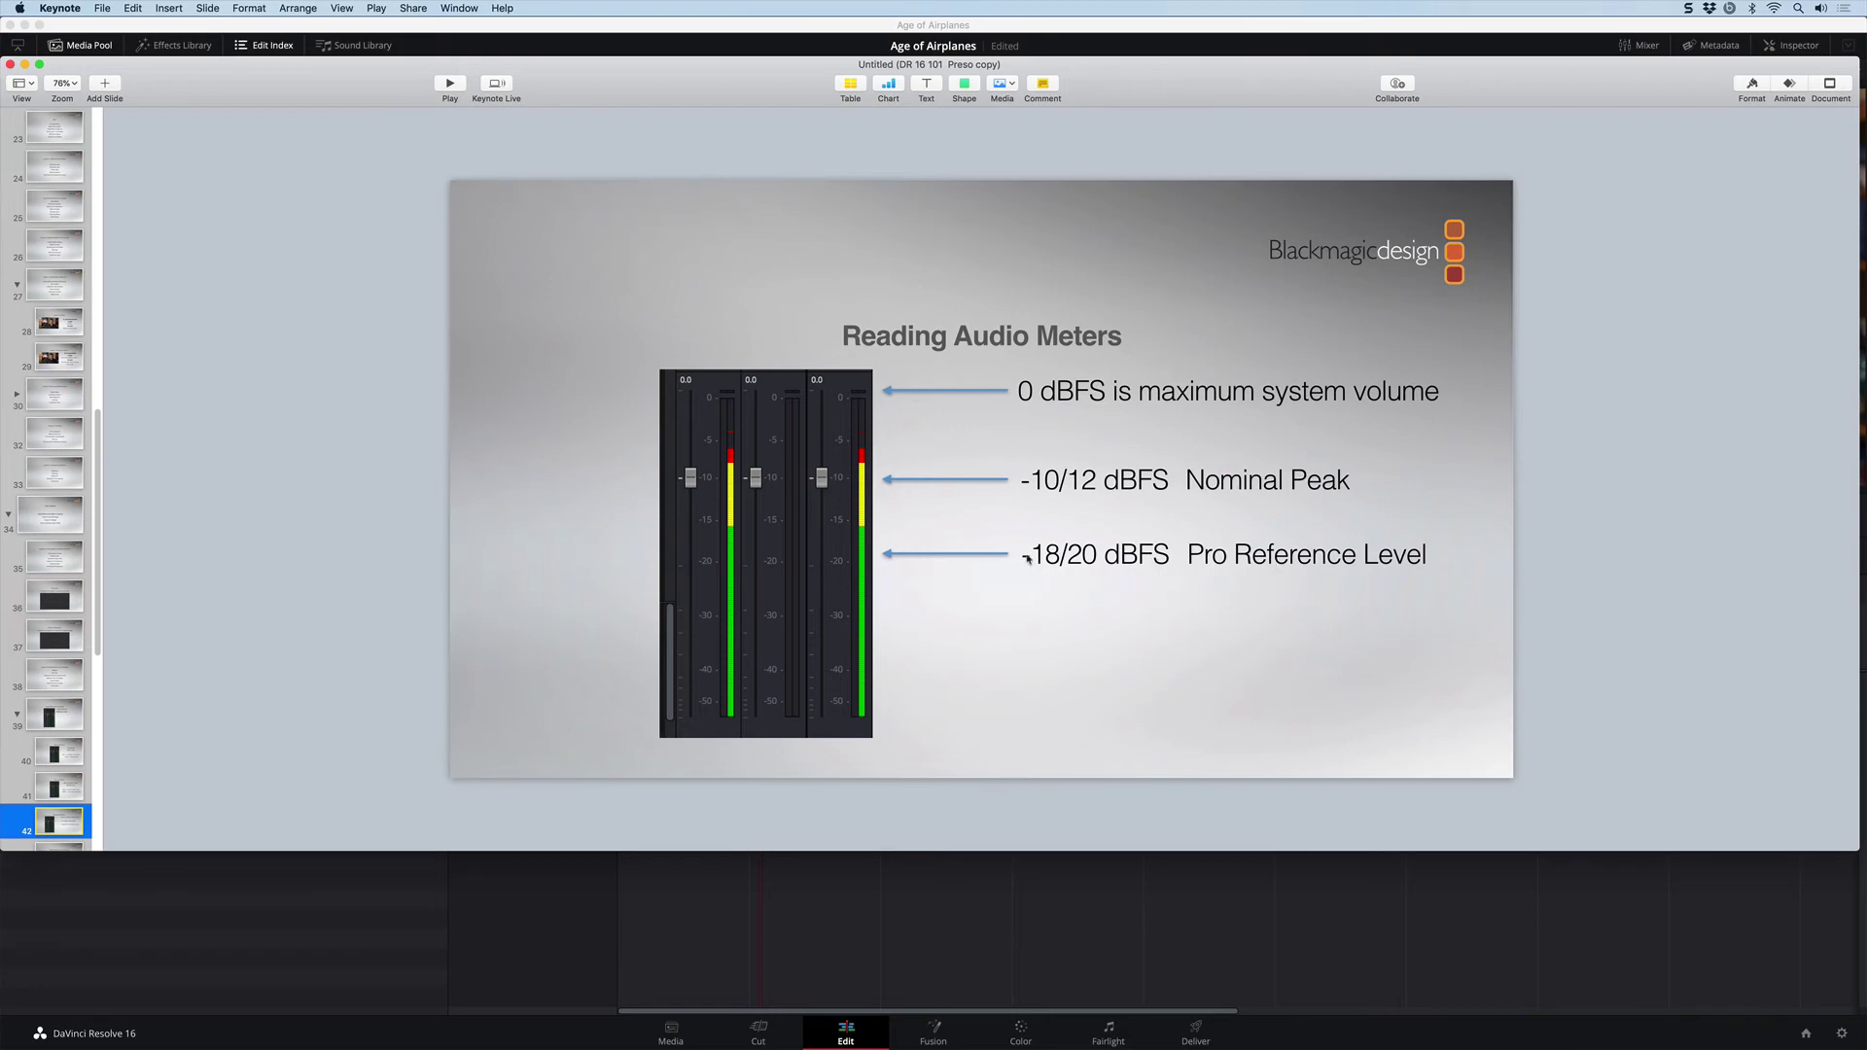
Show the Rough Targets for Audio Elements slide that follows Reading Audio Meters.
{"action": "scroll", "coordinate": [64, 699], "scroll_direction": "down", "scroll_amount": 3}
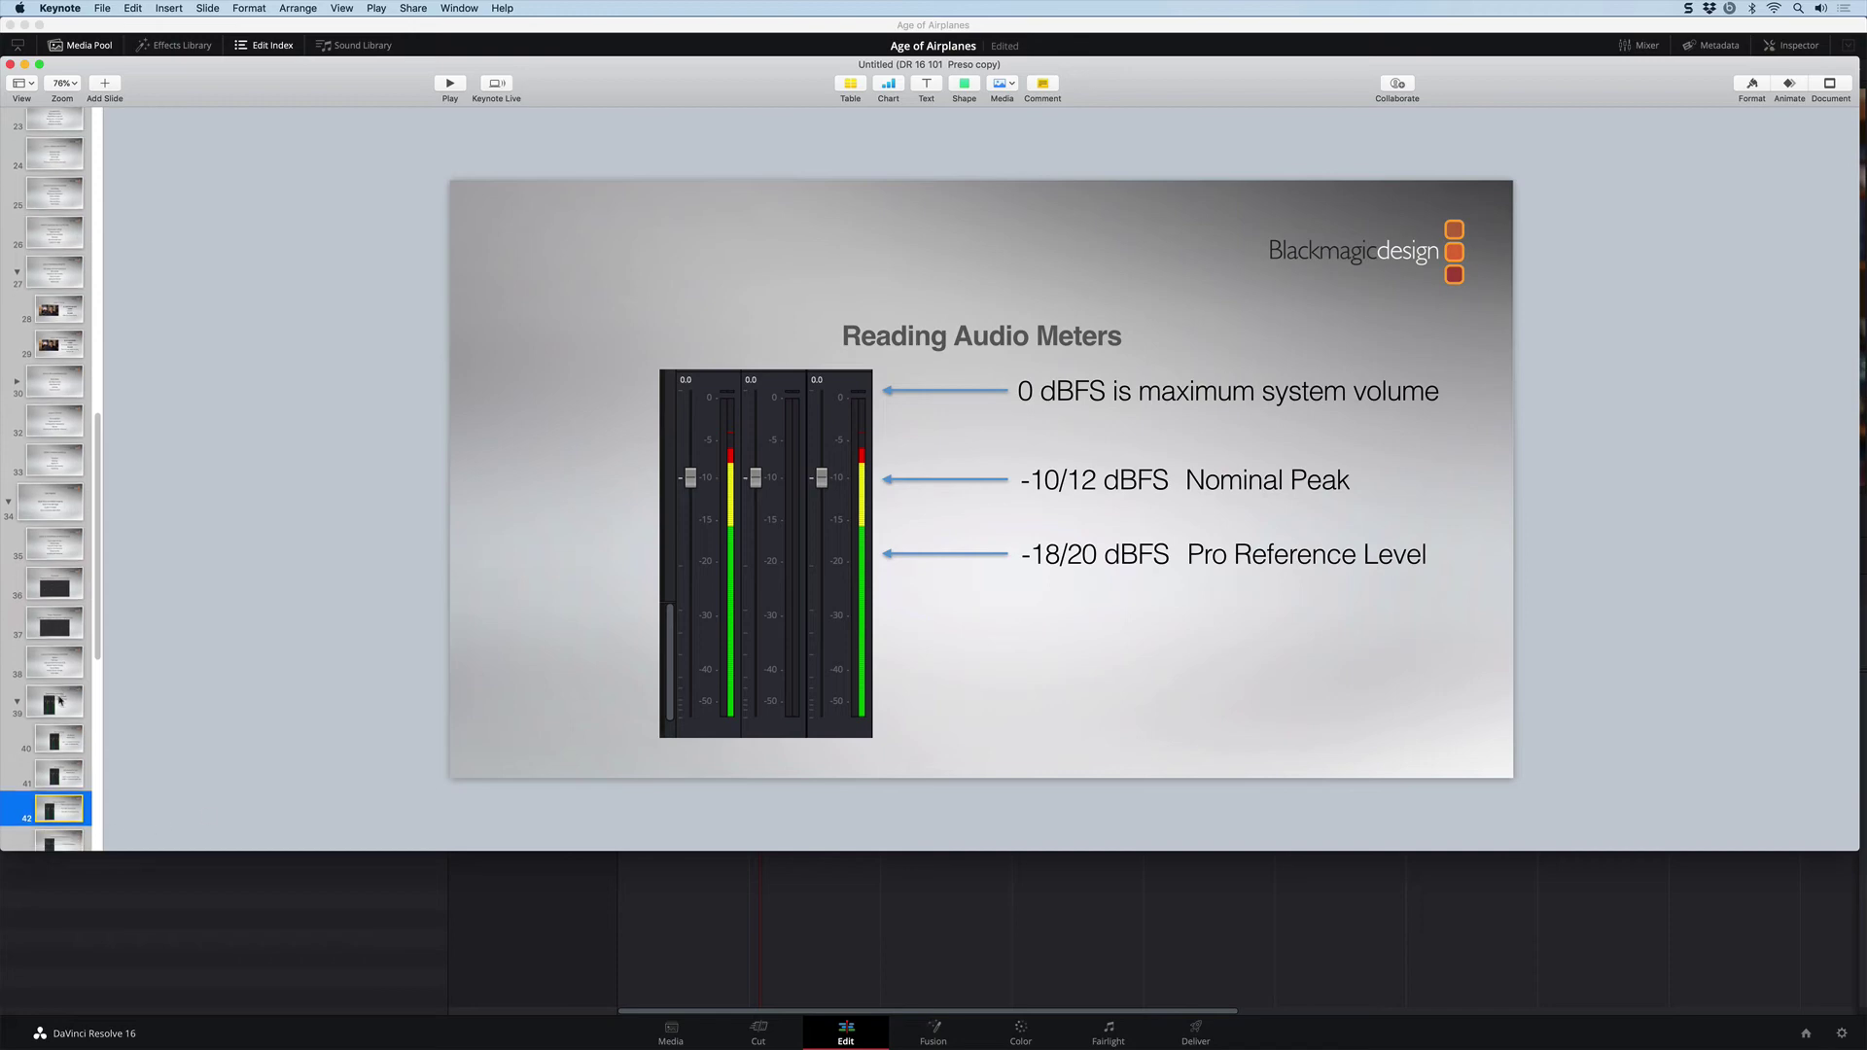
{"action": "left_click", "coordinate": [52, 797]}
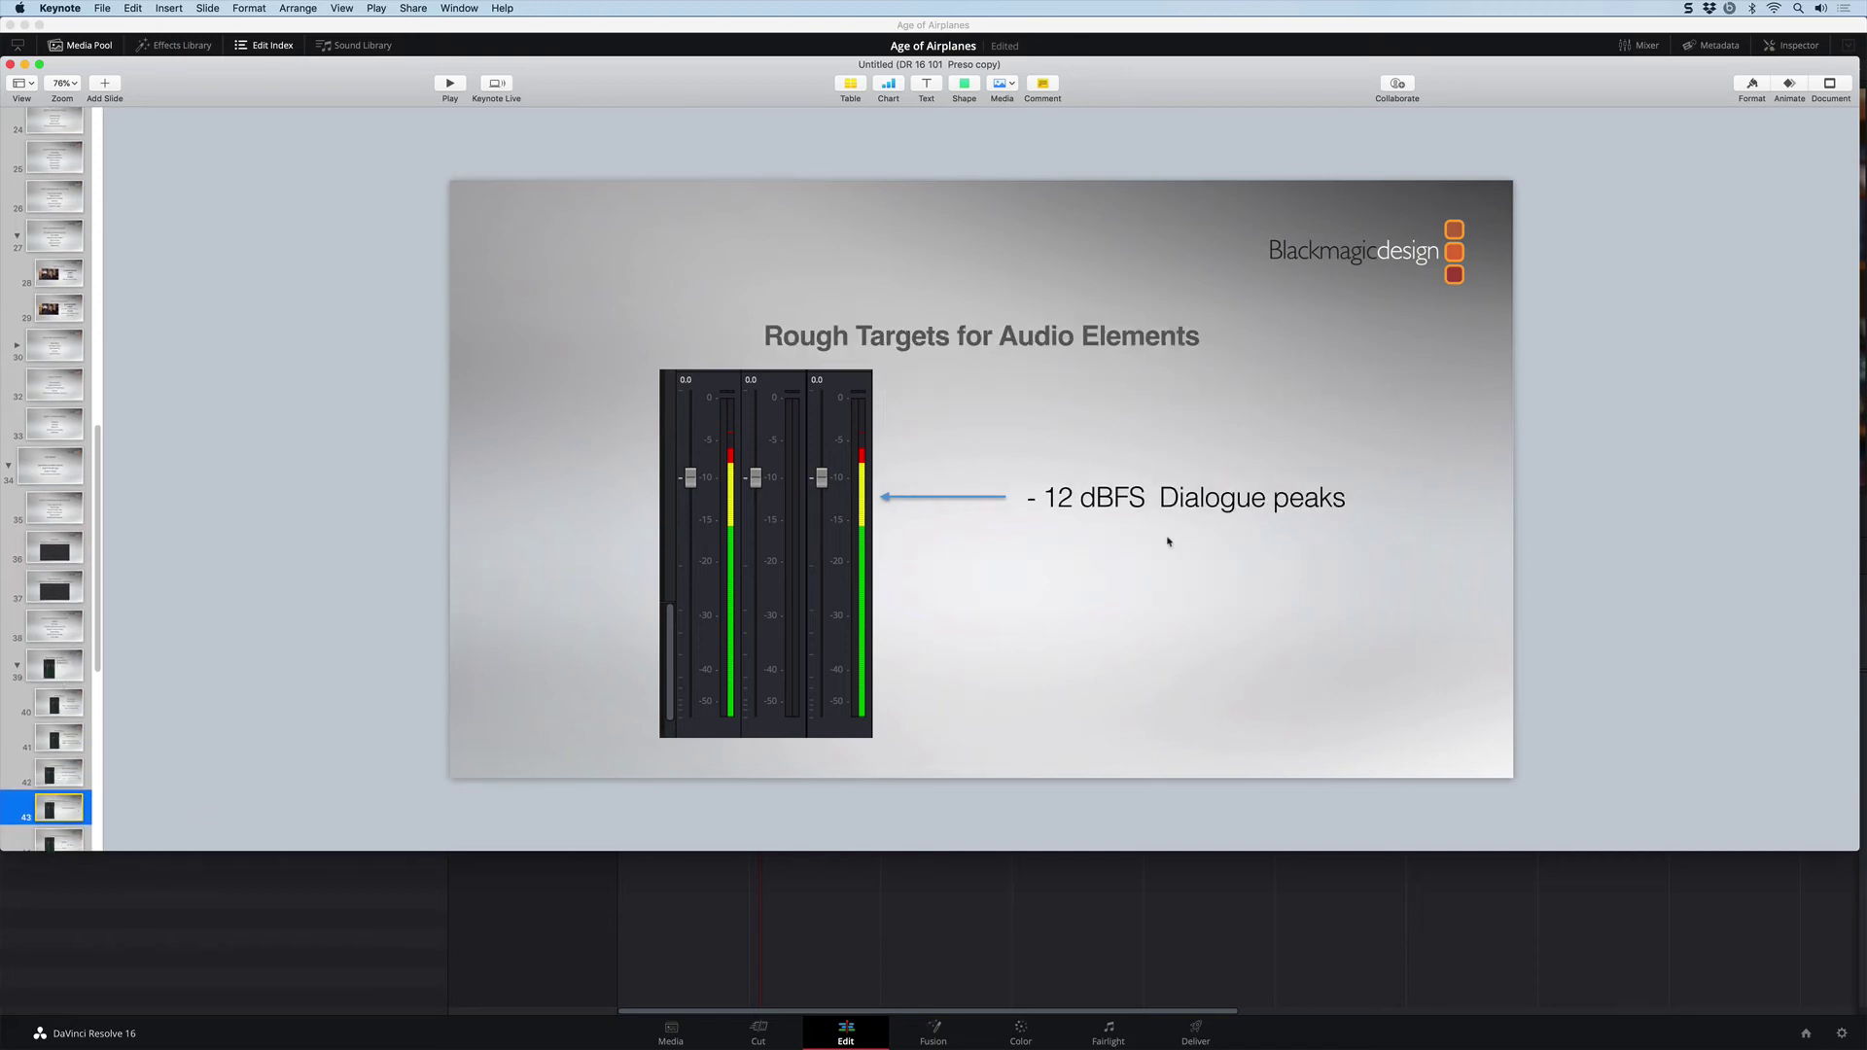
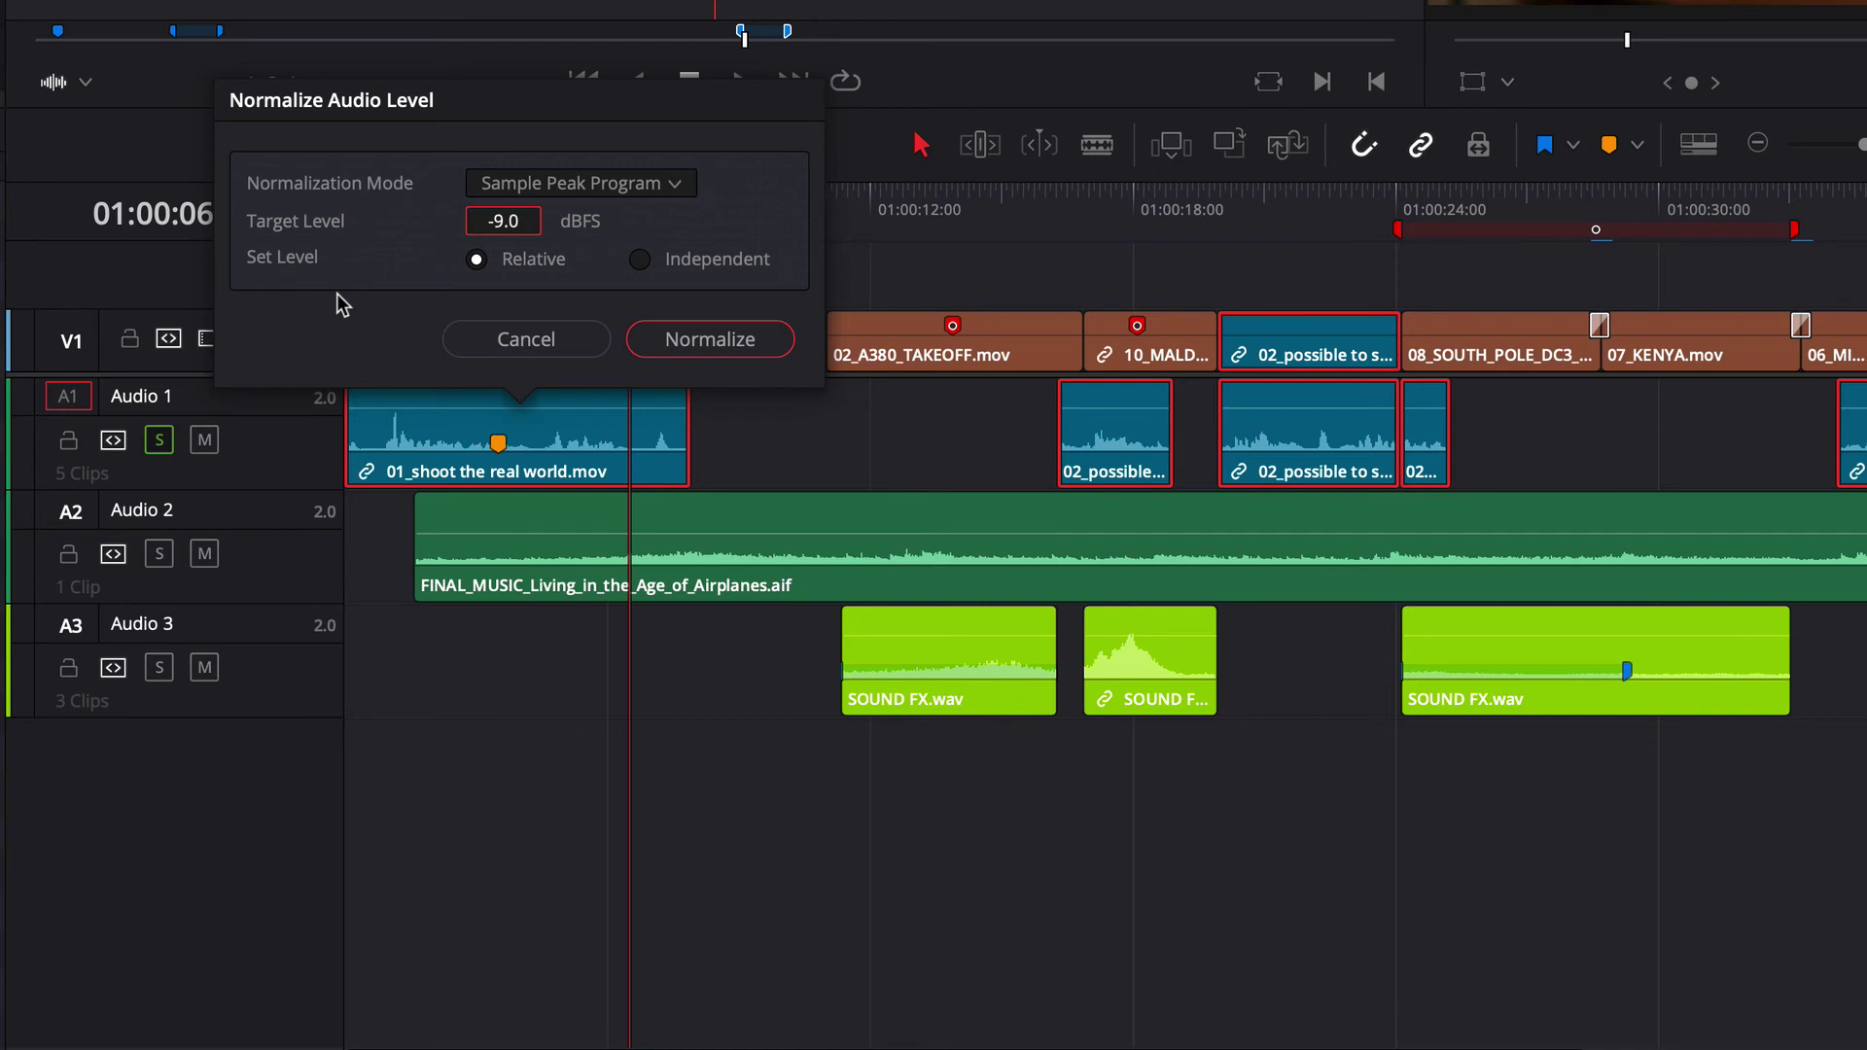
Normalize the selected Audio 1 clips with Sample Peak Program mode, a -8.0 dBFS target level and Independent level setting.
{"action": "key", "text": "BackSpace"}
{"action": "key", "text": "BackSpace"}
{"action": "key", "text": "BackSpace"}
{"action": "type", "text": "8.0"}
{"action": "left_click", "coordinate": [685, 263]}
{"action": "left_click", "coordinate": [750, 342]}
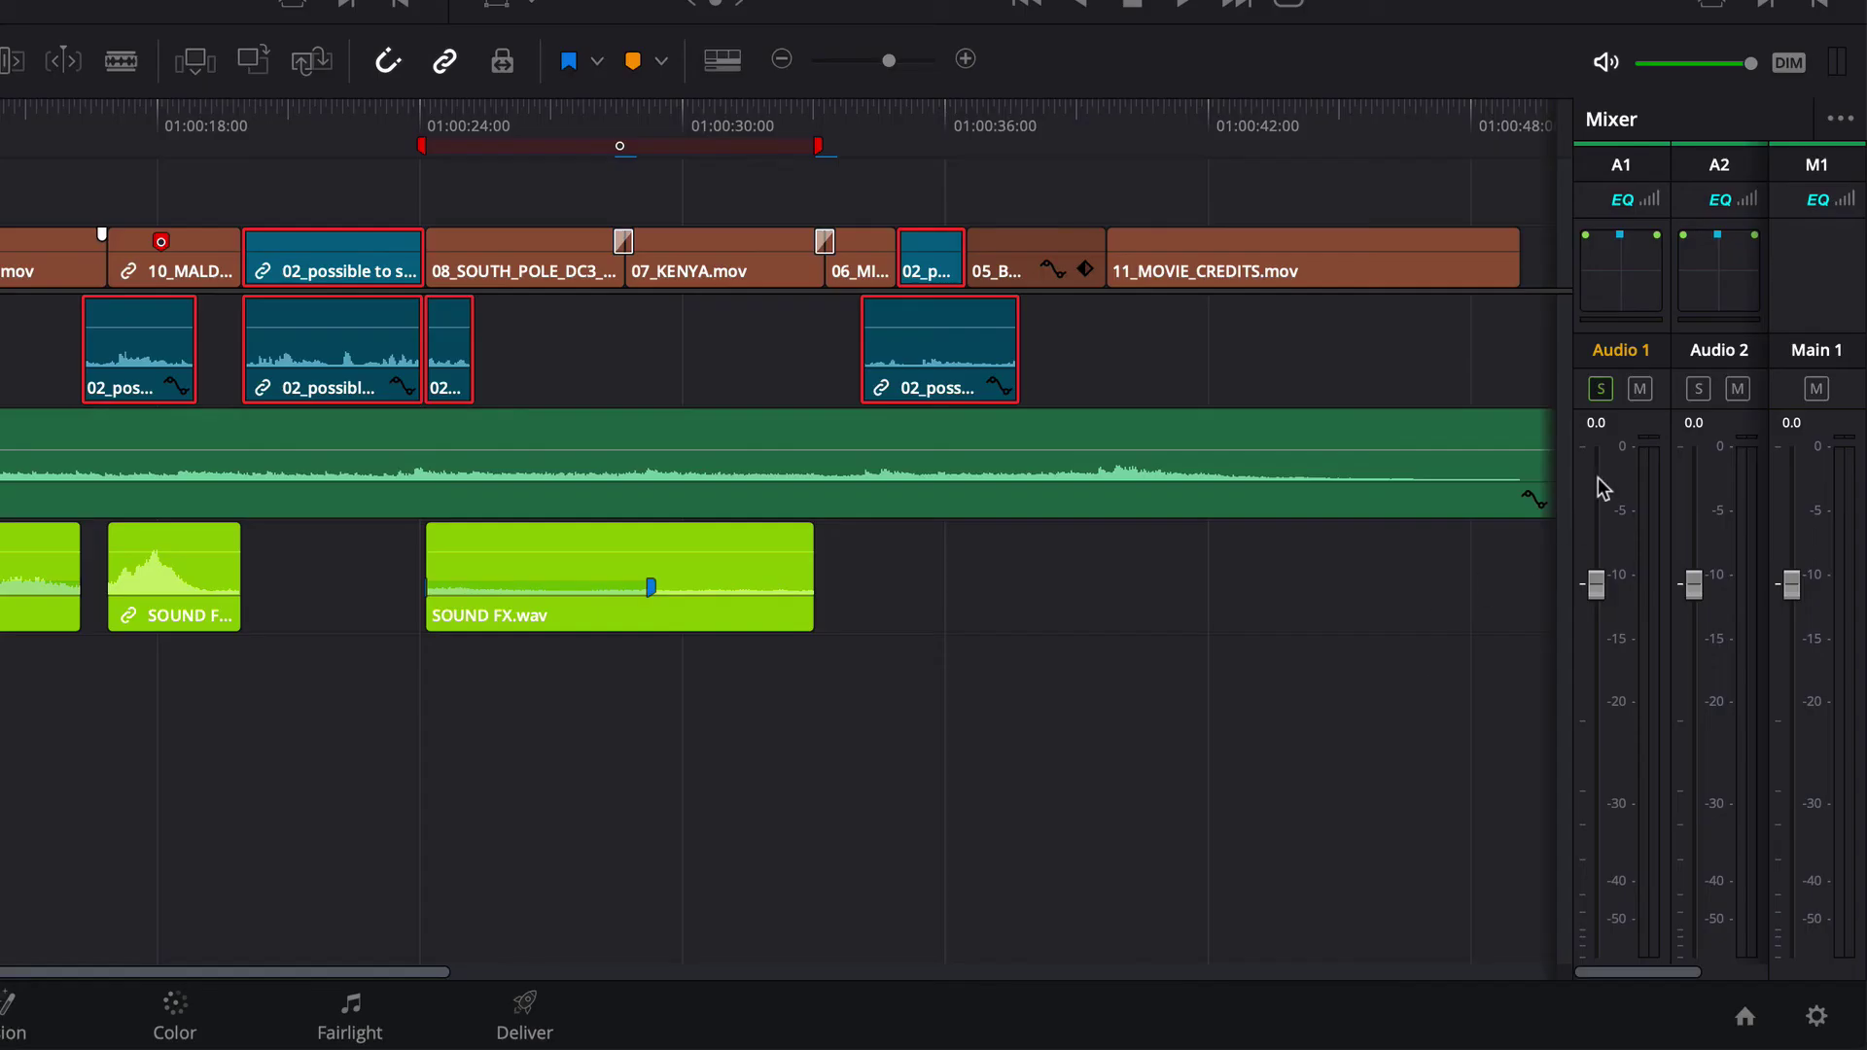
Switch the Mixer to the Meters view and play the timeline to check the Audio 1 levels.
{"action": "left_click", "coordinate": [1842, 121]}
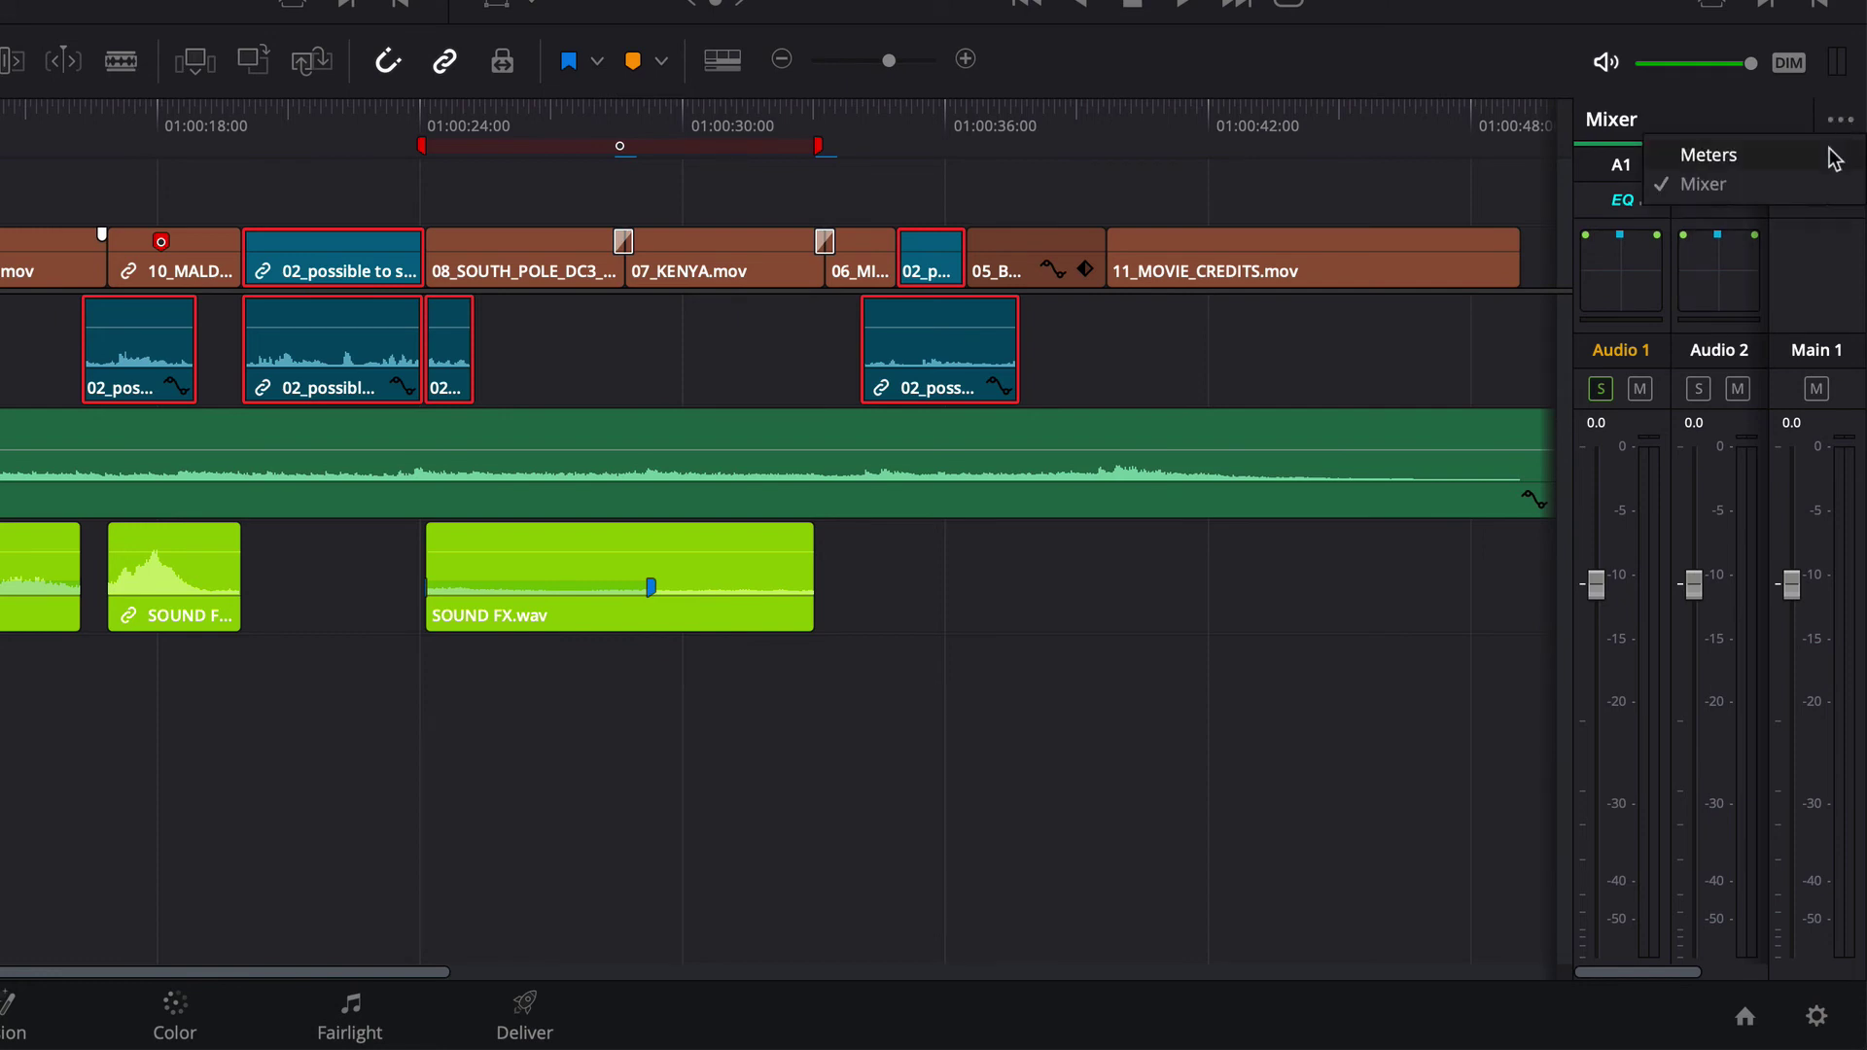
{"action": "left_click", "coordinate": [1834, 154]}
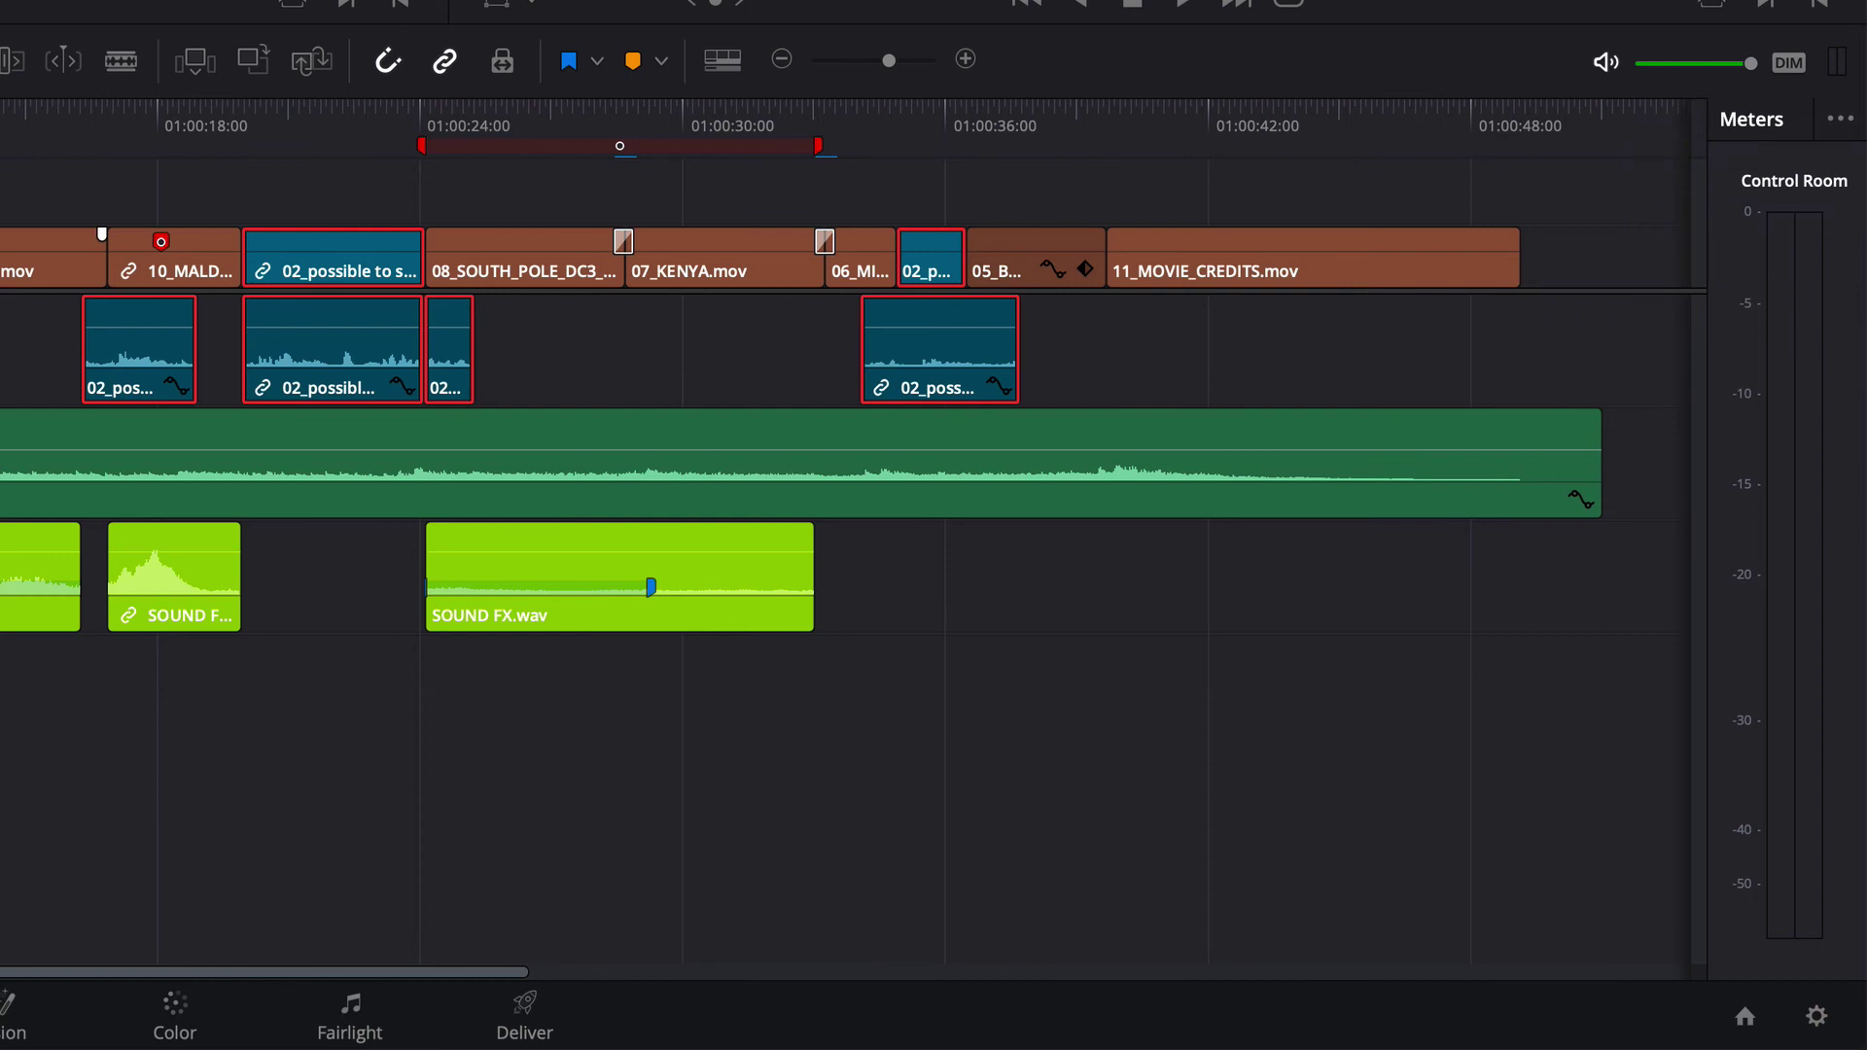
{"action": "key", "text": "space"}
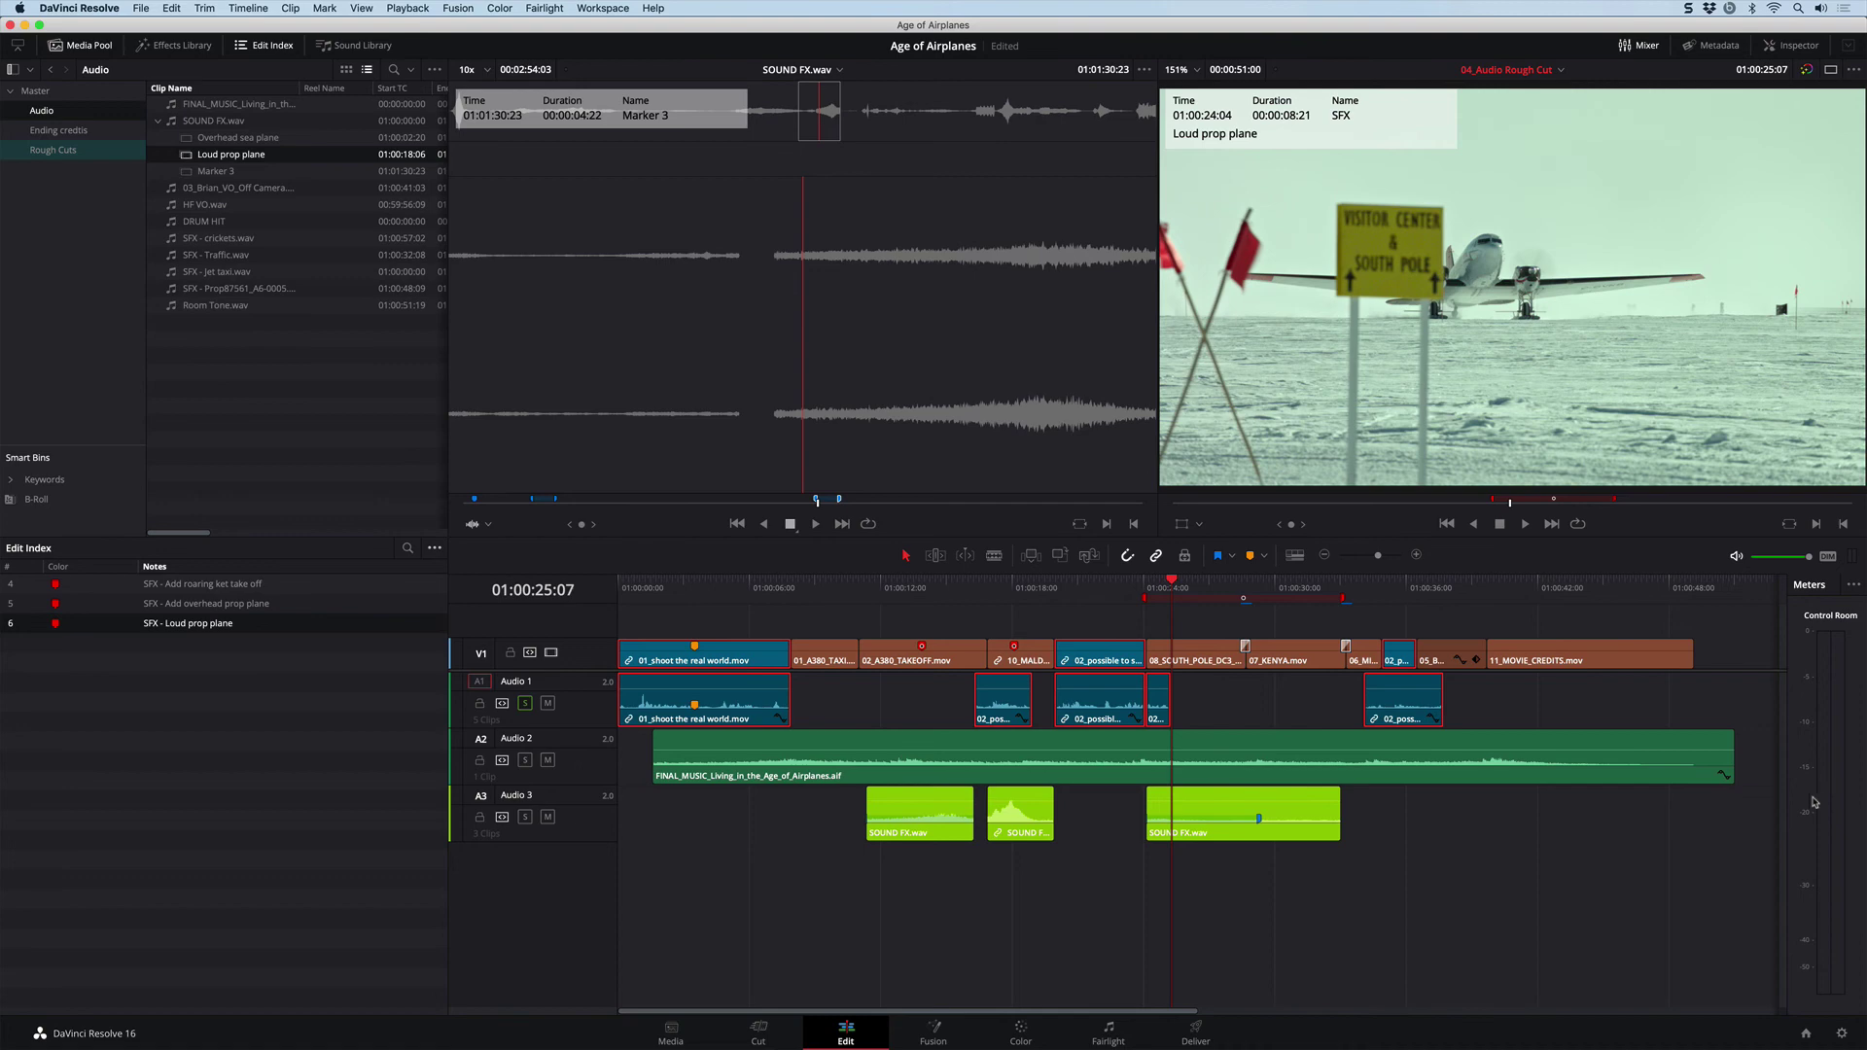
Select only the short 02_possible to shoot it.mov clip on Audio 1, examine its volume in the Inspector, and deselect it.
{"action": "left_click", "coordinate": [1578, 988]}
{"action": "left_click", "coordinate": [1159, 699]}
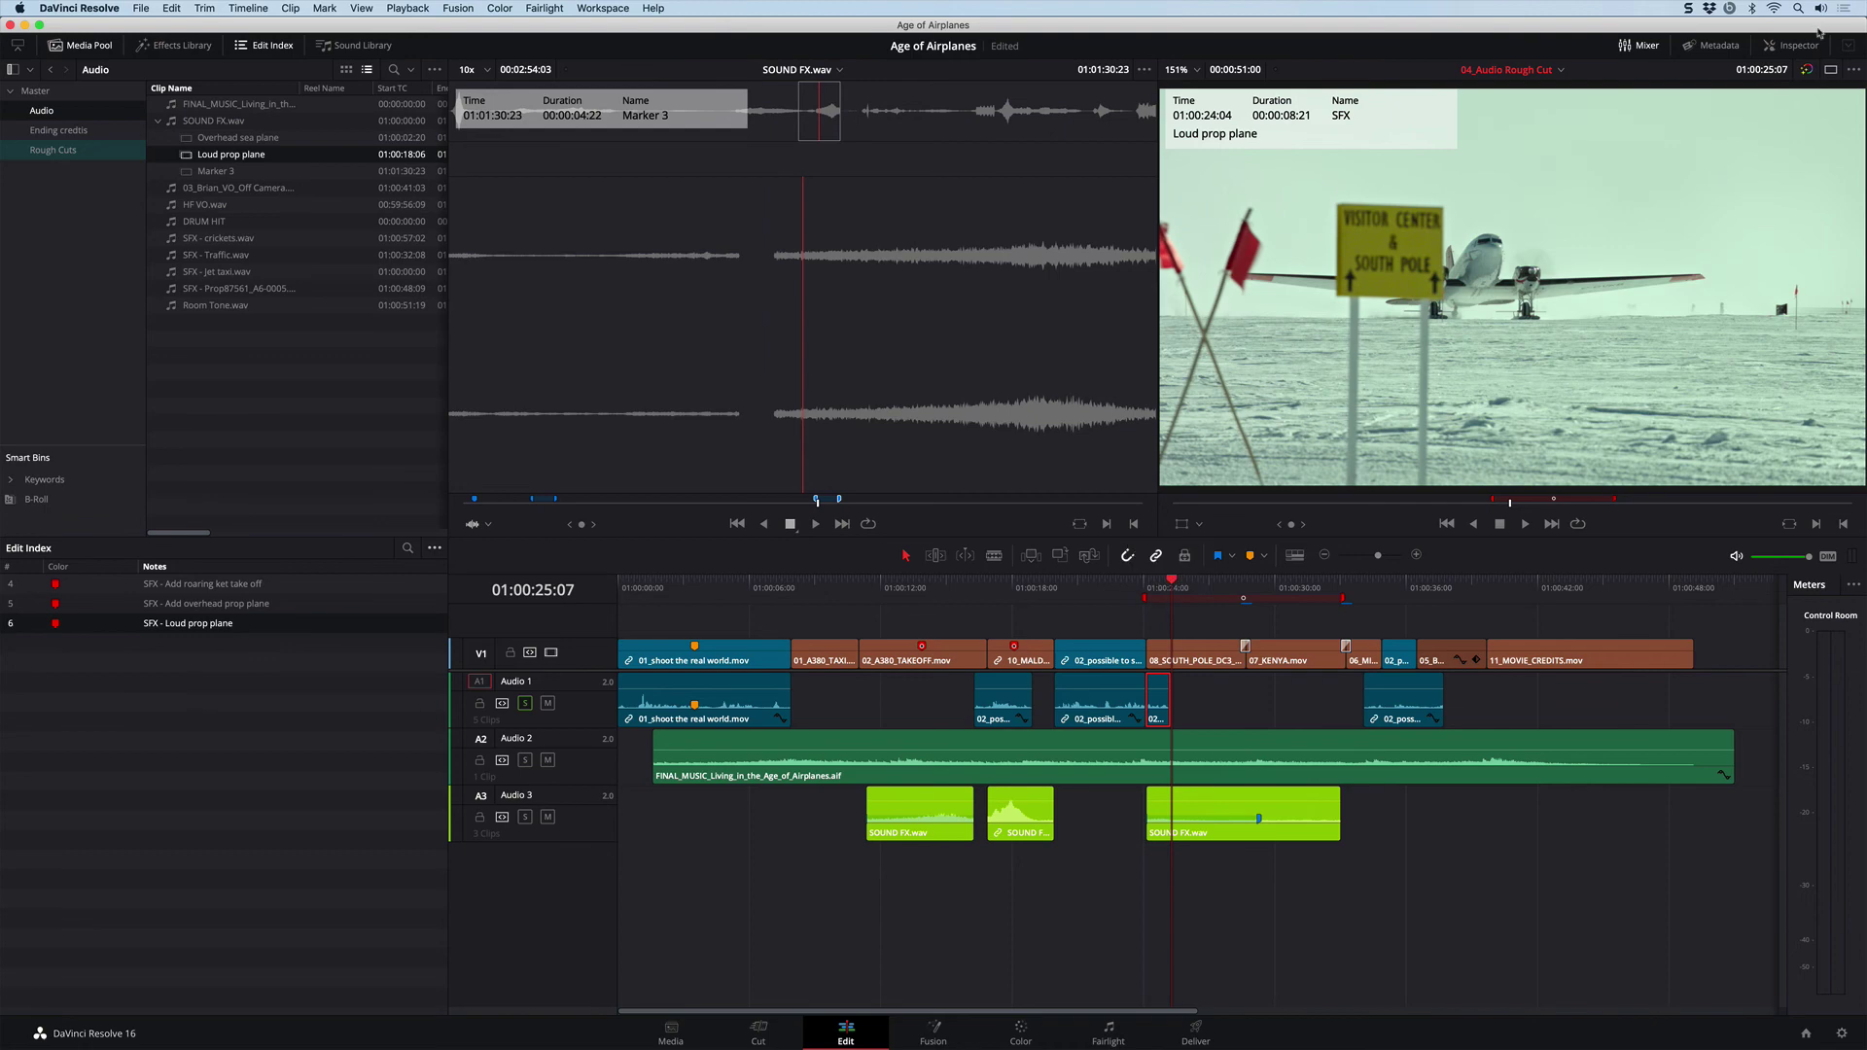
{"action": "left_click", "coordinate": [1791, 45]}
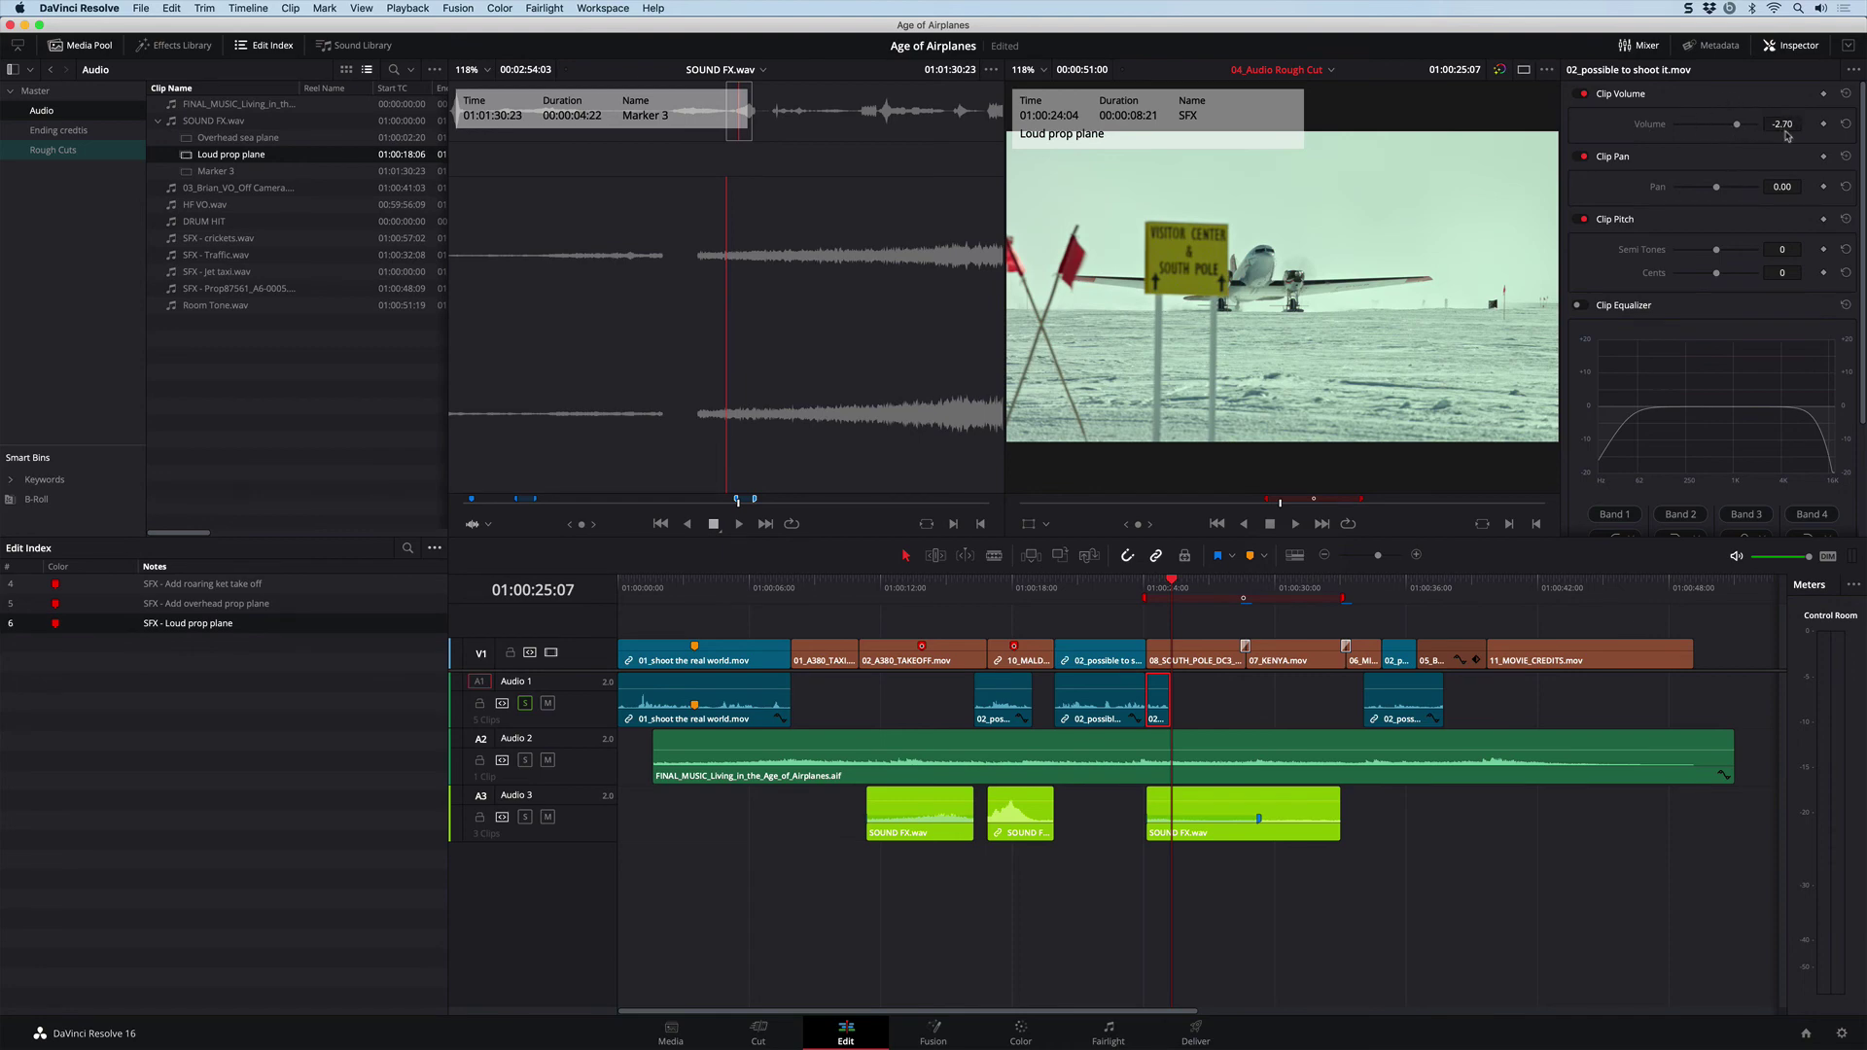
{"action": "mouse_move", "coordinate": [1389, 711]}
{"action": "left_click_drag", "start_coordinate": [1738, 128], "coordinate": [1738, 129]}
{"action": "left_click", "coordinate": [1031, 906]}
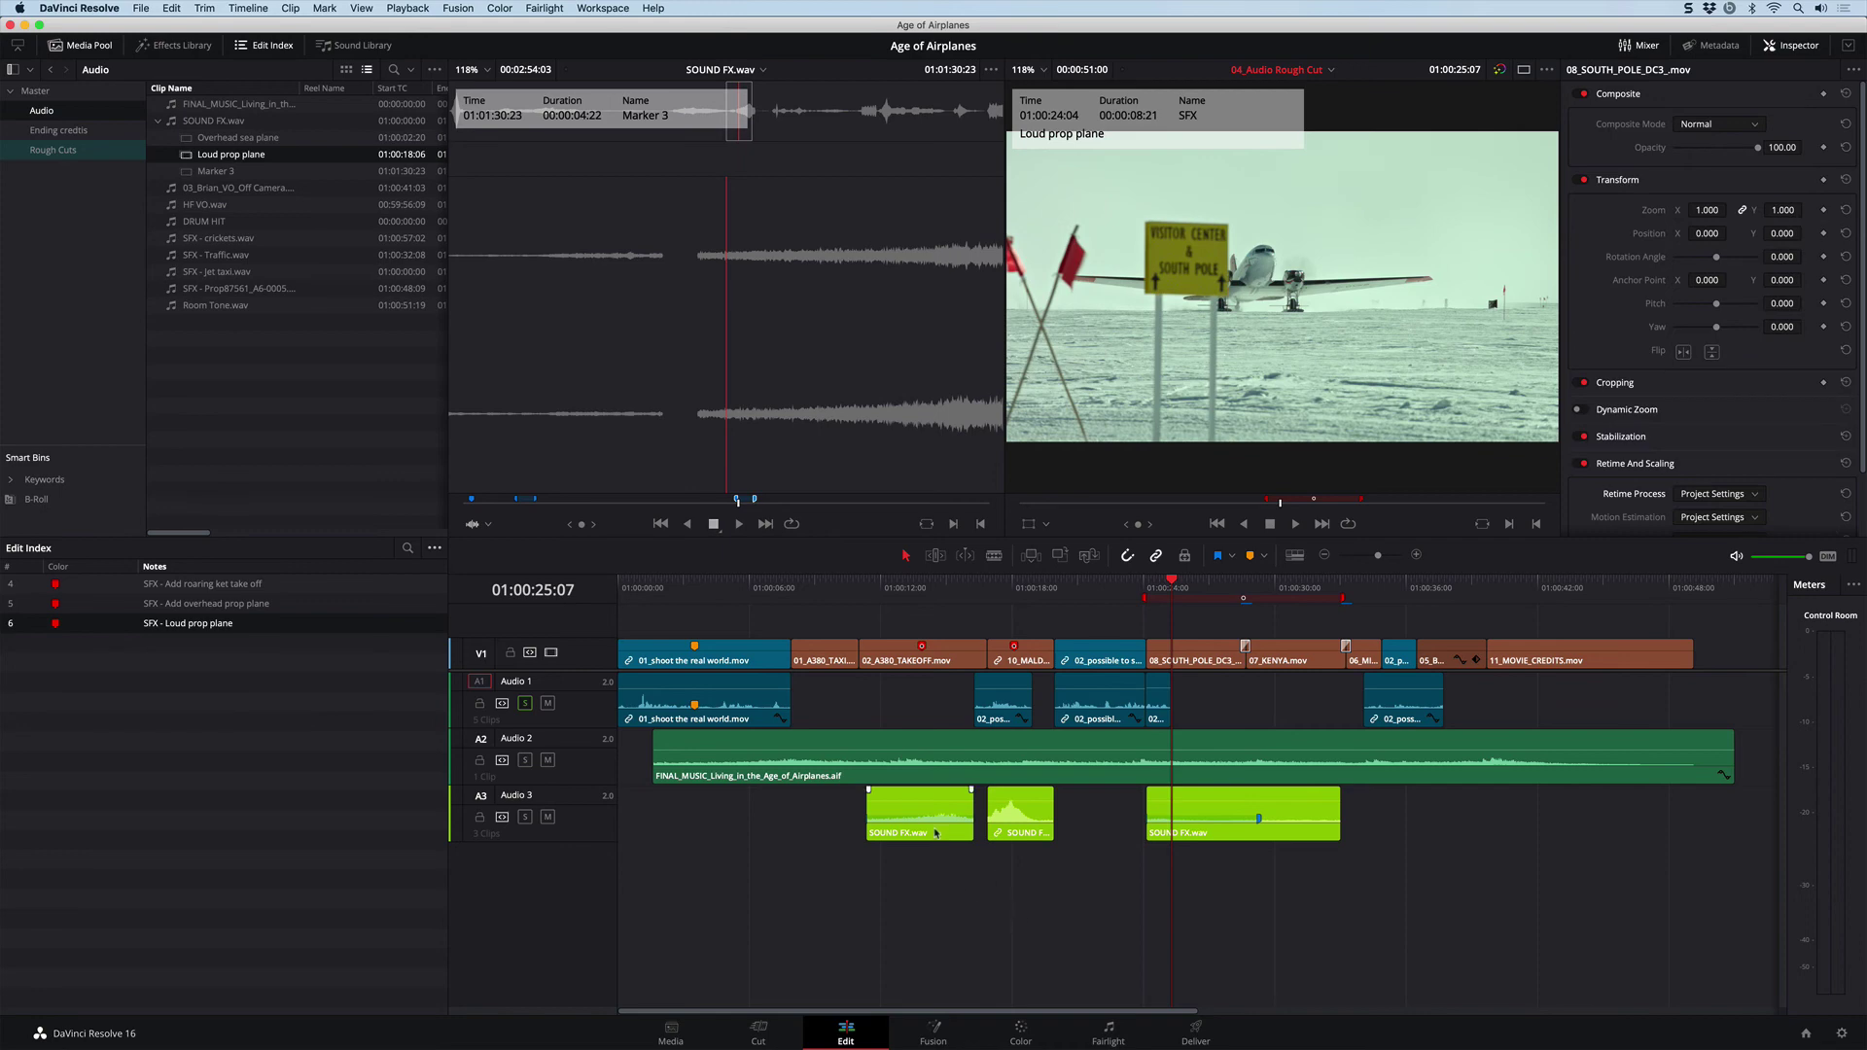
Solo Audio 3 instead of Audio 1, and play the first SOUND FX.wav clip from 01:00:11:09.
{"action": "left_click", "coordinate": [919, 587]}
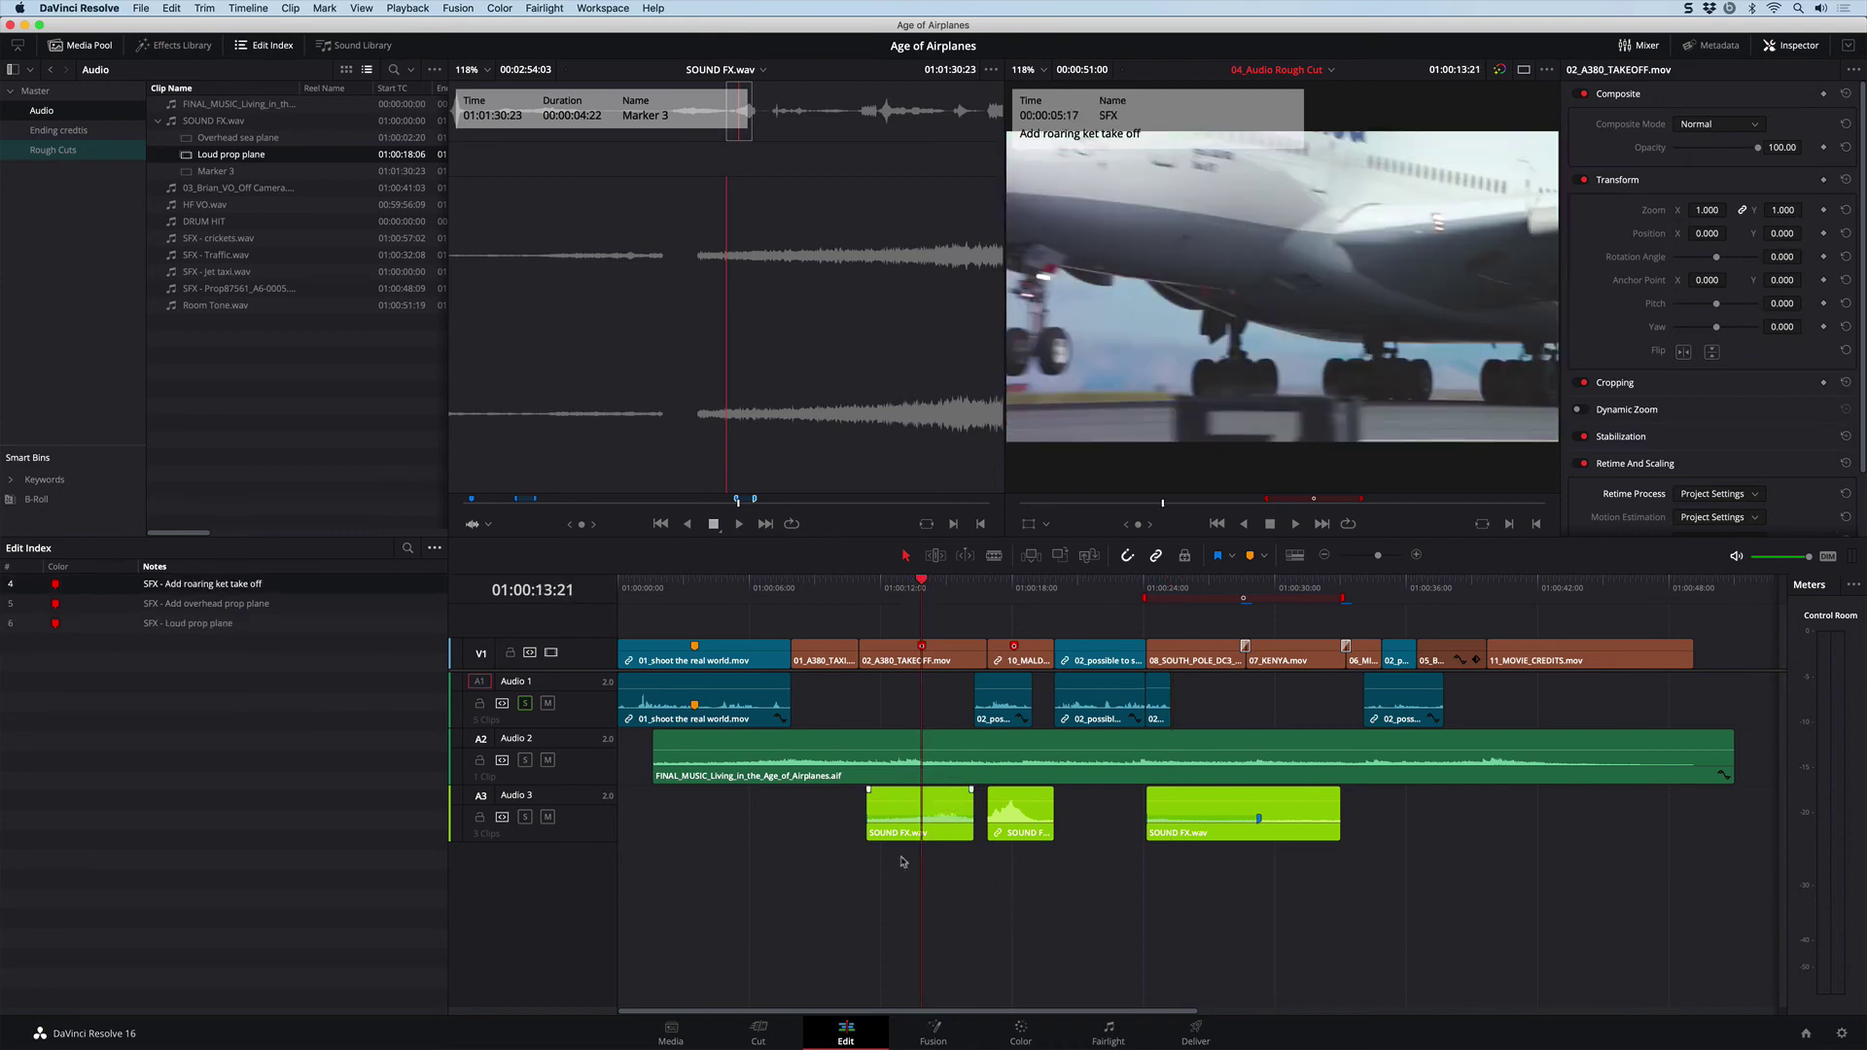
{"action": "left_click", "coordinate": [526, 706]}
{"action": "left_click", "coordinate": [525, 818]}
{"action": "left_click", "coordinate": [910, 812]}
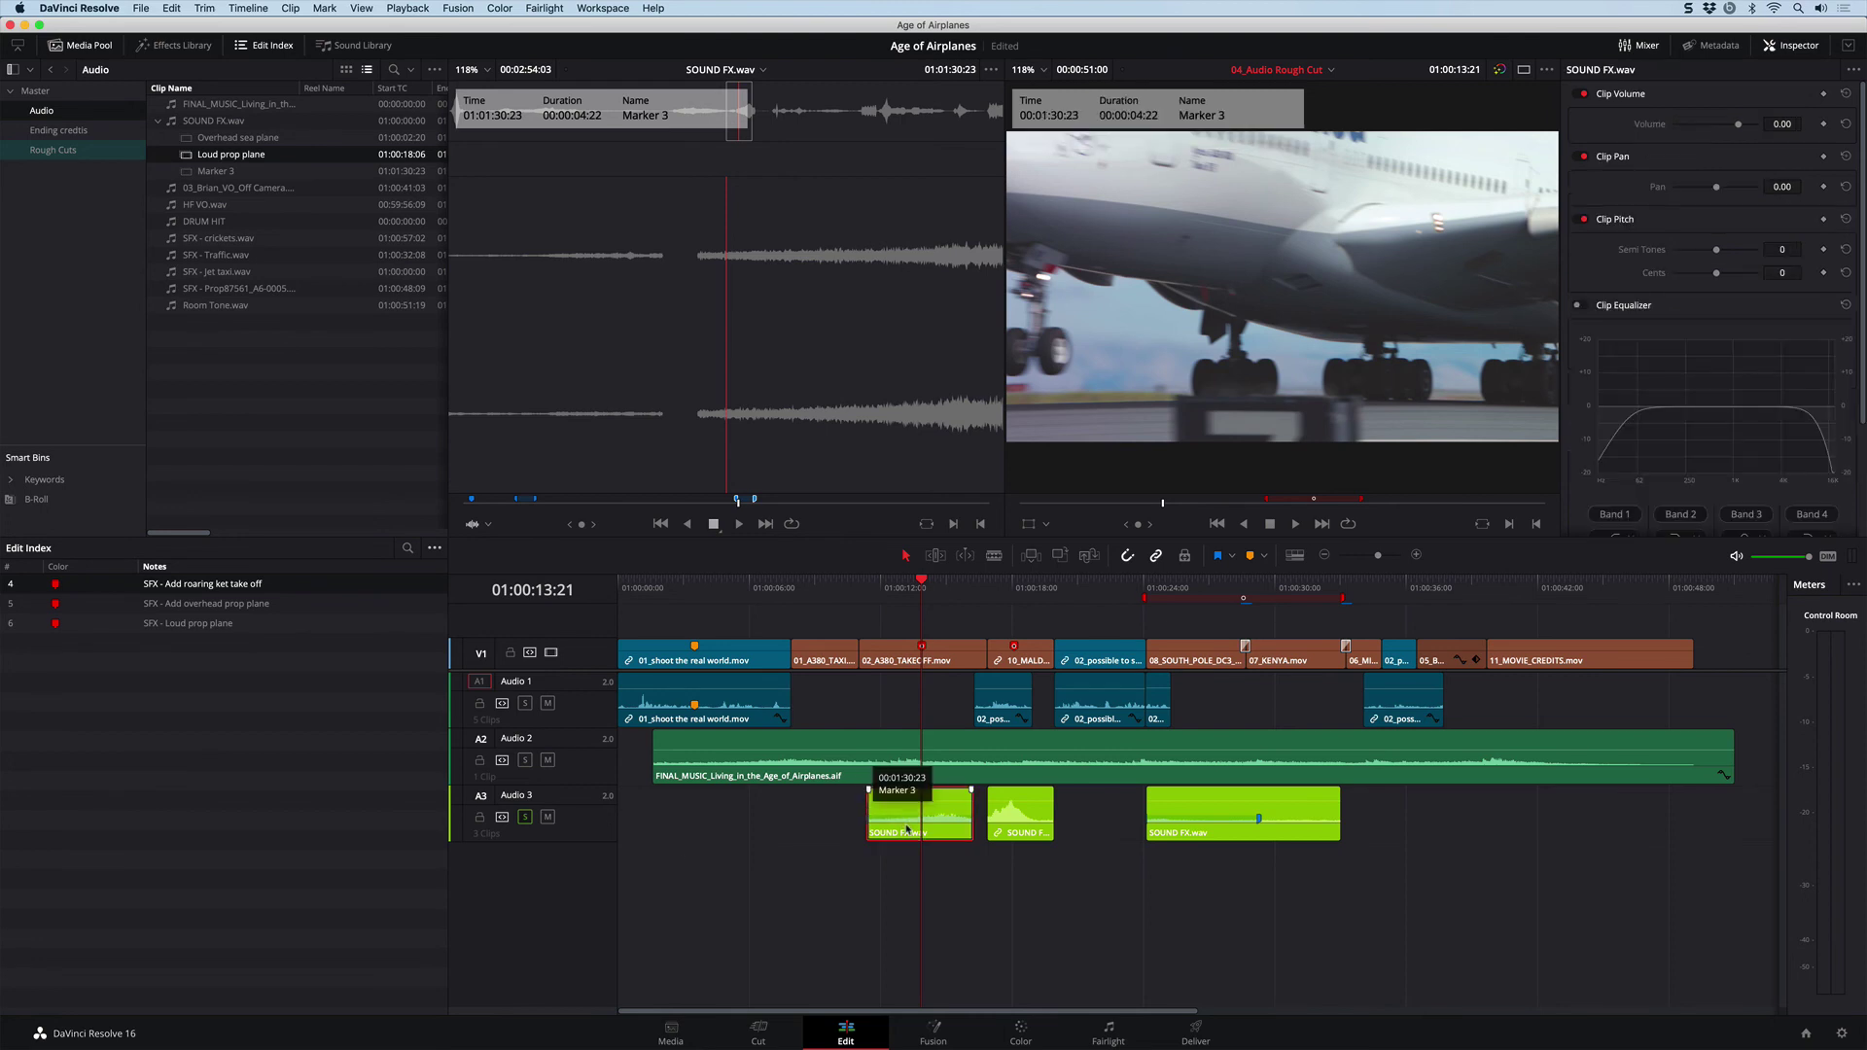
{"action": "left_click", "coordinate": [878, 589]}
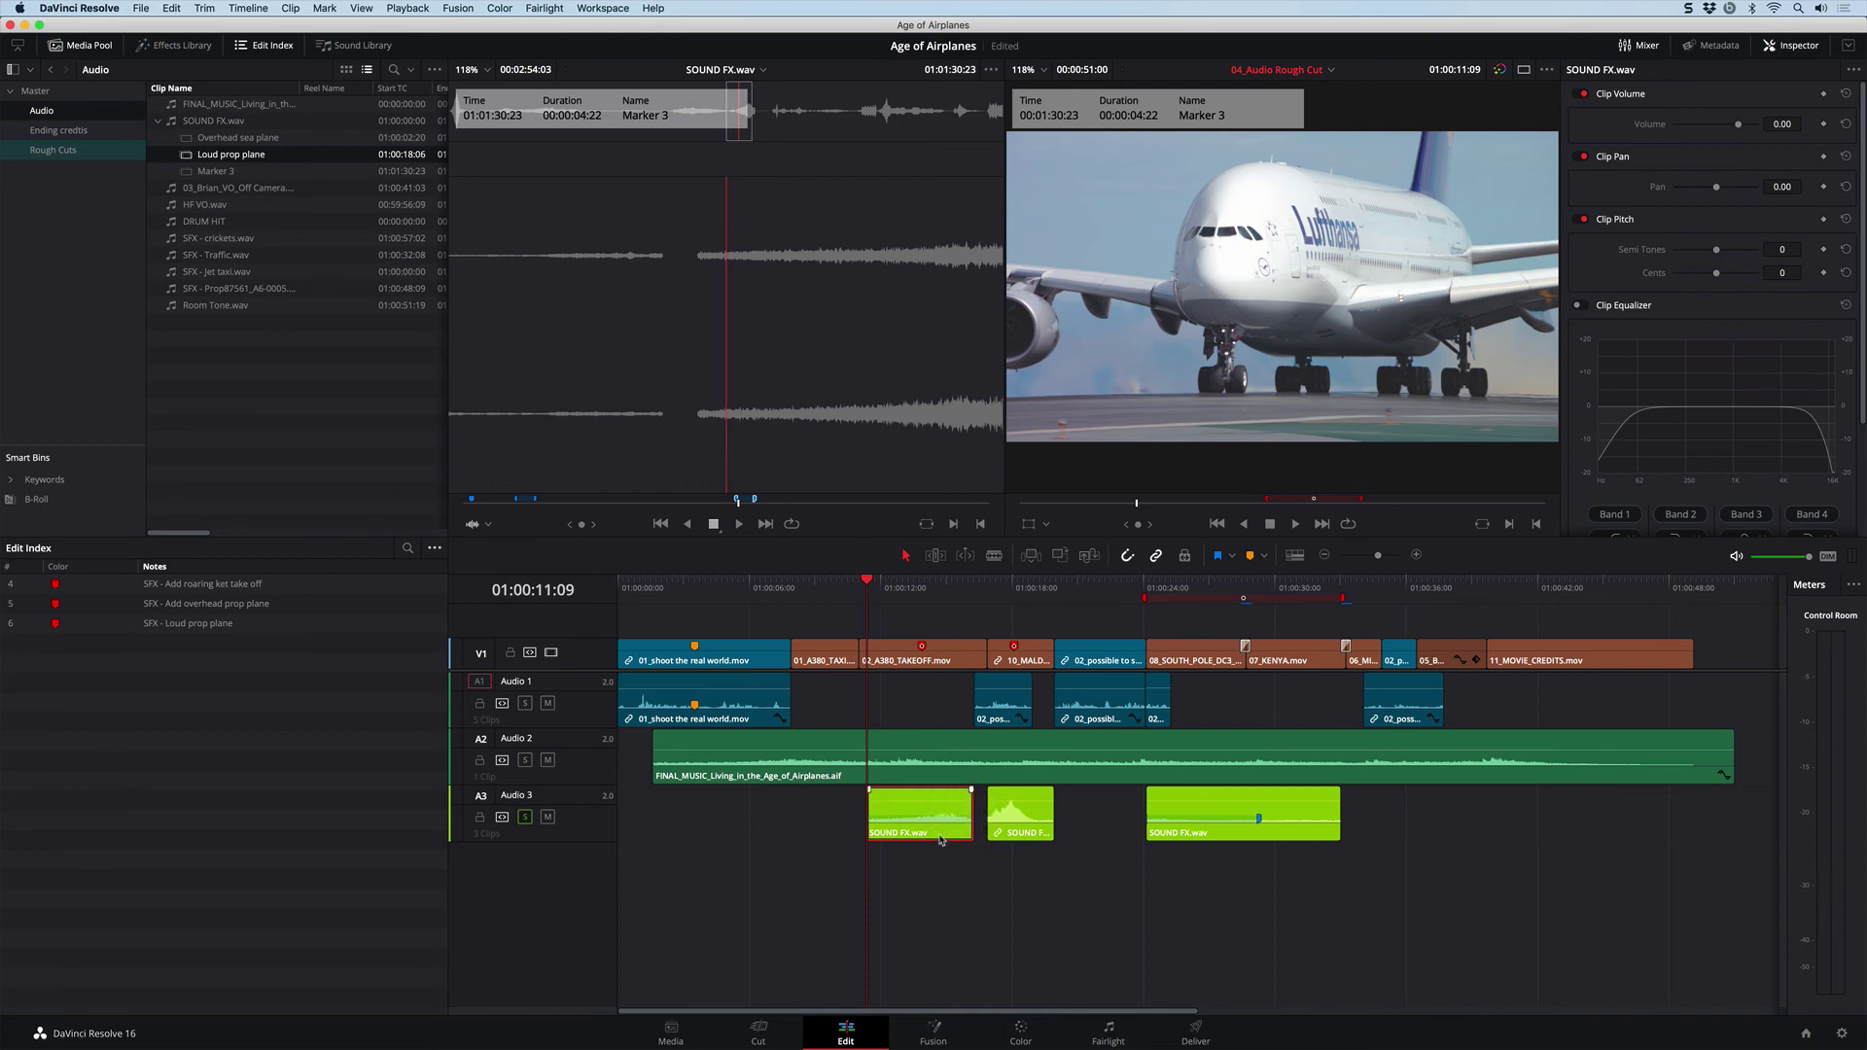
{"action": "key", "text": "space"}
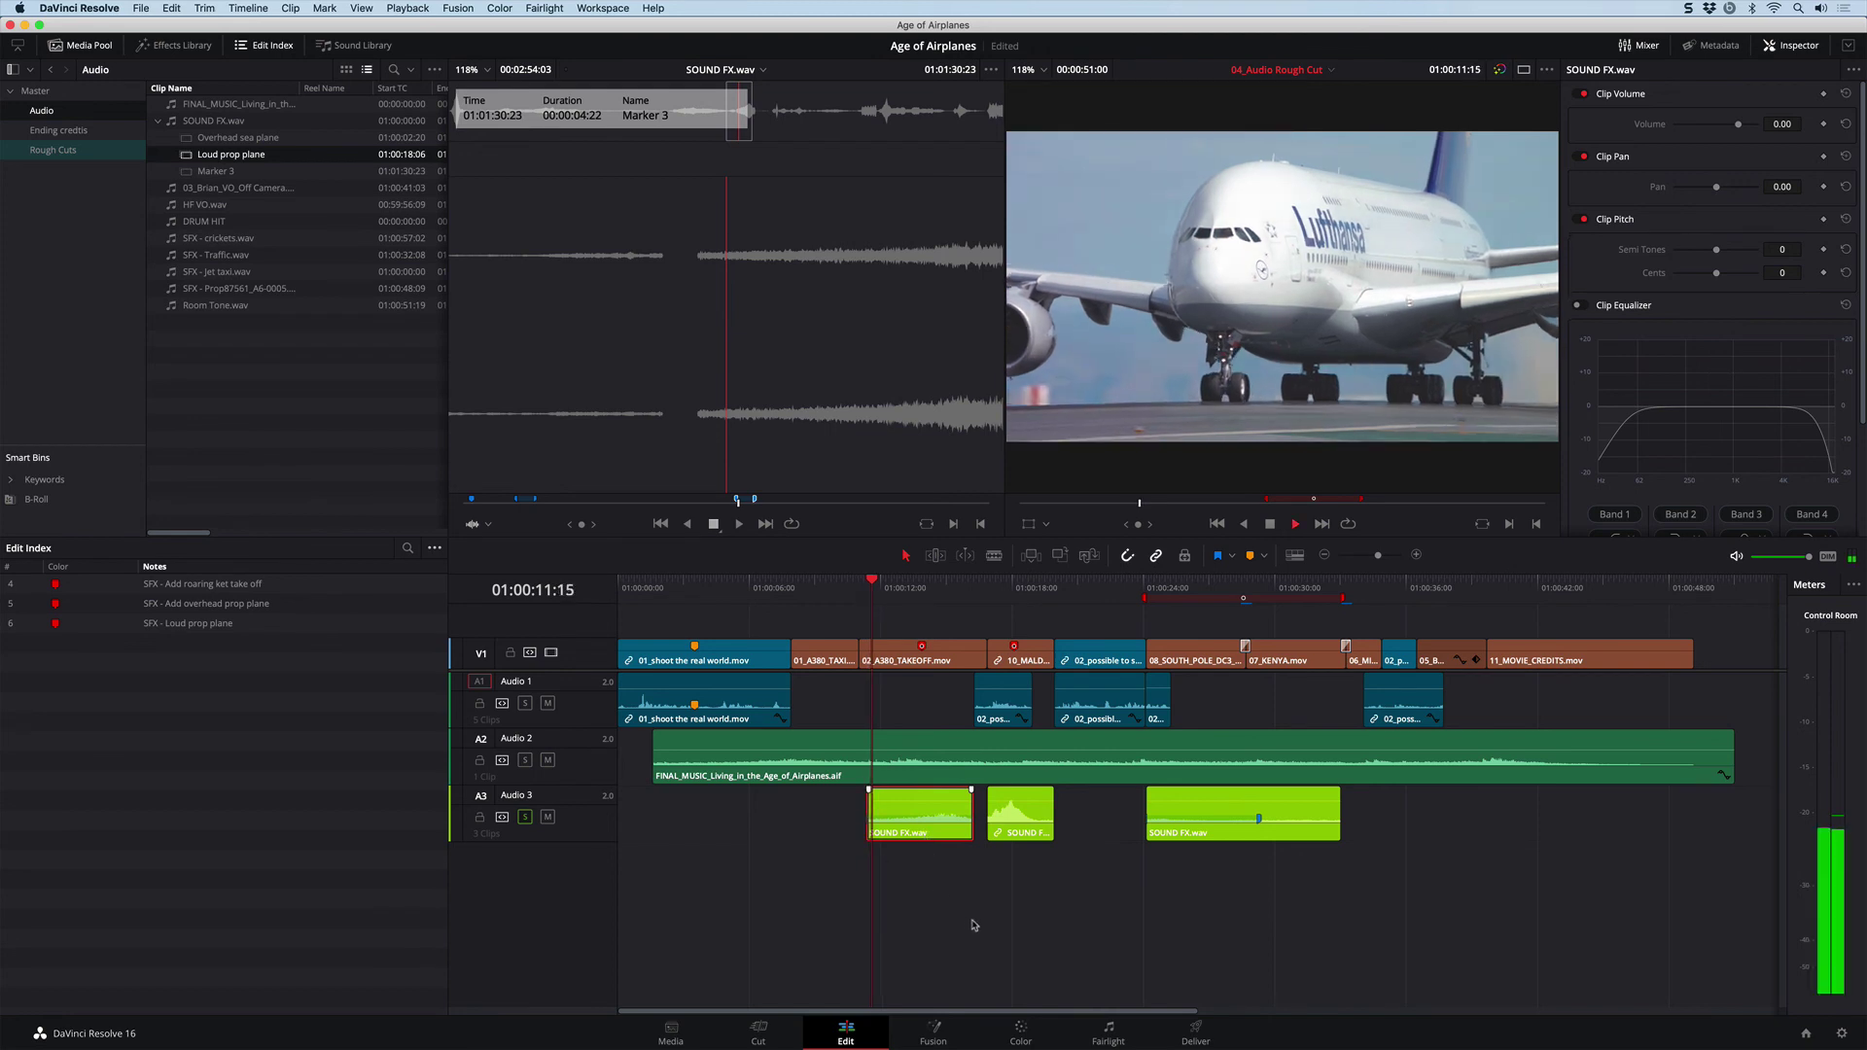
{"action": "key", "text": "space"}
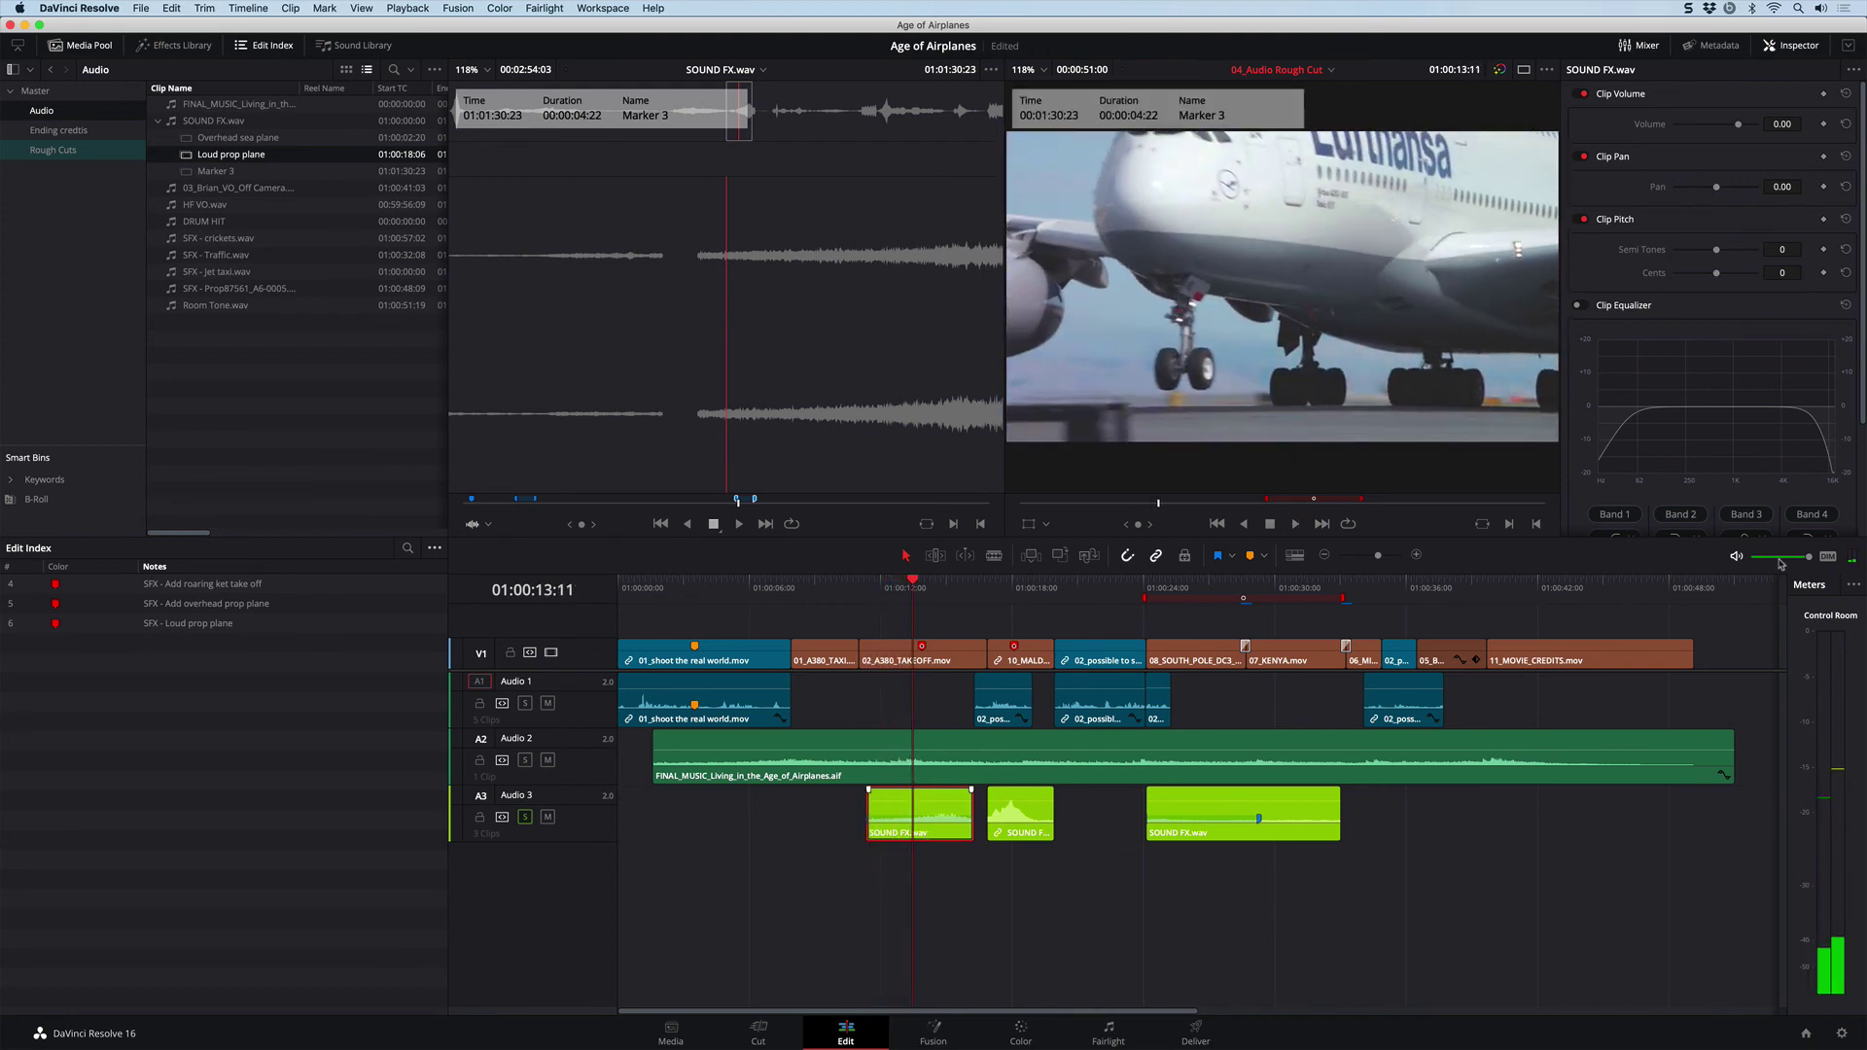
Lower the first SOUND FX.wav clip's volume to -19.74 and play it from its start.
{"action": "left_click_drag", "start_coordinate": [1740, 127], "coordinate": [1731, 127]}
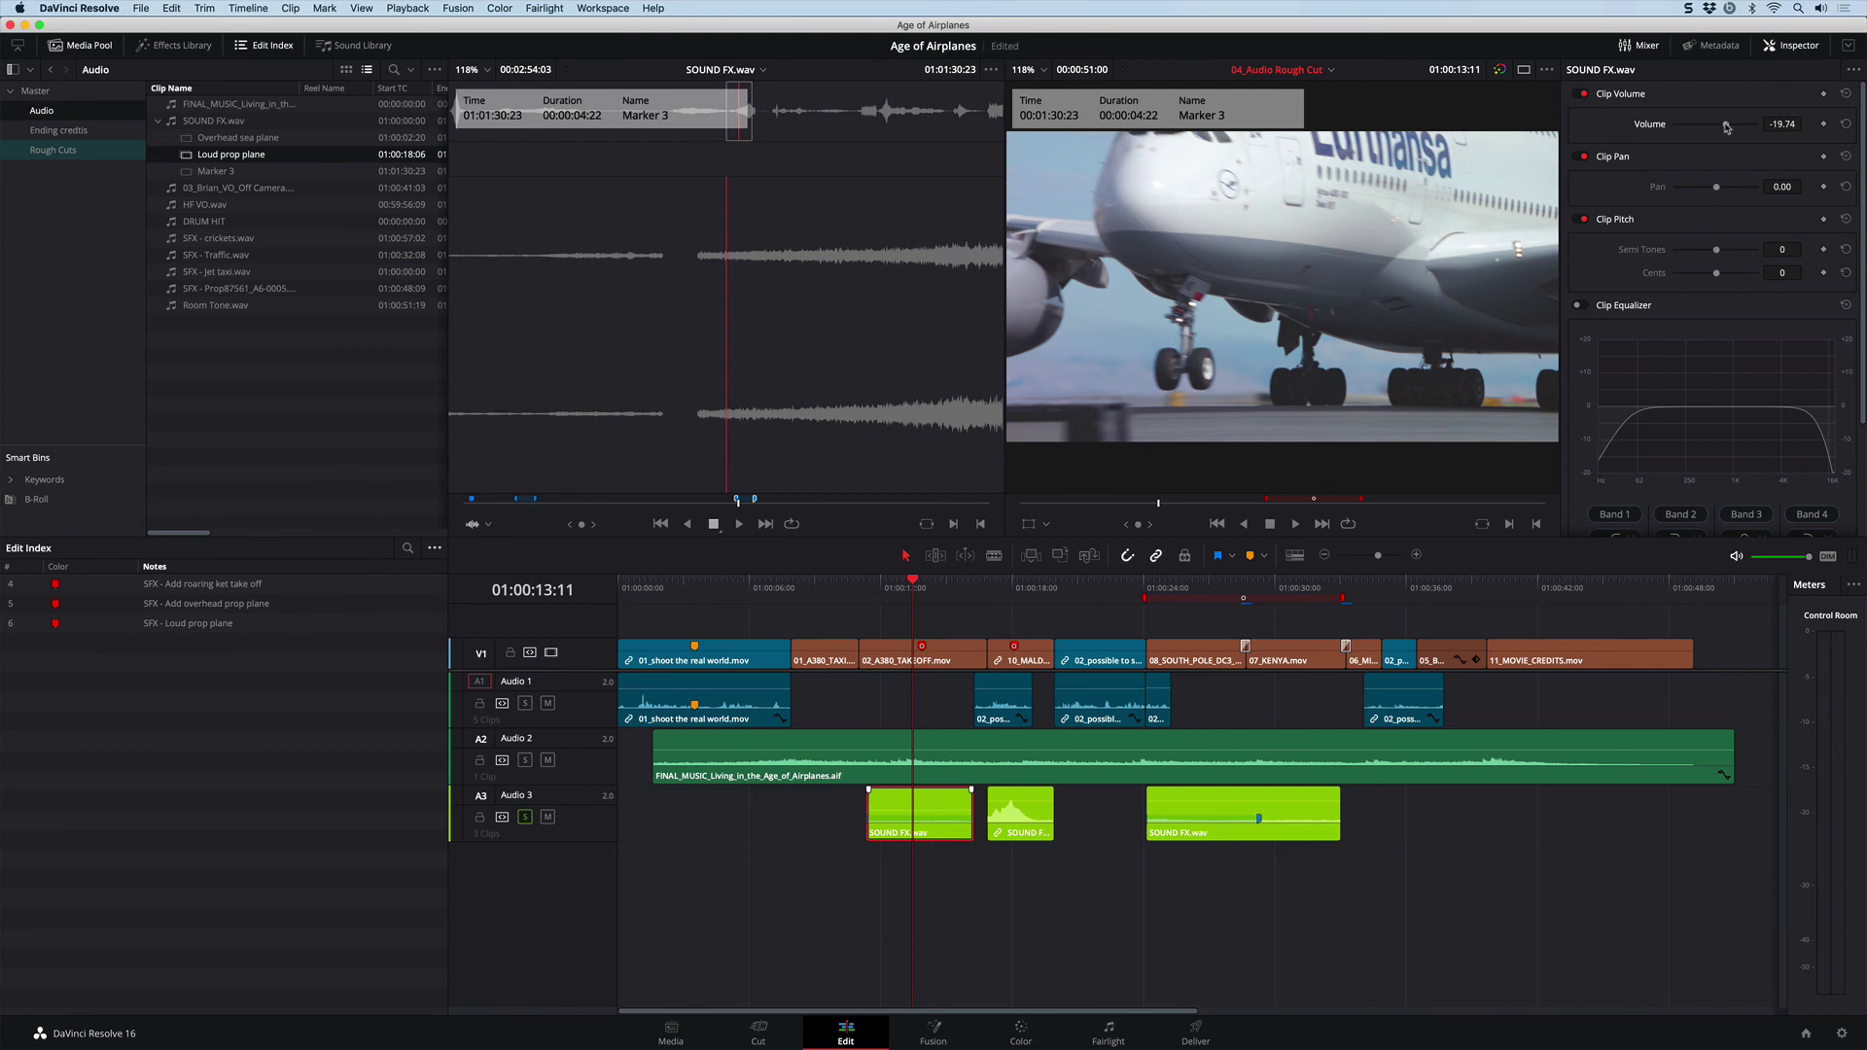
{"action": "left_click", "coordinate": [868, 582]}
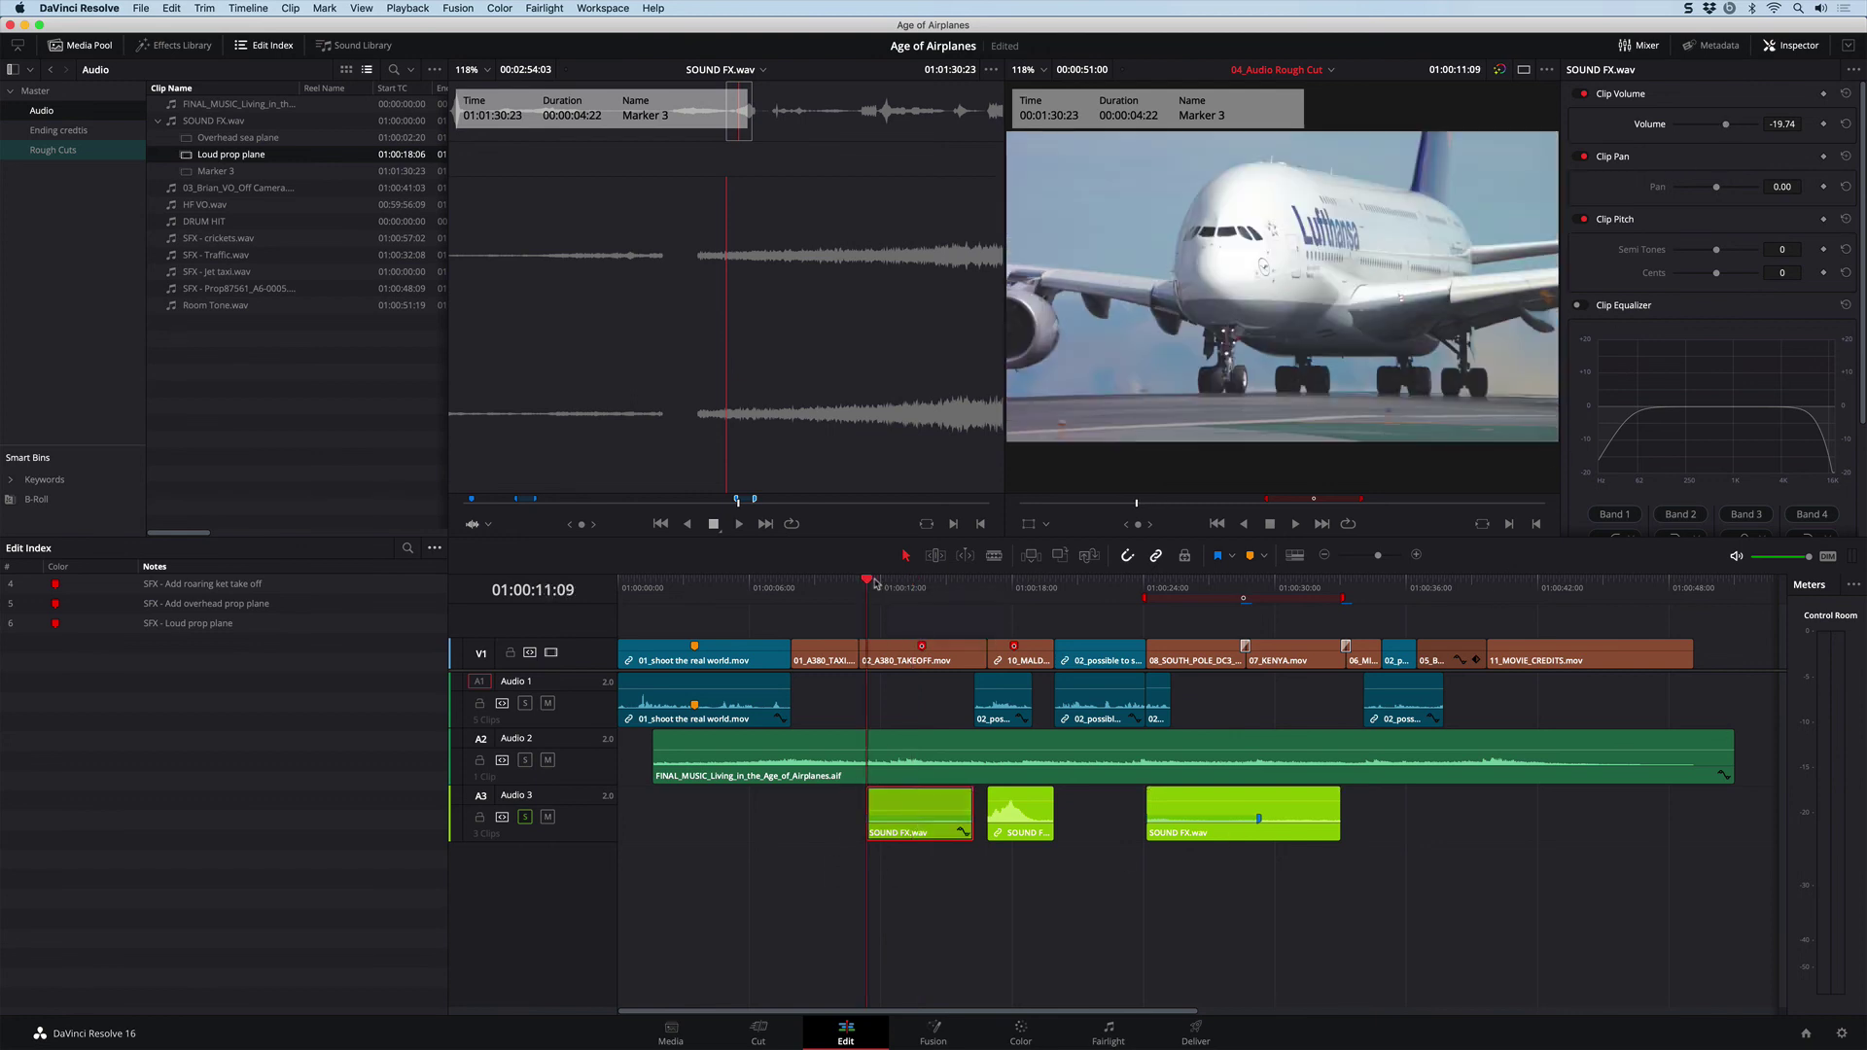
{"action": "key", "text": "space"}
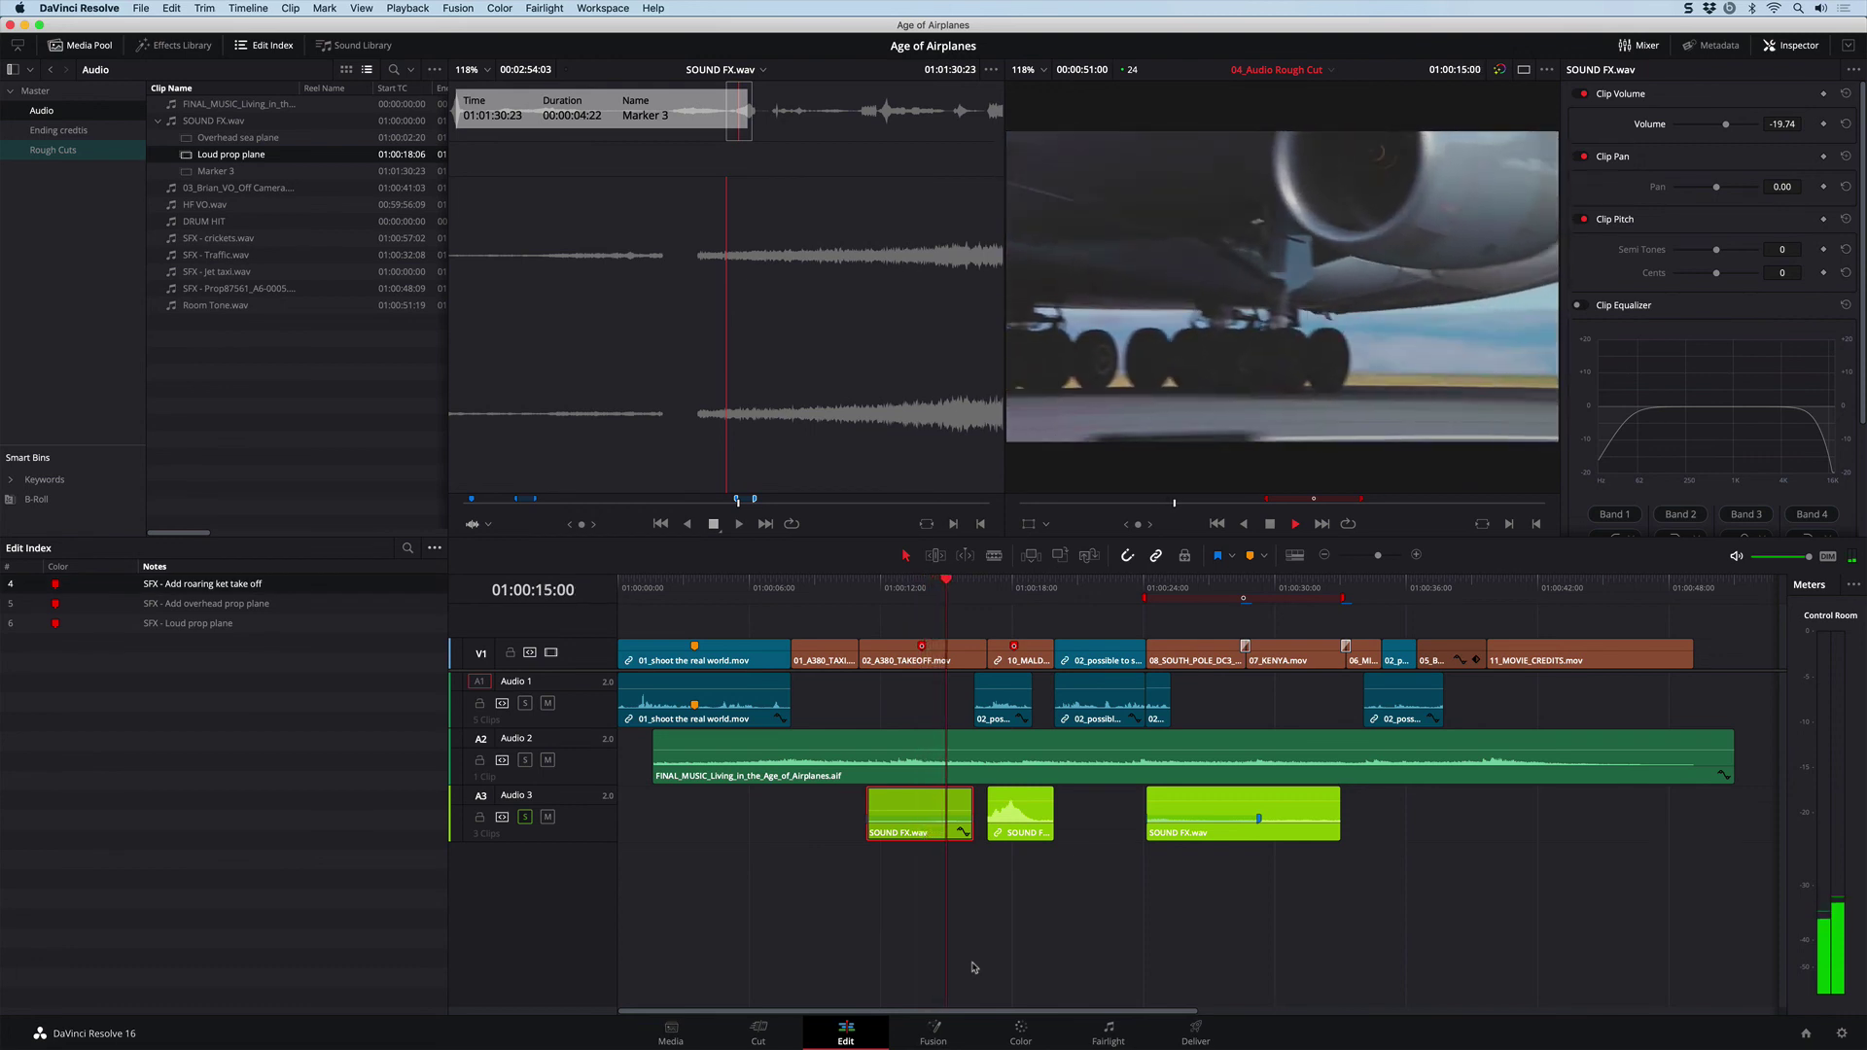
{"action": "key", "text": "space"}
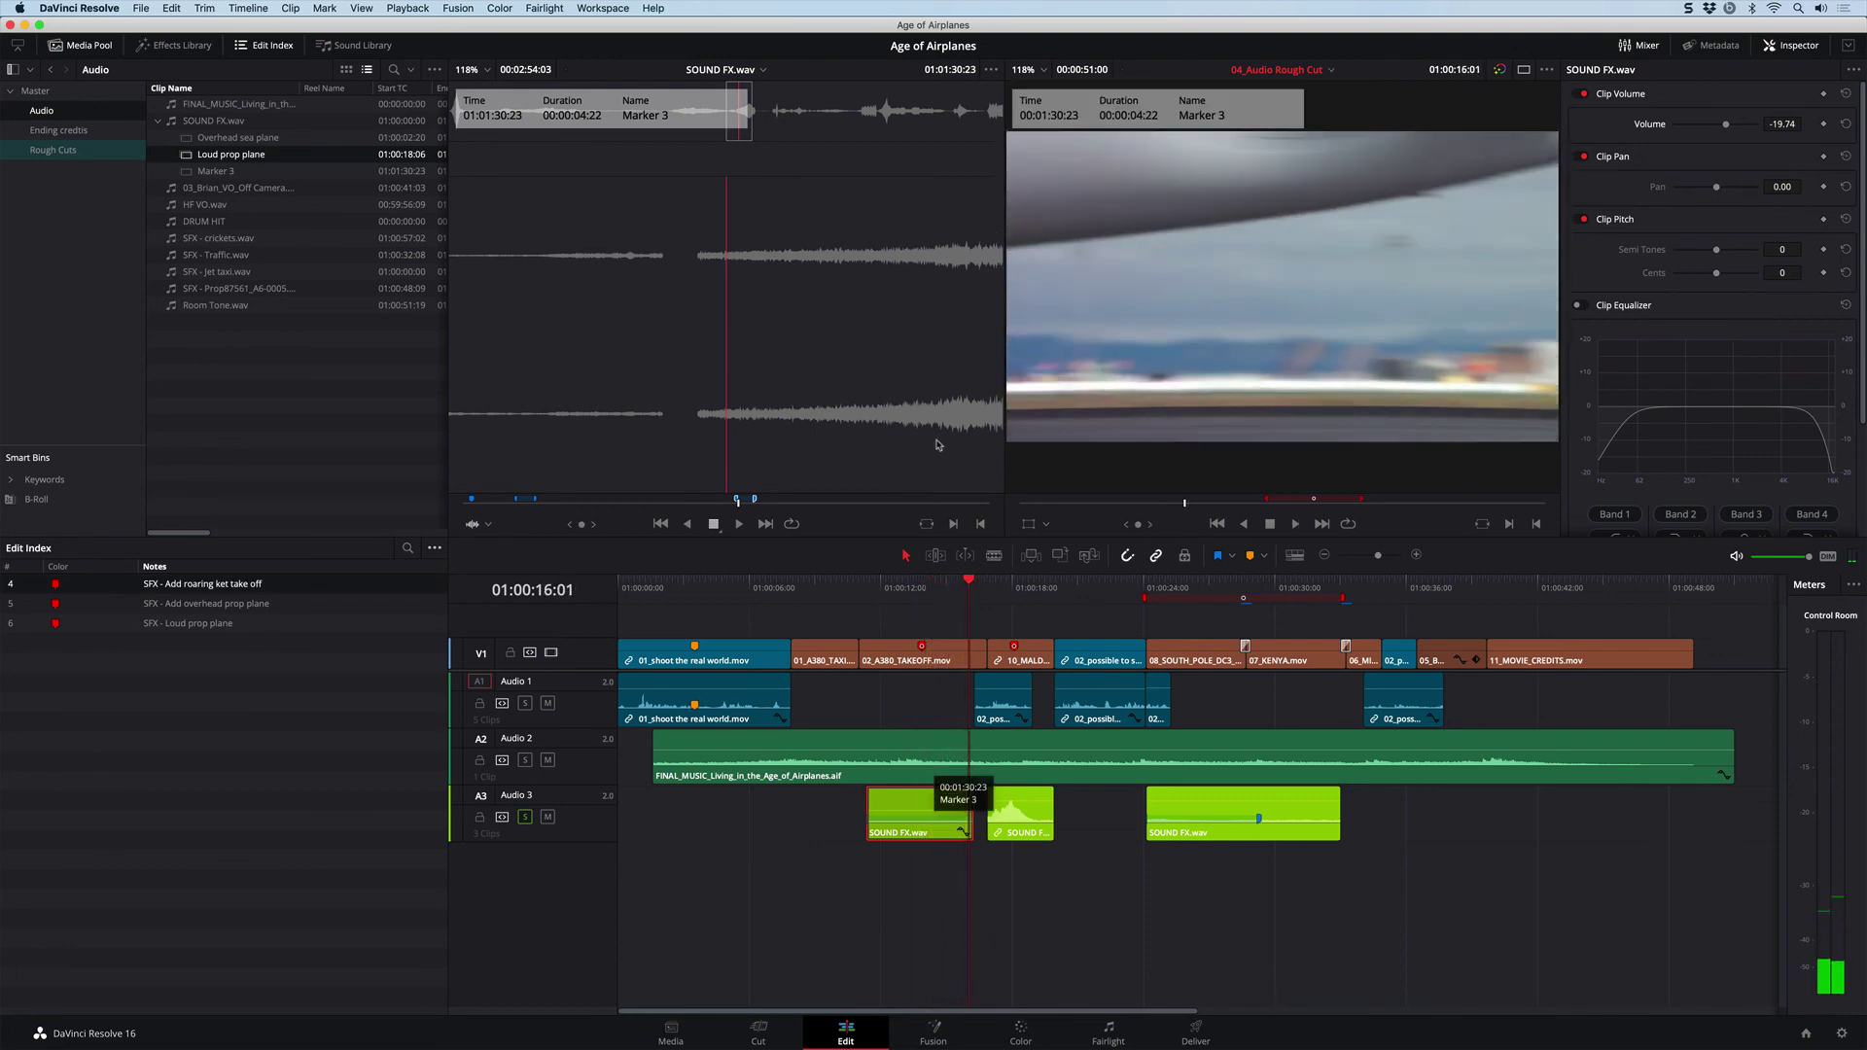
Set the first SOUND FX.wav clip's volume to -15.74 and play it again from 01:00:11:09.
{"action": "left_click", "coordinate": [941, 601]}
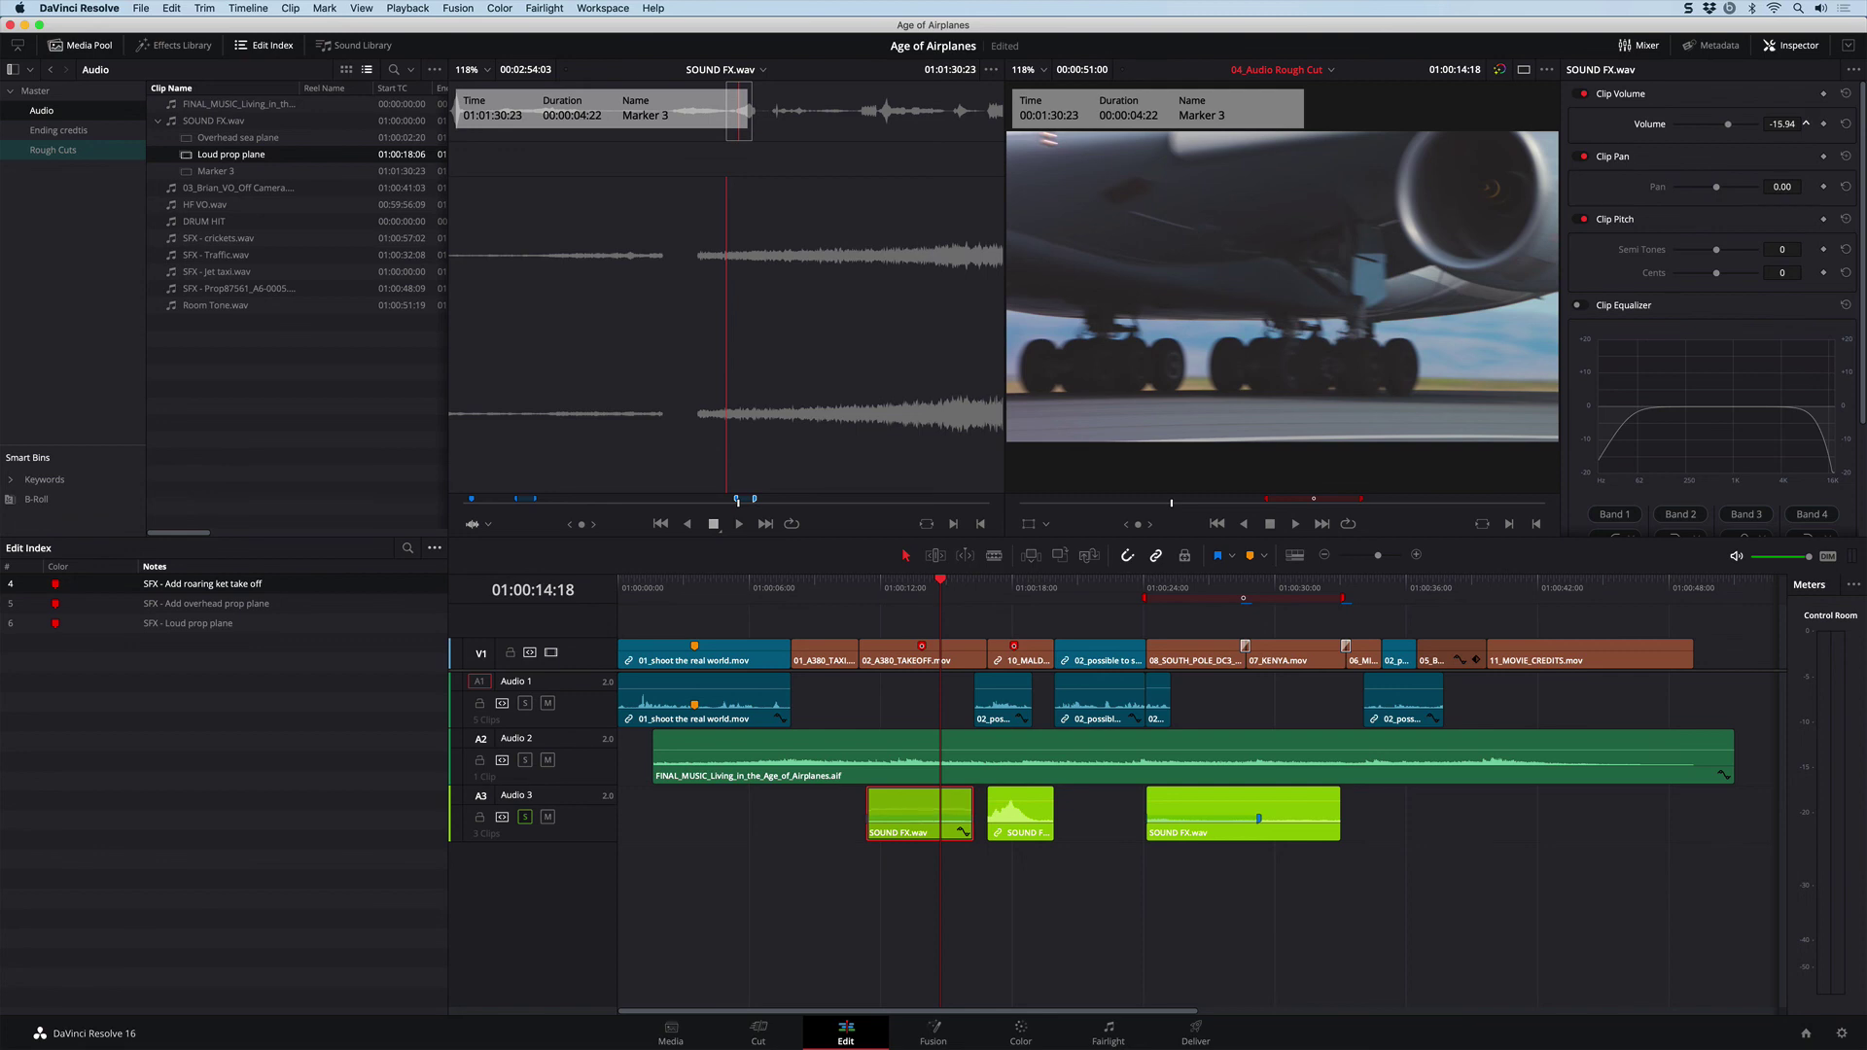
{"action": "left_click", "coordinate": [867, 582]}
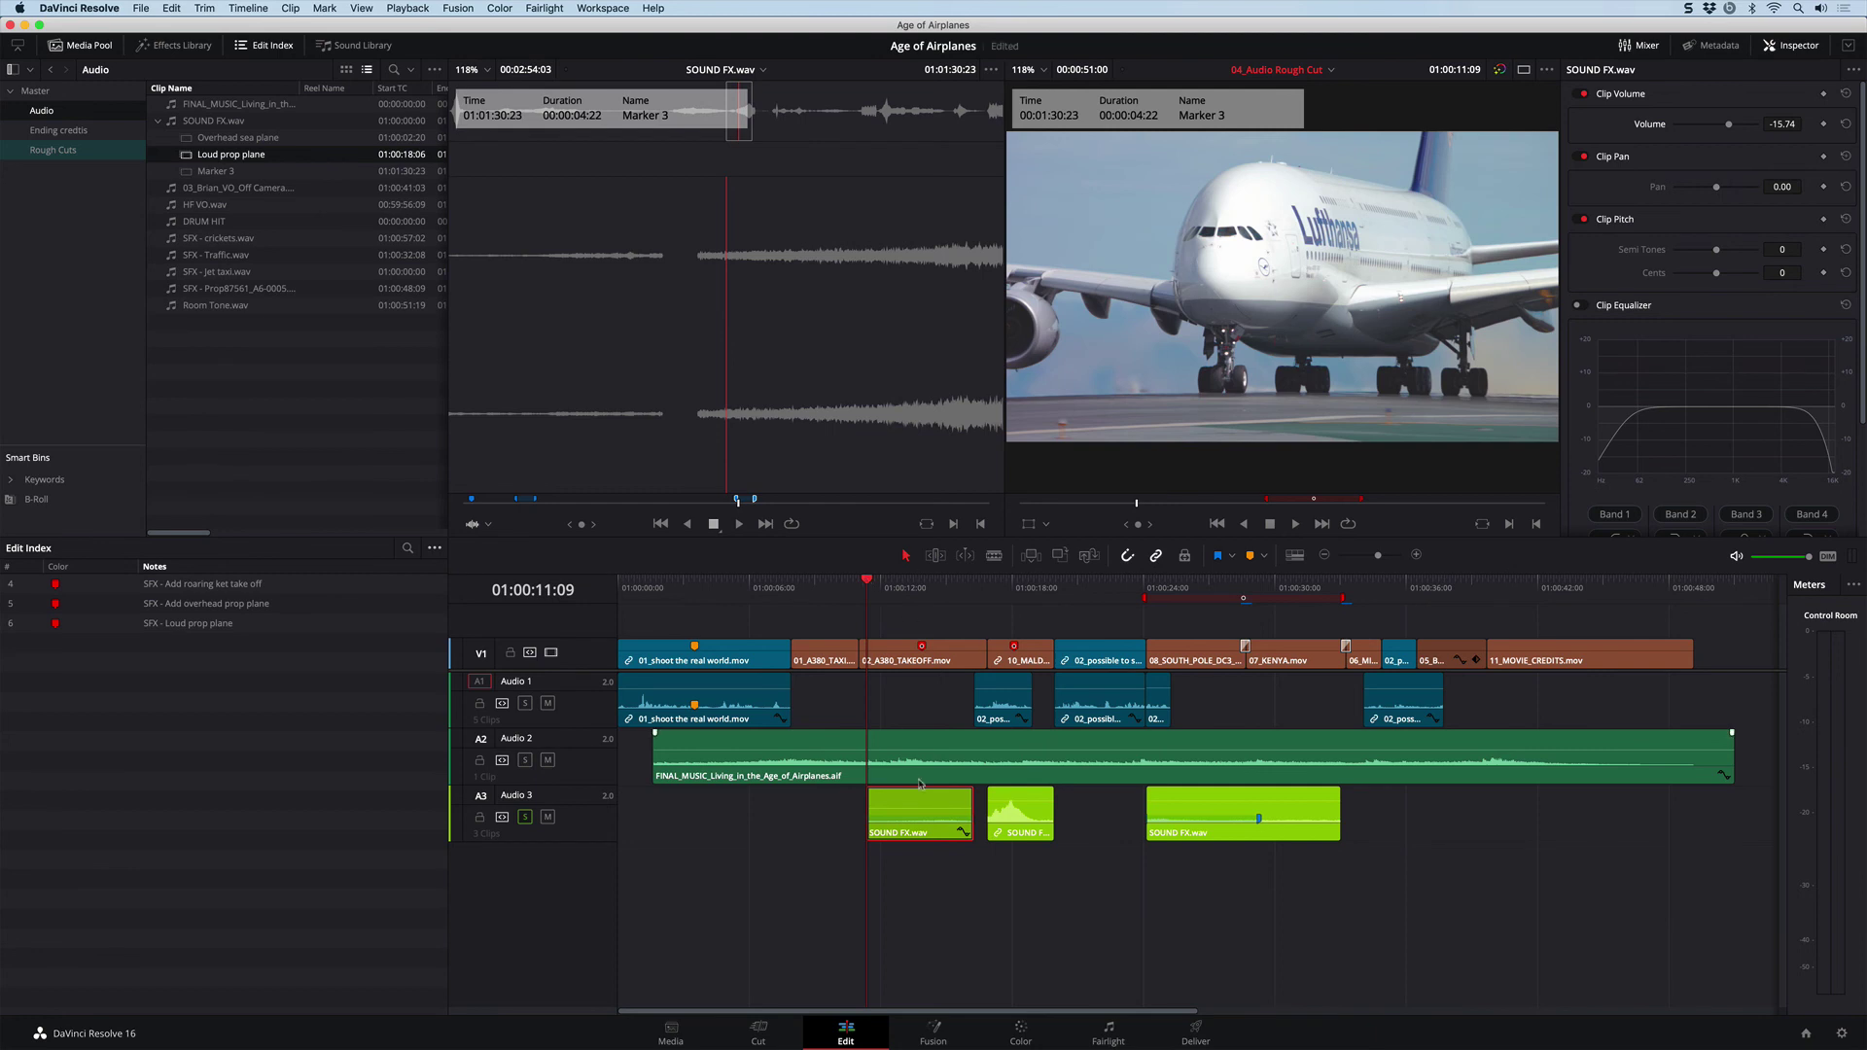
{"action": "key", "text": "space"}
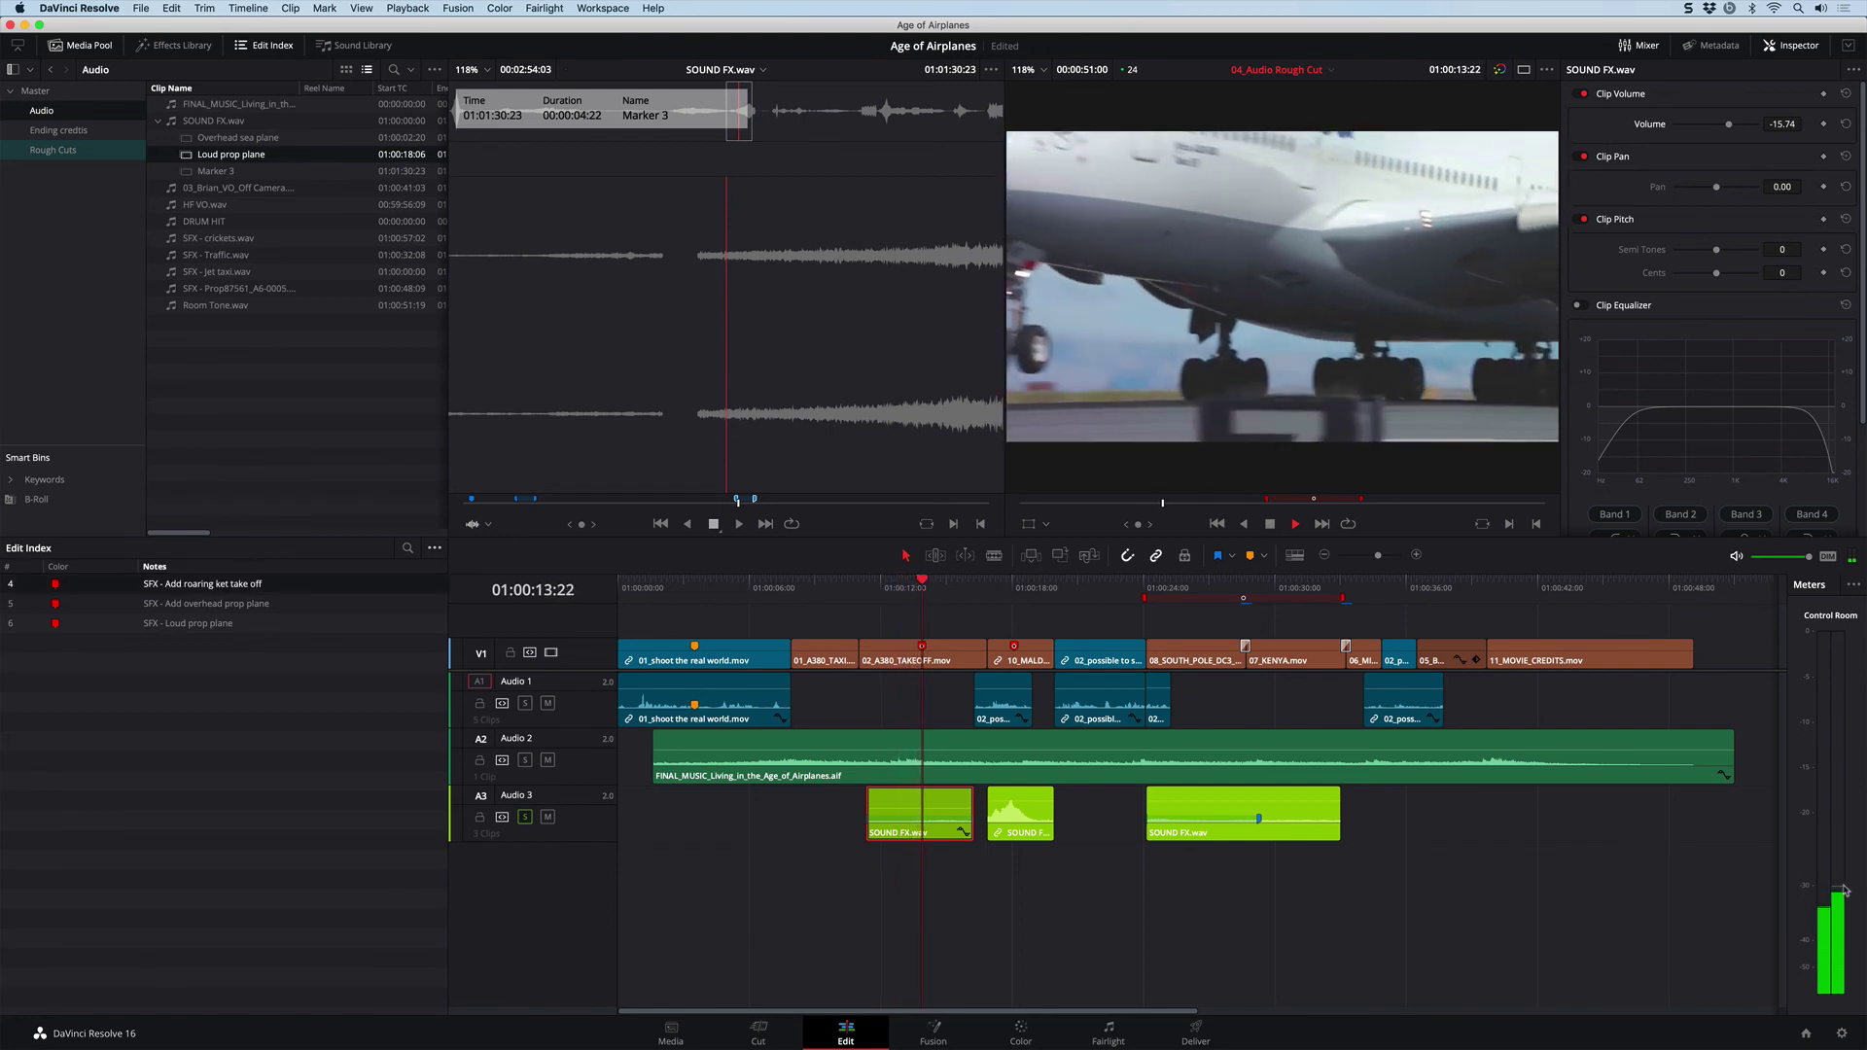
{"action": "key", "text": "space"}
{"action": "left_click", "coordinate": [945, 587]}
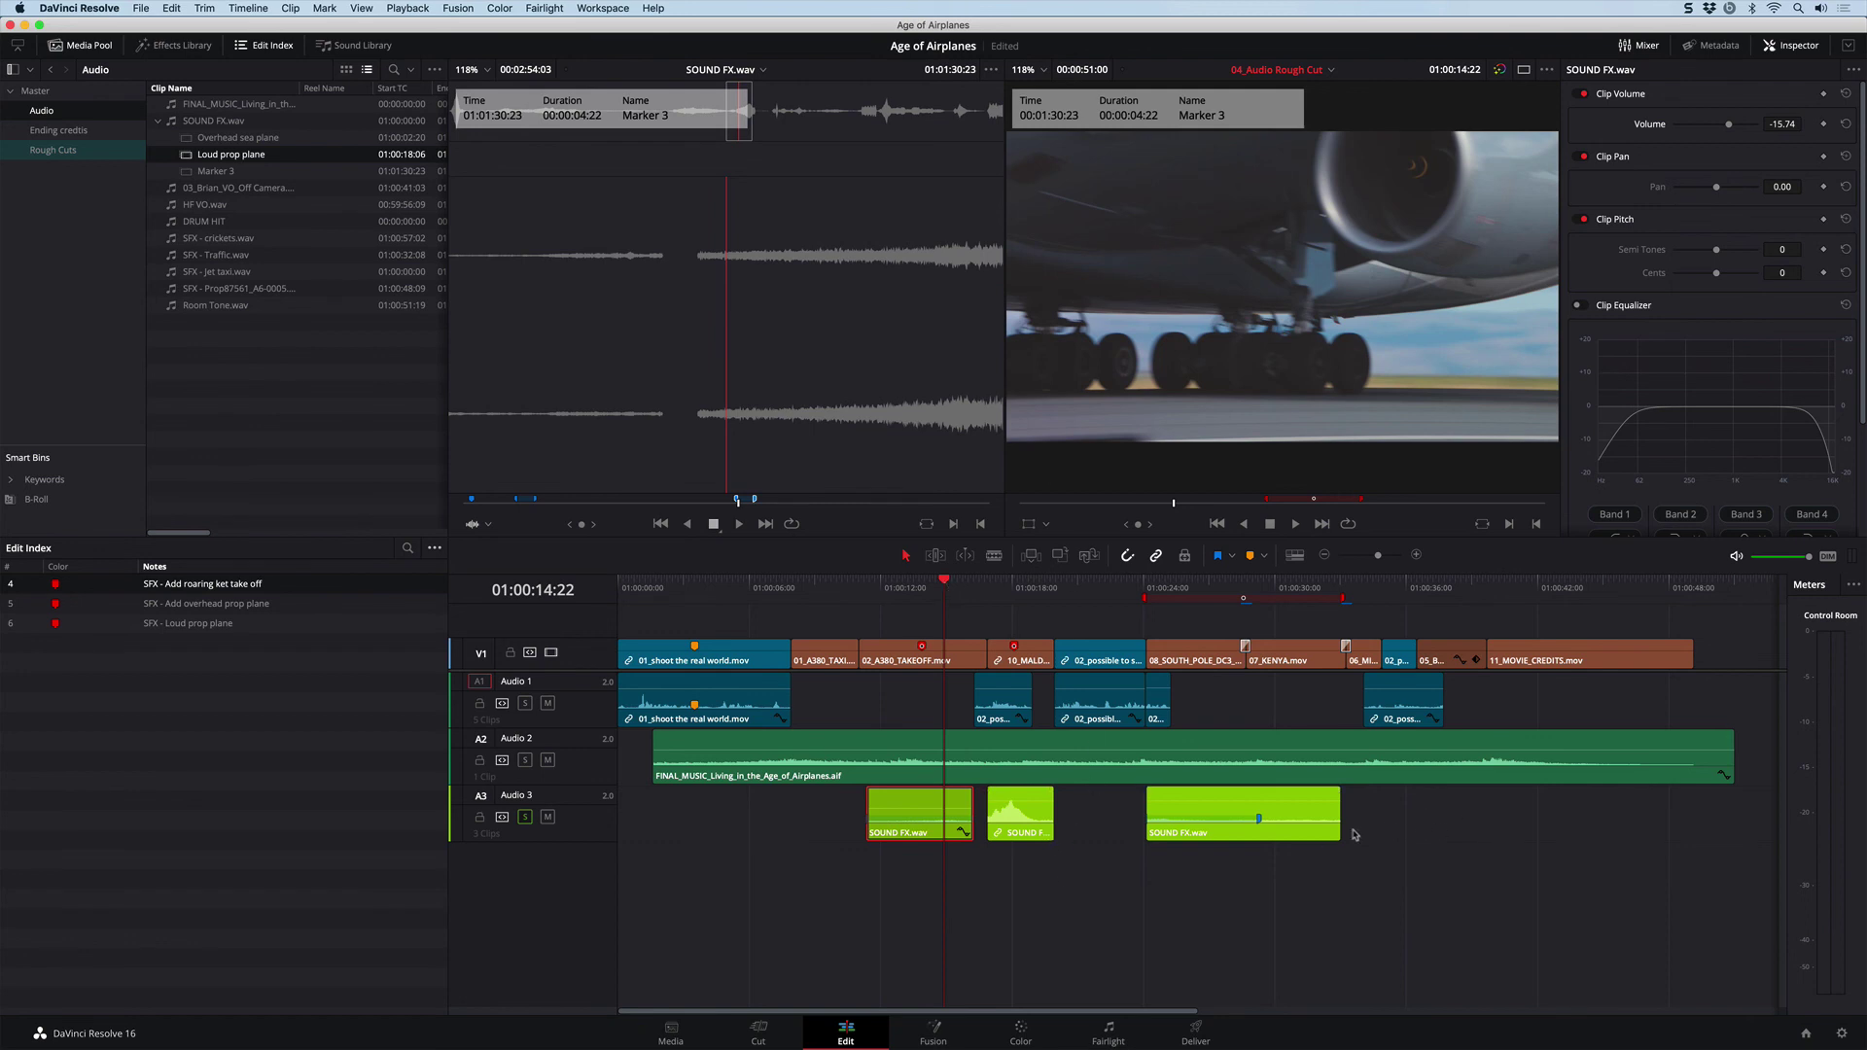
Copy the first SOUND FX.wav clip and paste its volume attribute of -15.74 onto the other two Audio 3 clips.
{"action": "left_click", "coordinate": [904, 819]}
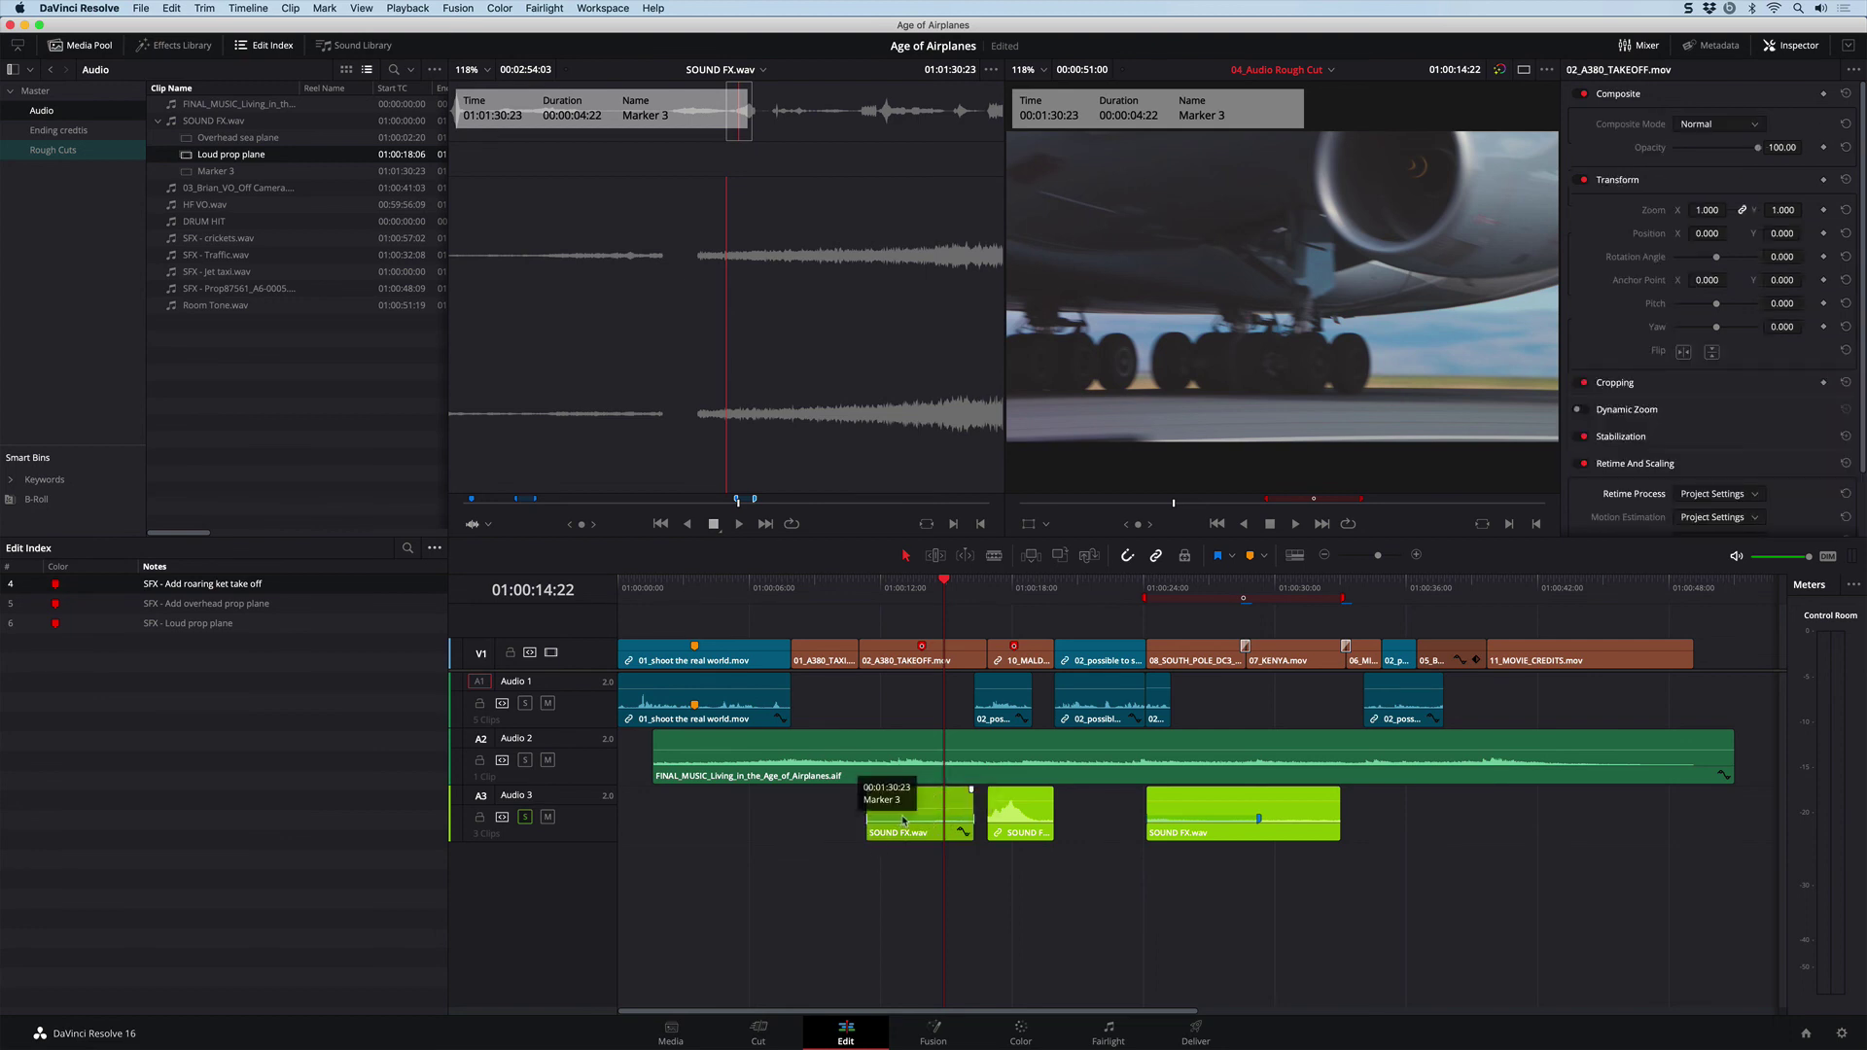
{"action": "left_click", "coordinate": [915, 834]}
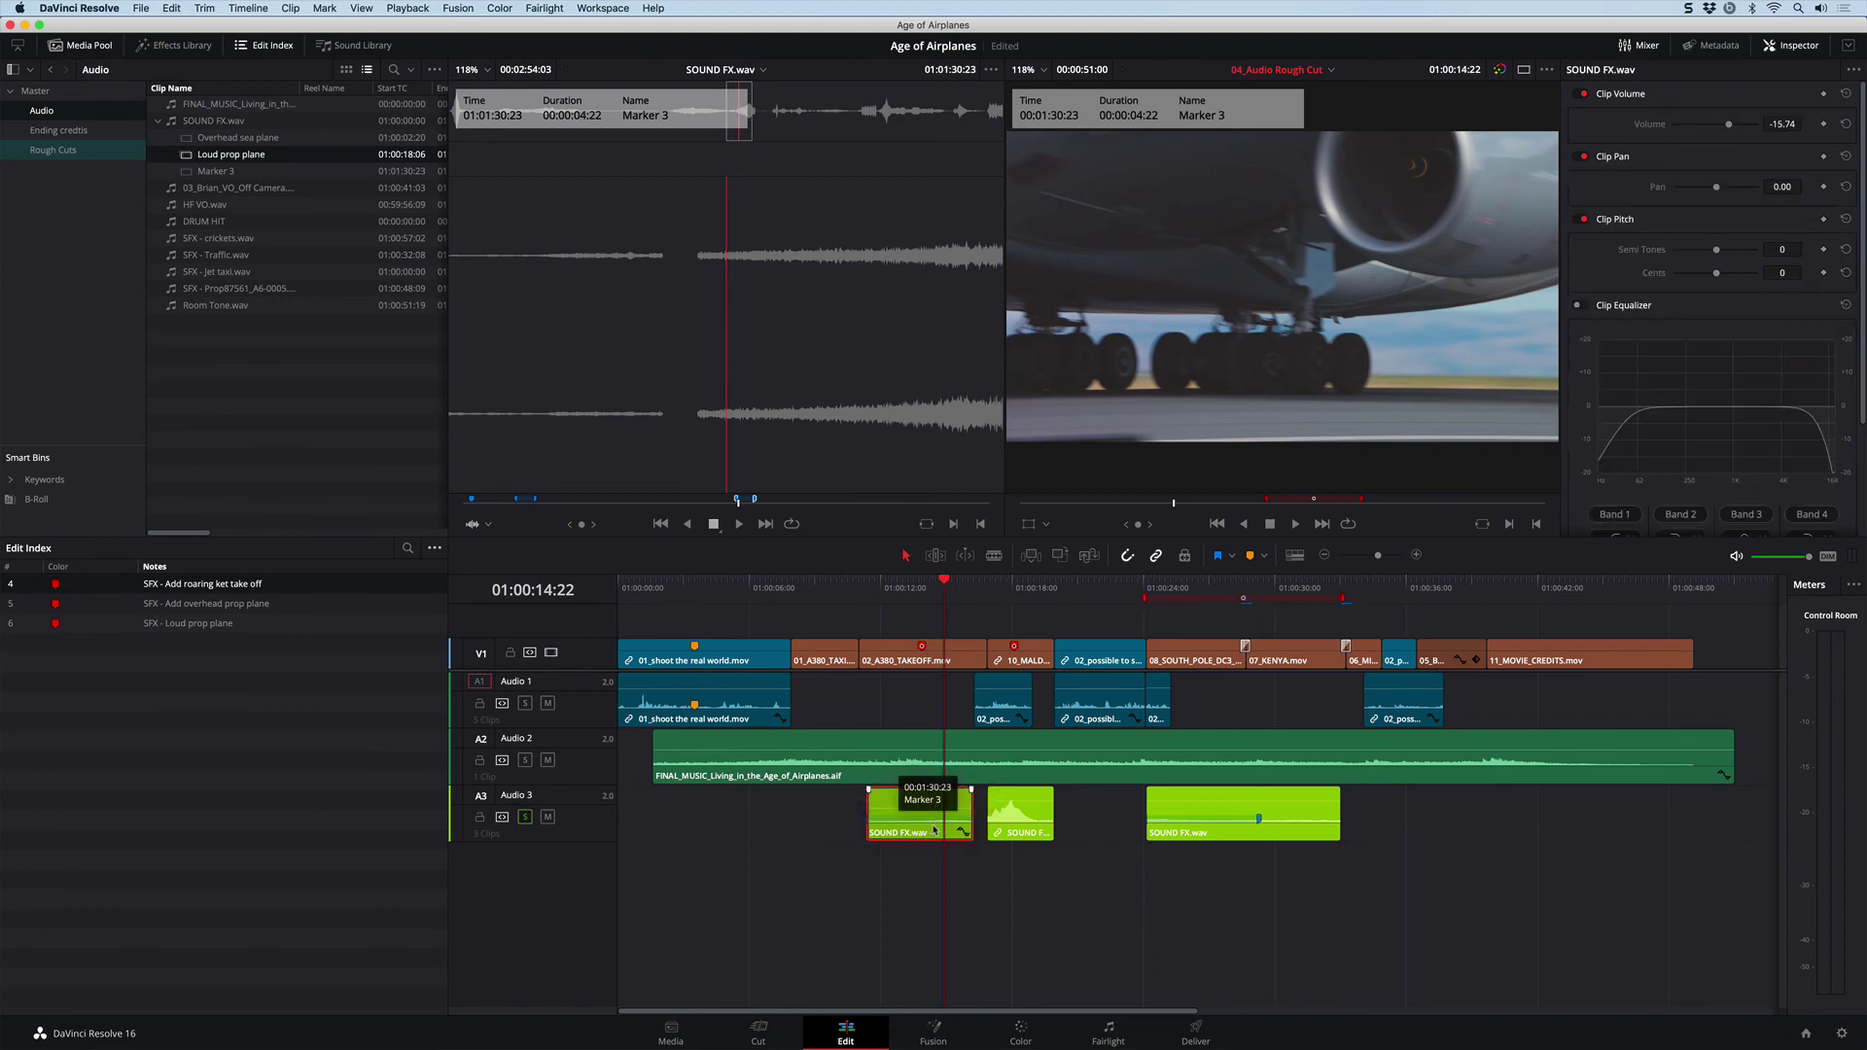
{"action": "left_click", "coordinate": [172, 7]}
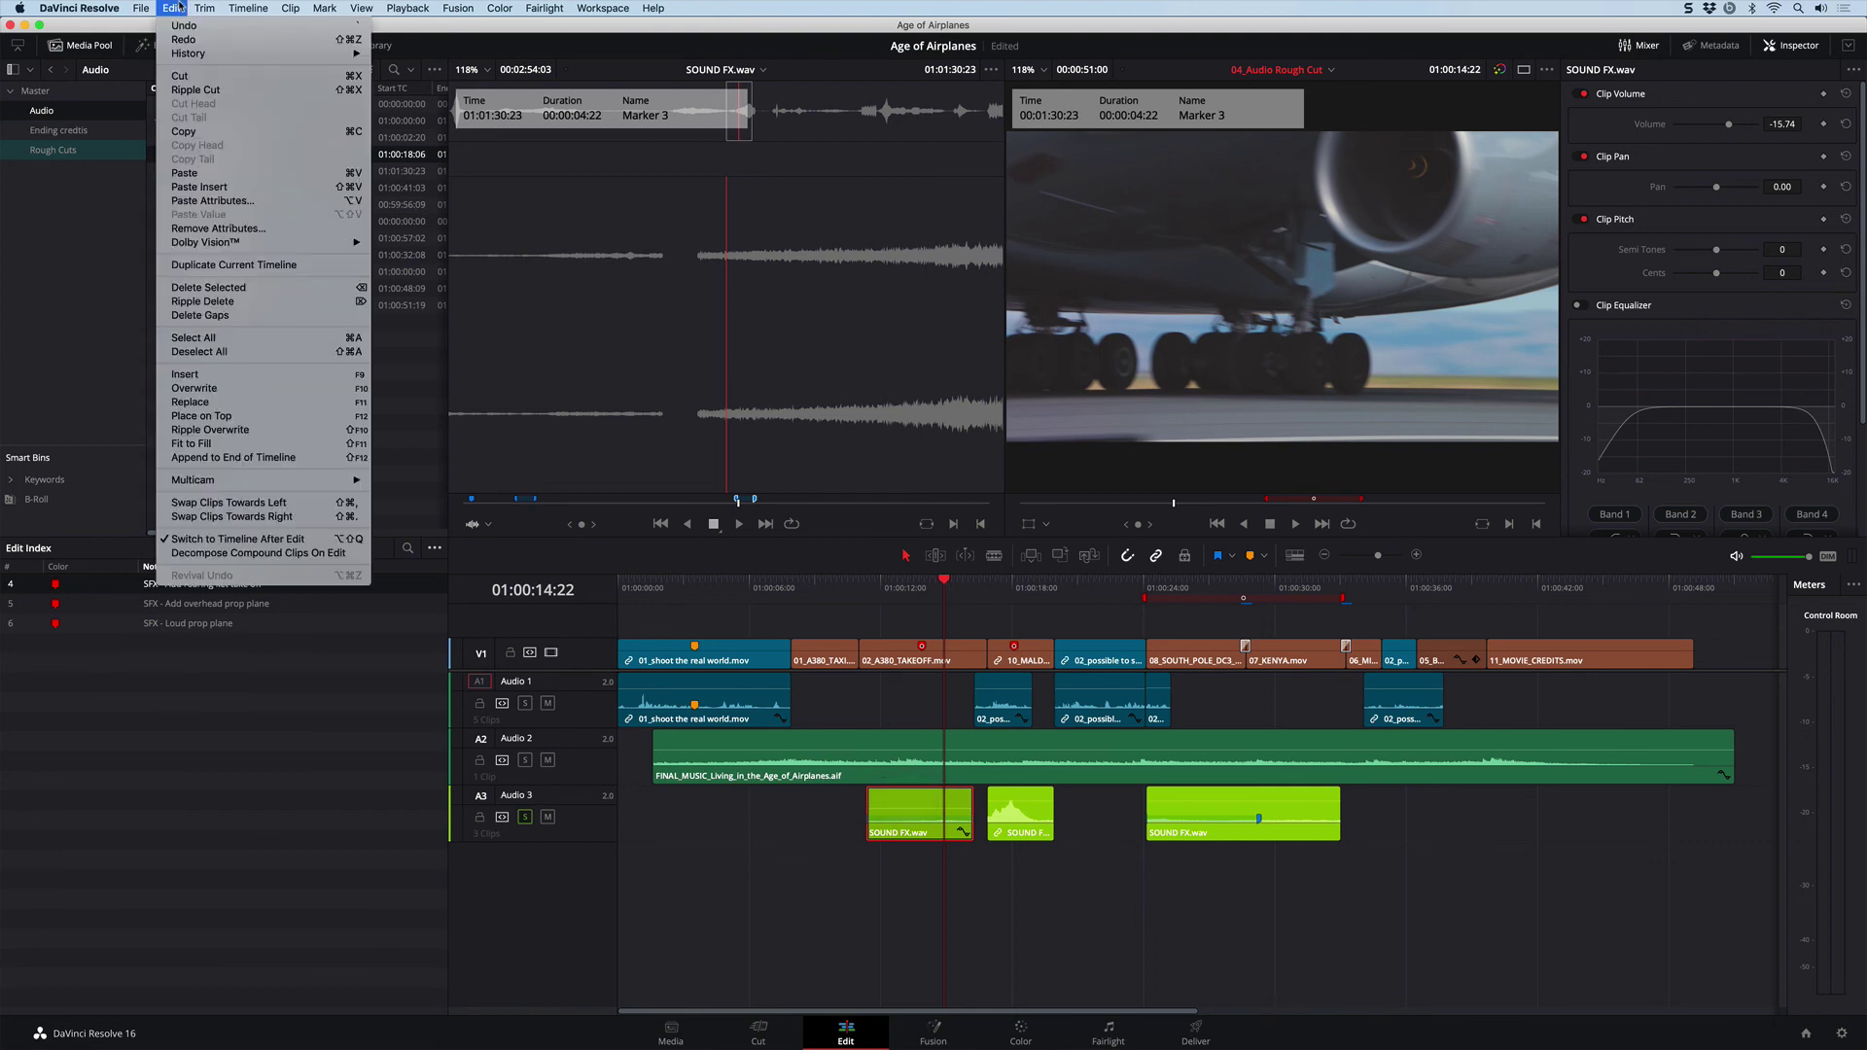
{"action": "left_click", "coordinate": [171, 132]}
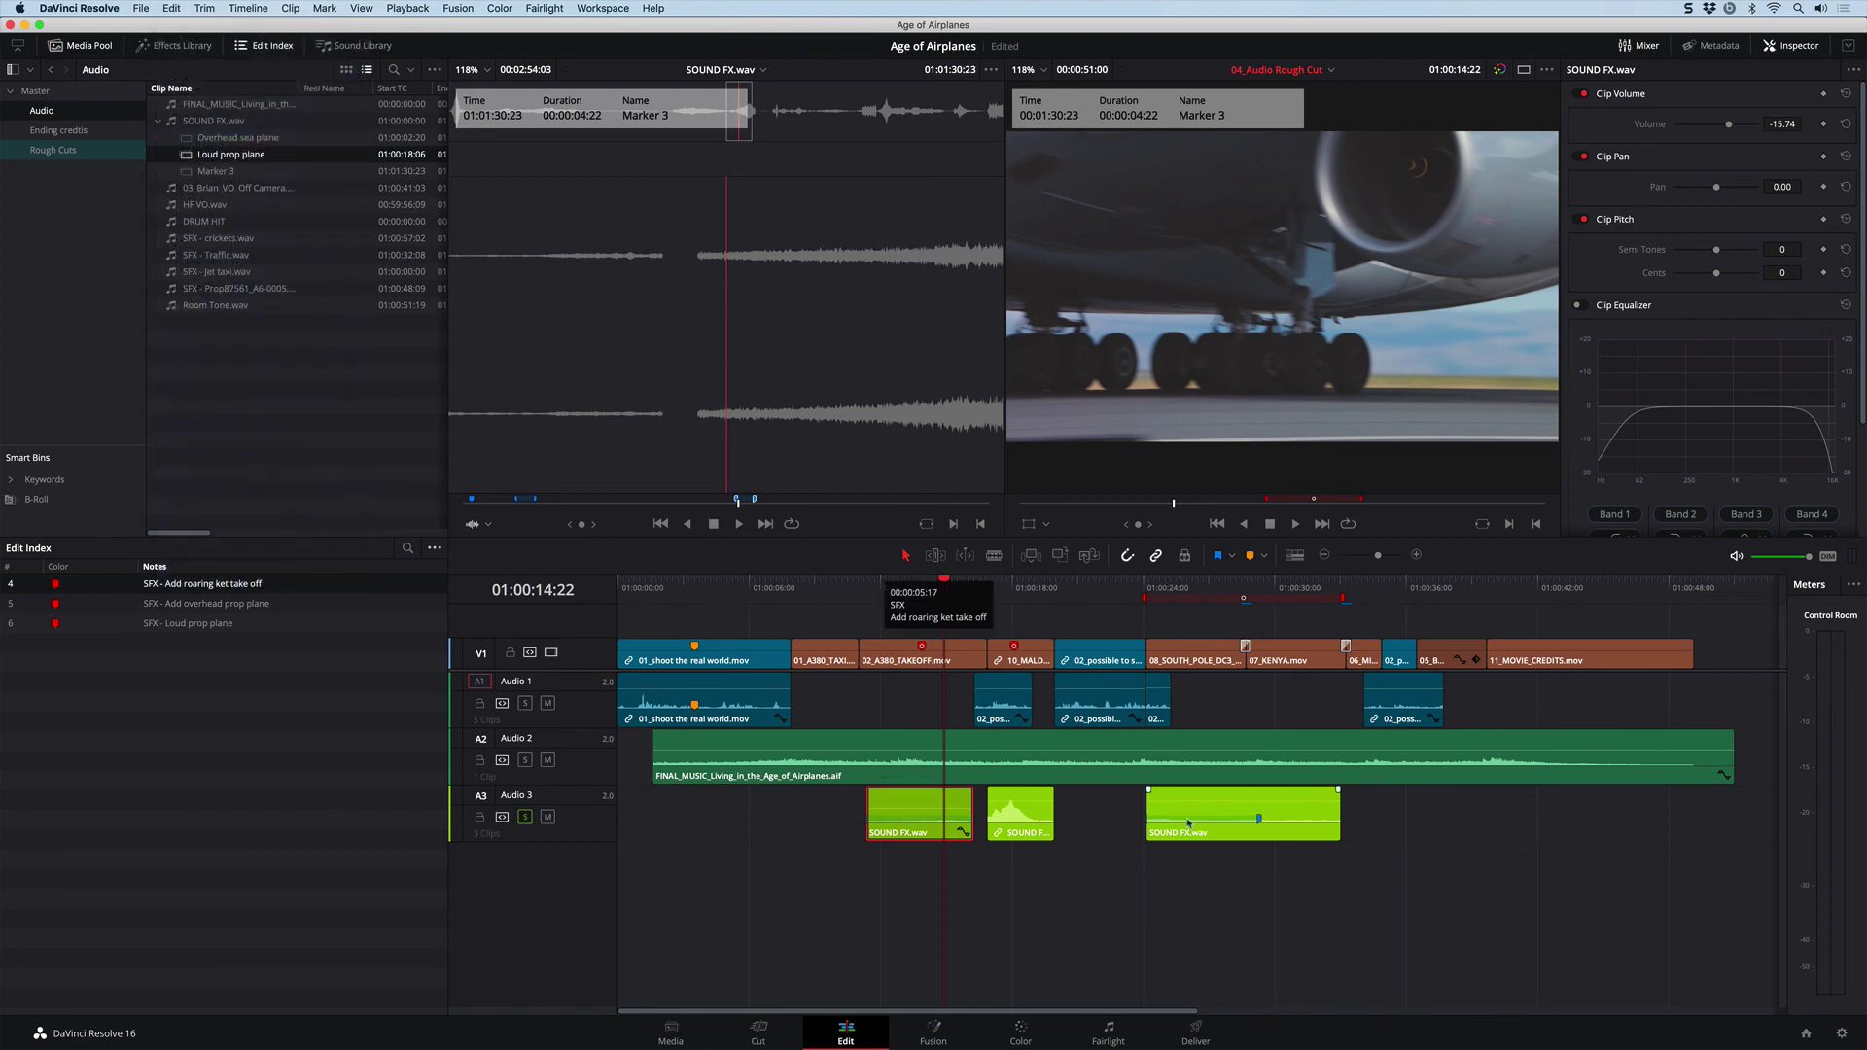
{"action": "left_click_drag", "start_coordinate": [1300, 888], "coordinate": [1031, 805]}
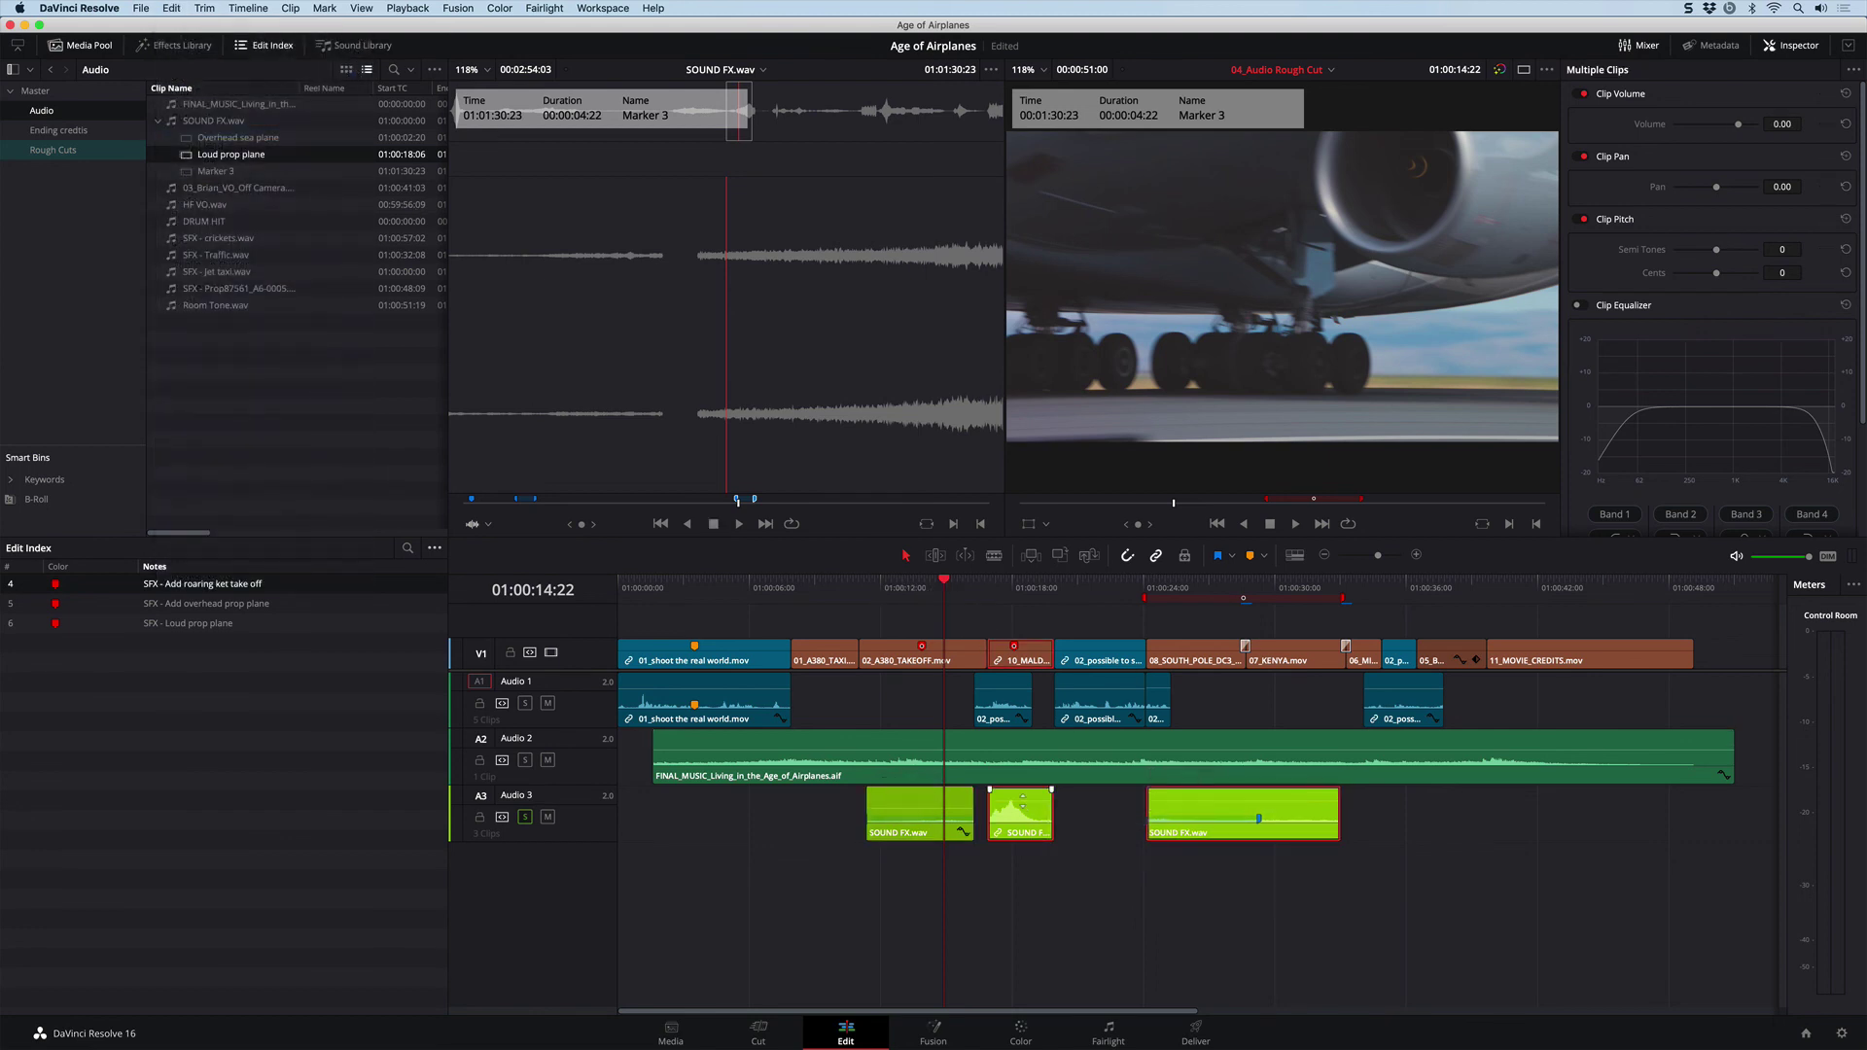
{"action": "left_click", "coordinate": [172, 8]}
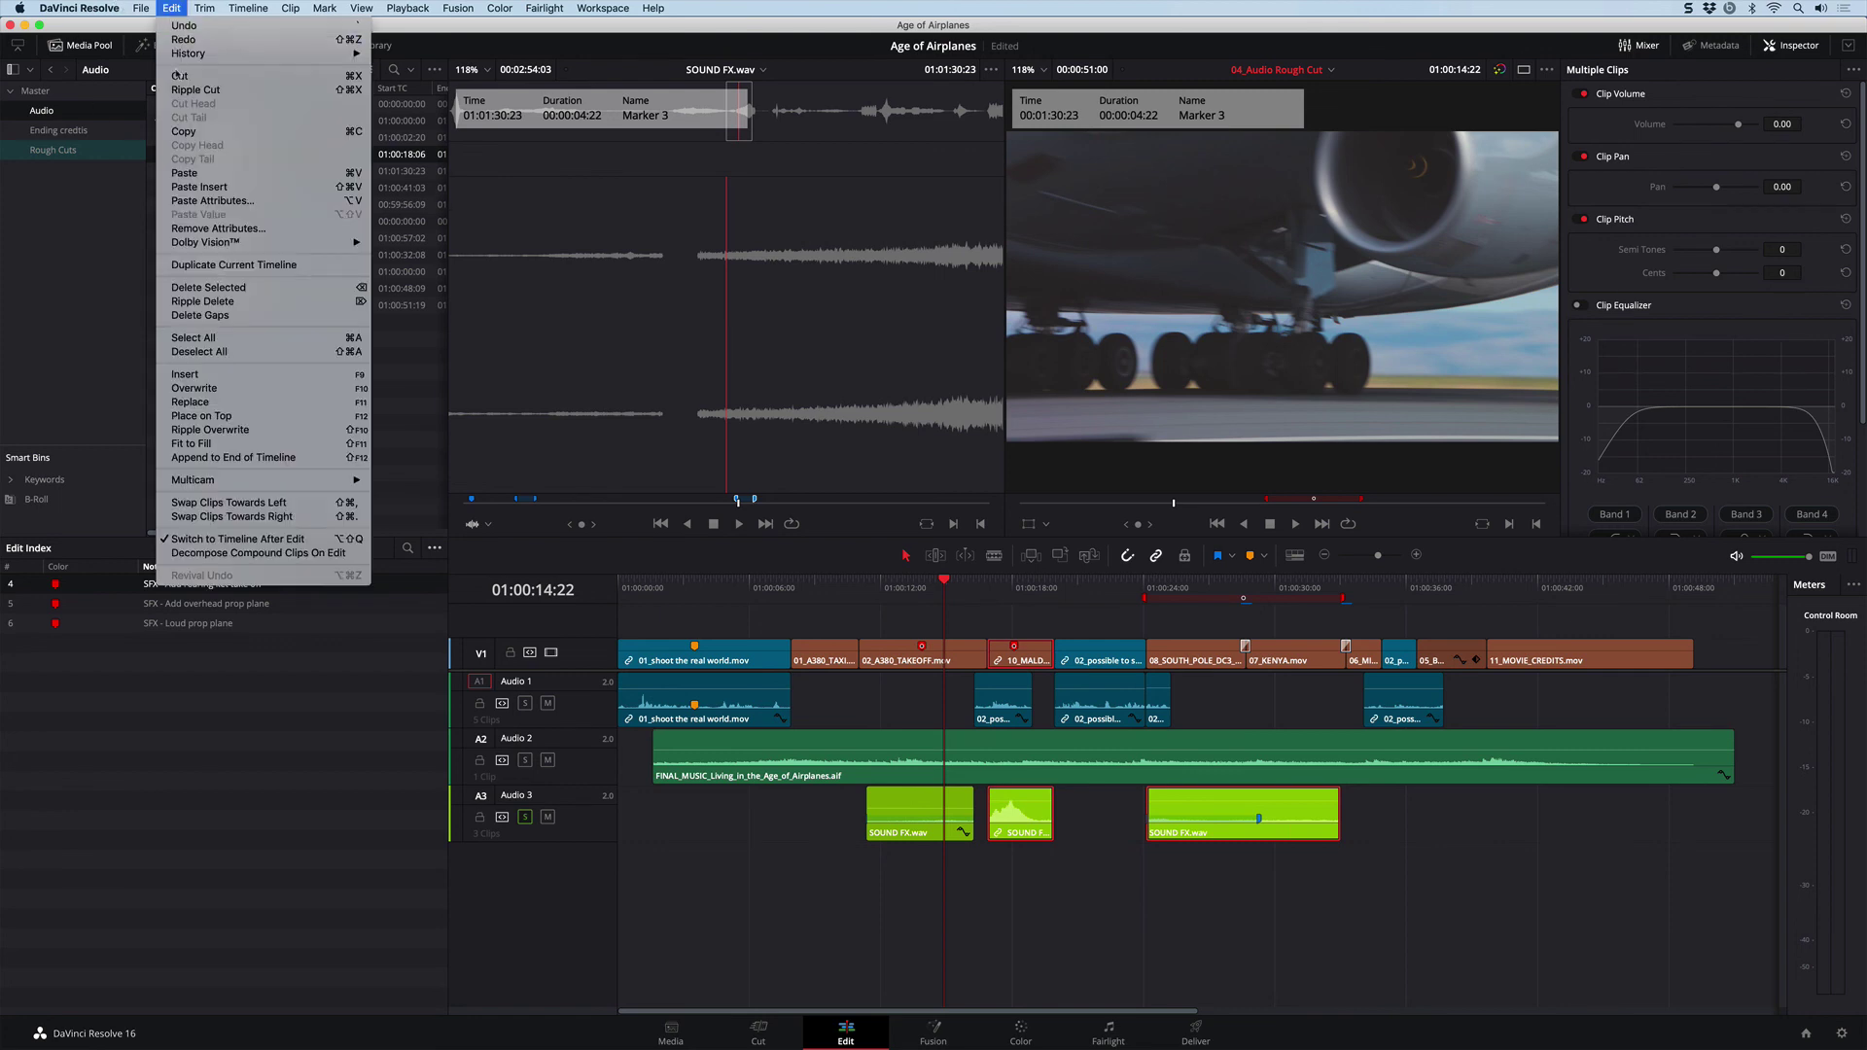
{"action": "left_click", "coordinate": [655, 478]}
{"action": "key", "text": "alt+v"}
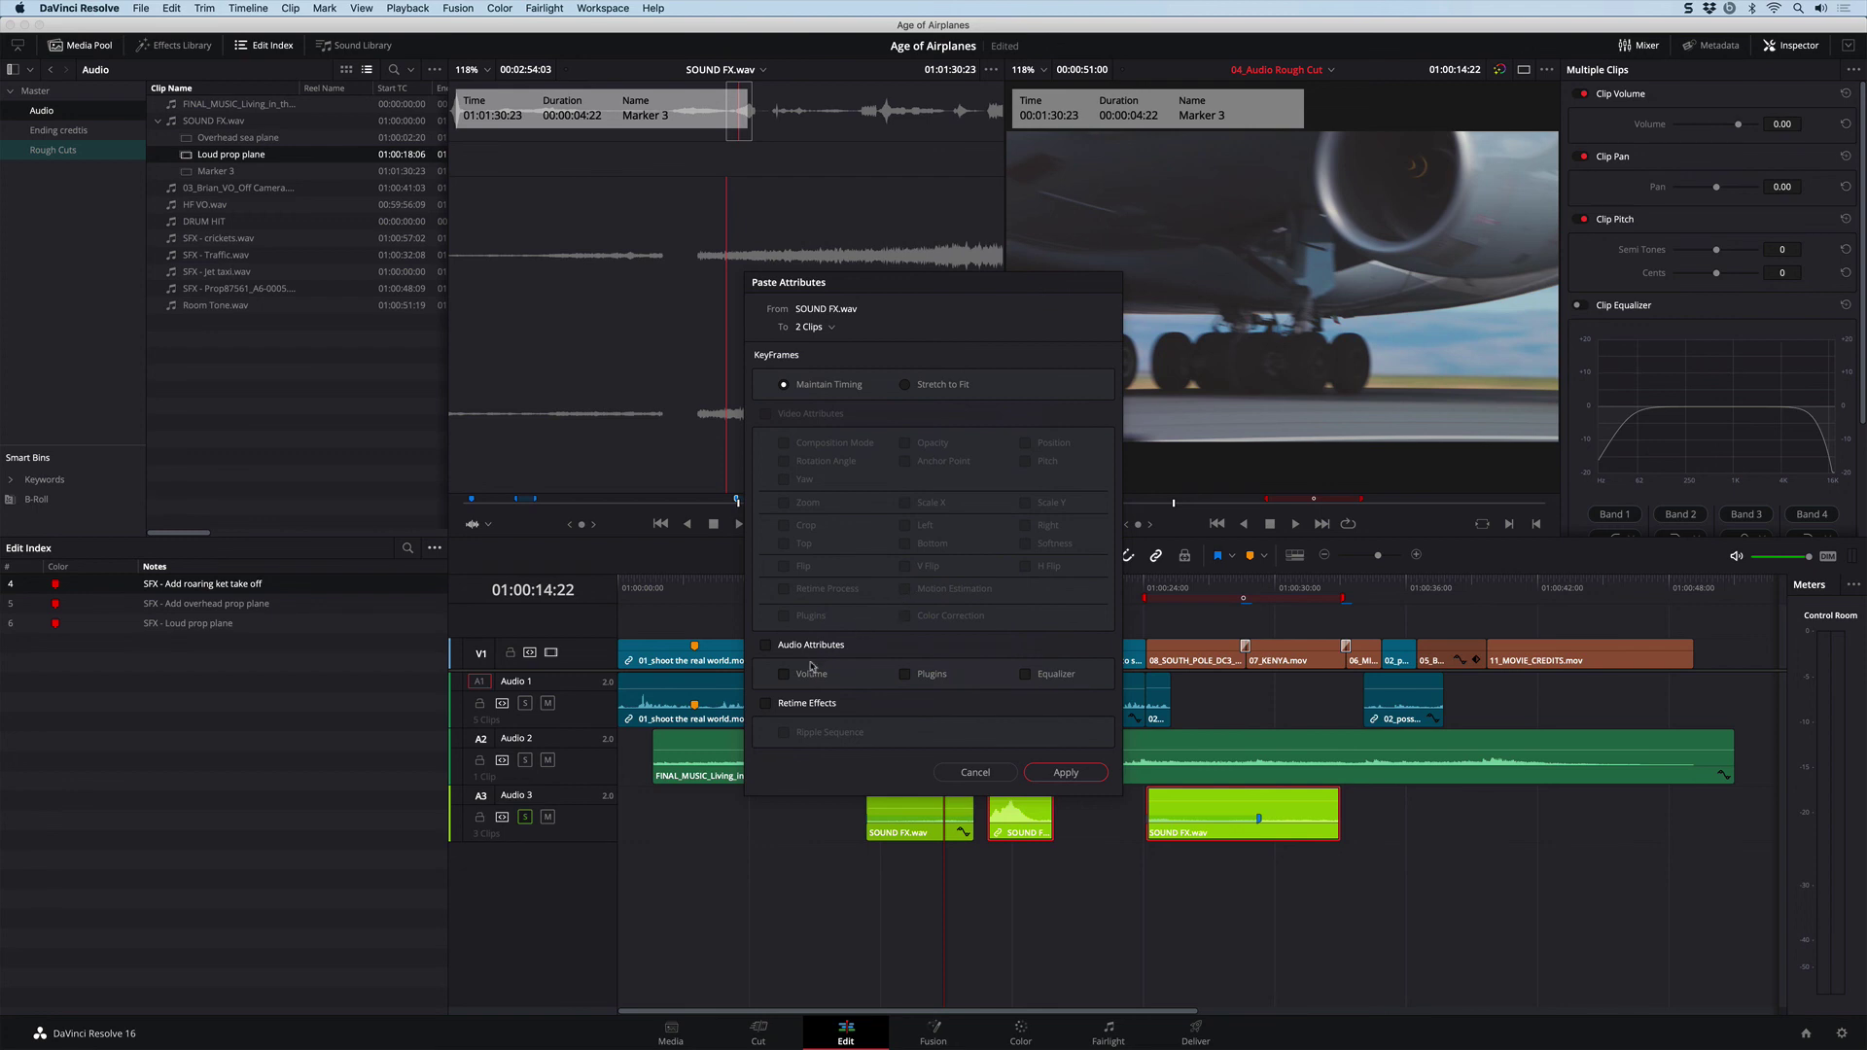
{"action": "left_click", "coordinate": [1067, 777]}
Play the second SOUND FX.wav clip under 10_MALDIVES.mov to check its level.
{"action": "left_click", "coordinate": [982, 586]}
{"action": "key", "text": "space"}
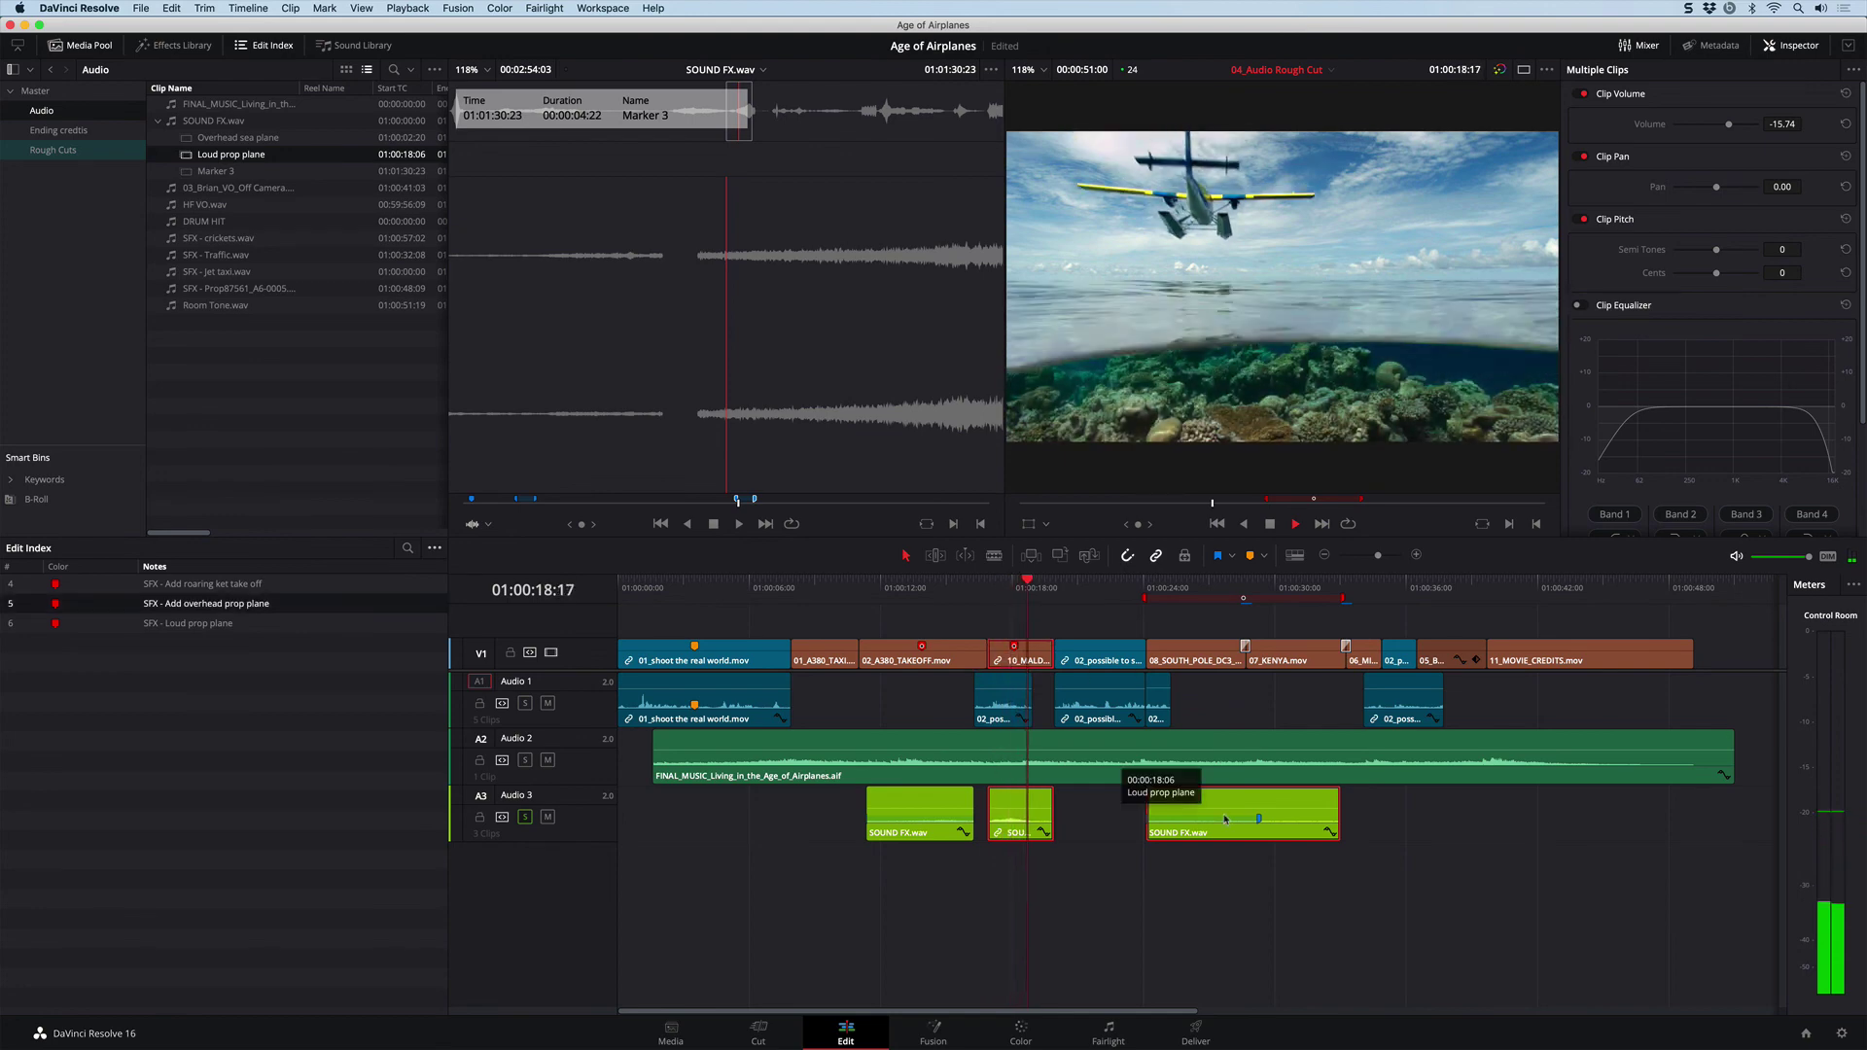
{"action": "key", "text": "space"}
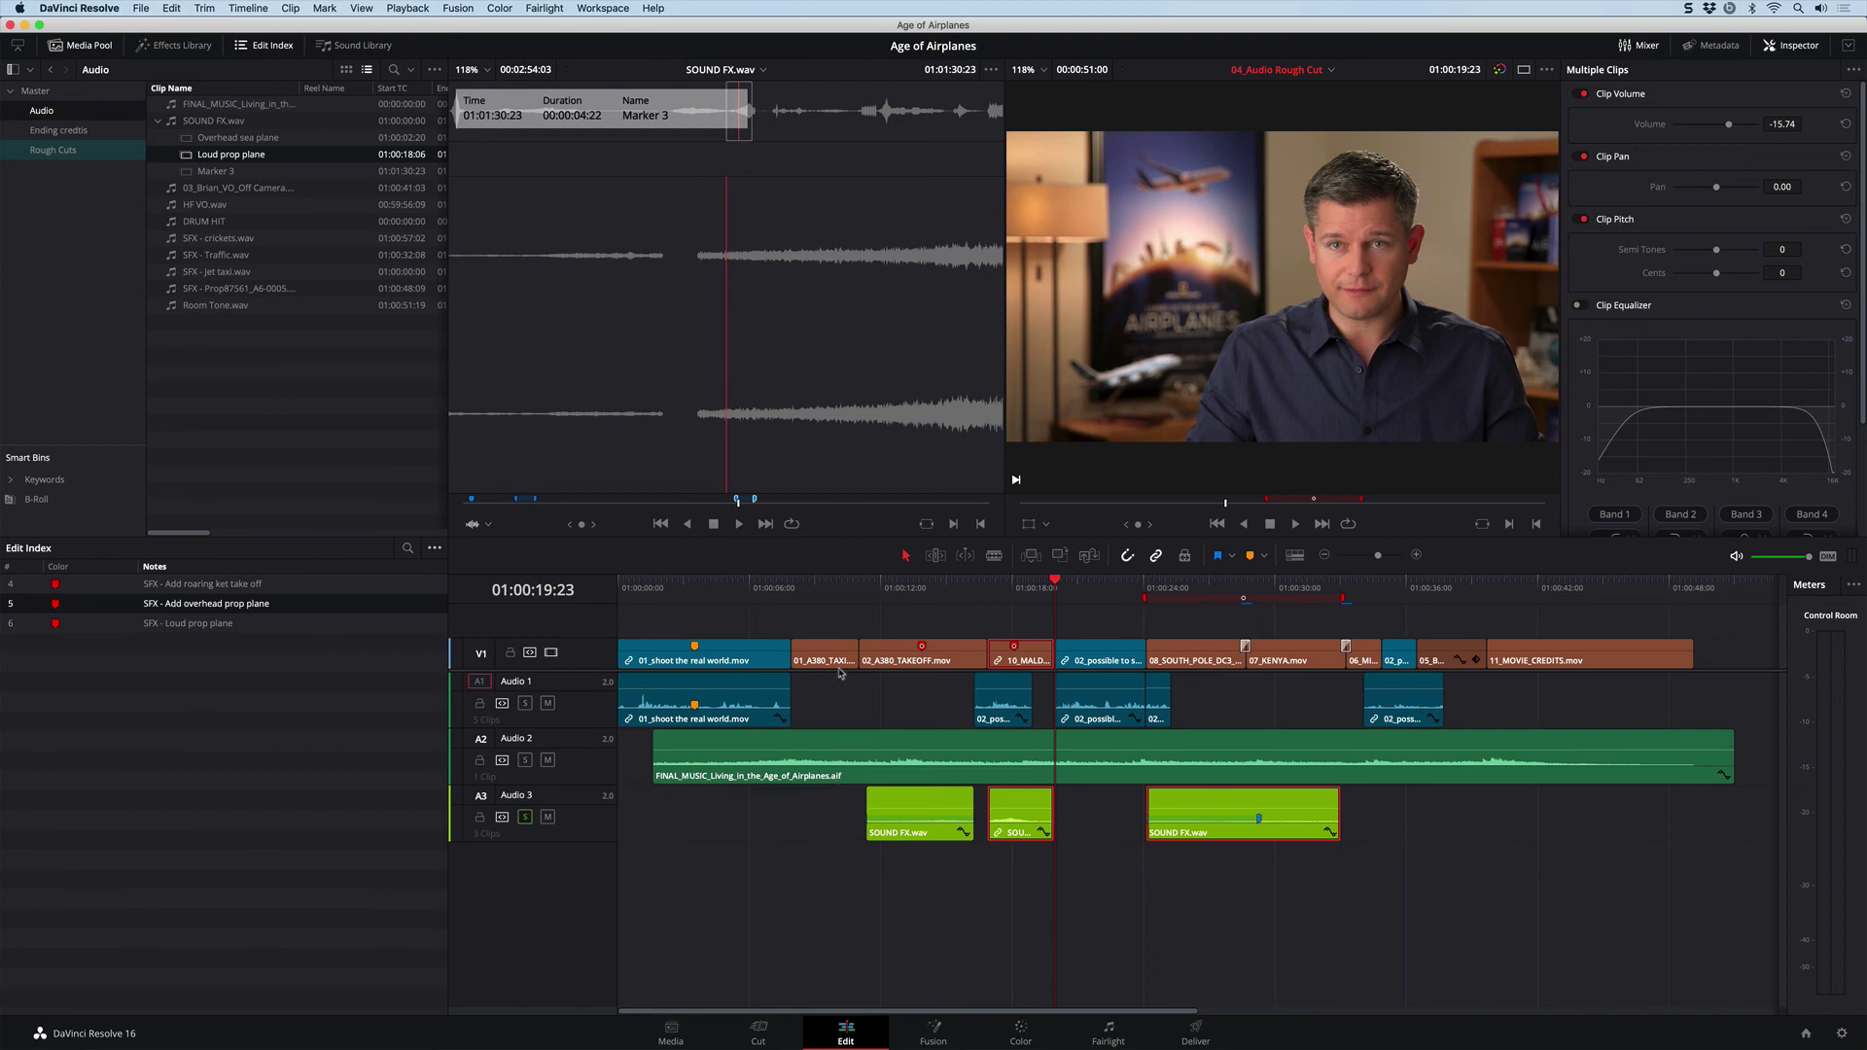
Solo Audio 2 instead of Audio 3, with the playhead at 01:00:07:03 near the end of 01_shoot the real world.mov.
{"action": "left_click", "coordinate": [743, 588]}
{"action": "left_click", "coordinate": [790, 587]}
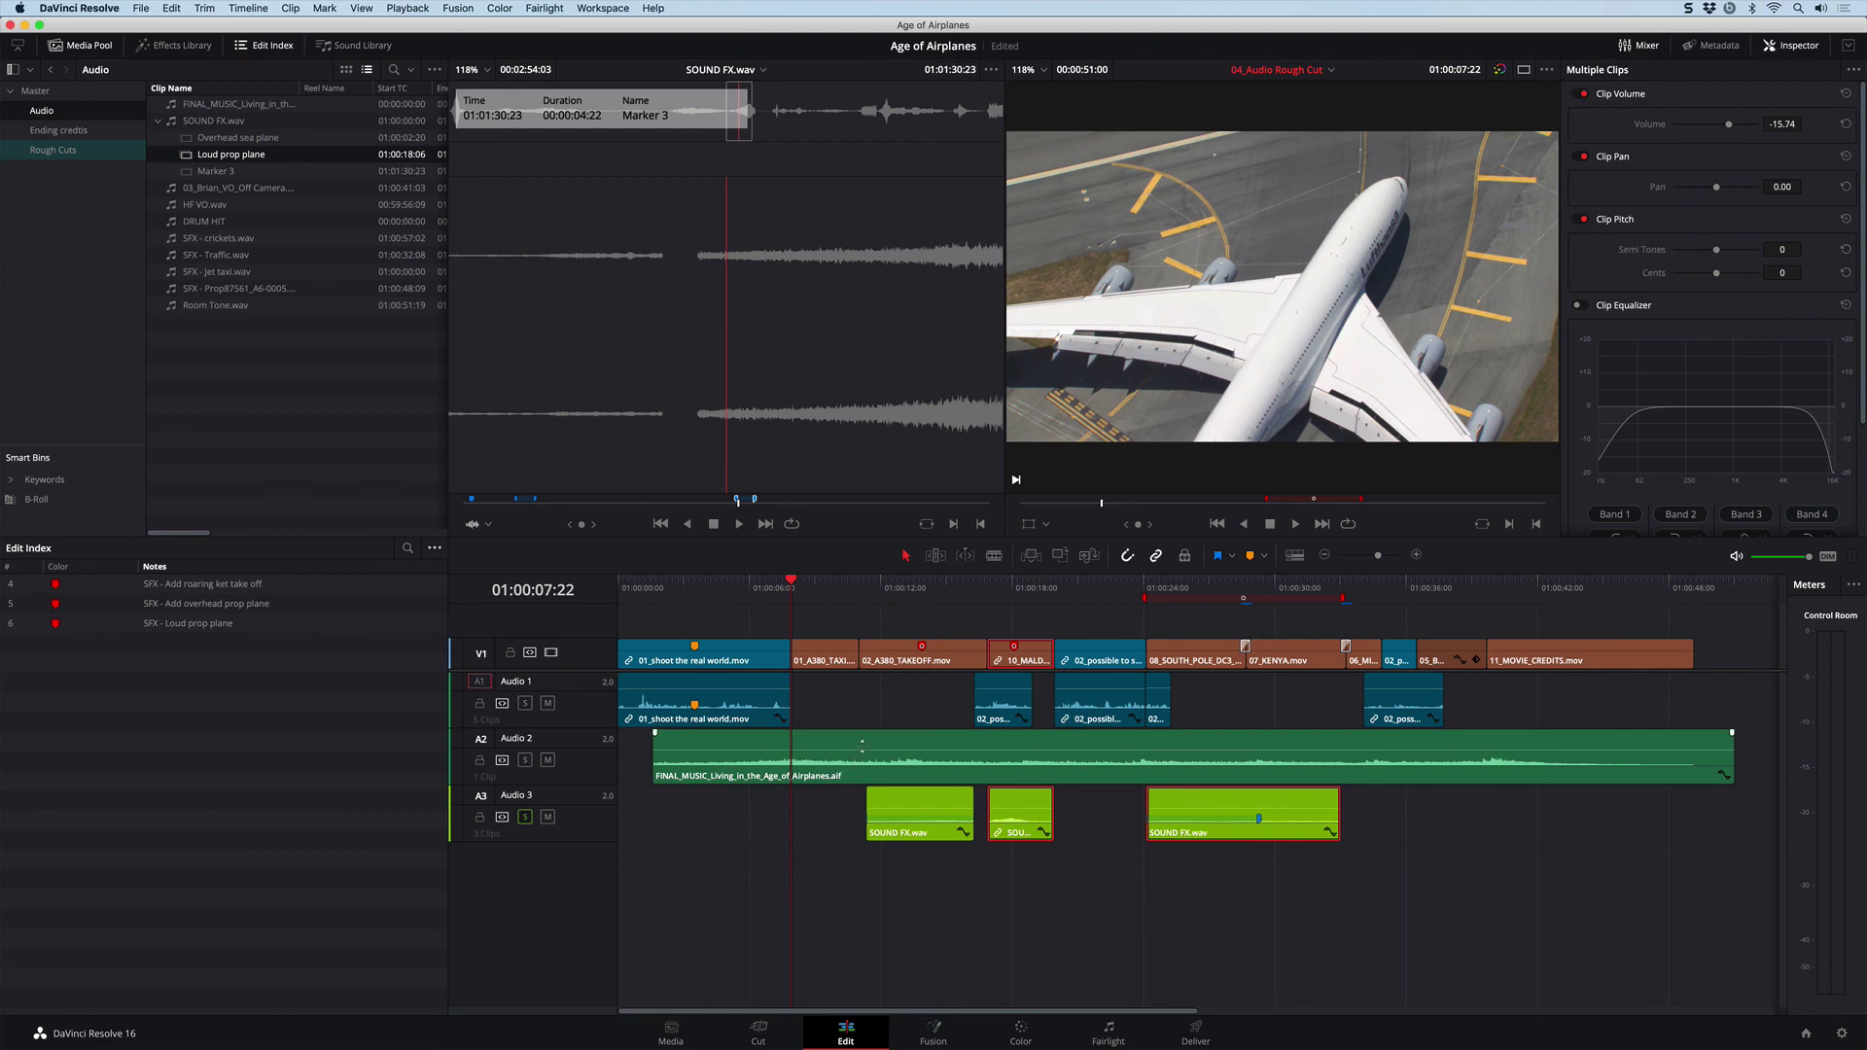
{"action": "left_click_drag", "start_coordinate": [786, 587], "coordinate": [773, 587]}
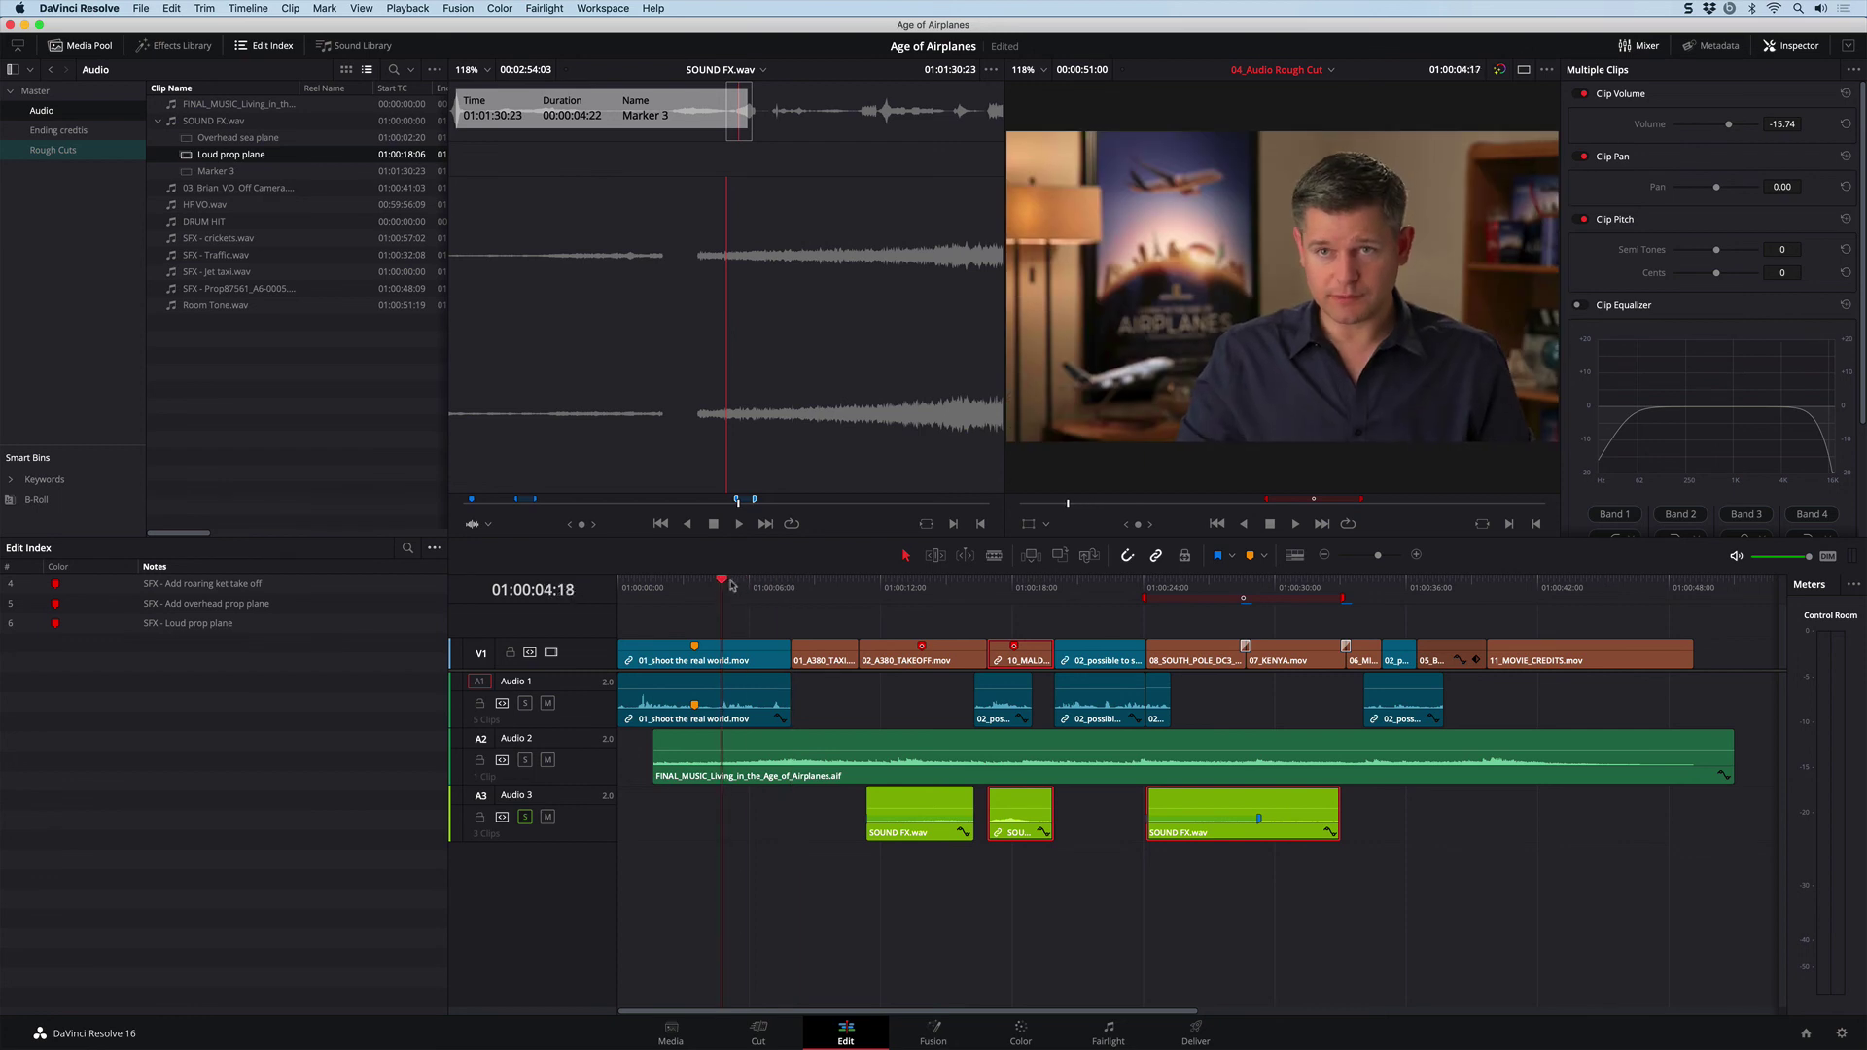
{"action": "left_click", "coordinate": [530, 765]}
{"action": "left_click", "coordinate": [526, 820]}
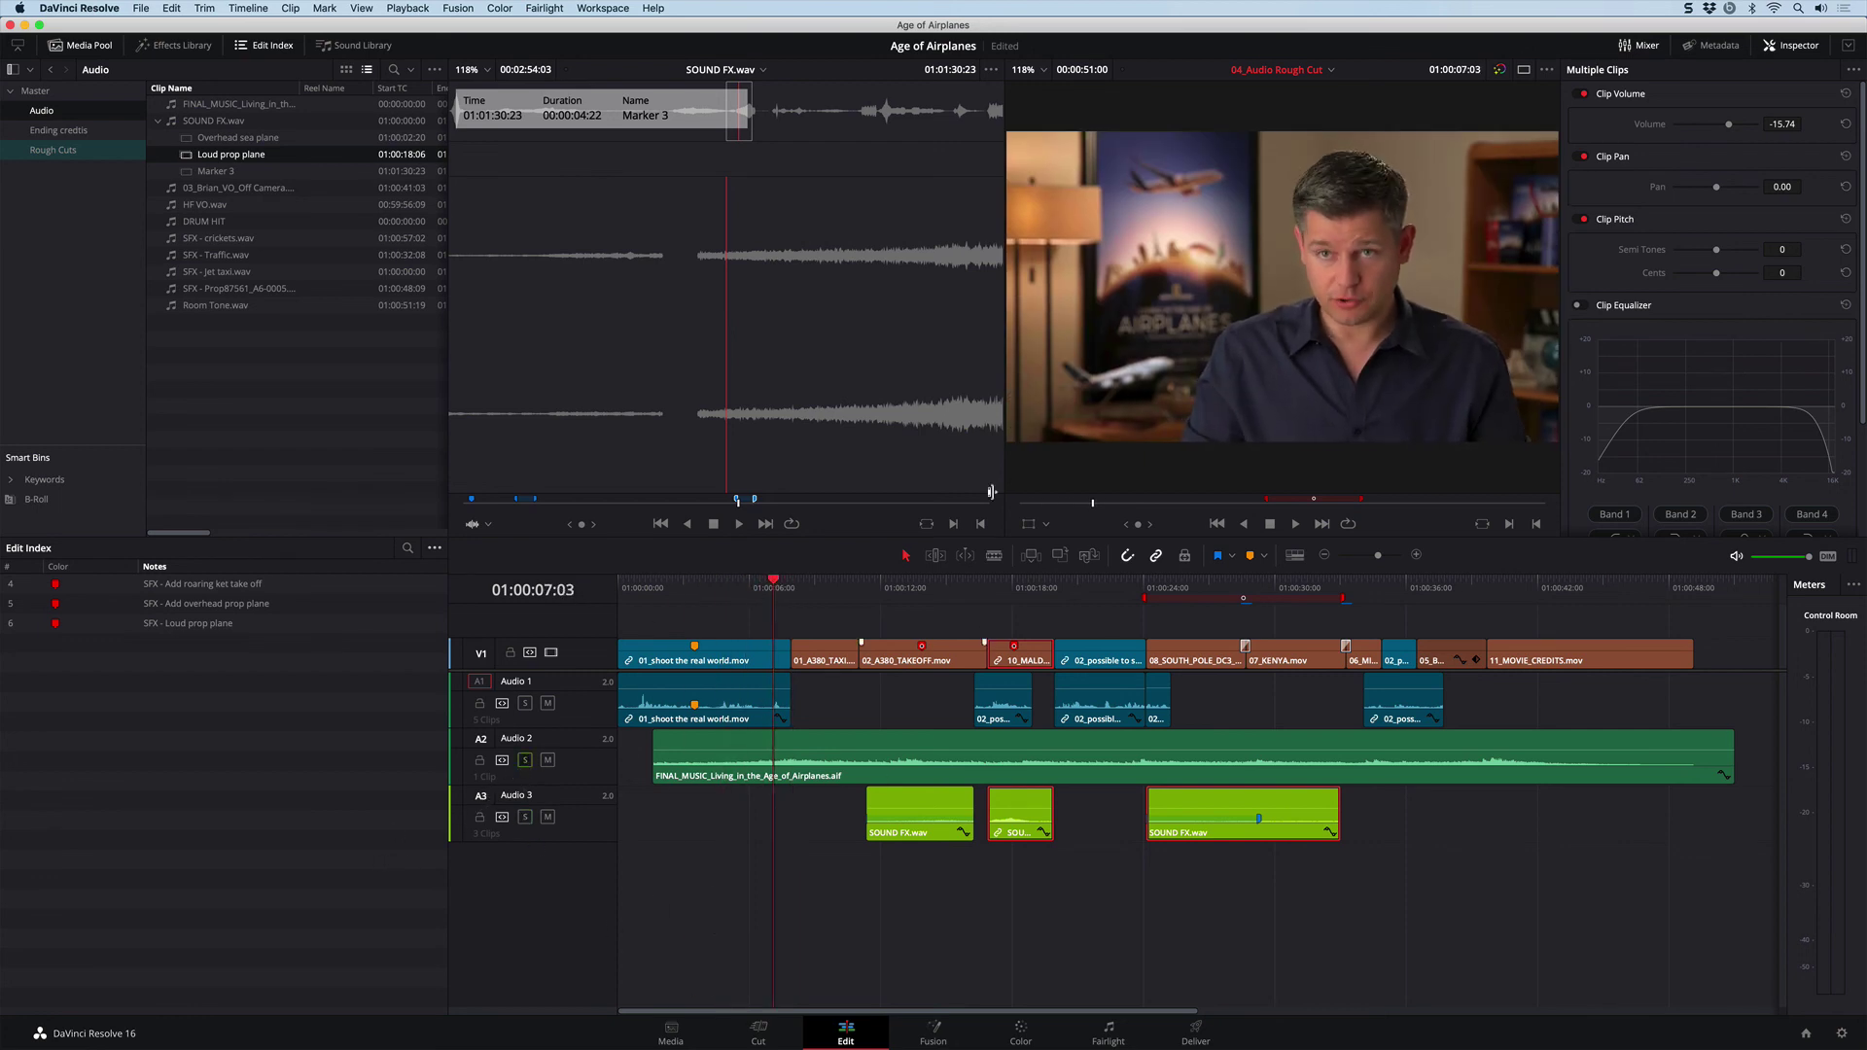
Play the soloed music track from around the end of 01_shoot the real world.mov to check its level.
{"action": "left_click", "coordinate": [802, 587]}
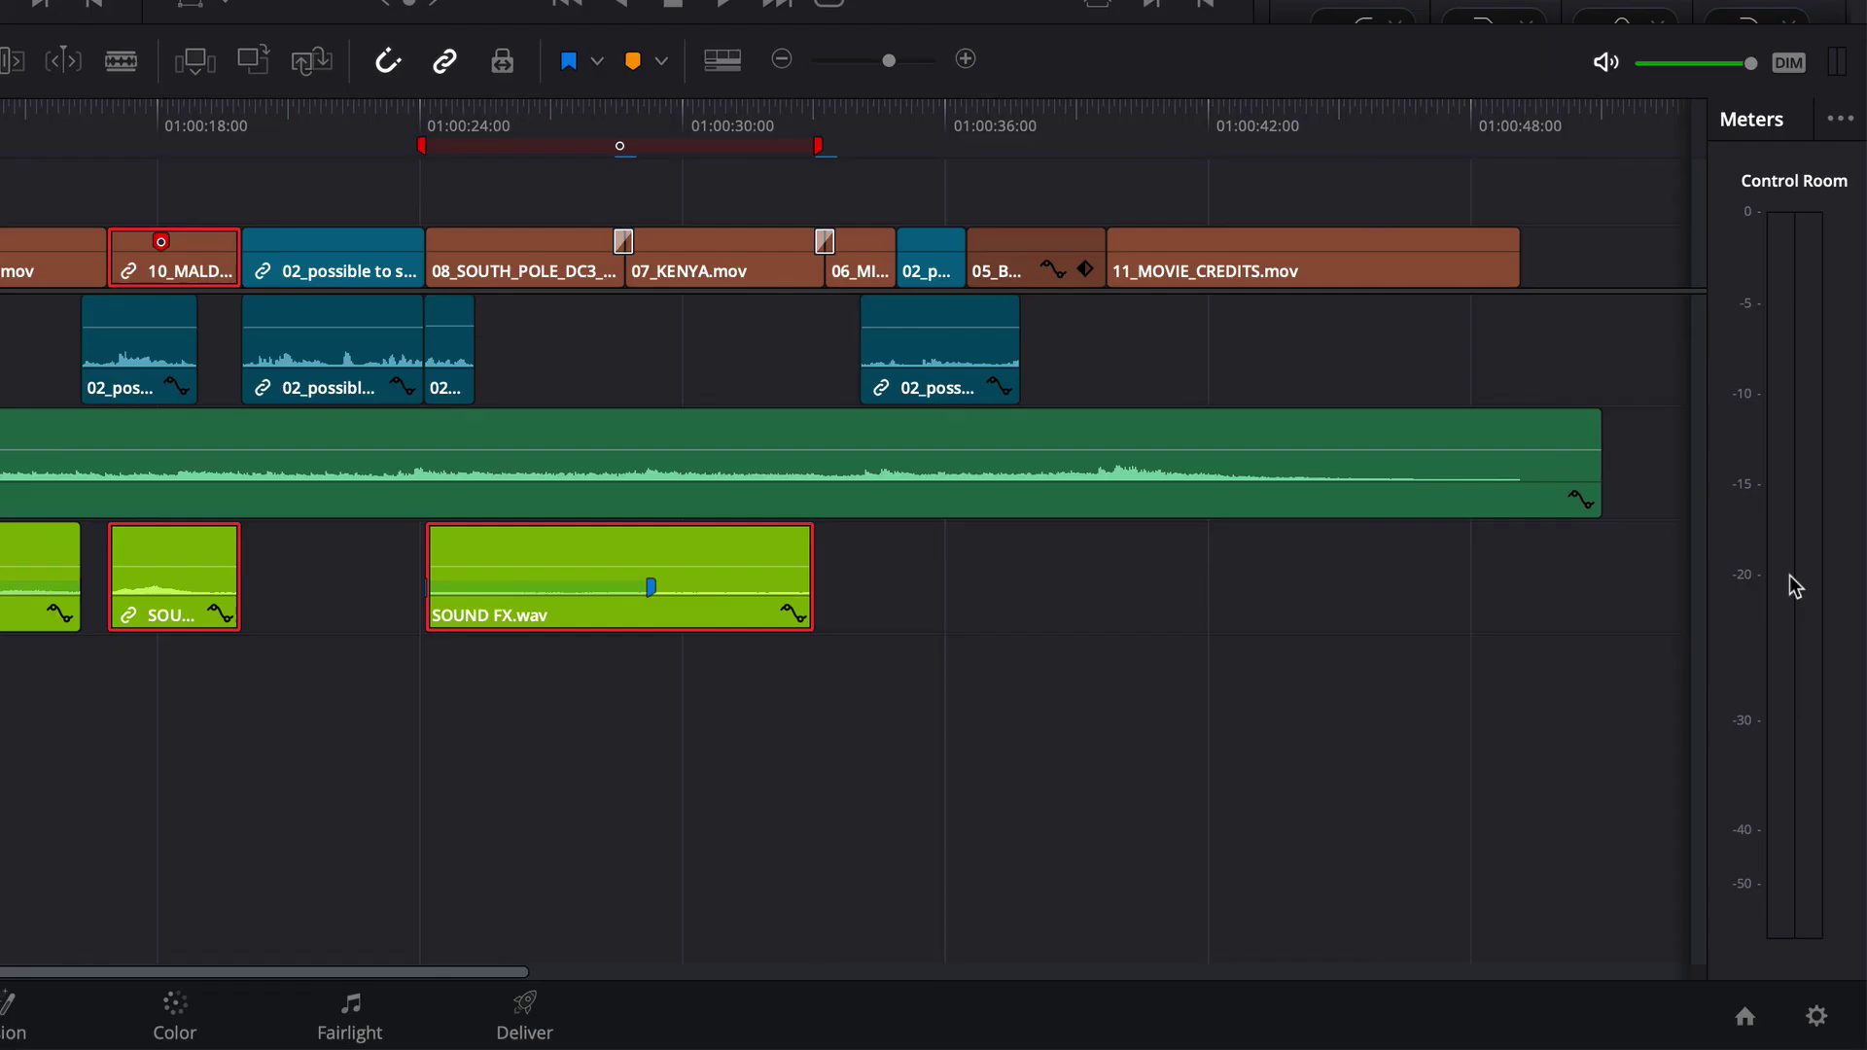
{"action": "key", "text": "space"}
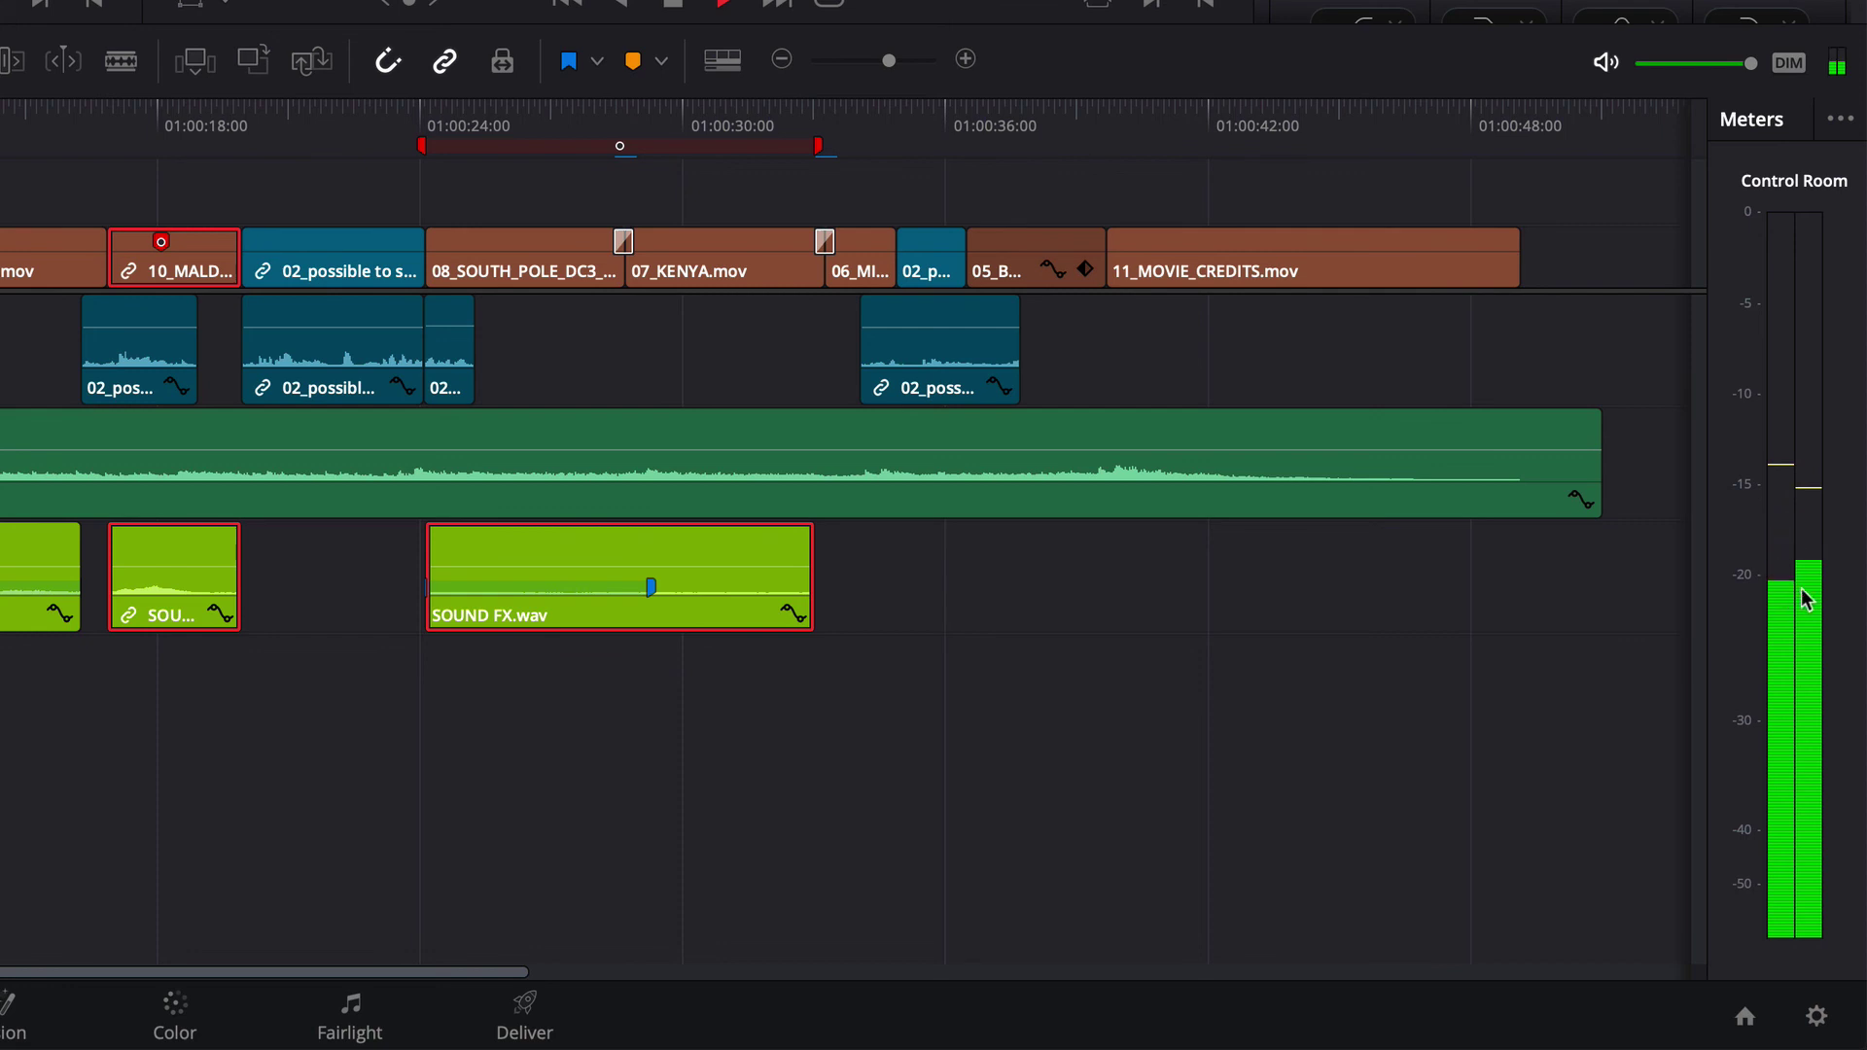
{"action": "key", "text": "space"}
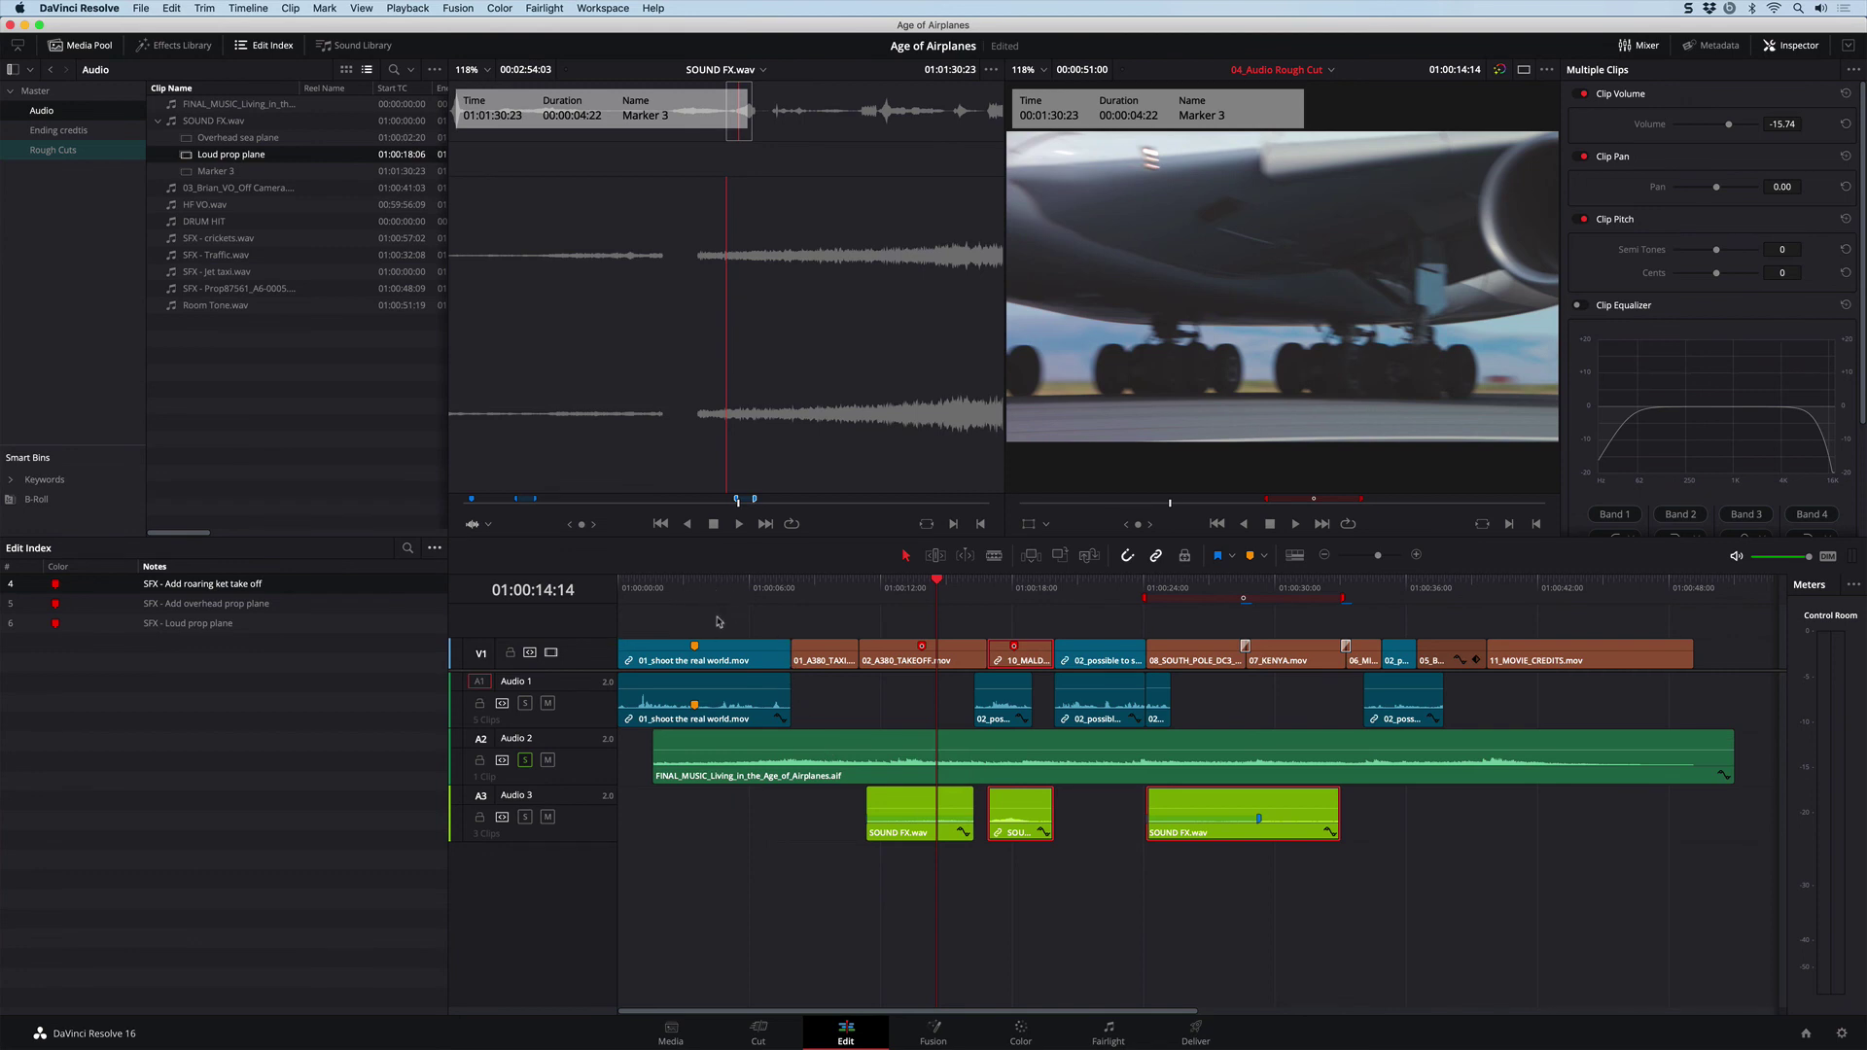
Add volume keyframes to the music clip at 01:00:07:00 and 01:00:07:22, and lower the earlier one to about -22.95.
{"action": "left_click", "coordinate": [790, 586]}
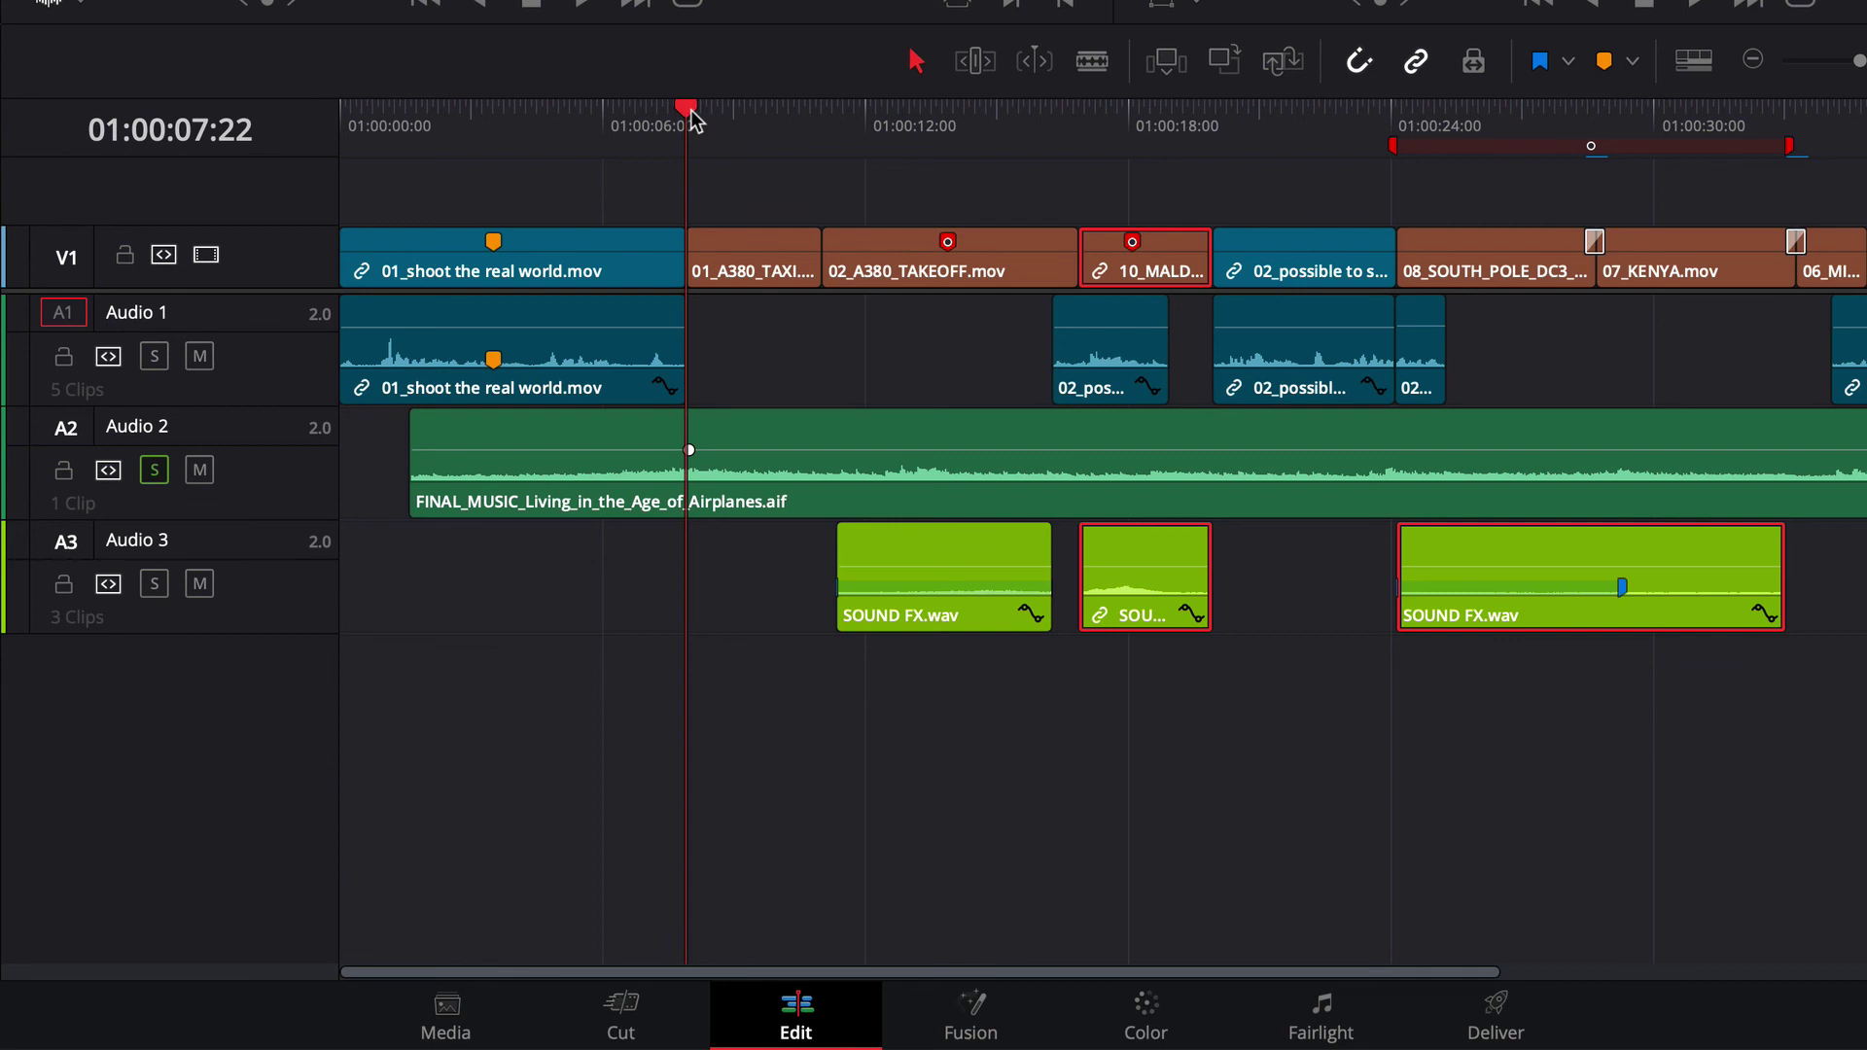
{"action": "left_click_drag", "start_coordinate": [687, 116], "coordinate": [645, 113]}
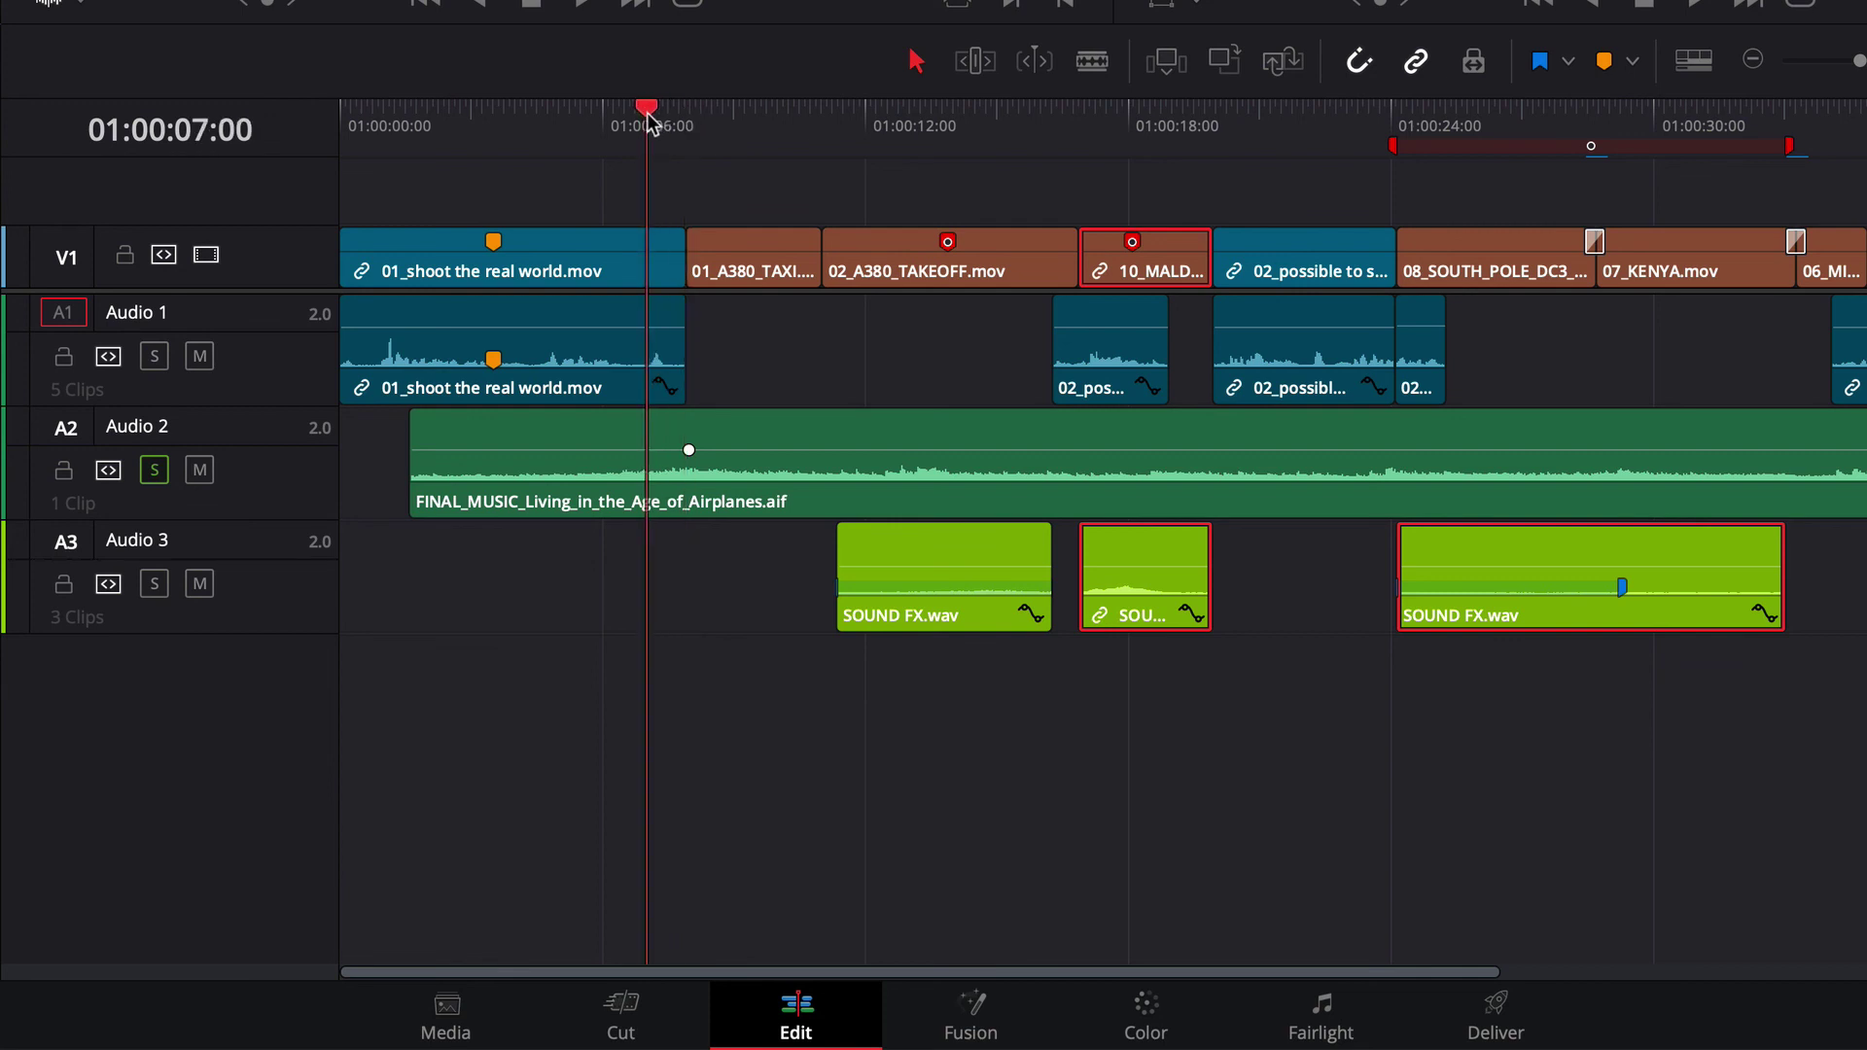
{"action": "left_click", "coordinate": [650, 448], "text": "alt"}
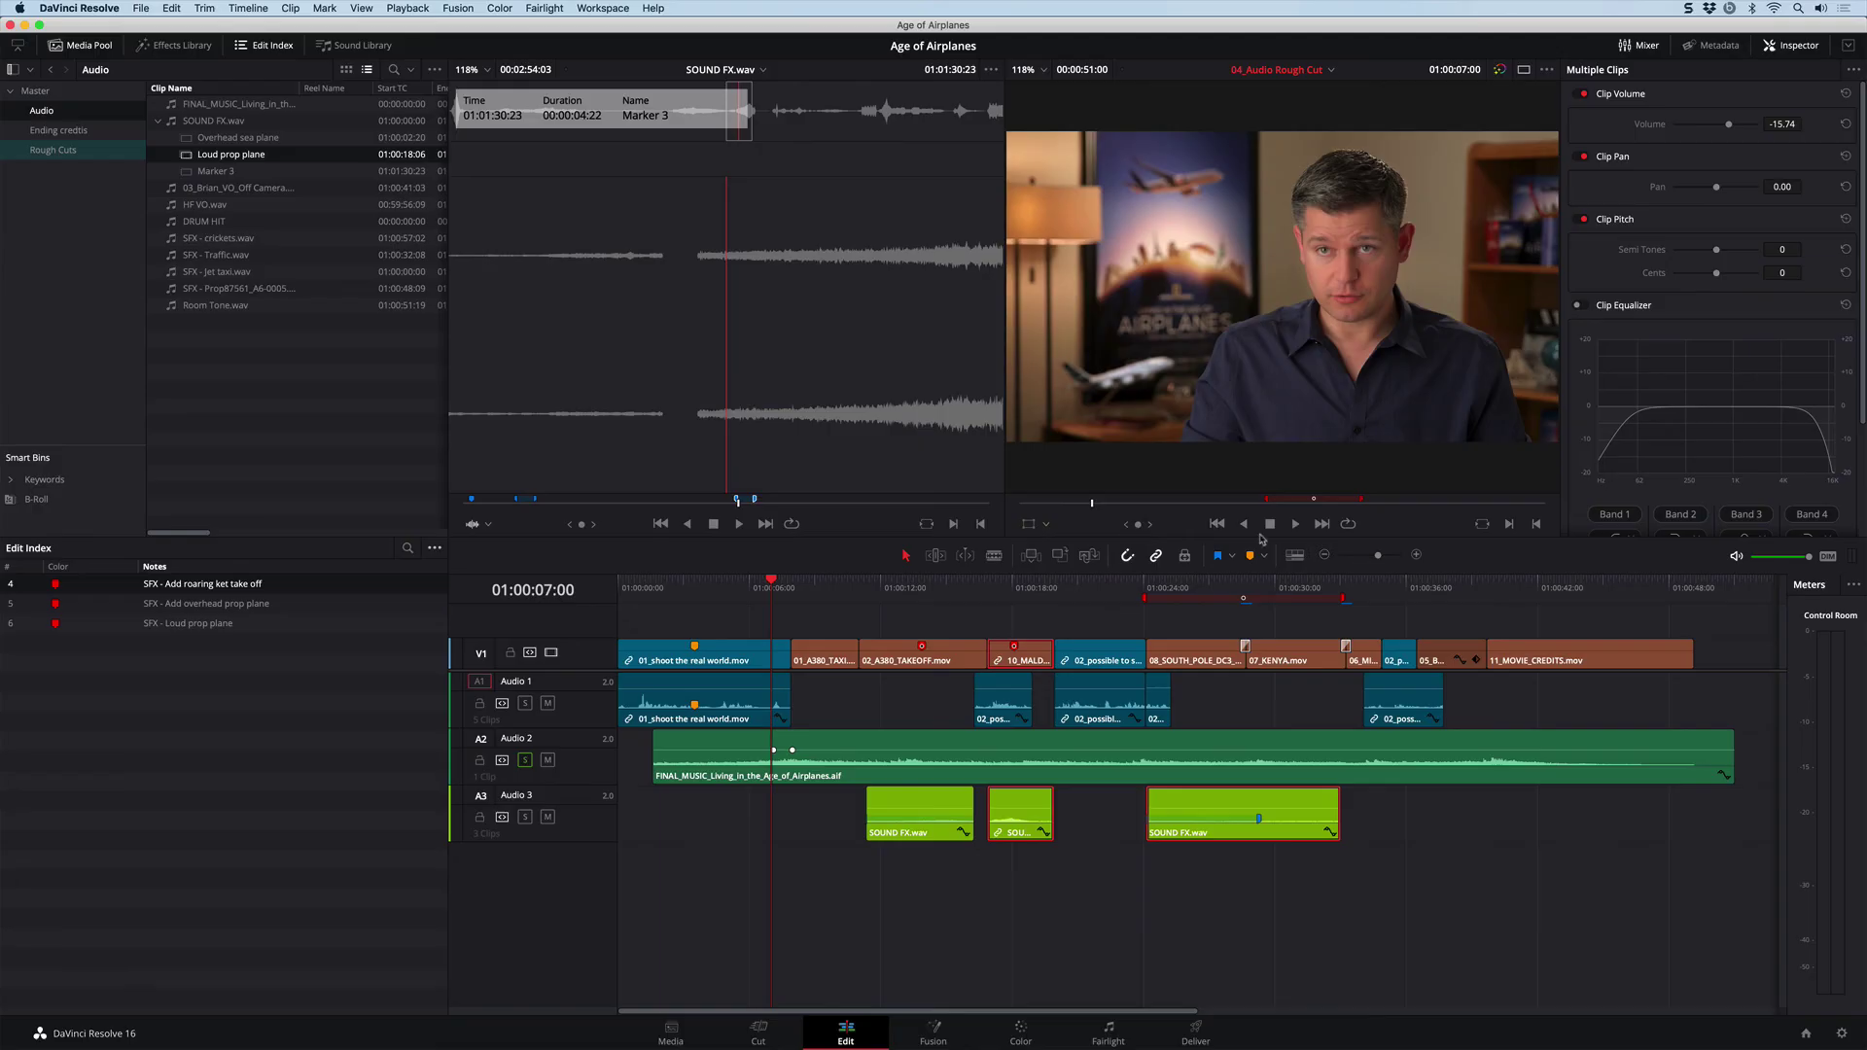
{"action": "left_click_drag", "start_coordinate": [1378, 557], "coordinate": [1390, 559]}
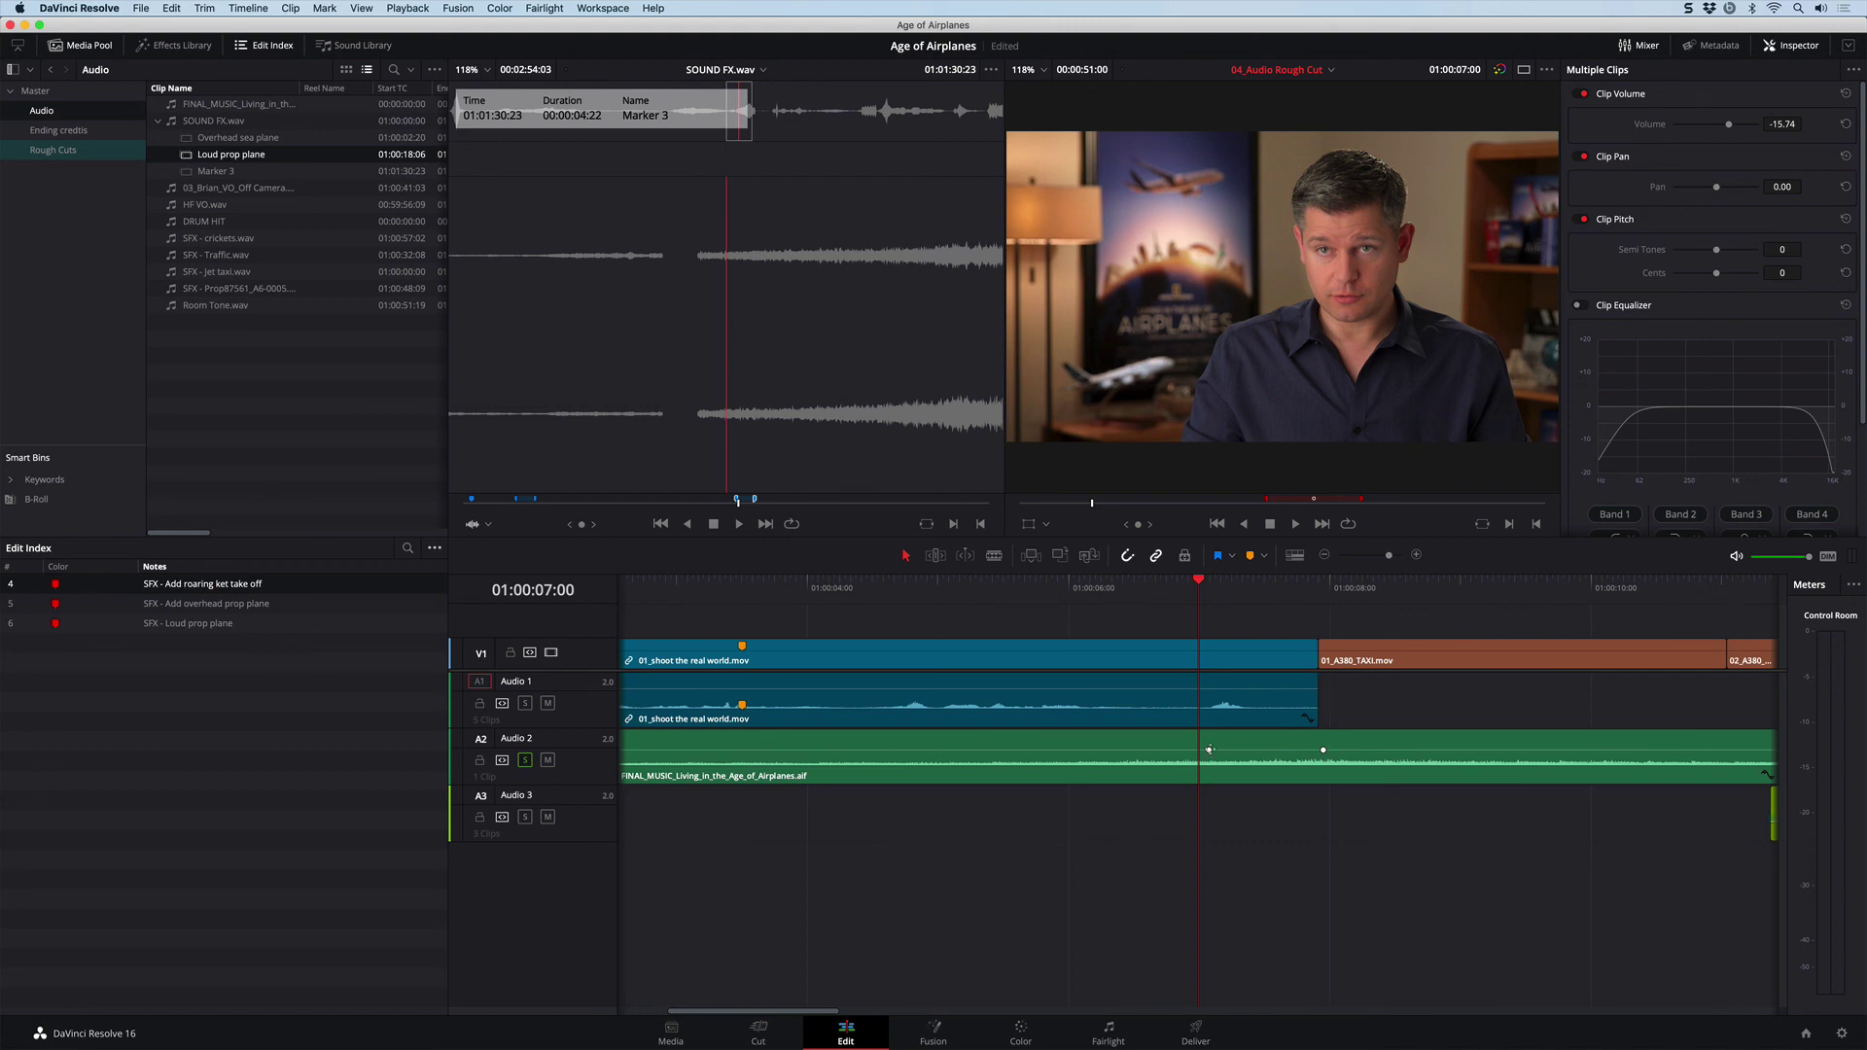
{"action": "left_click", "coordinate": [1209, 749]}
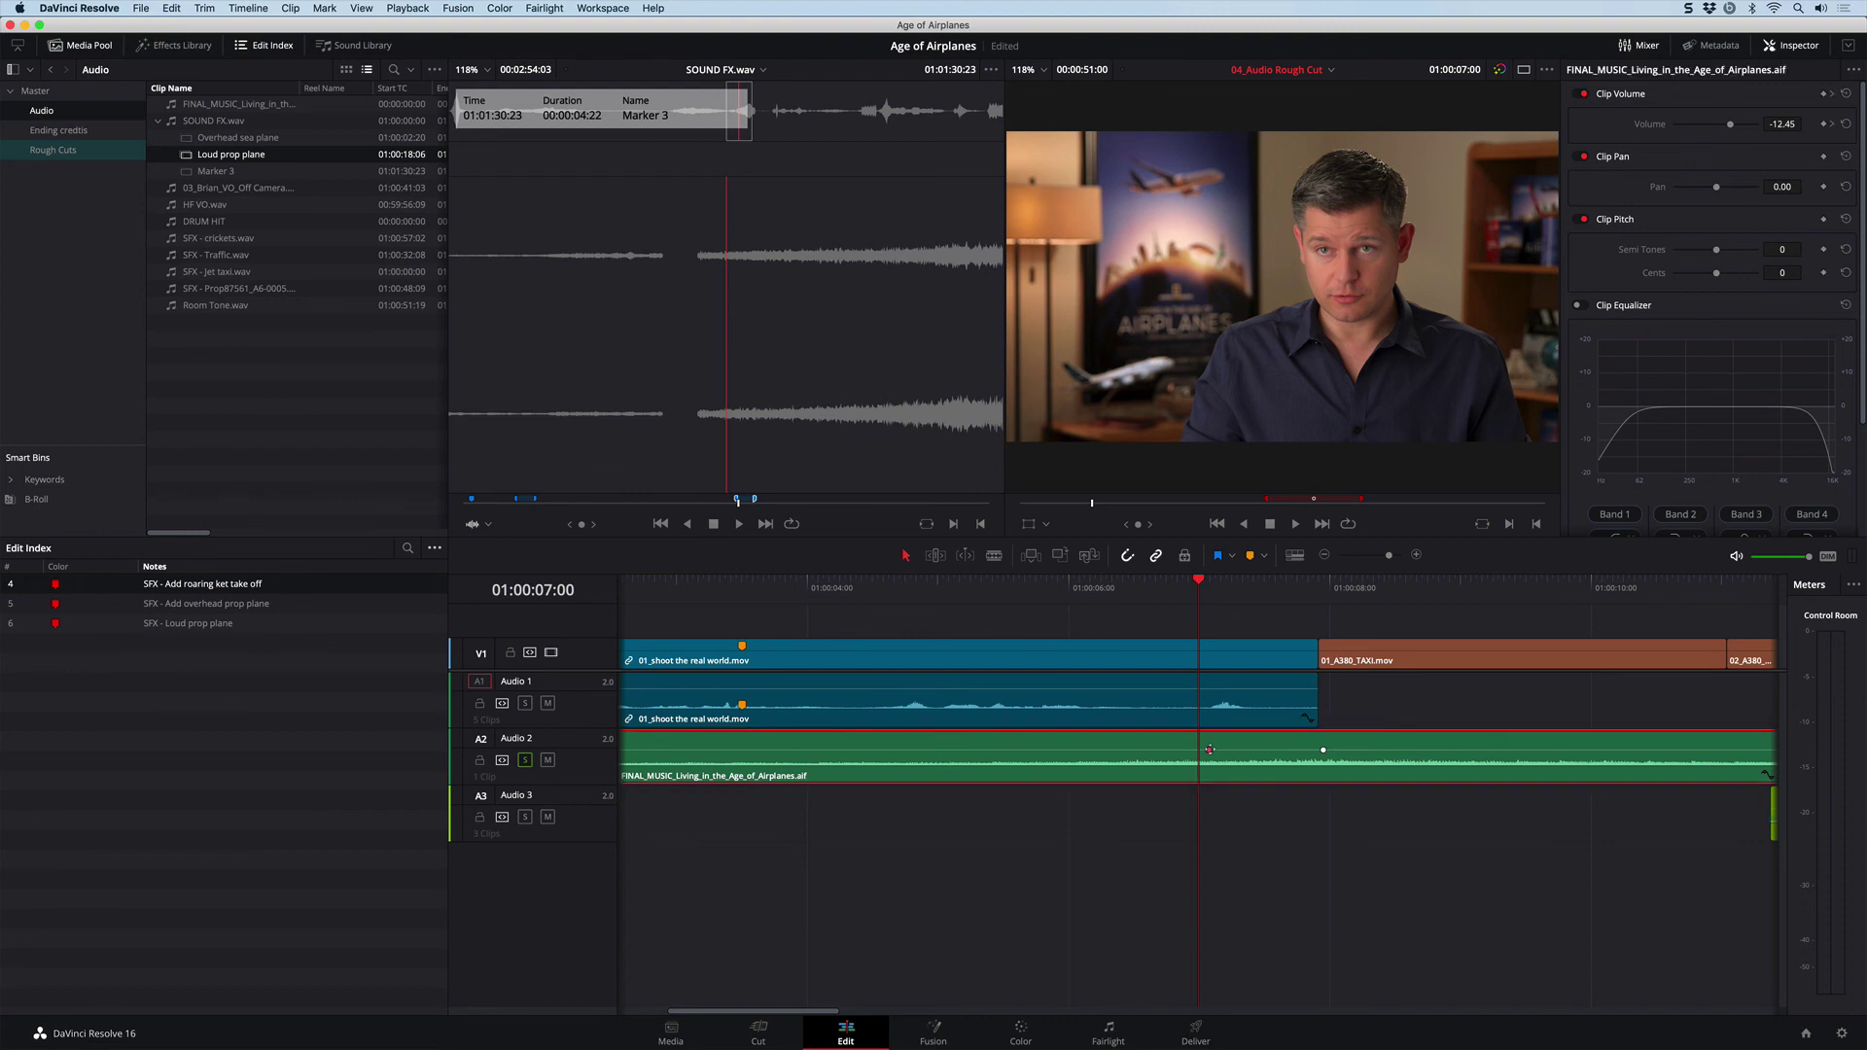
{"action": "left_click_drag", "start_coordinate": [1210, 749], "coordinate": [1209, 755]}
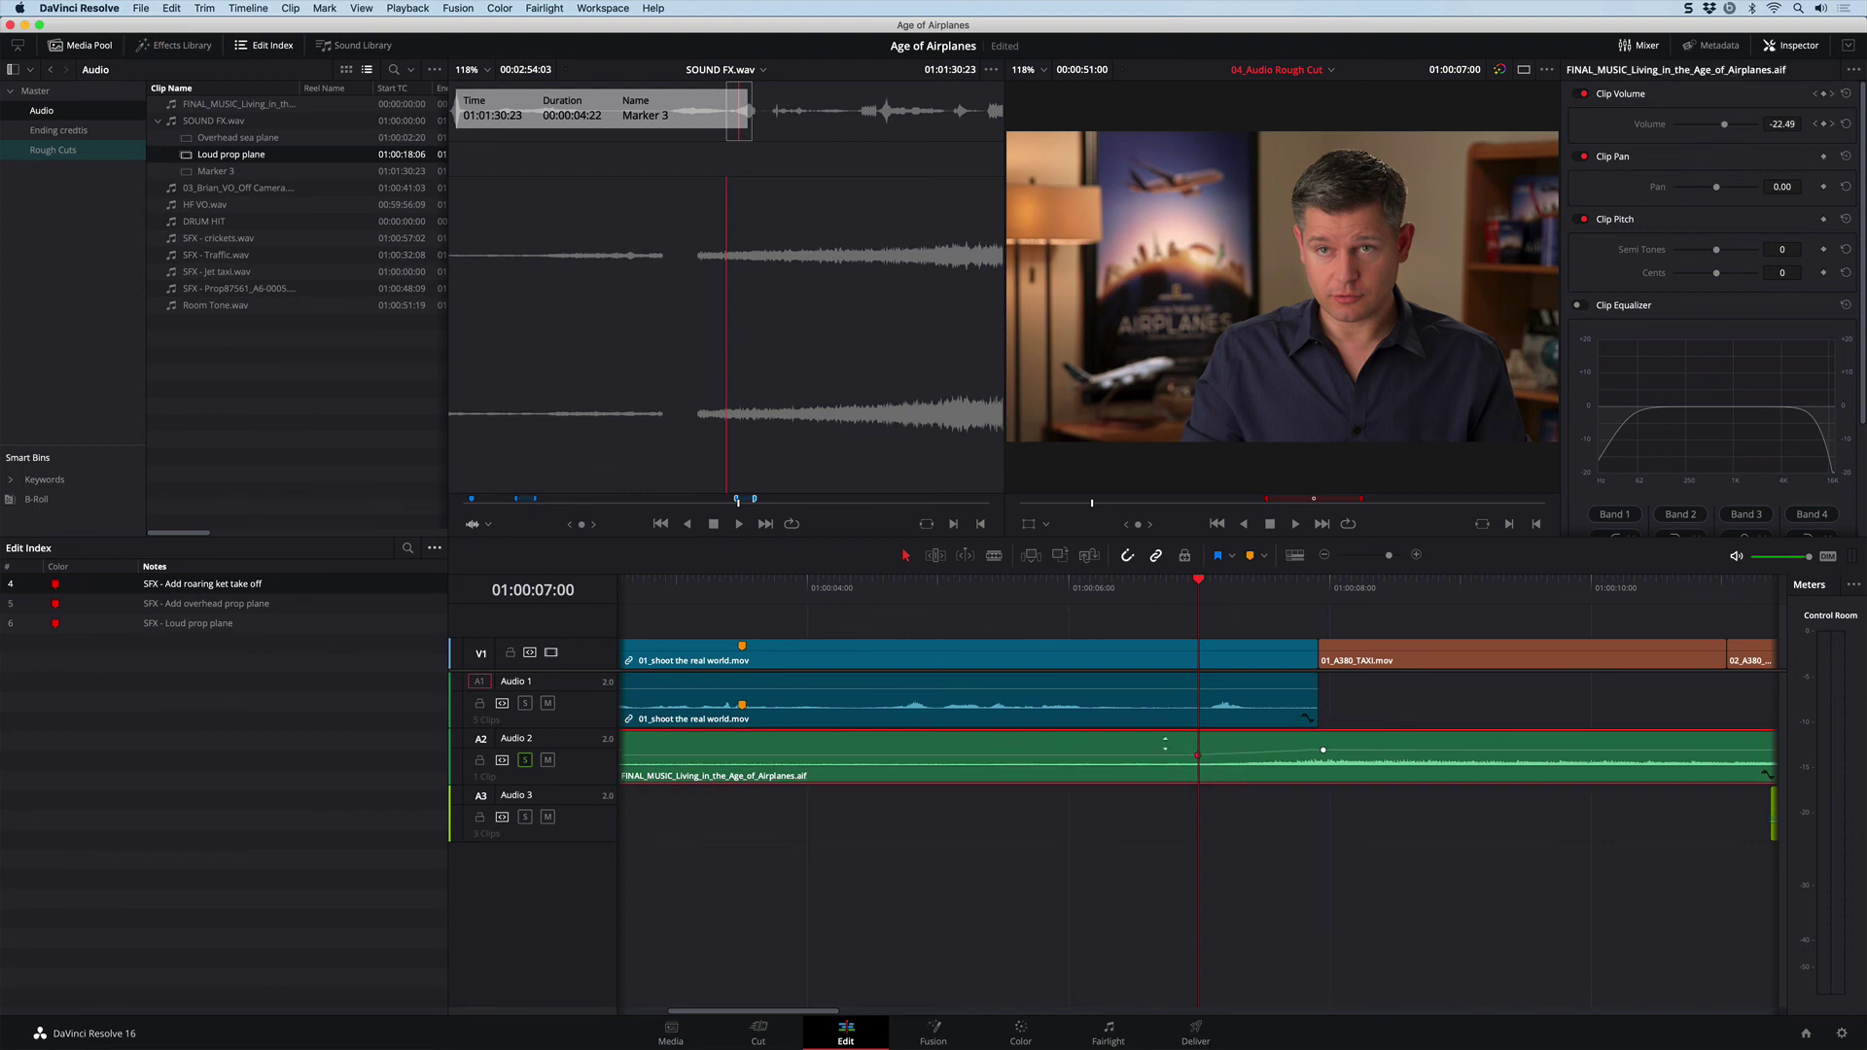
Save the project and play the music across the volume rise into 01_A380_TAXI.mov.
{"action": "left_click", "coordinate": [775, 586]}
{"action": "key", "text": "super+s"}
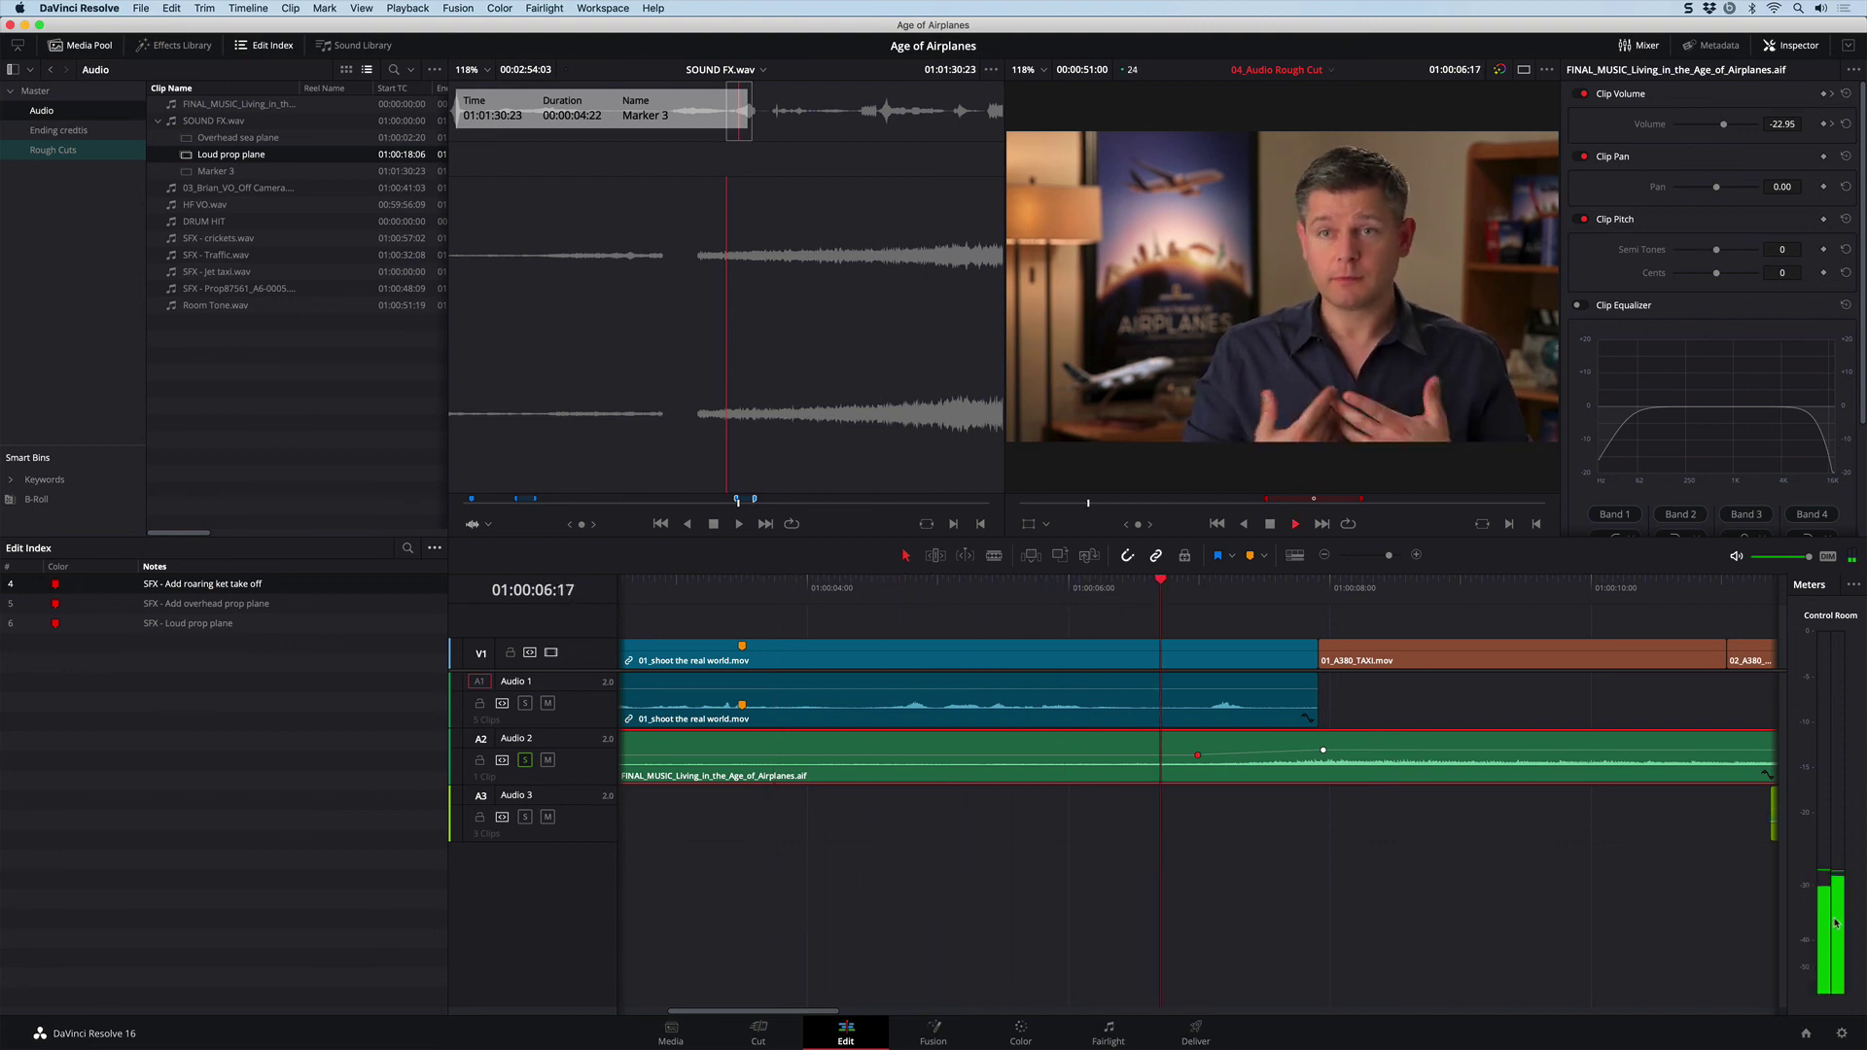
{"action": "key", "text": "space"}
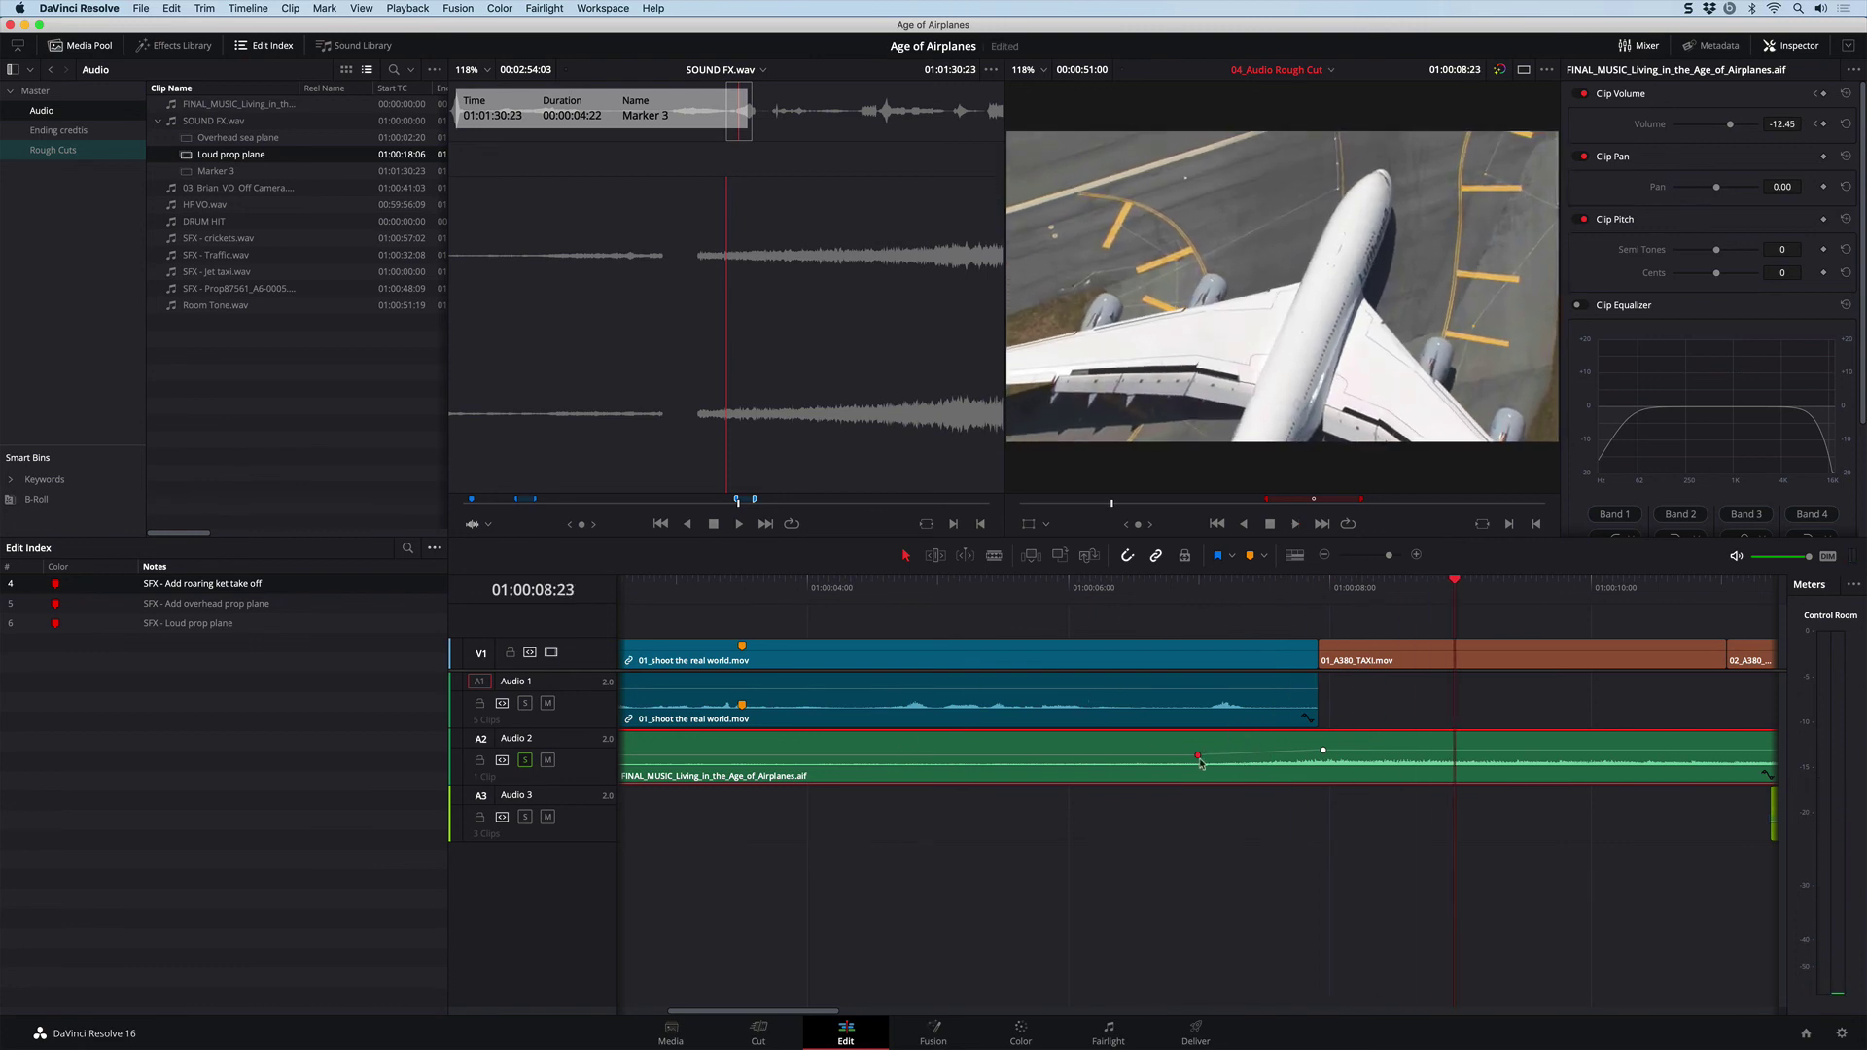
Ramp the music down to -20.87 with volume keyframes at 01:00:16:02 and 01:00:16:17, and play the result under 10_MALDIVES.mov.
{"action": "left_click_drag", "start_coordinate": [837, 1012], "coordinate": [999, 1039]}
{"action": "mouse_move", "coordinate": [1224, 587]}
{"action": "left_mouse_down"}
{"action": "mouse_move", "coordinate": [1252, 587]}
{"action": "mouse_move", "coordinate": [1231, 589]}
{"action": "left_mouse_up"}
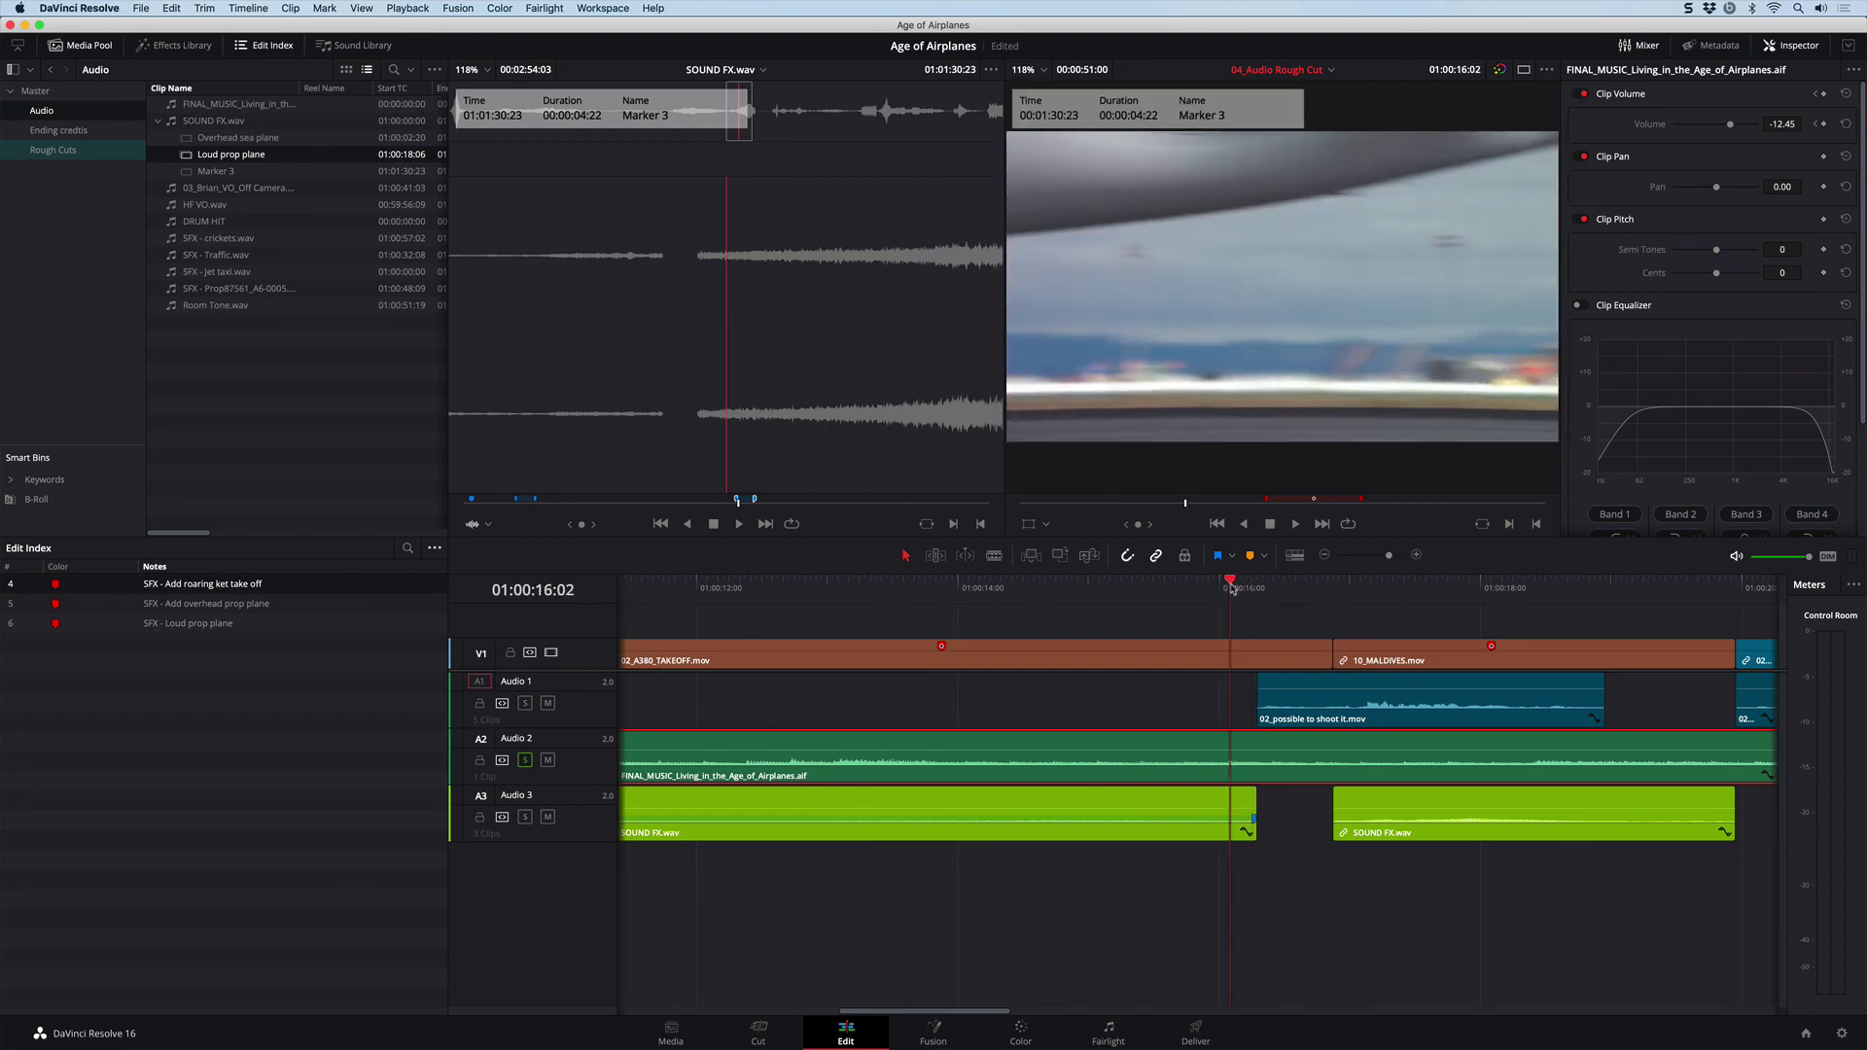
{"action": "left_click", "coordinate": [1229, 750], "text": "alt"}
{"action": "left_click_drag", "start_coordinate": [1231, 587], "coordinate": [1313, 587]}
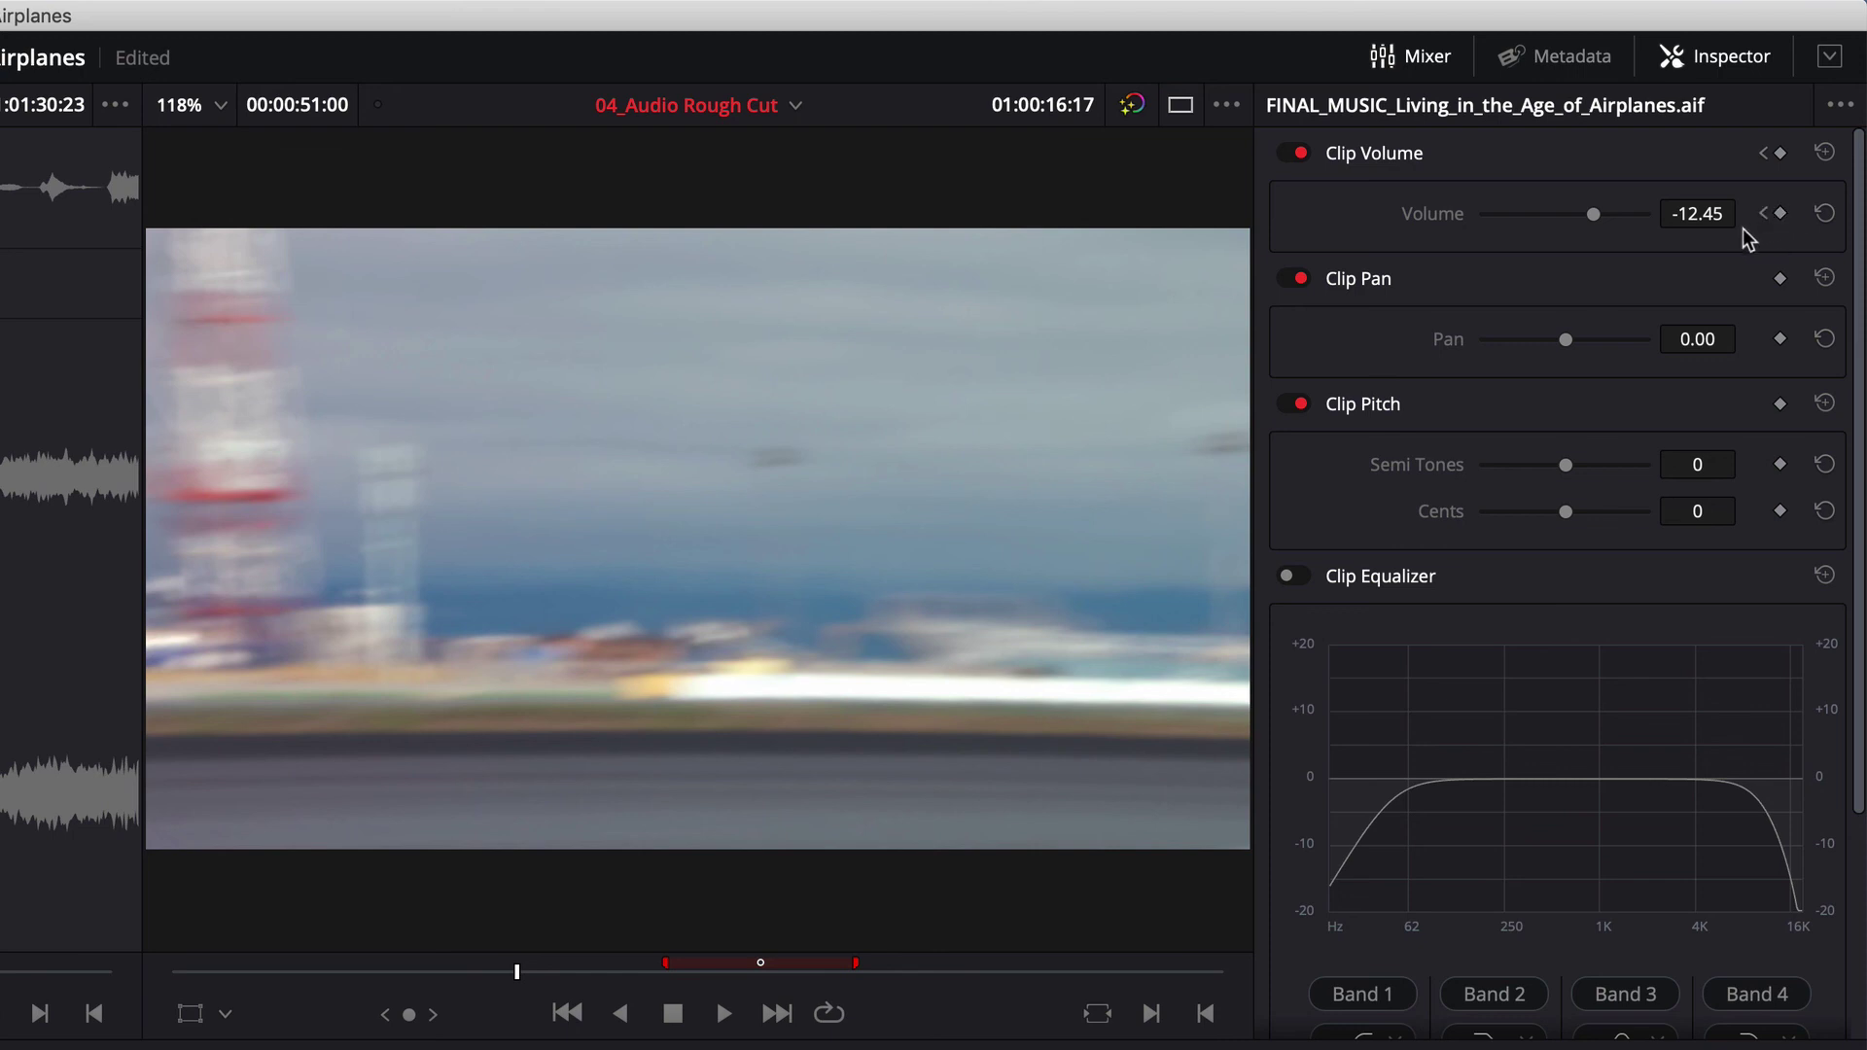
{"action": "left_click_drag", "start_coordinate": [1595, 216], "coordinate": [1583, 216]}
{"action": "left_click_drag", "start_coordinate": [1721, 129], "coordinate": [1727, 129]}
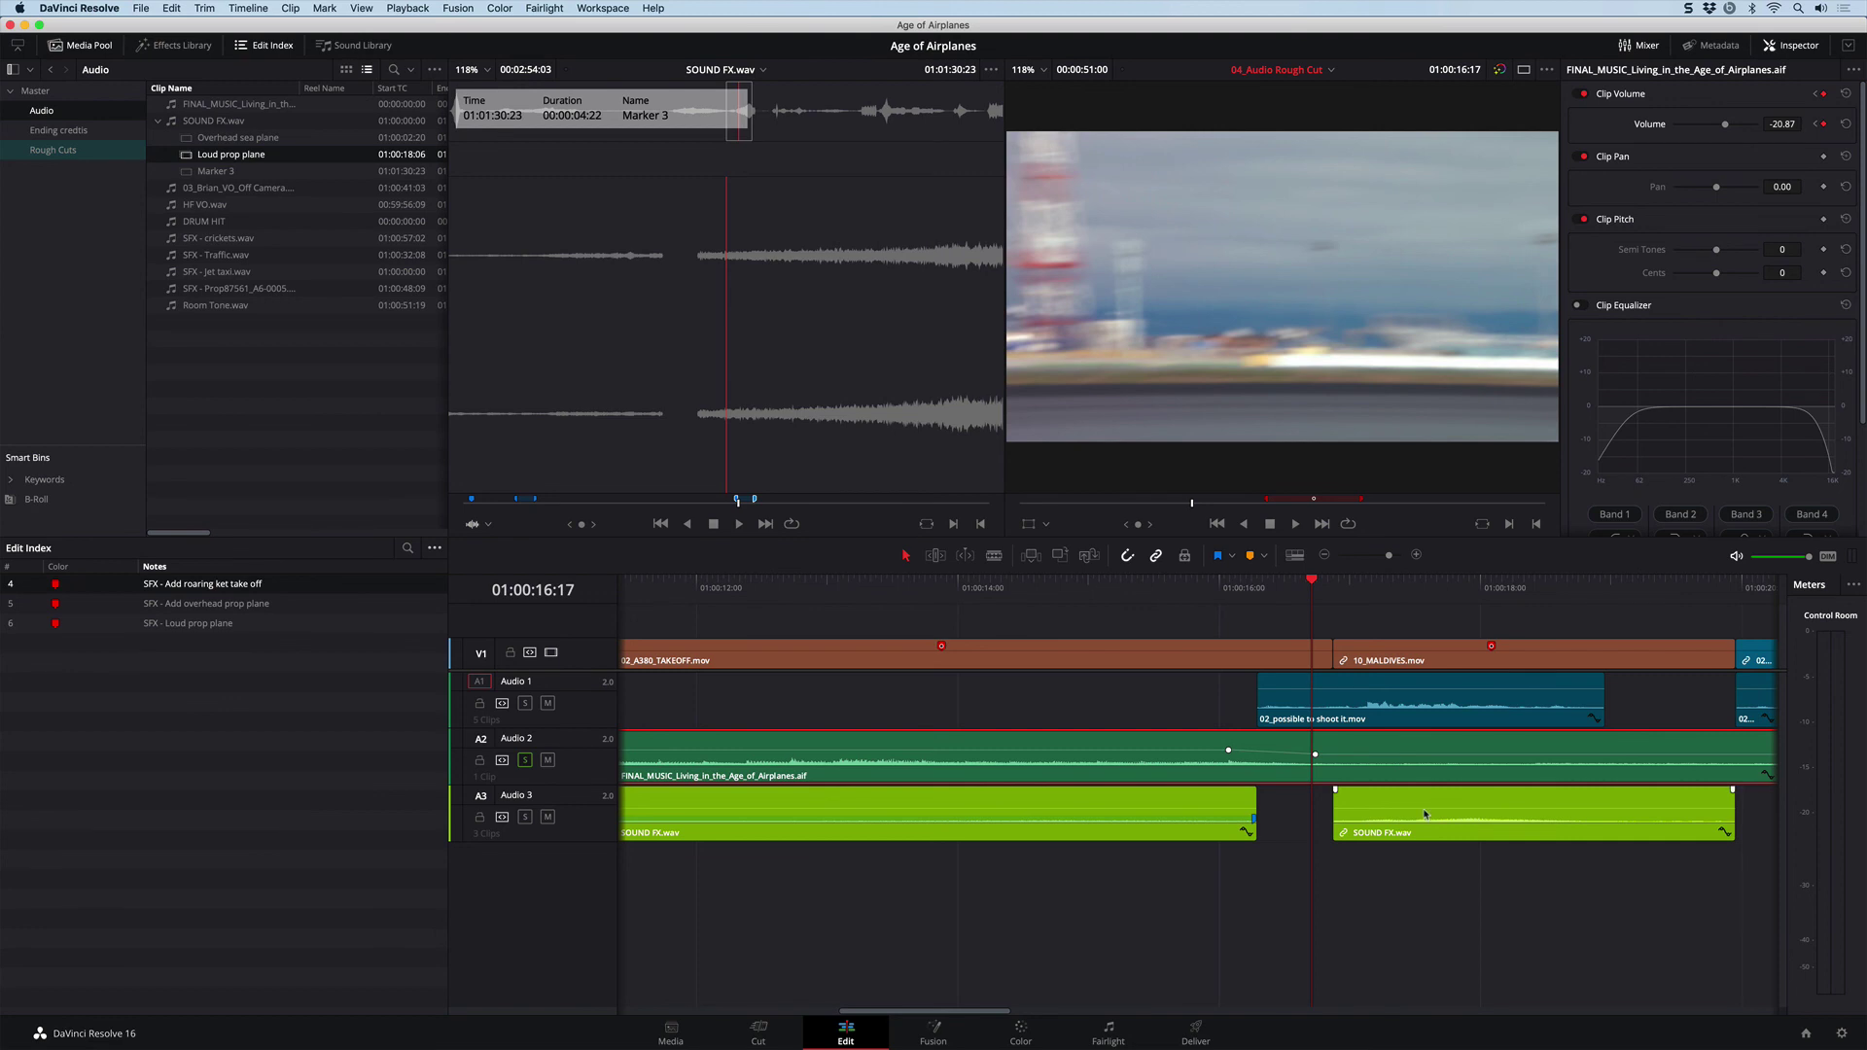
{"action": "key", "text": "space"}
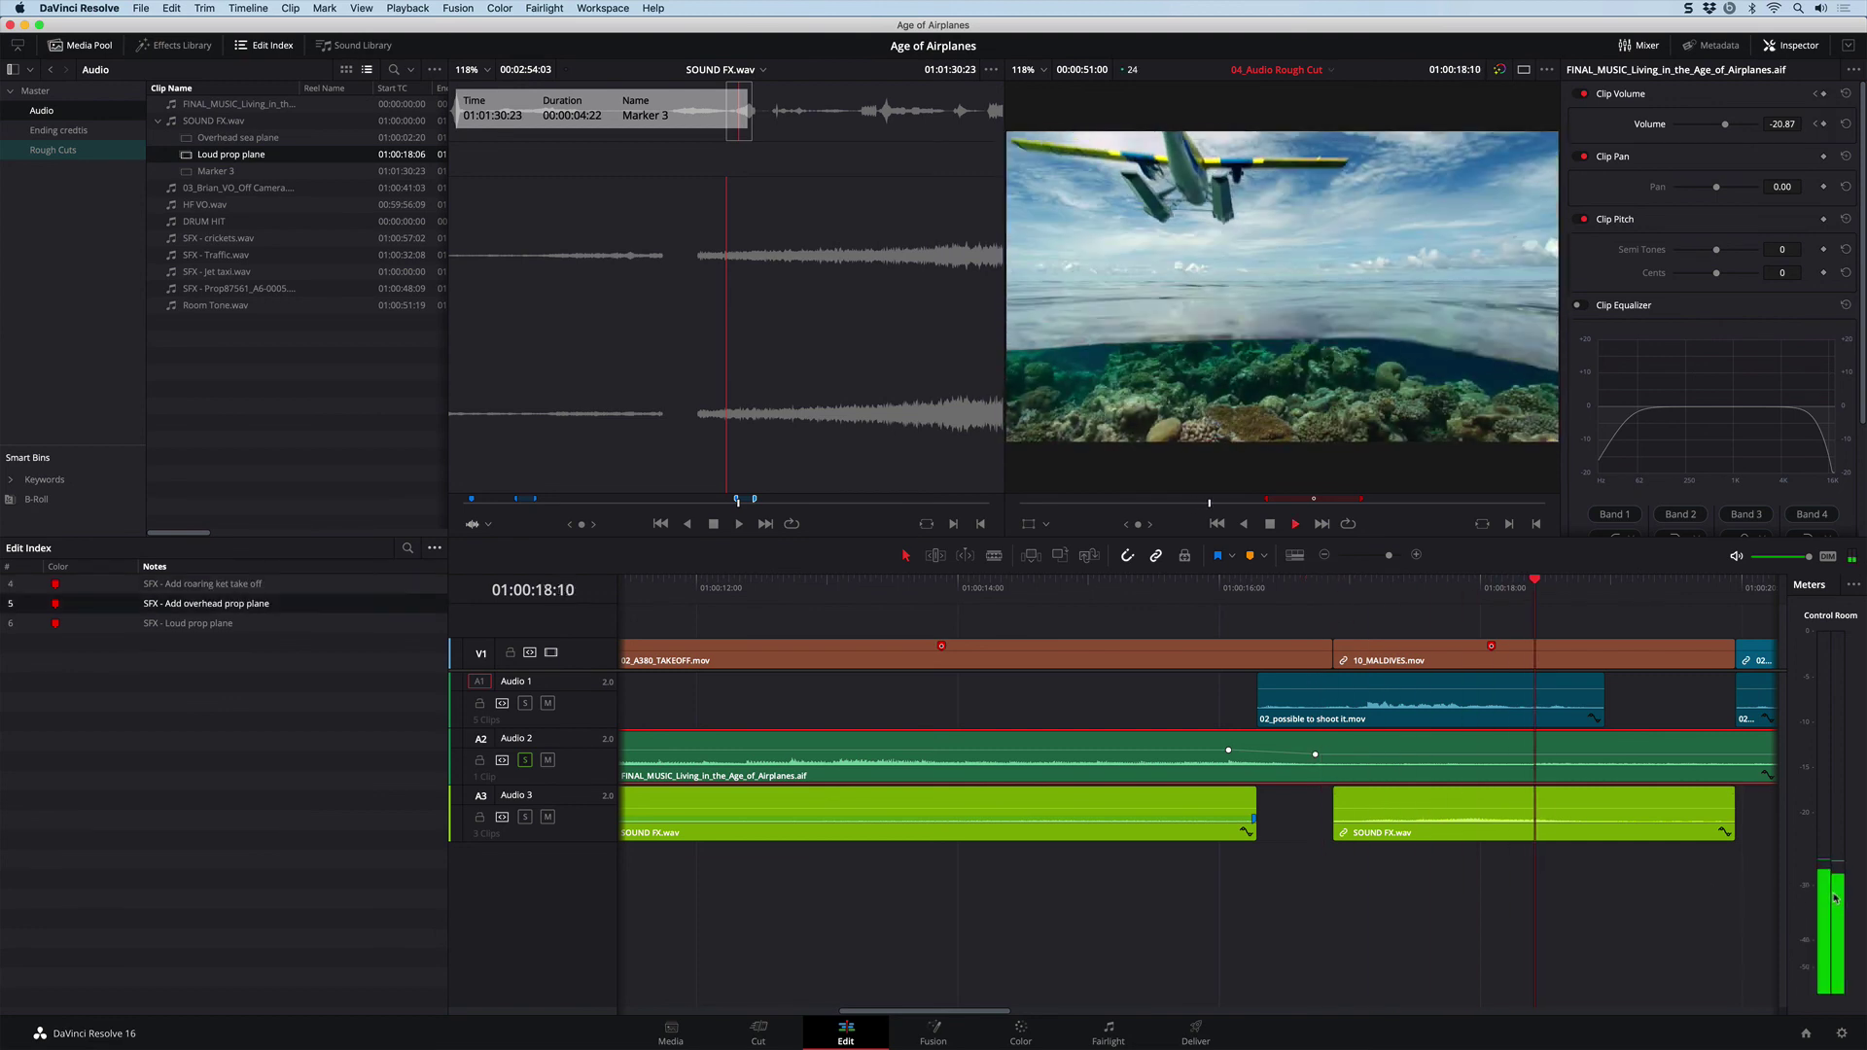
{"action": "key", "text": "space"}
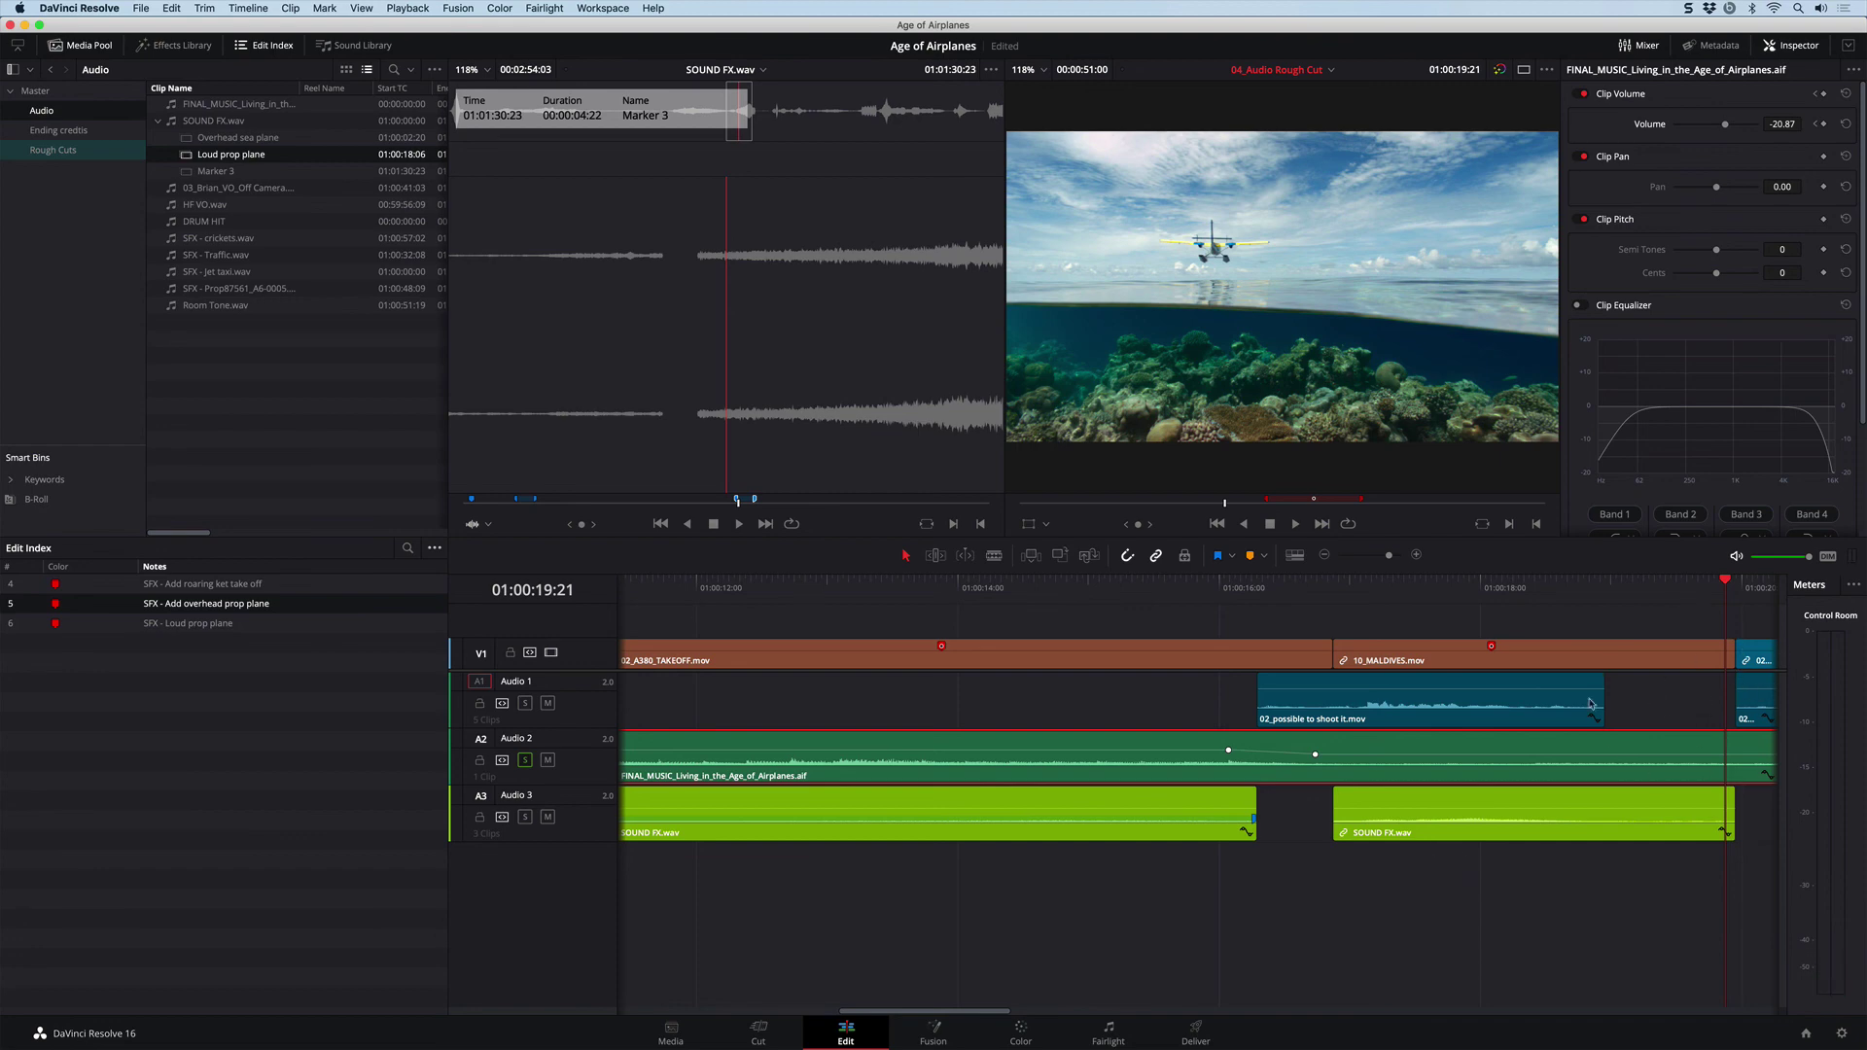
Add a fade-in of about 3.5 seconds to the start of the FINAL_MUSIC clip on Audio 2.
{"action": "key", "text": "shift+z"}
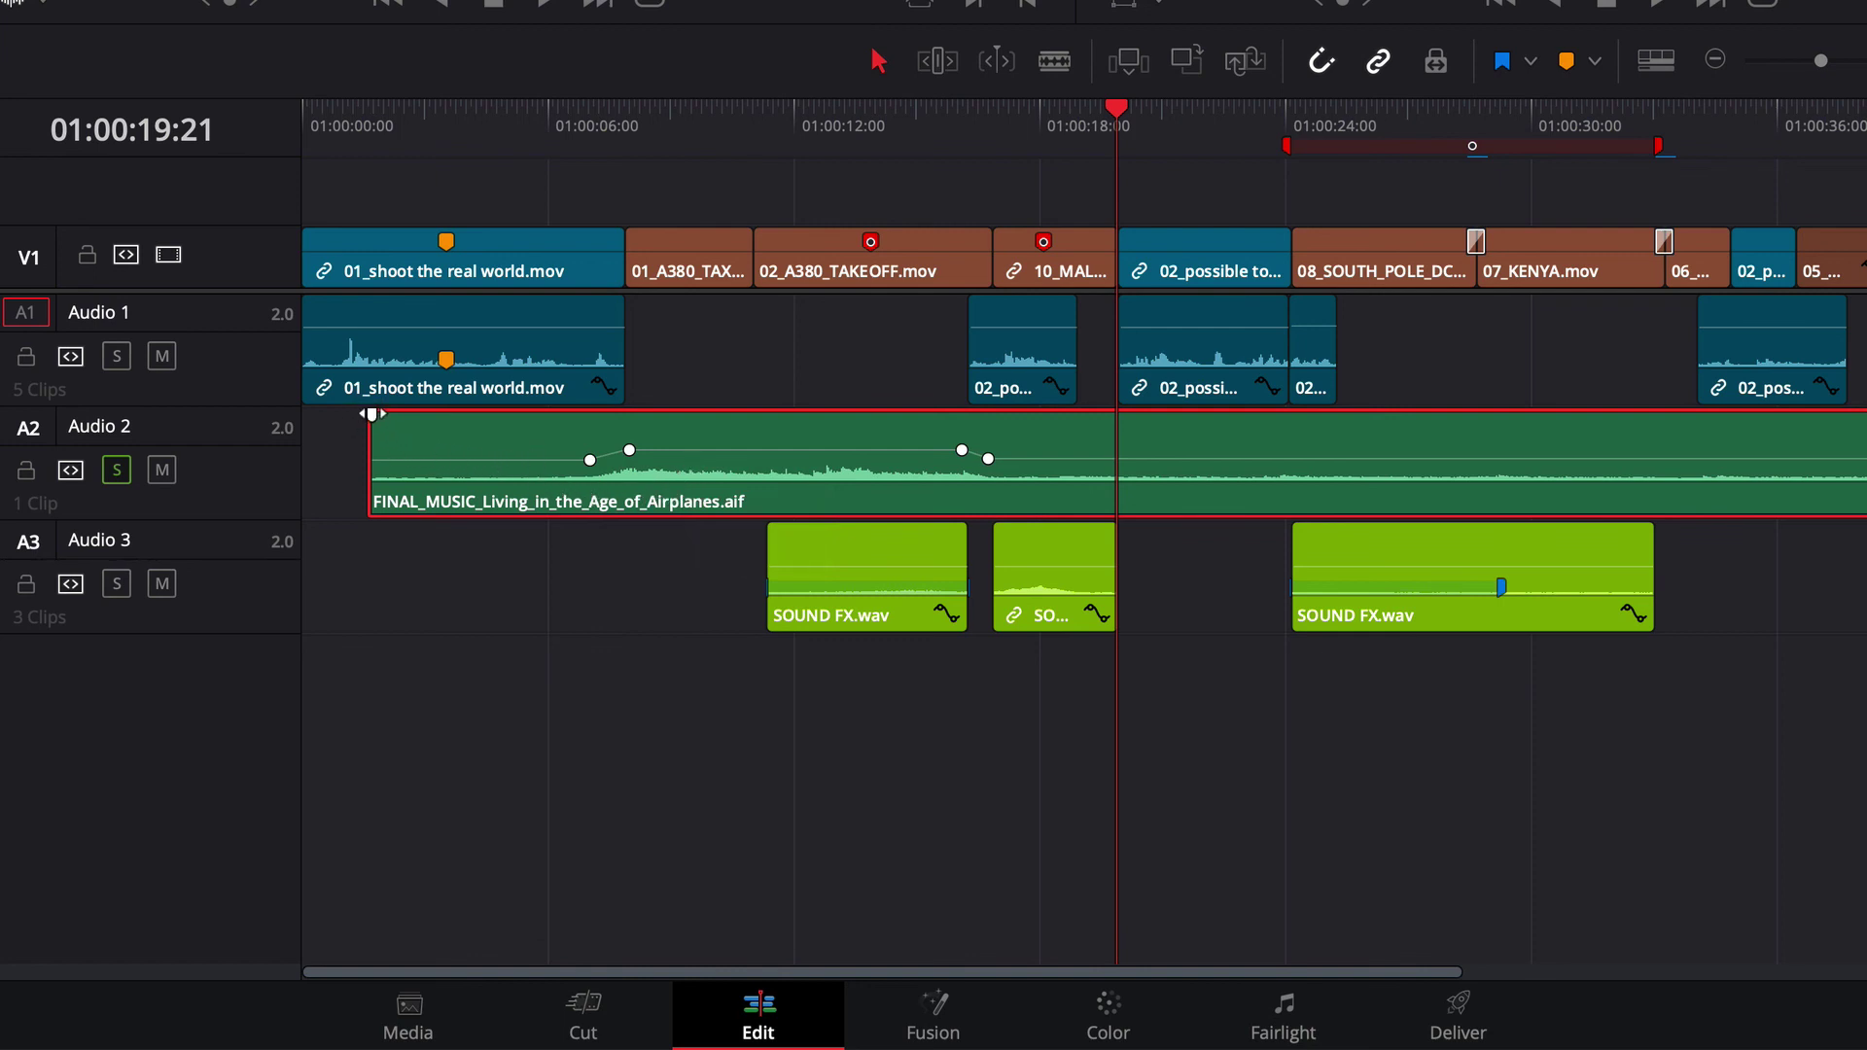
{"action": "left_click_drag", "start_coordinate": [371, 415], "coordinate": [513, 417]}
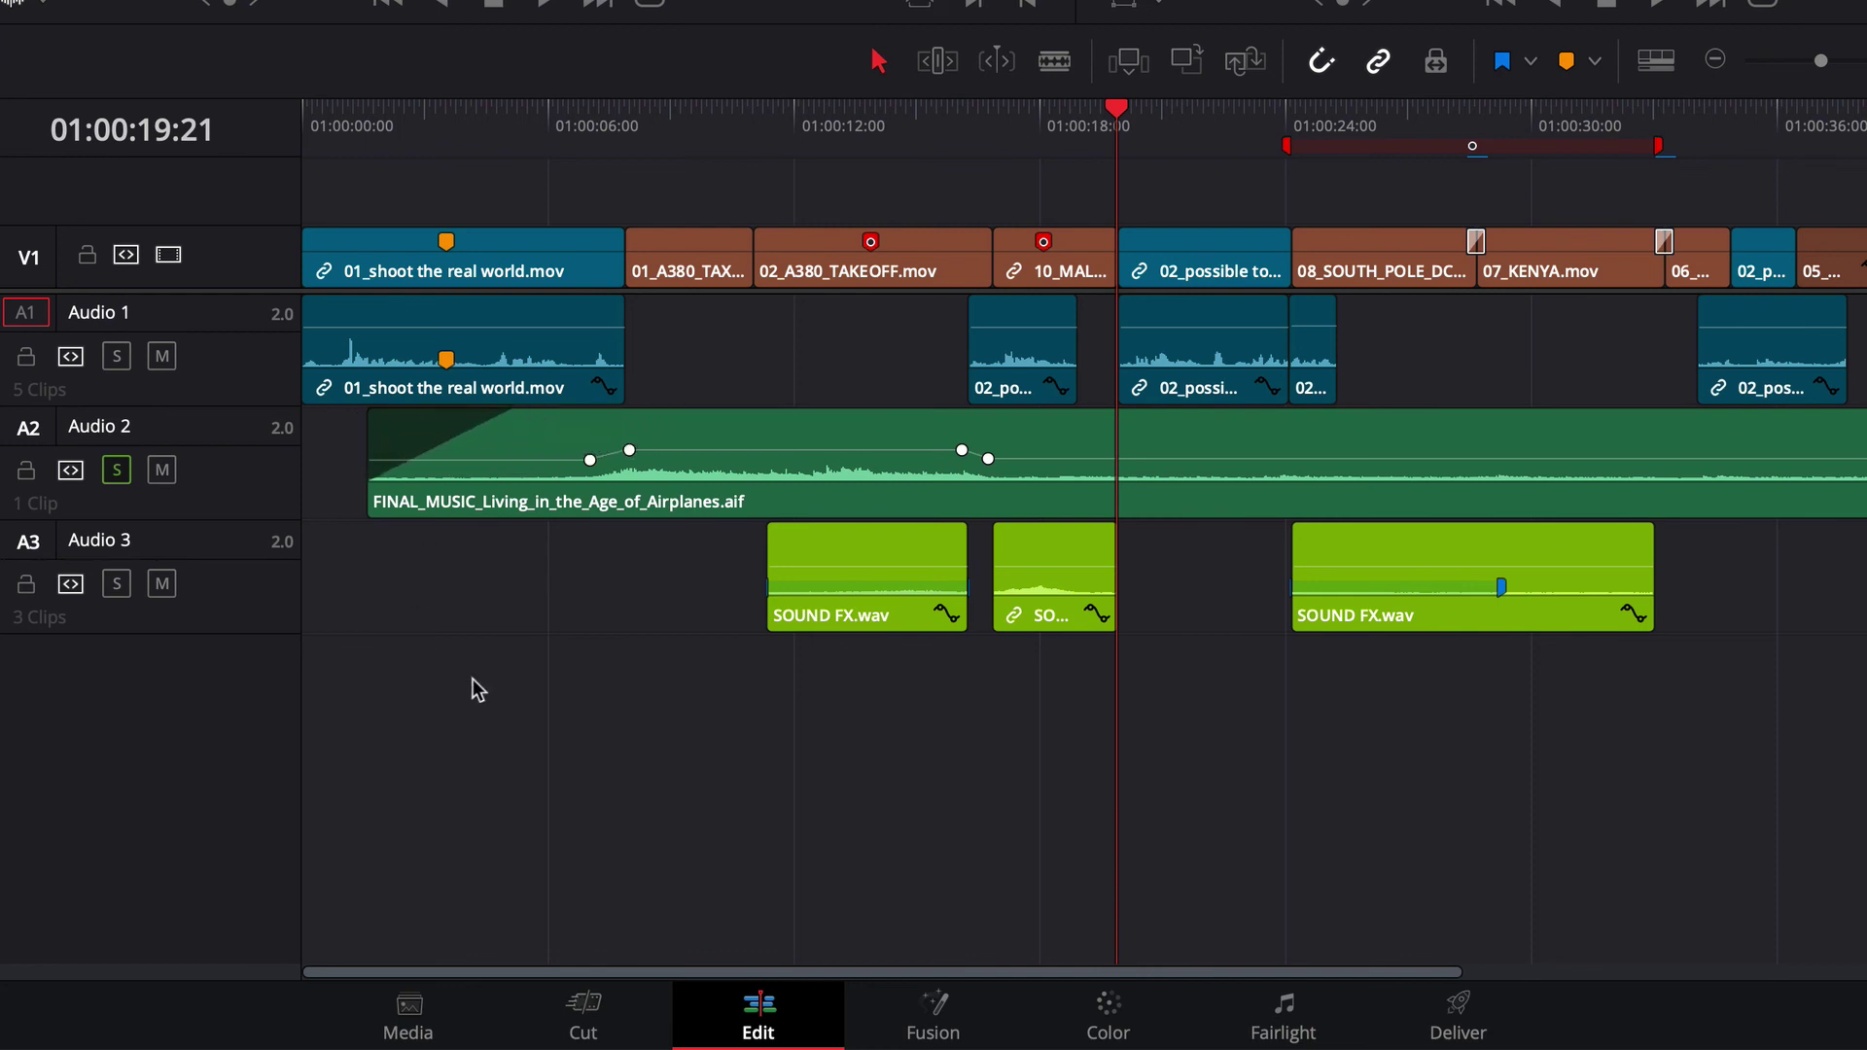